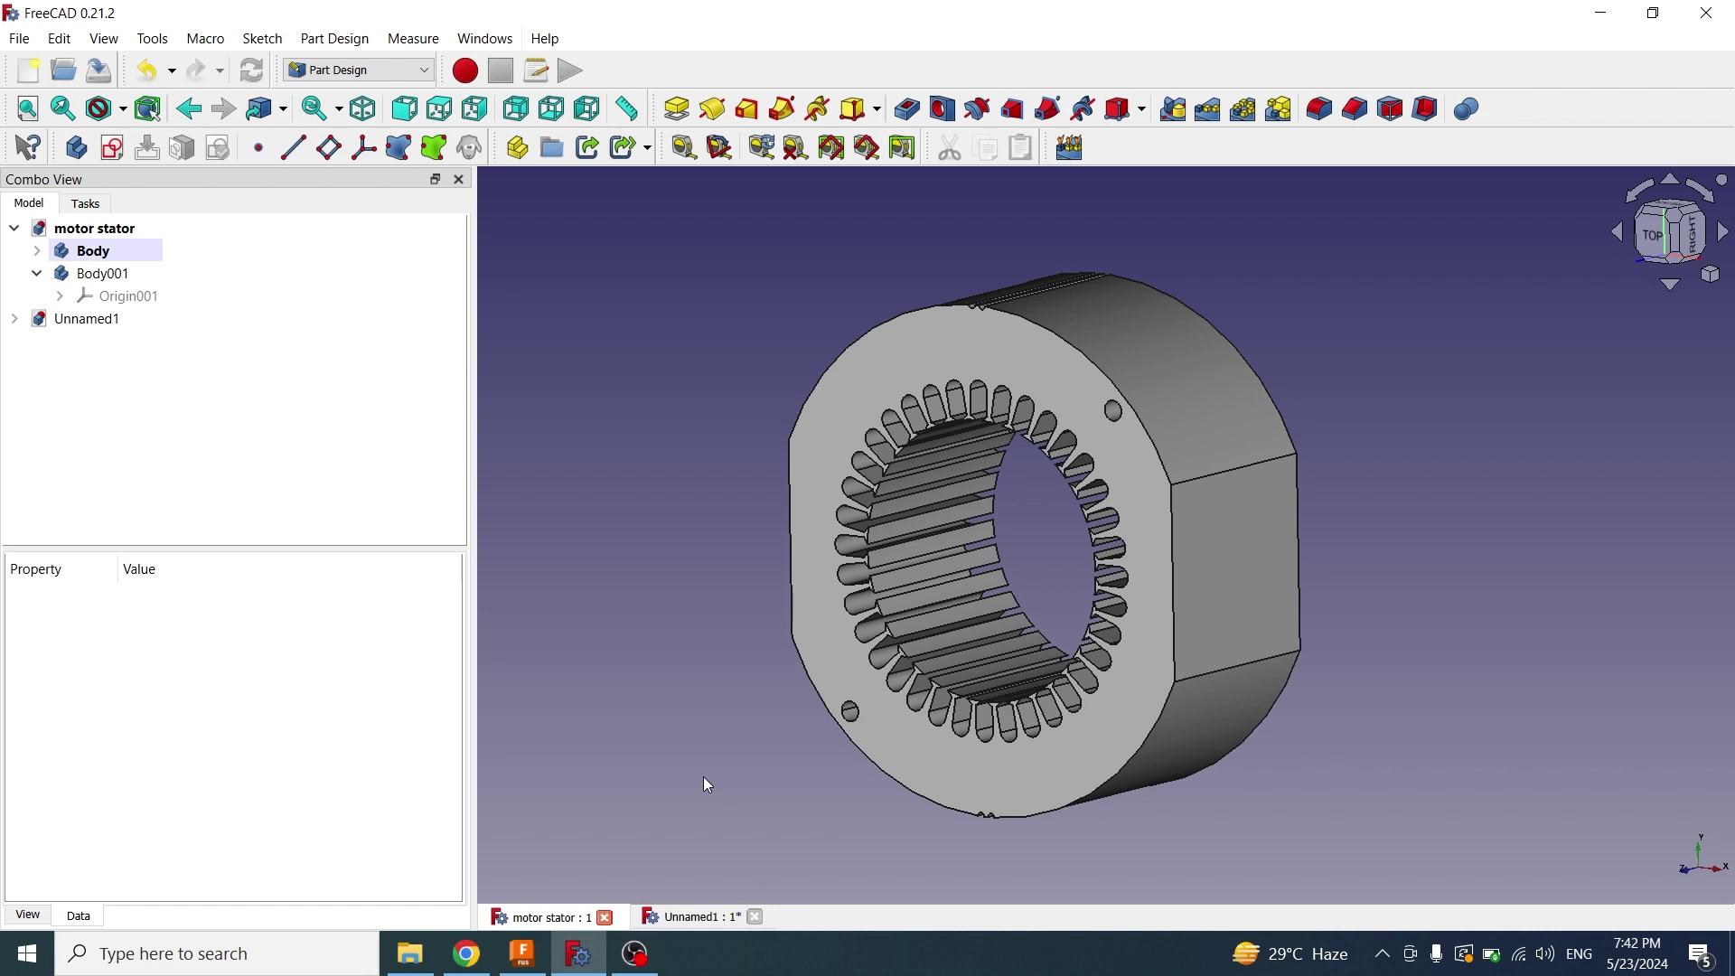
Create a new document and import the SLOT image from the Desktop folder into it
key(ctrl+n)
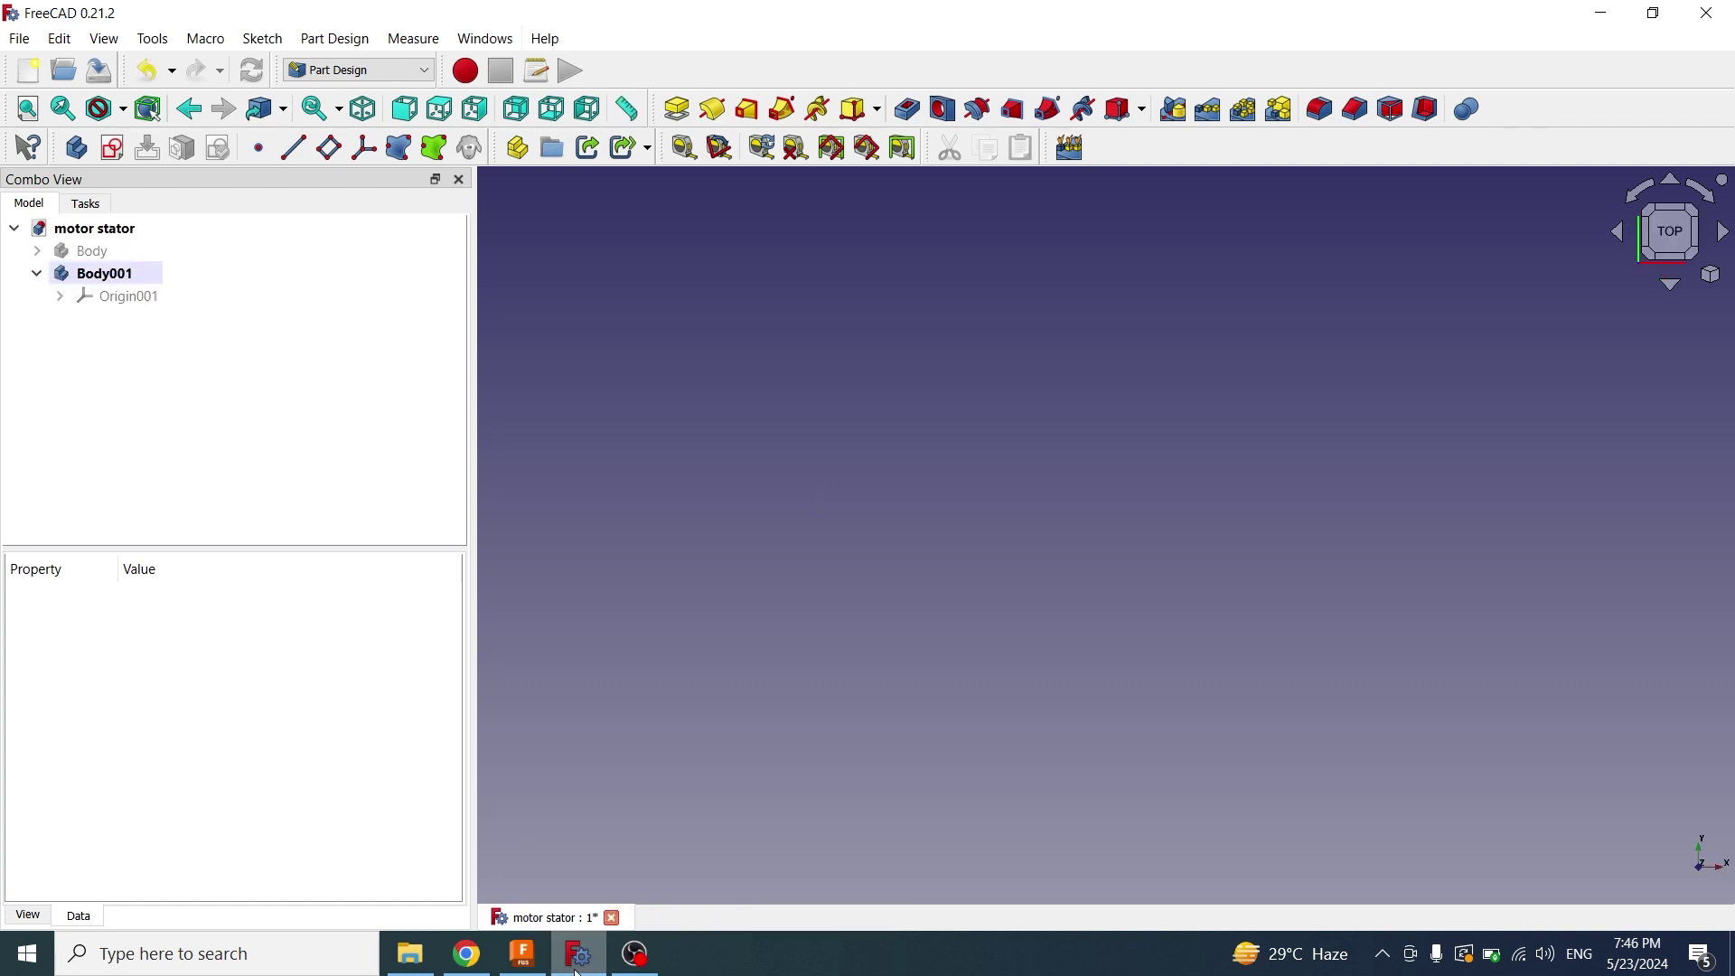
click(28, 70)
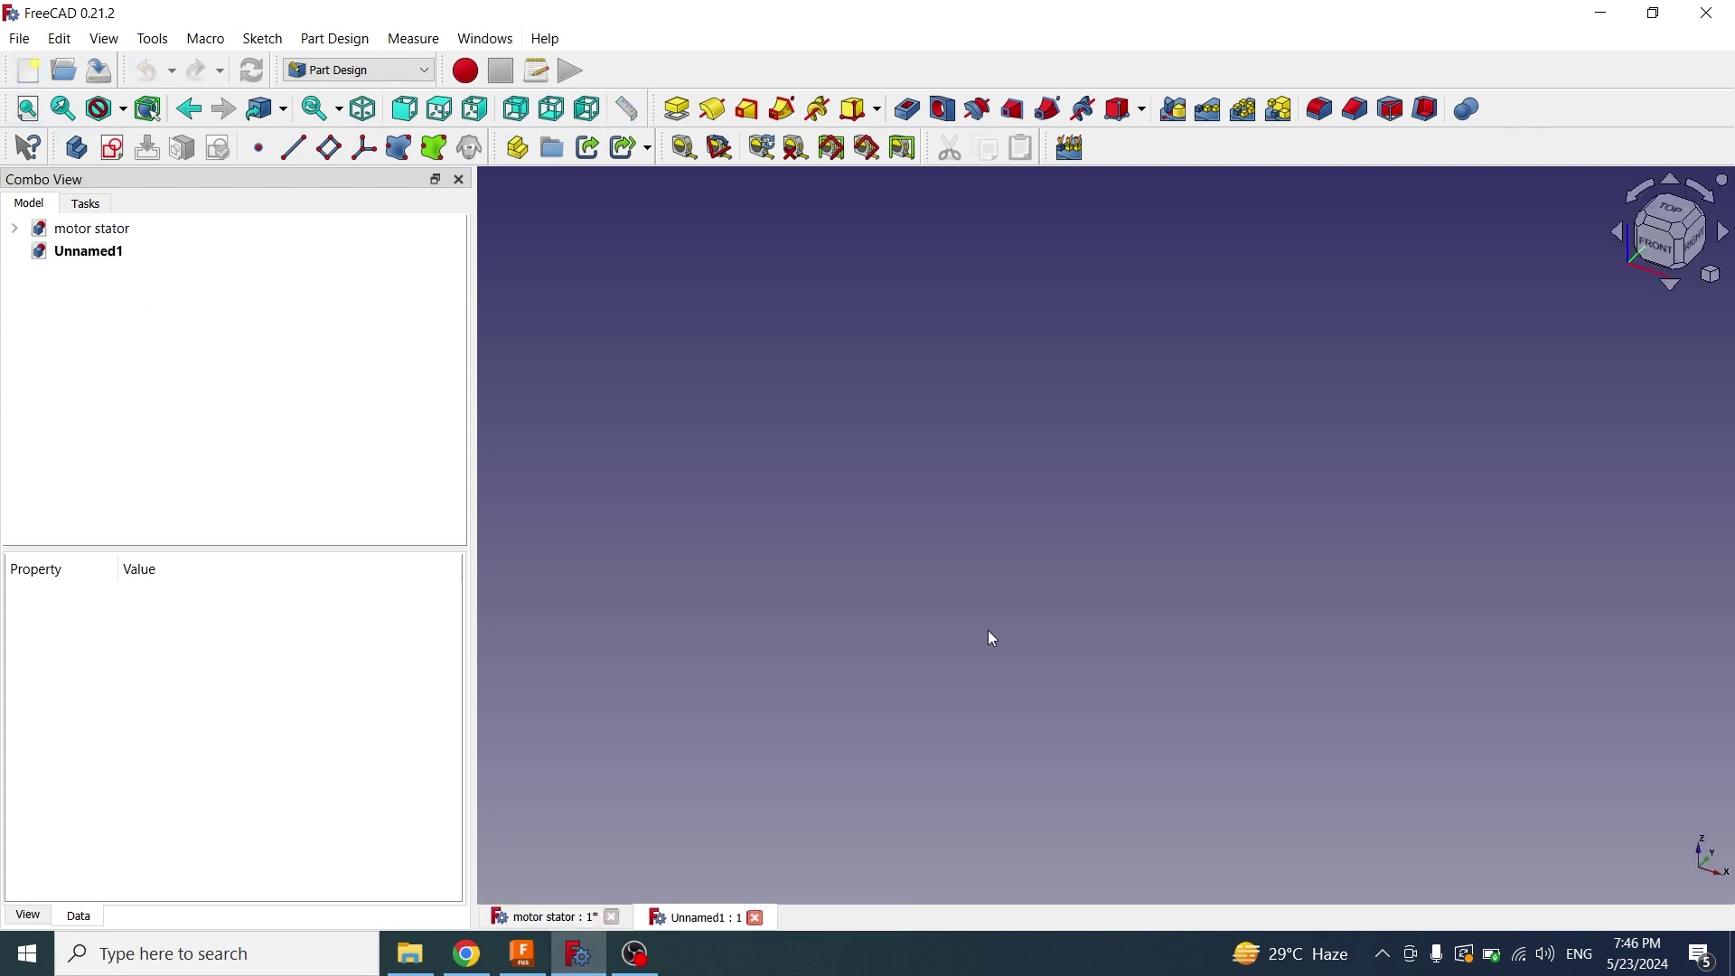
click(19, 40)
click(62, 344)
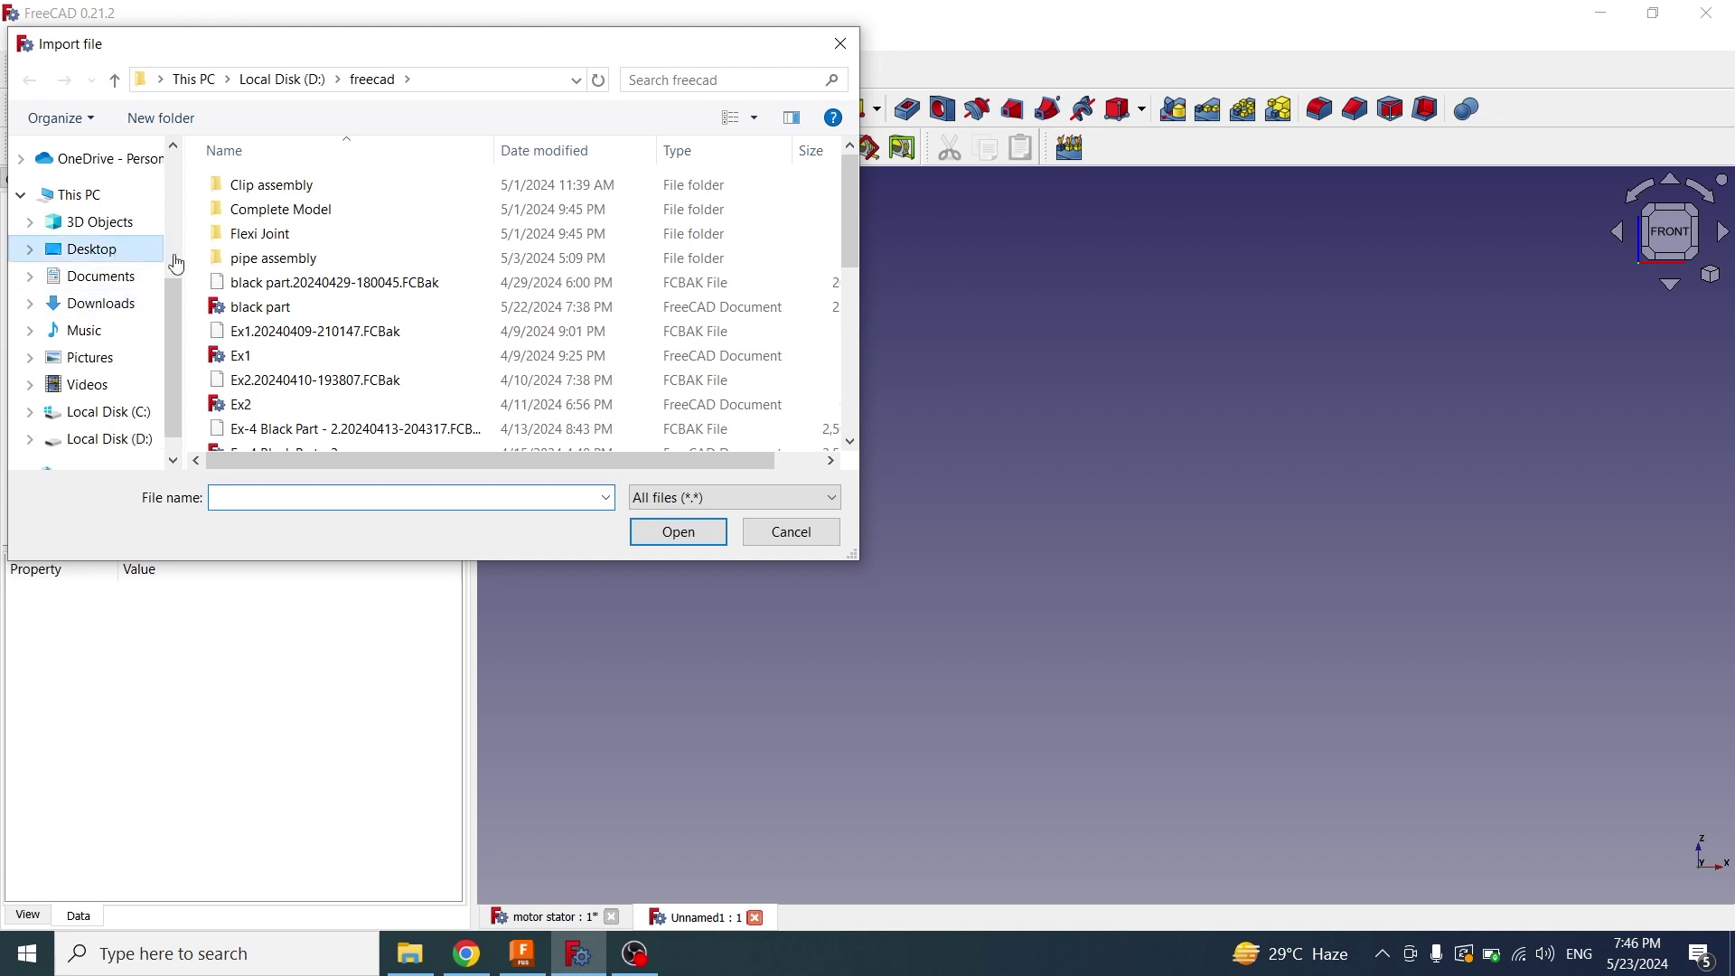
click(91, 249)
scroll(687, 361, down, 3)
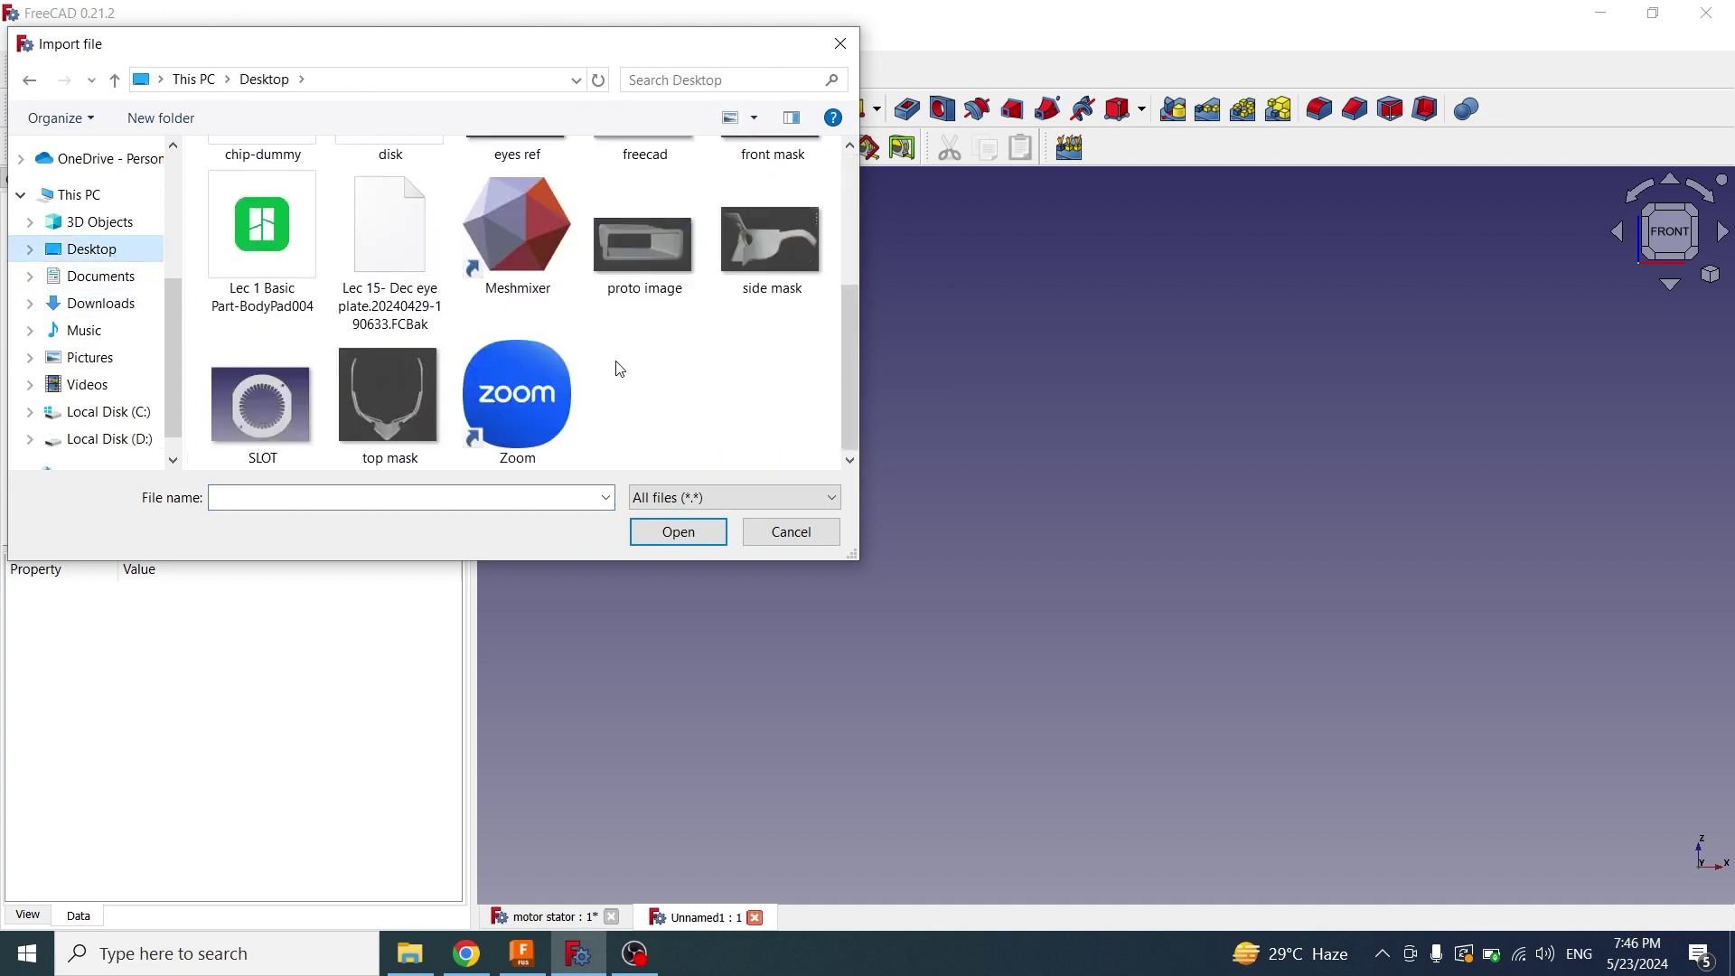
click(260, 406)
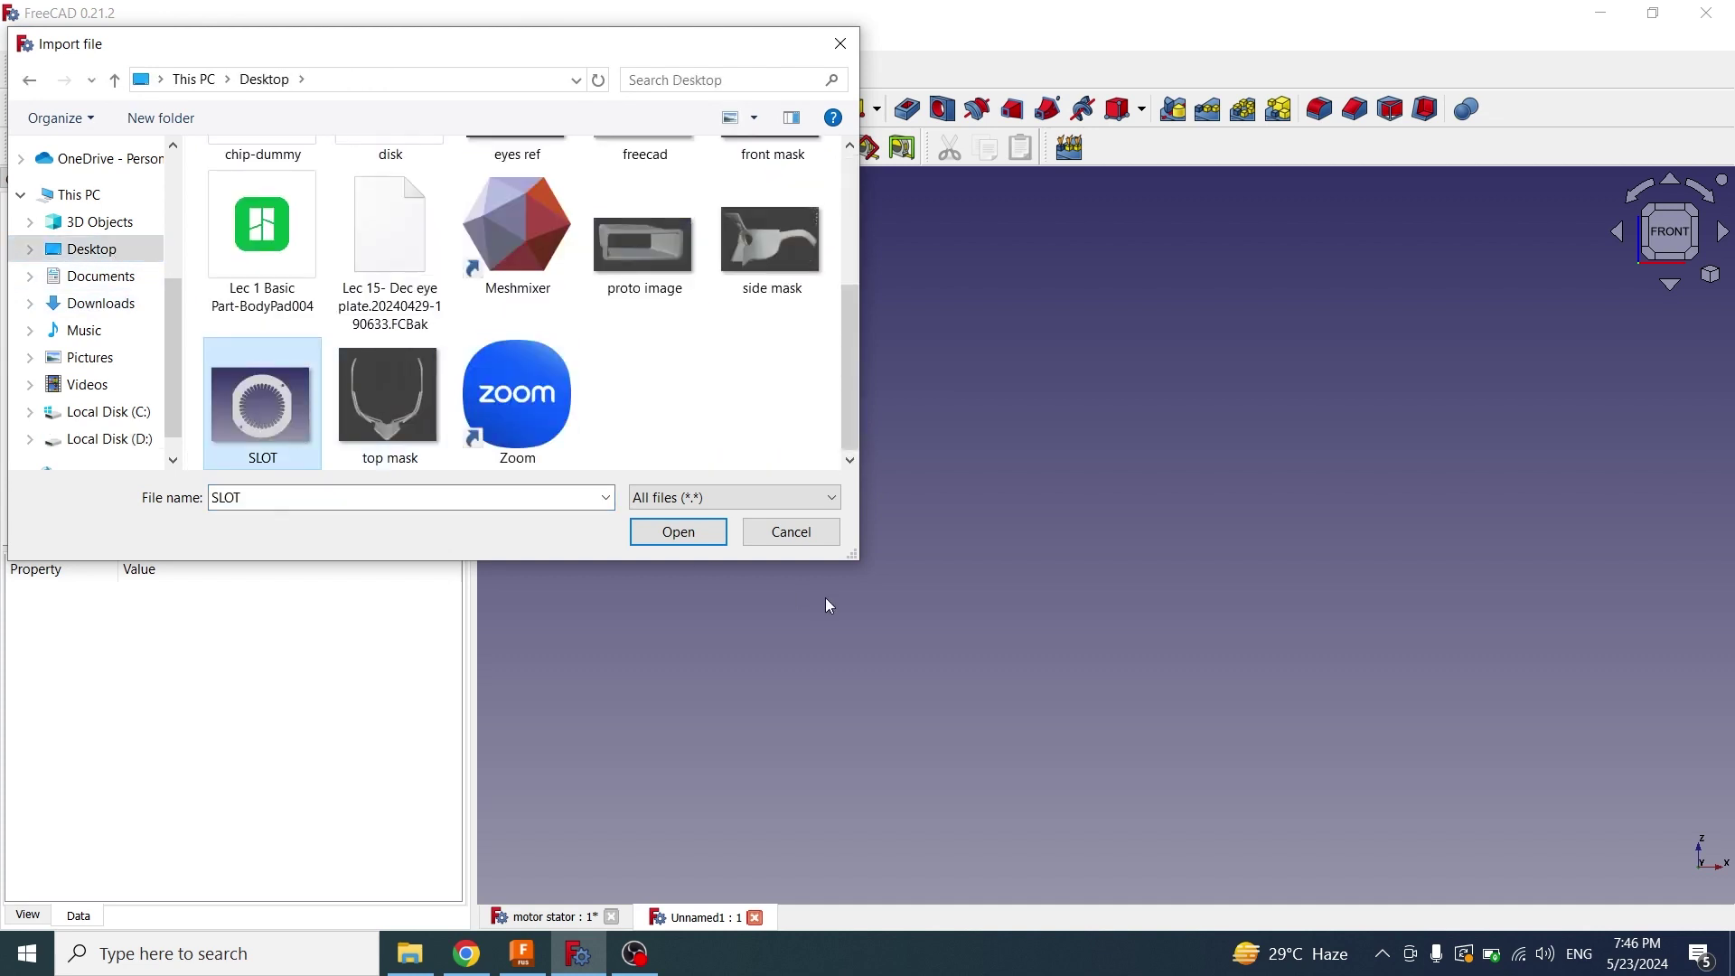
click(700, 536)
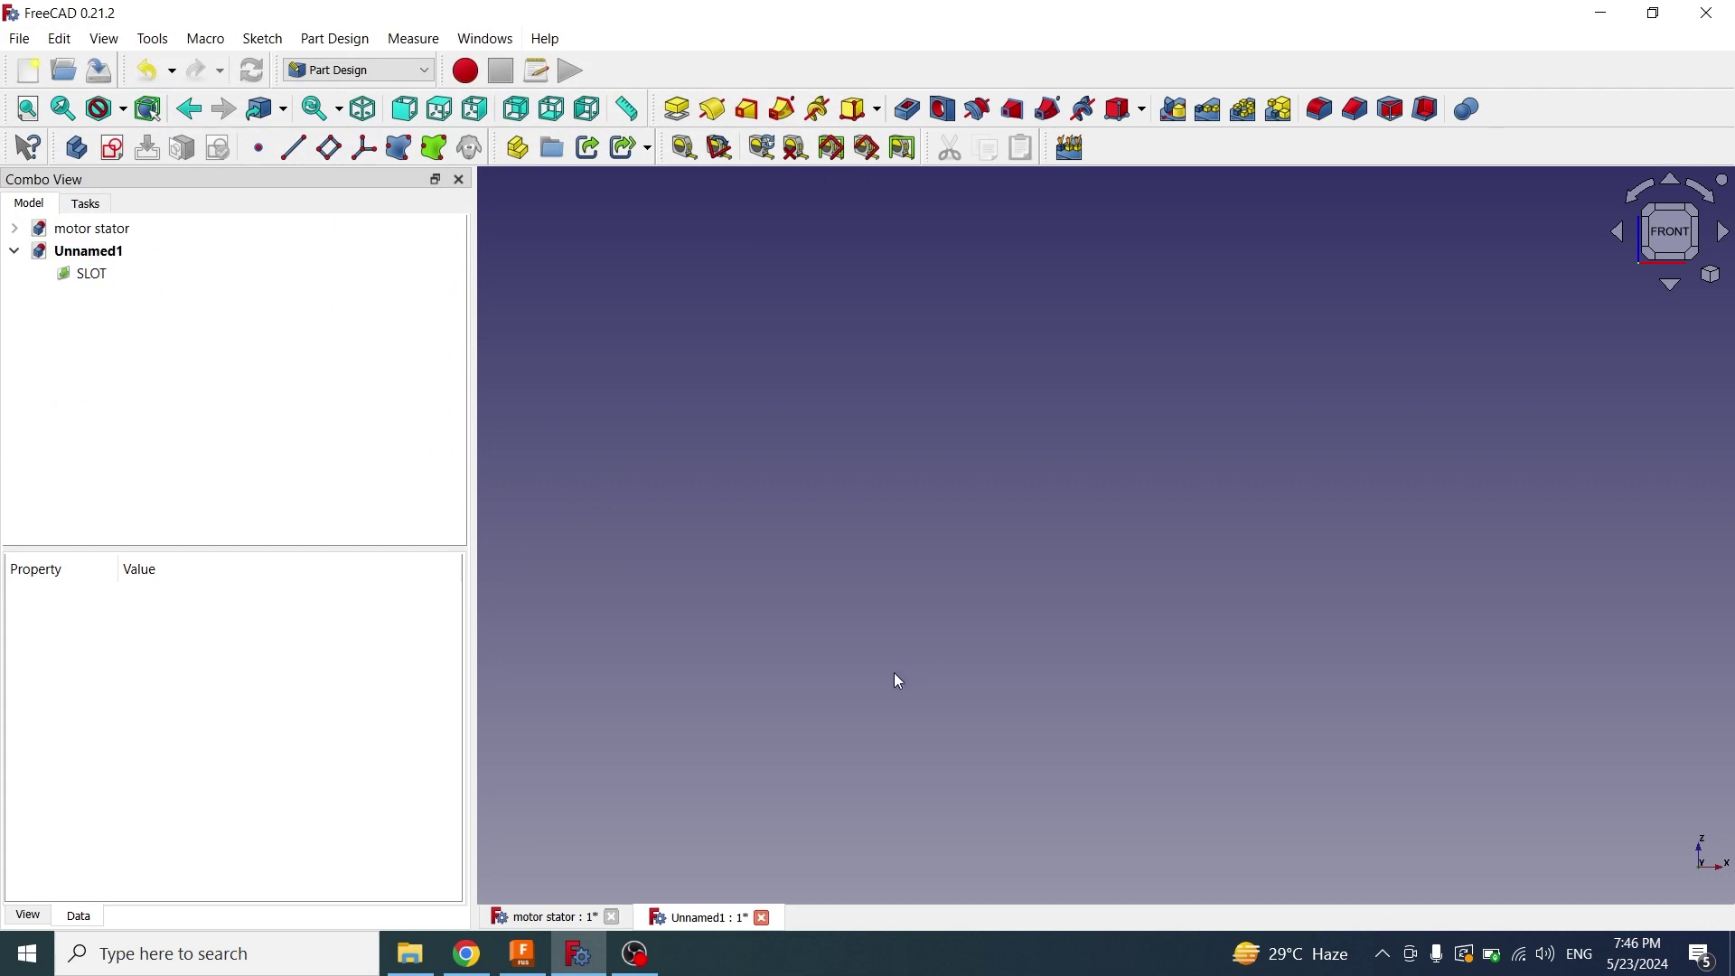
Place the imported SLOT reference image on the XZ plane, facing the front view
key(2)
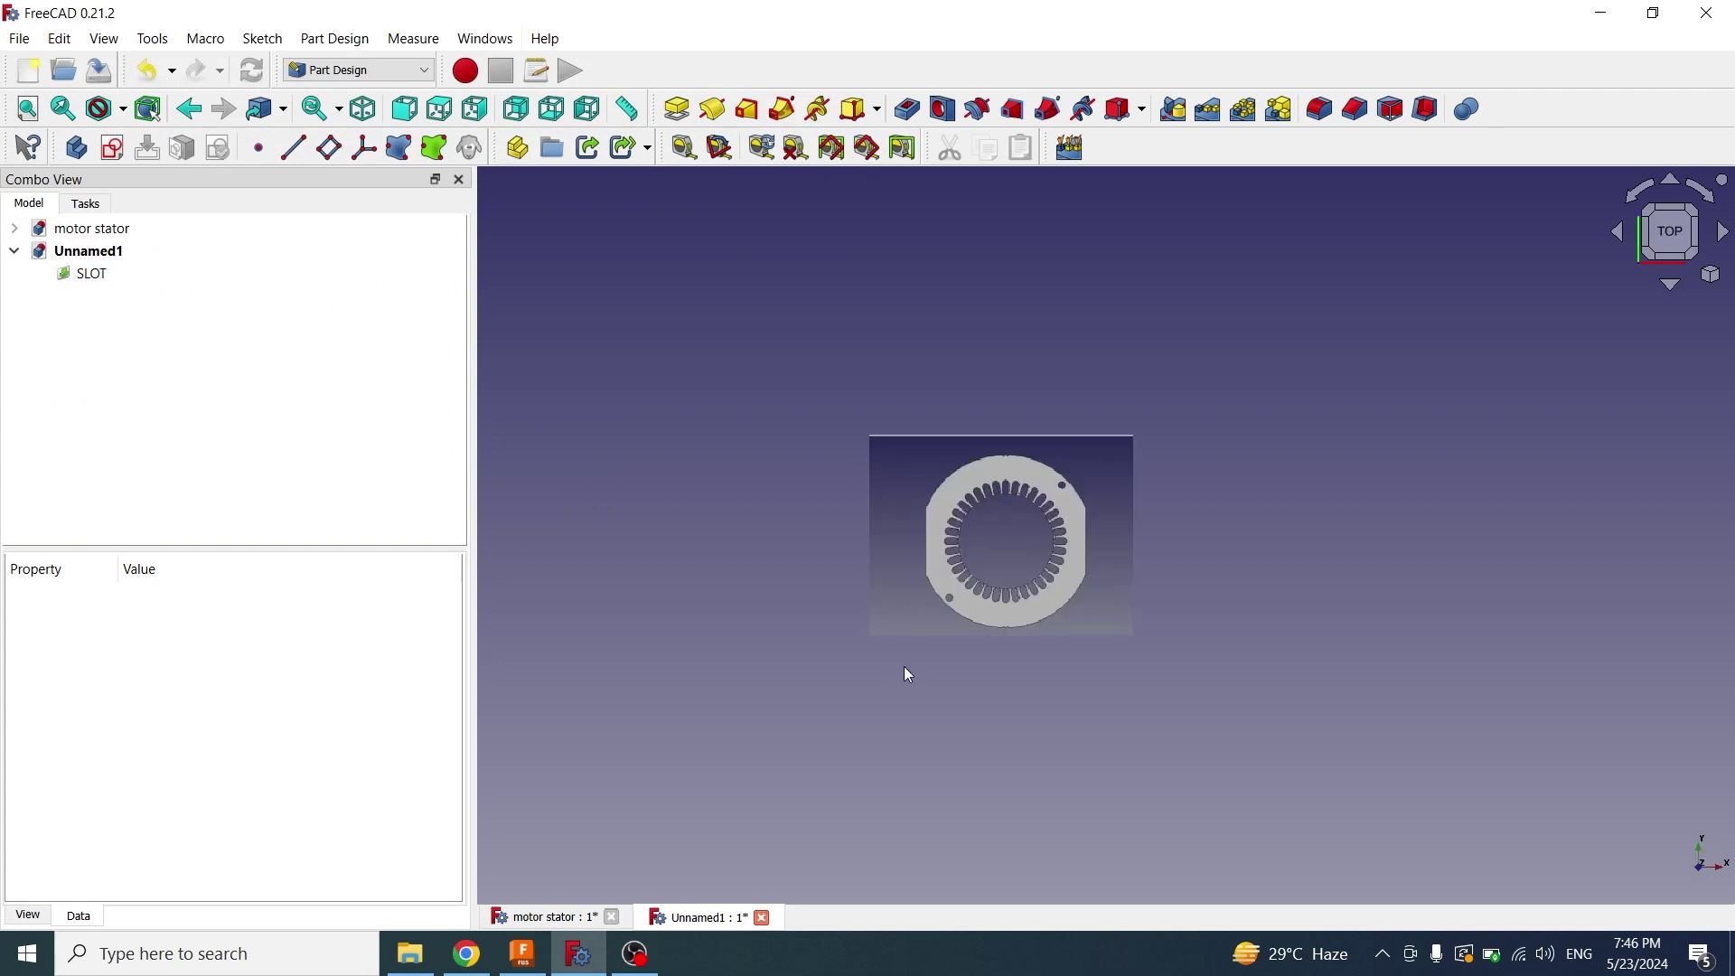
scroll(1059, 600, up, 3)
scroll(1059, 600, up, 1)
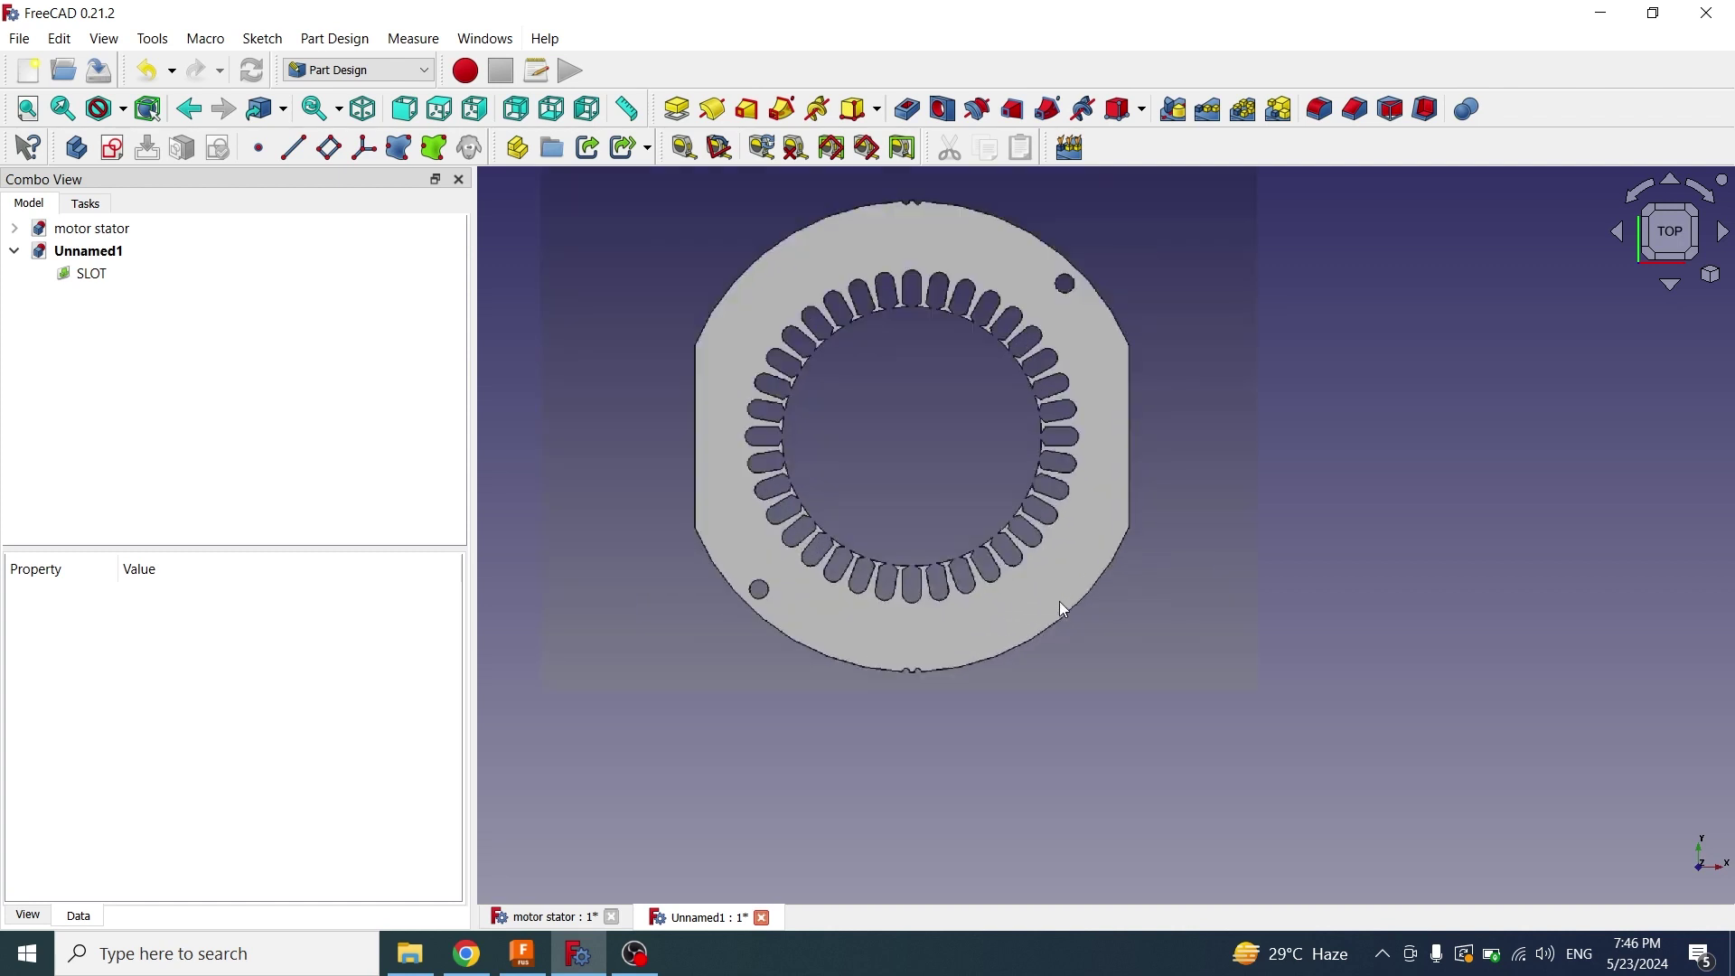
scroll(1059, 600, down, 1)
scroll(1069, 609, down, 2)
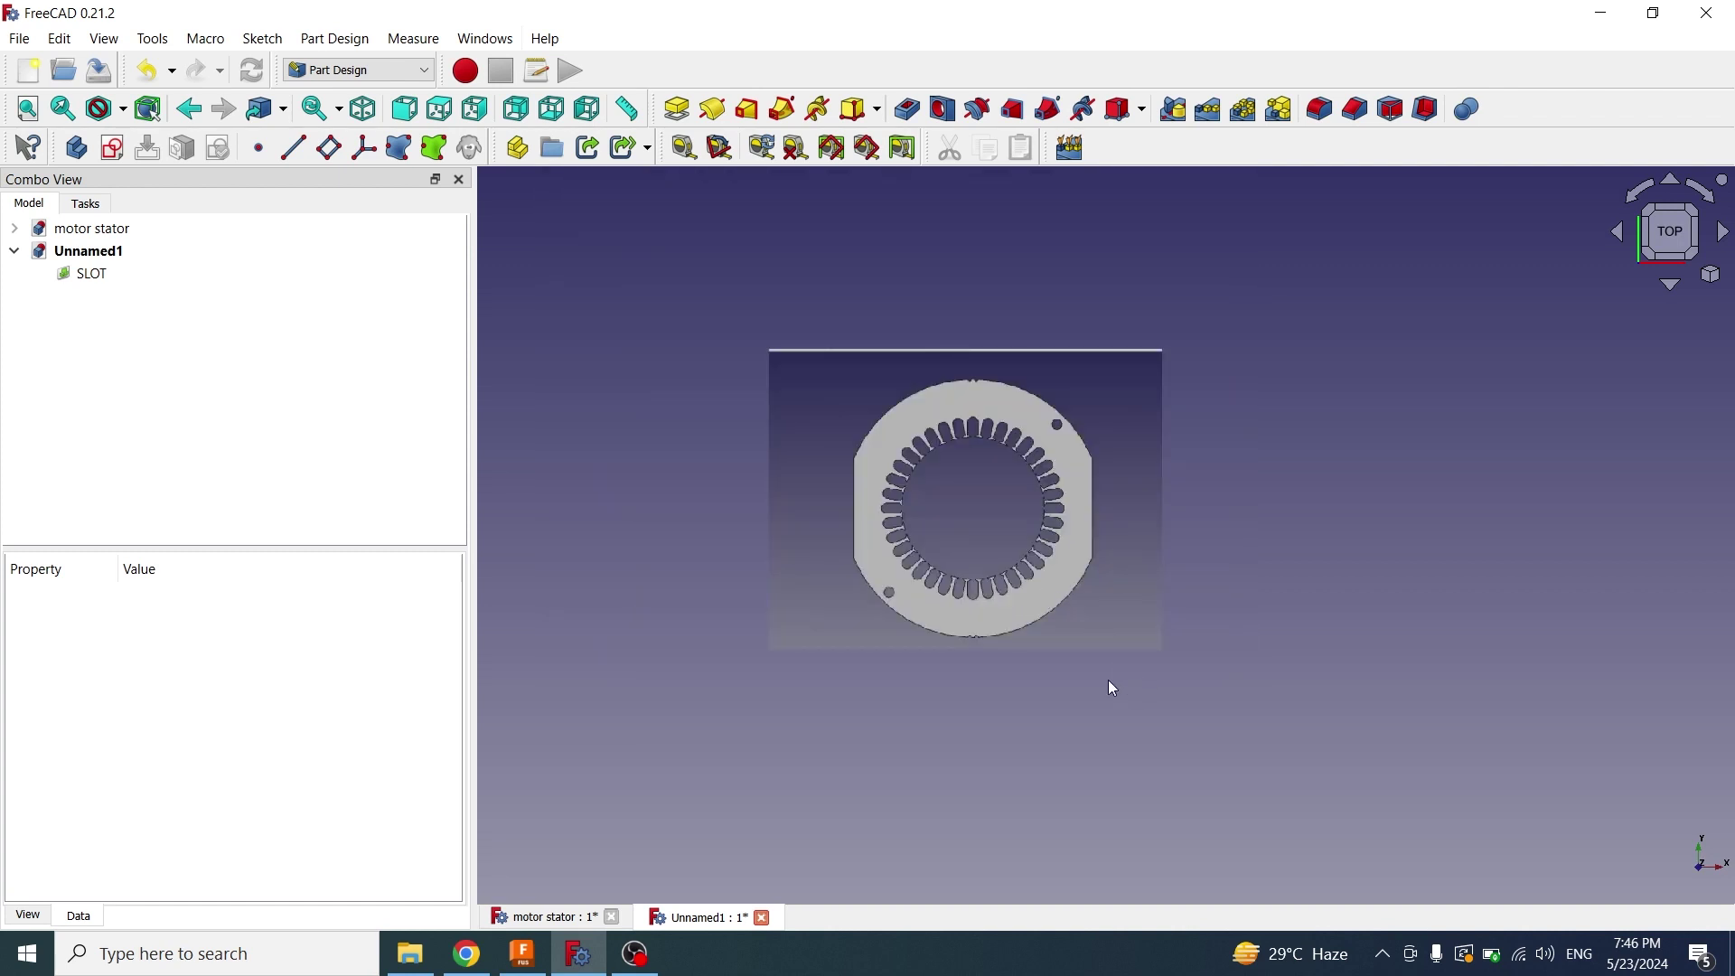
key(1)
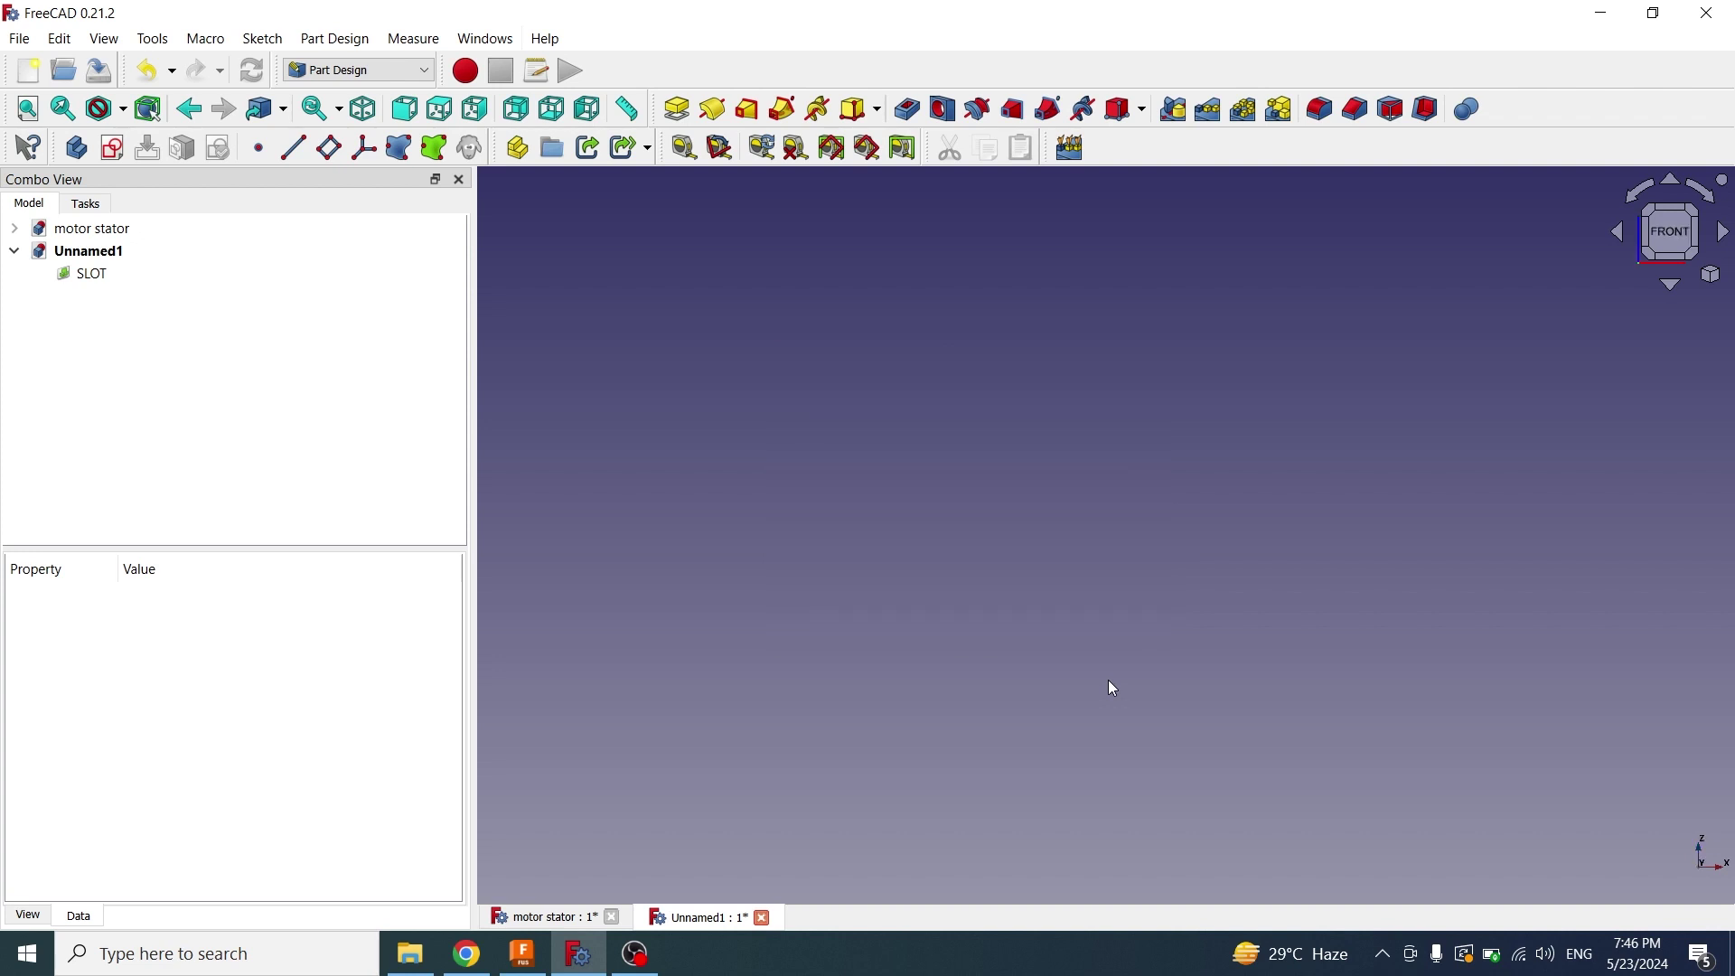
click(88, 276)
double_click(87, 275)
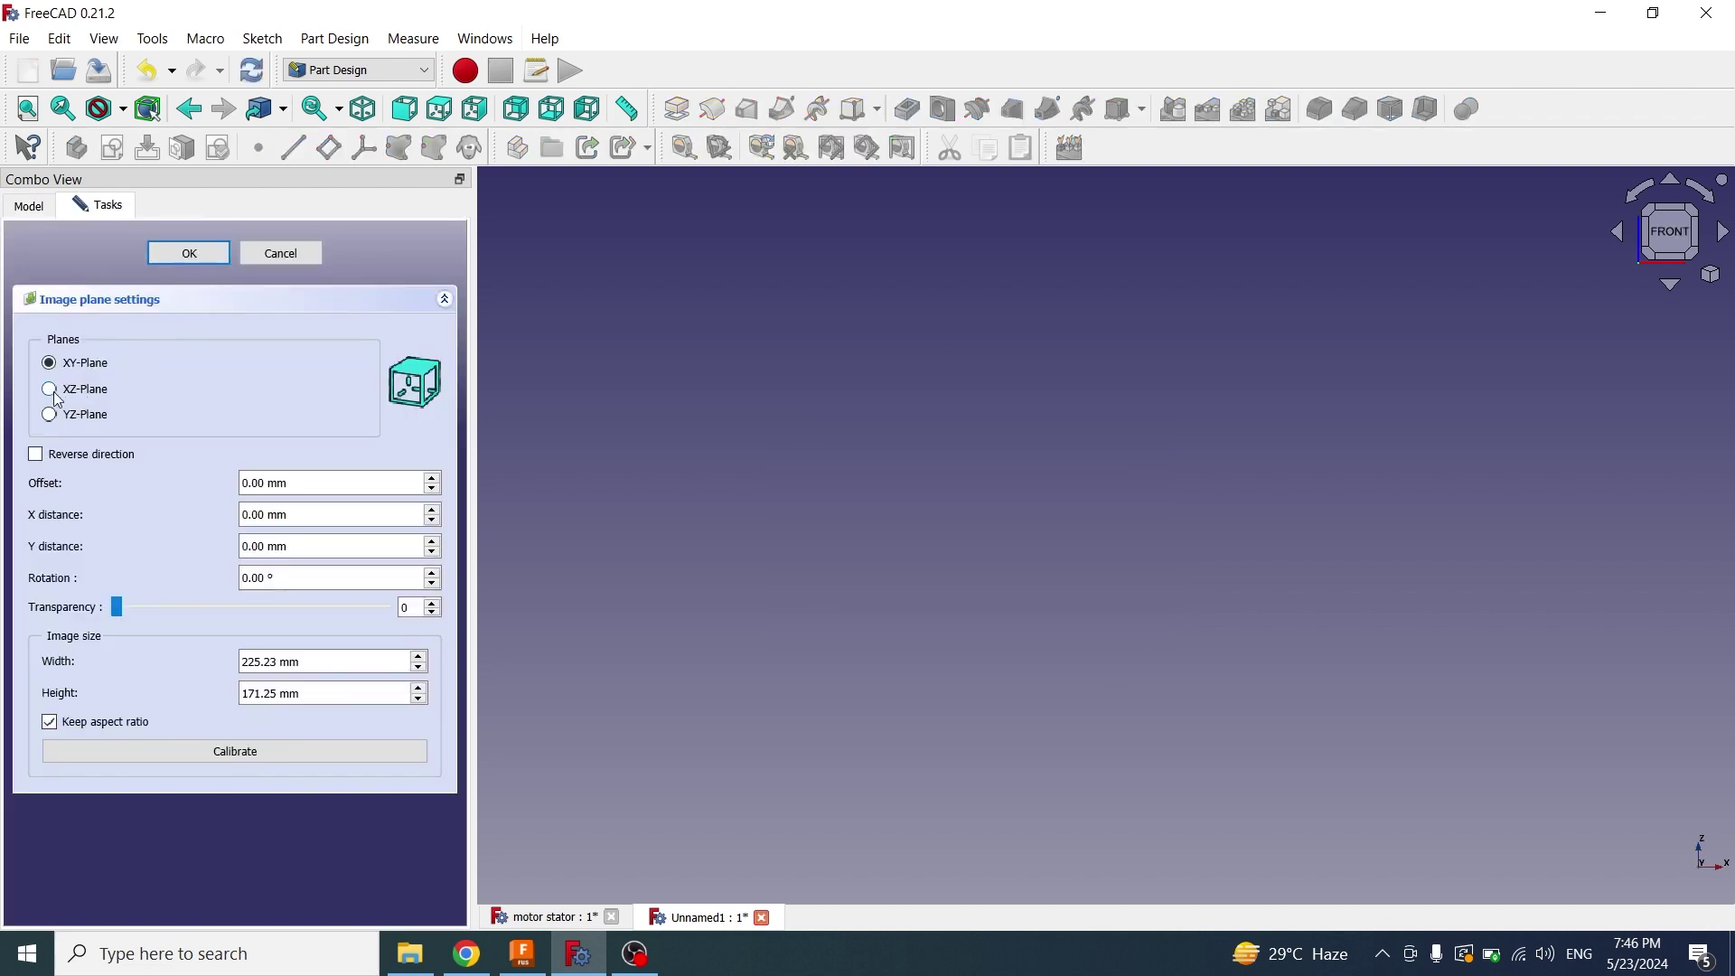
click(56, 394)
click(190, 252)
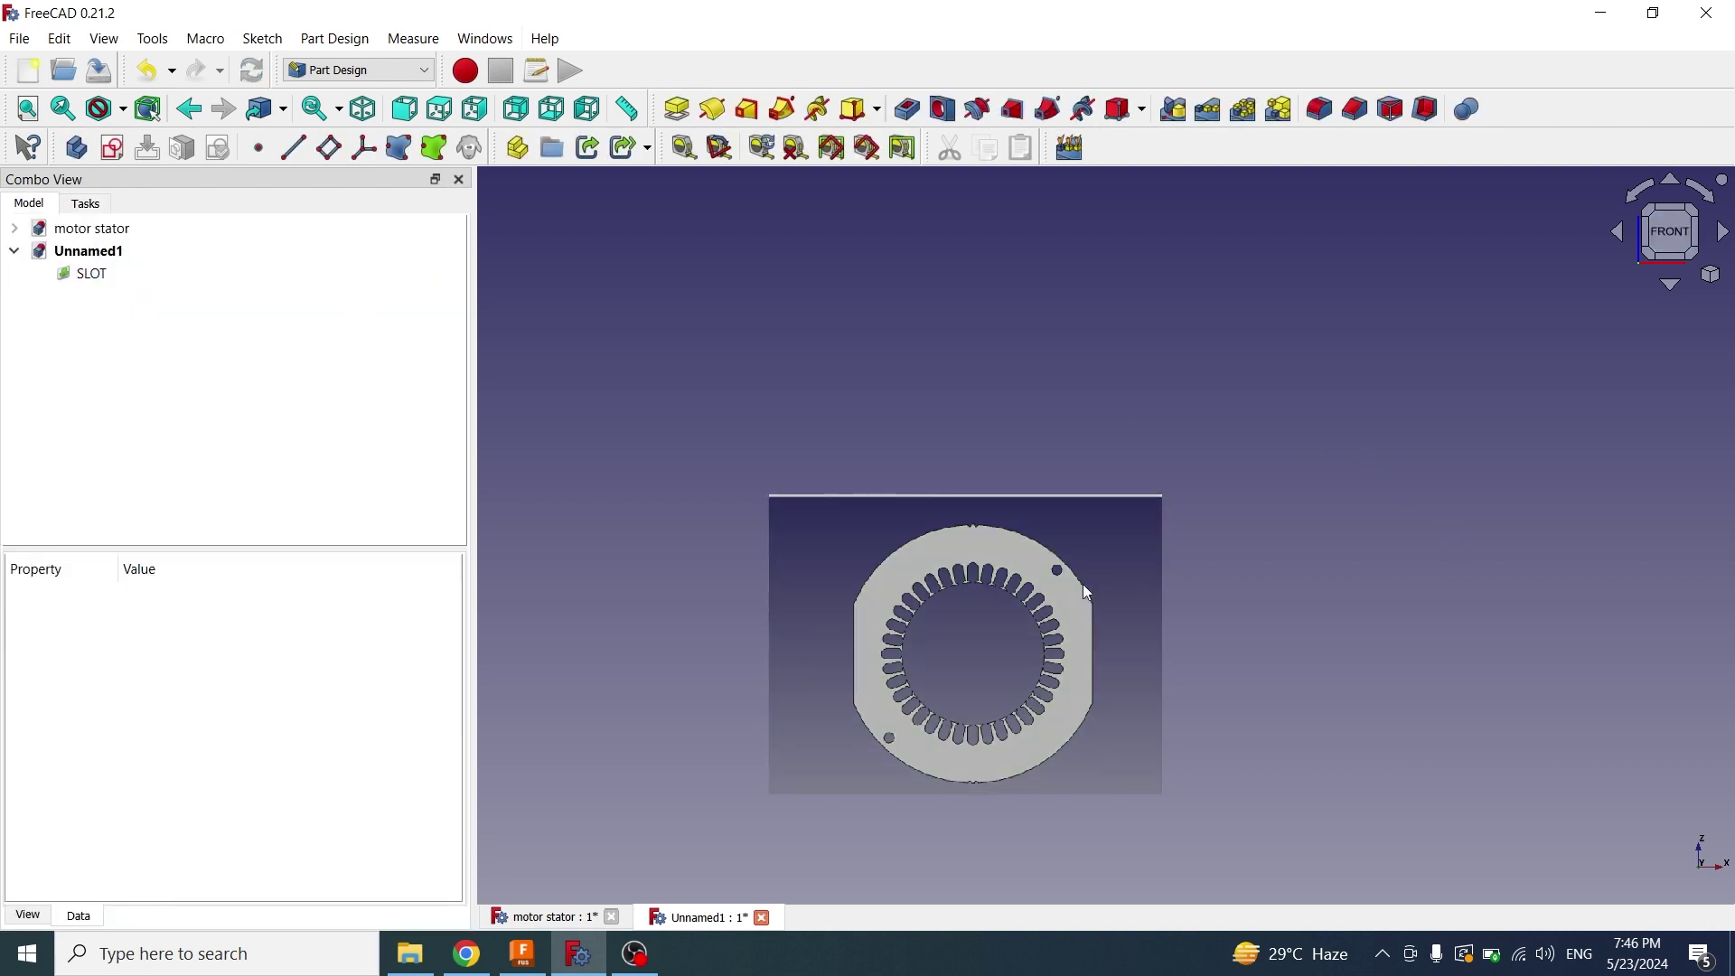
Tile the motor stator document and the reference image document side by side, with the motor stator document active
middle_drag(1036, 729, 1154, 612)
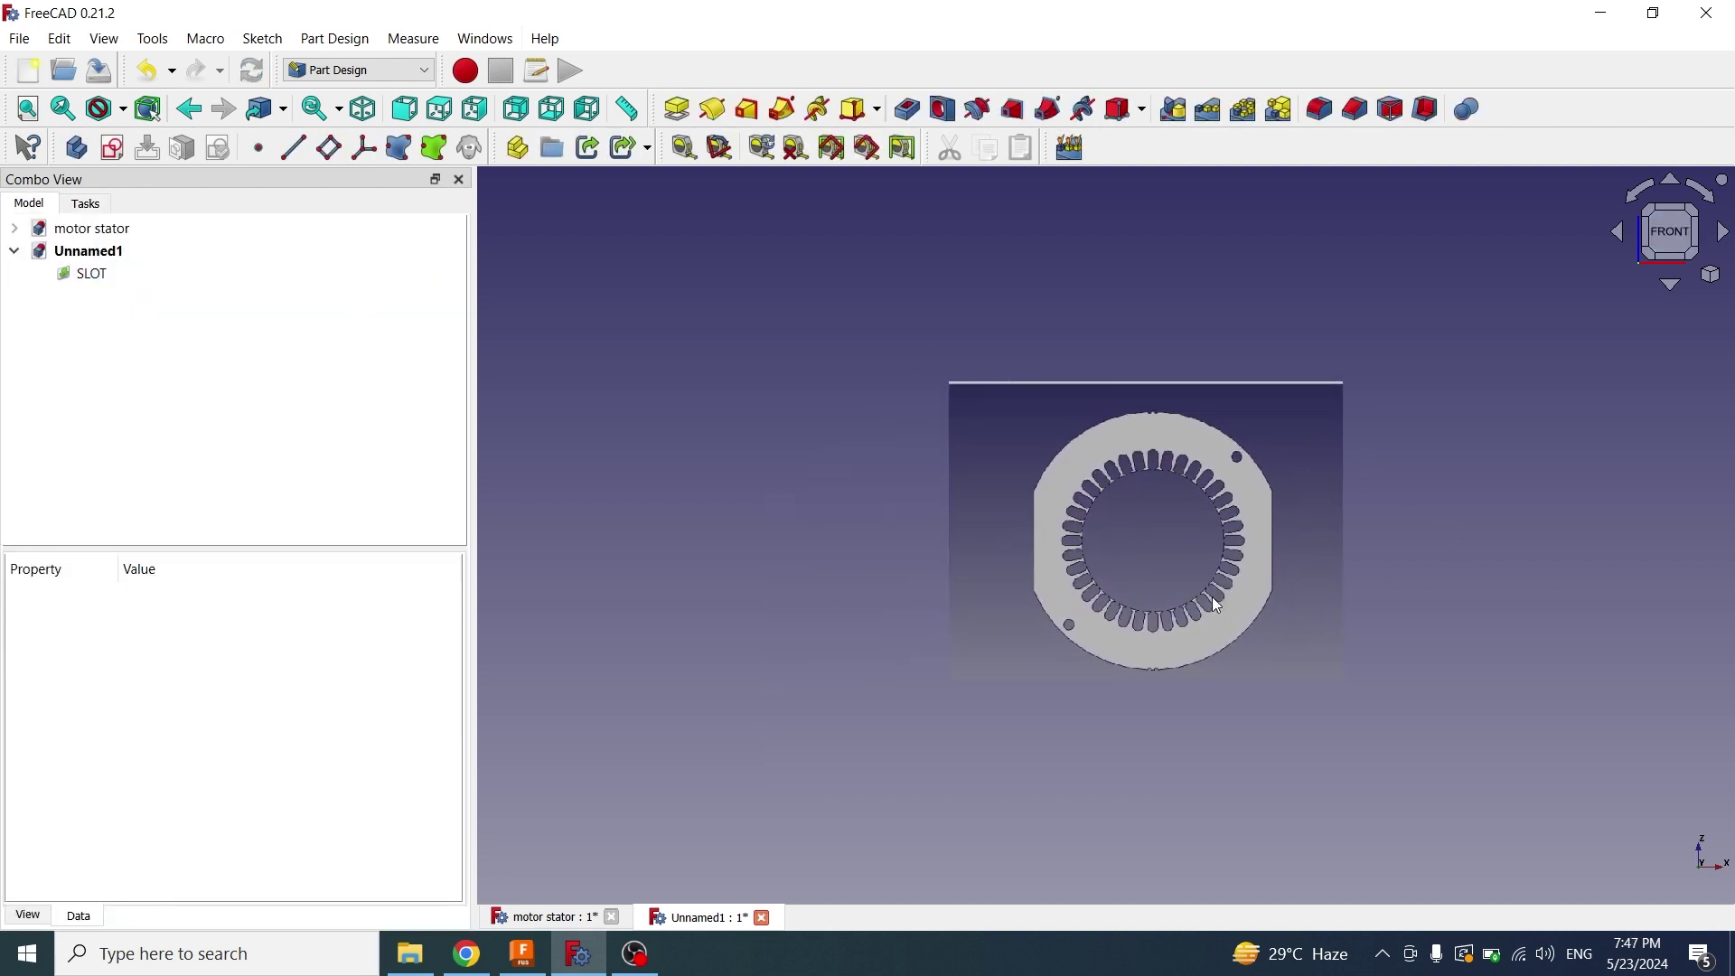
click(543, 918)
click(488, 39)
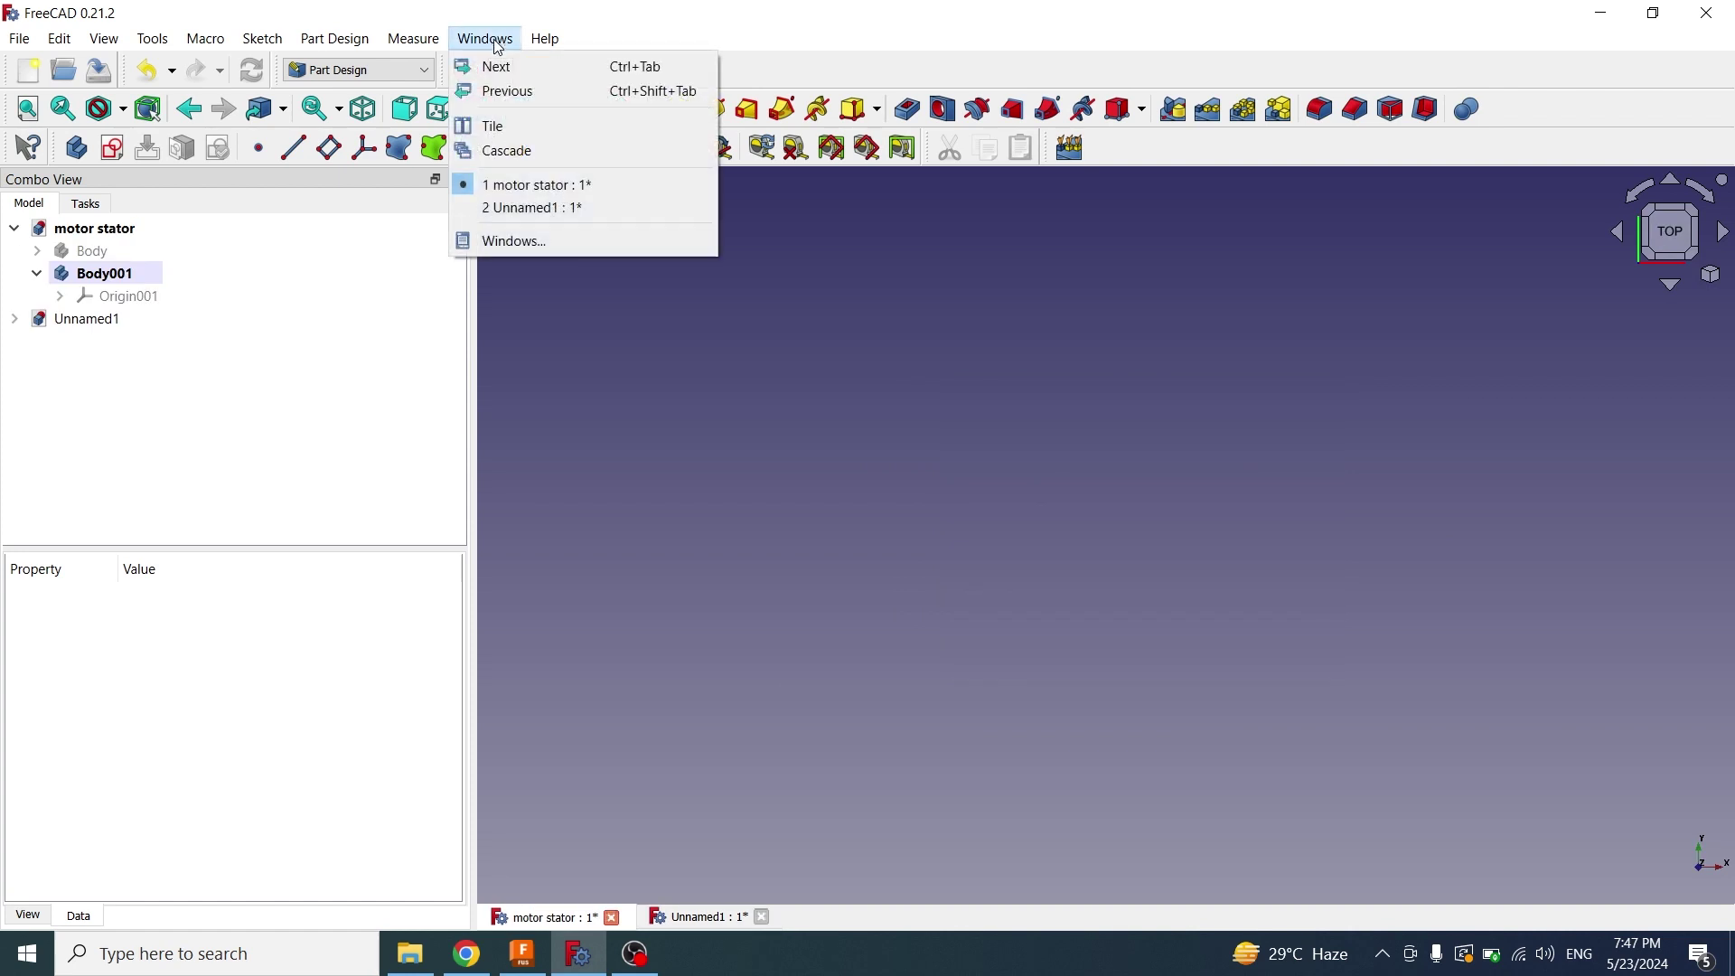
click(513, 122)
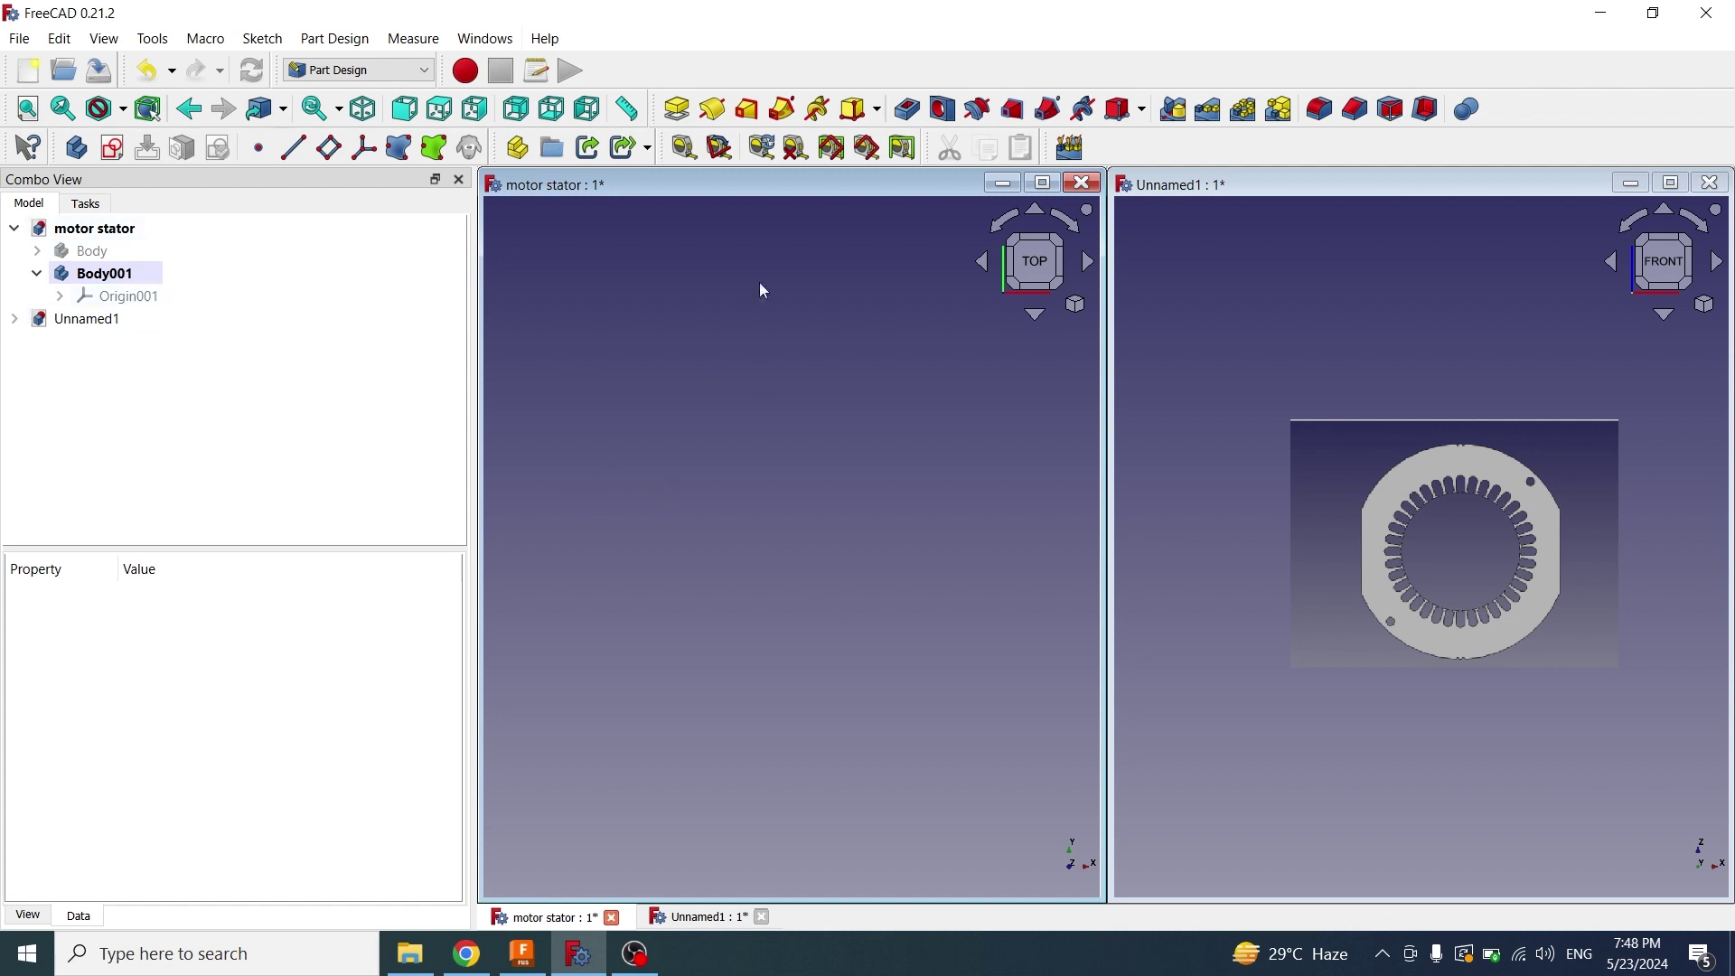
Start a new sketch on the XY base plane of Body001 in the motor stator document
click(95, 273)
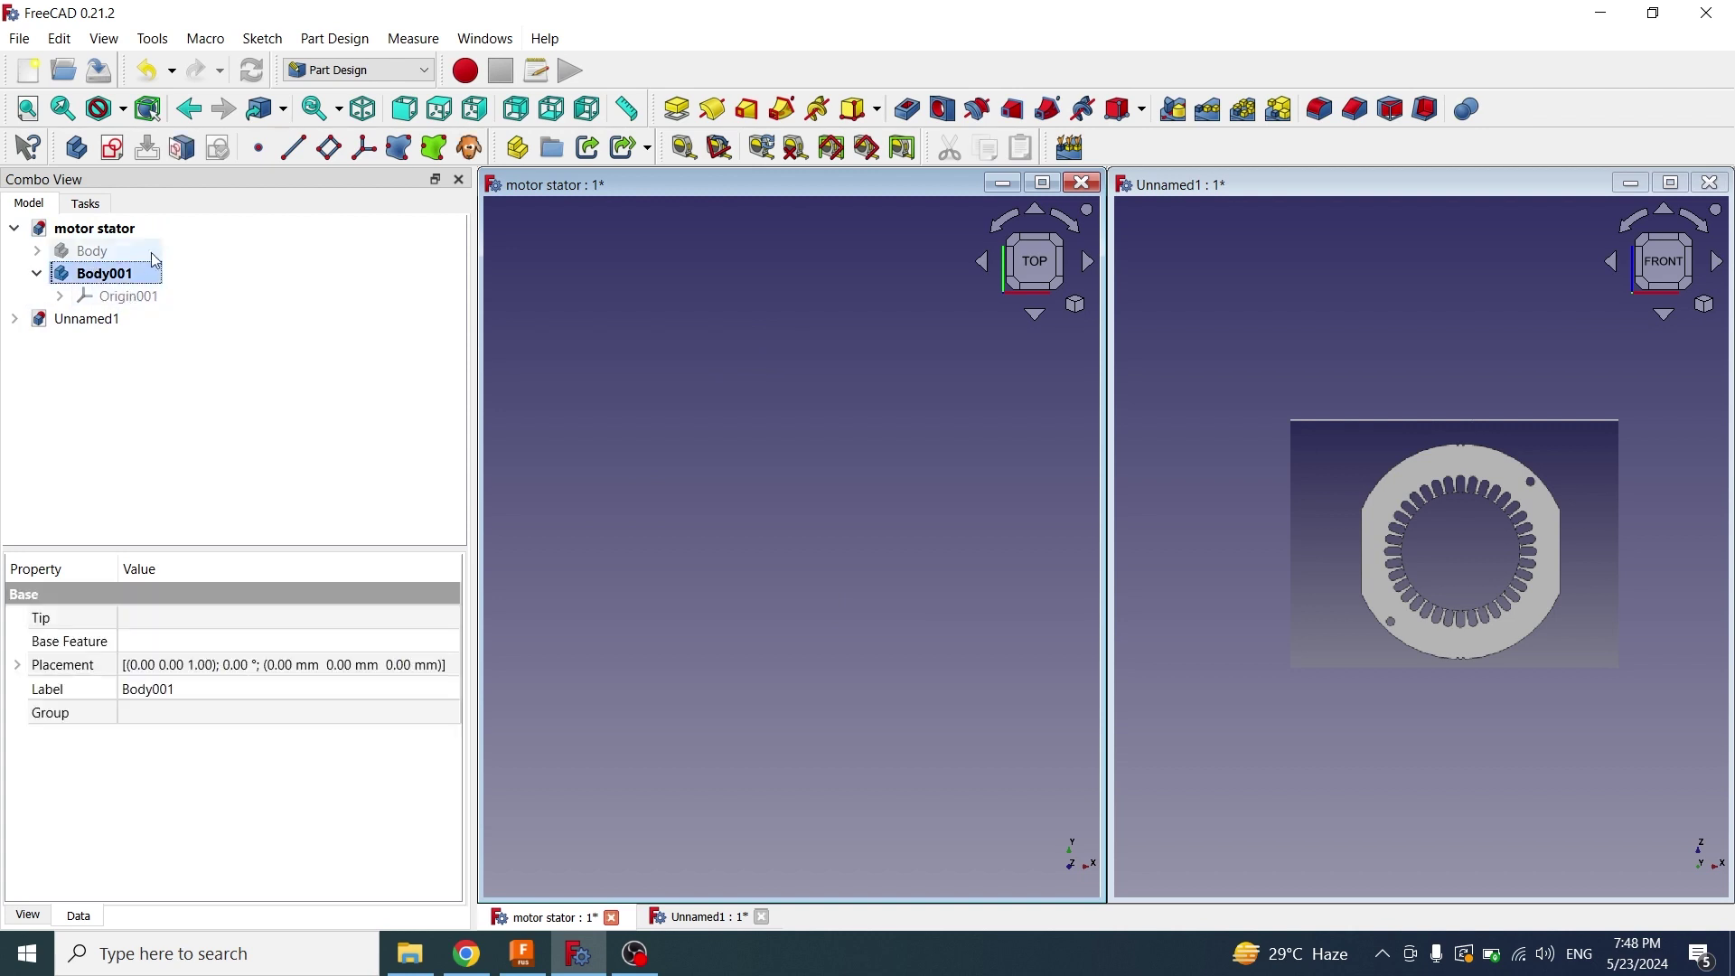
click(112, 148)
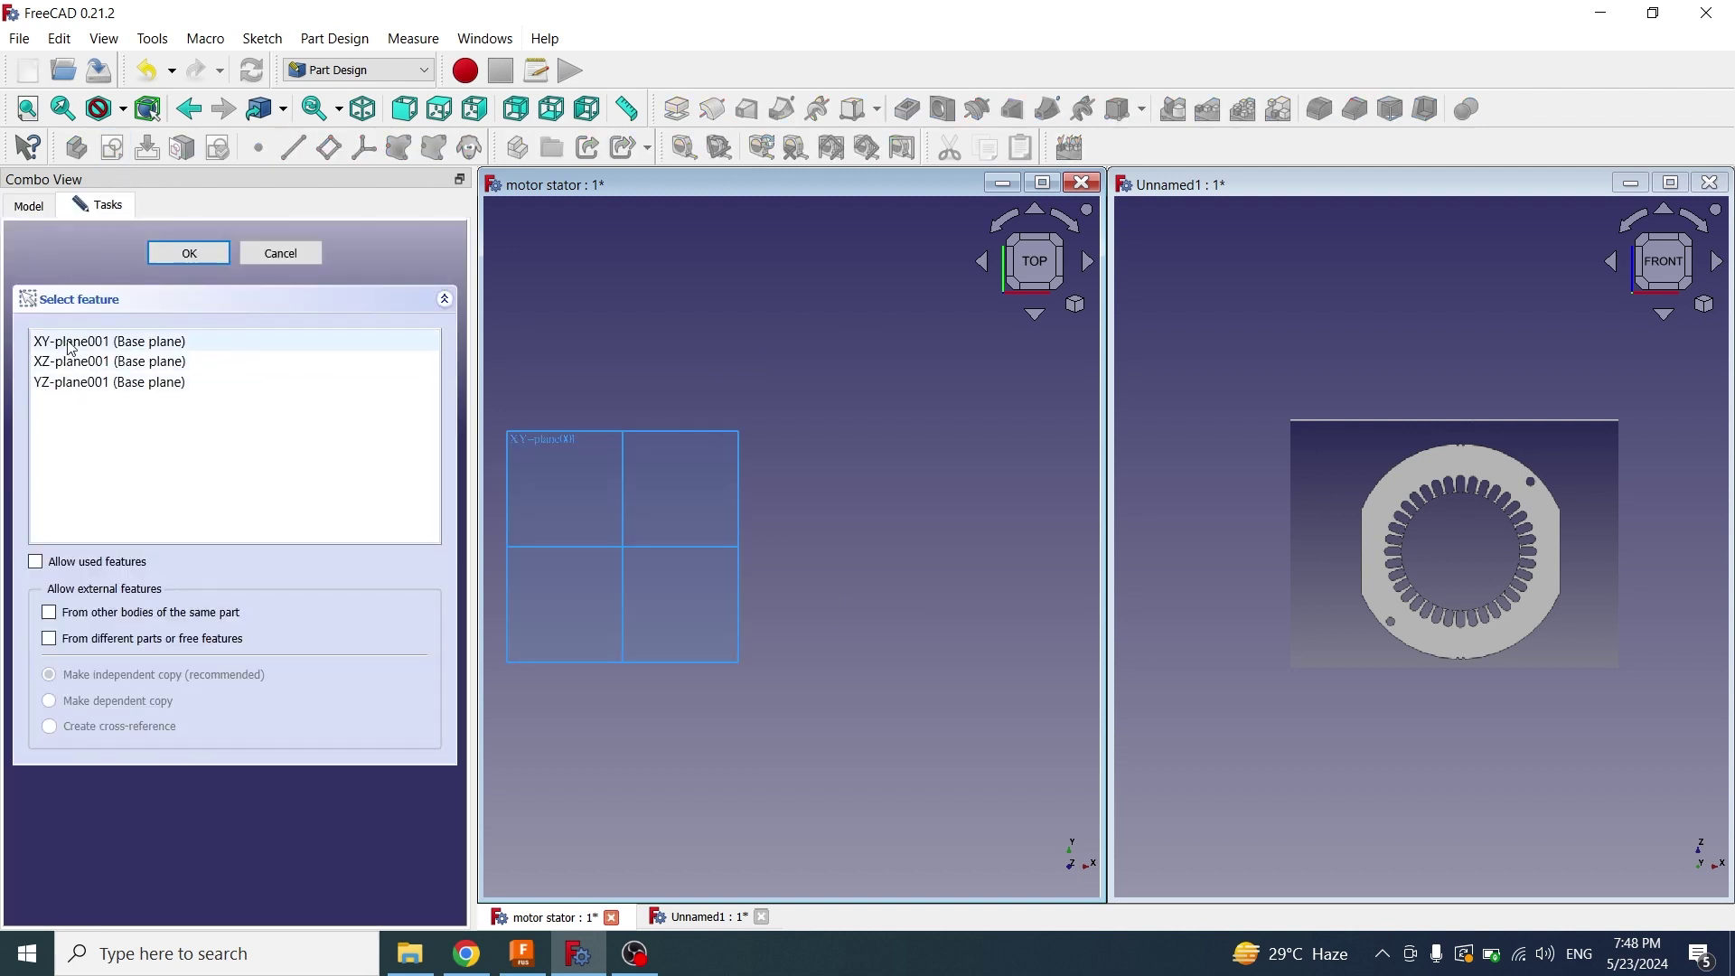
click(136, 341)
click(200, 254)
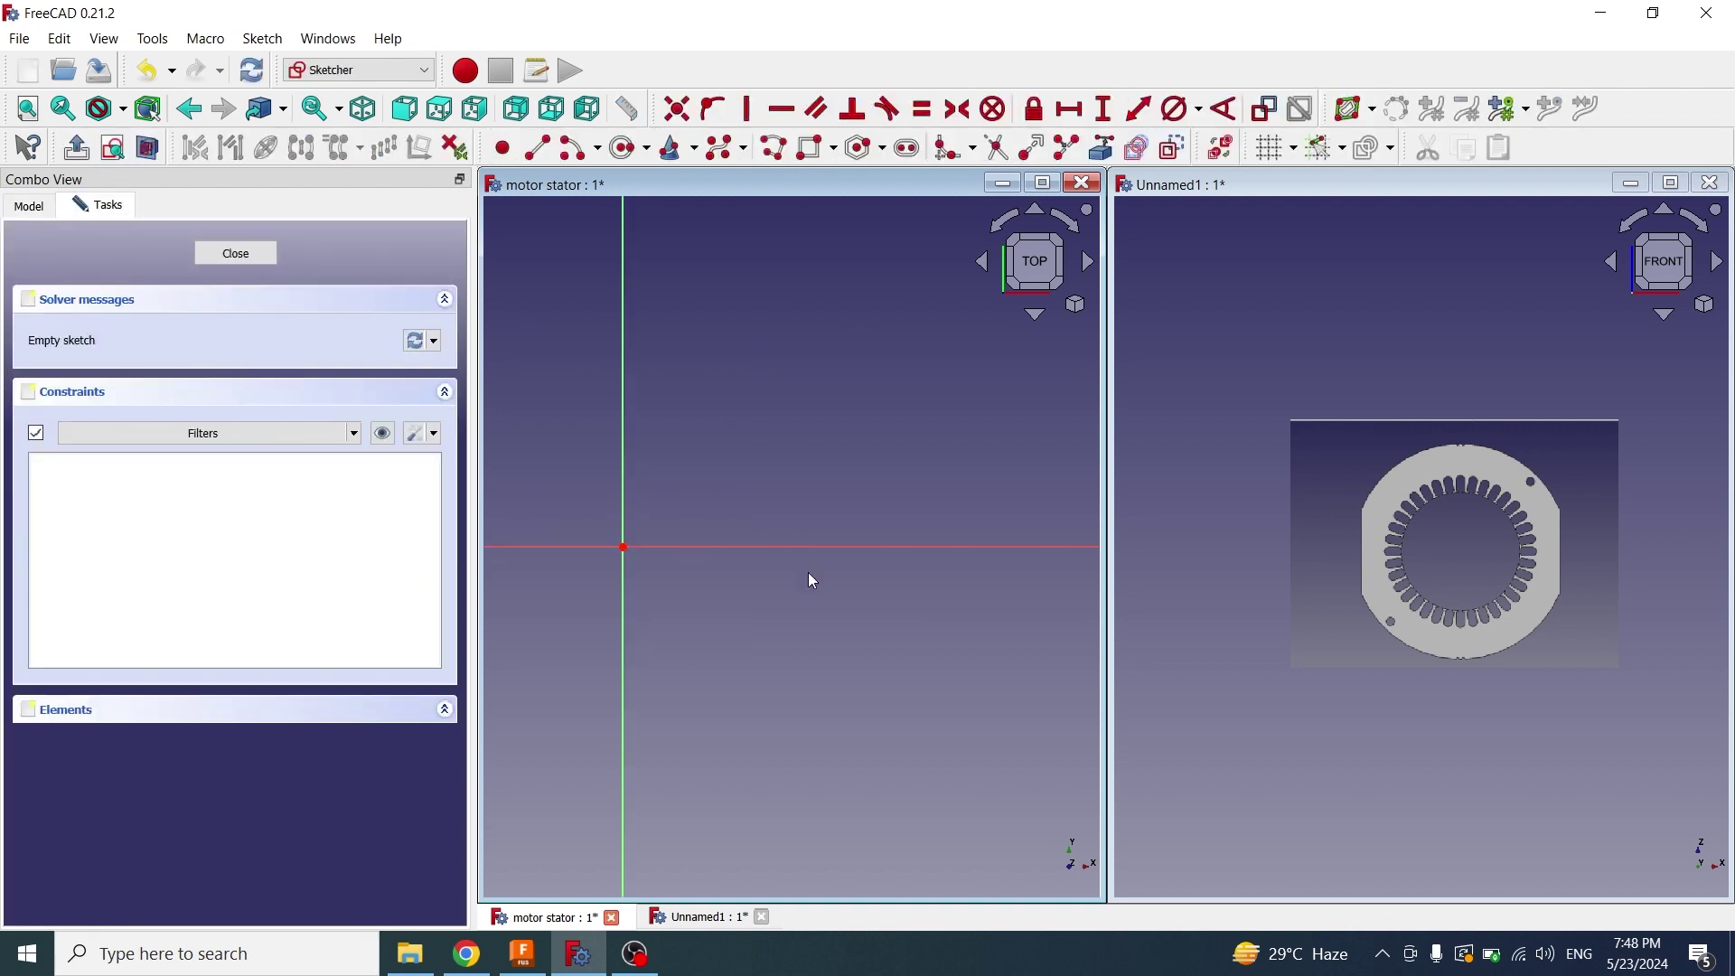
Sketch a circle centred on the origin and constrain its diameter to 100 mm
mouse_move(808, 572)
middle_down()
mouse_move(992, 650)
mouse_move(941, 600)
mouse_move(987, 643)
mouse_move(869, 601)
middle_up()
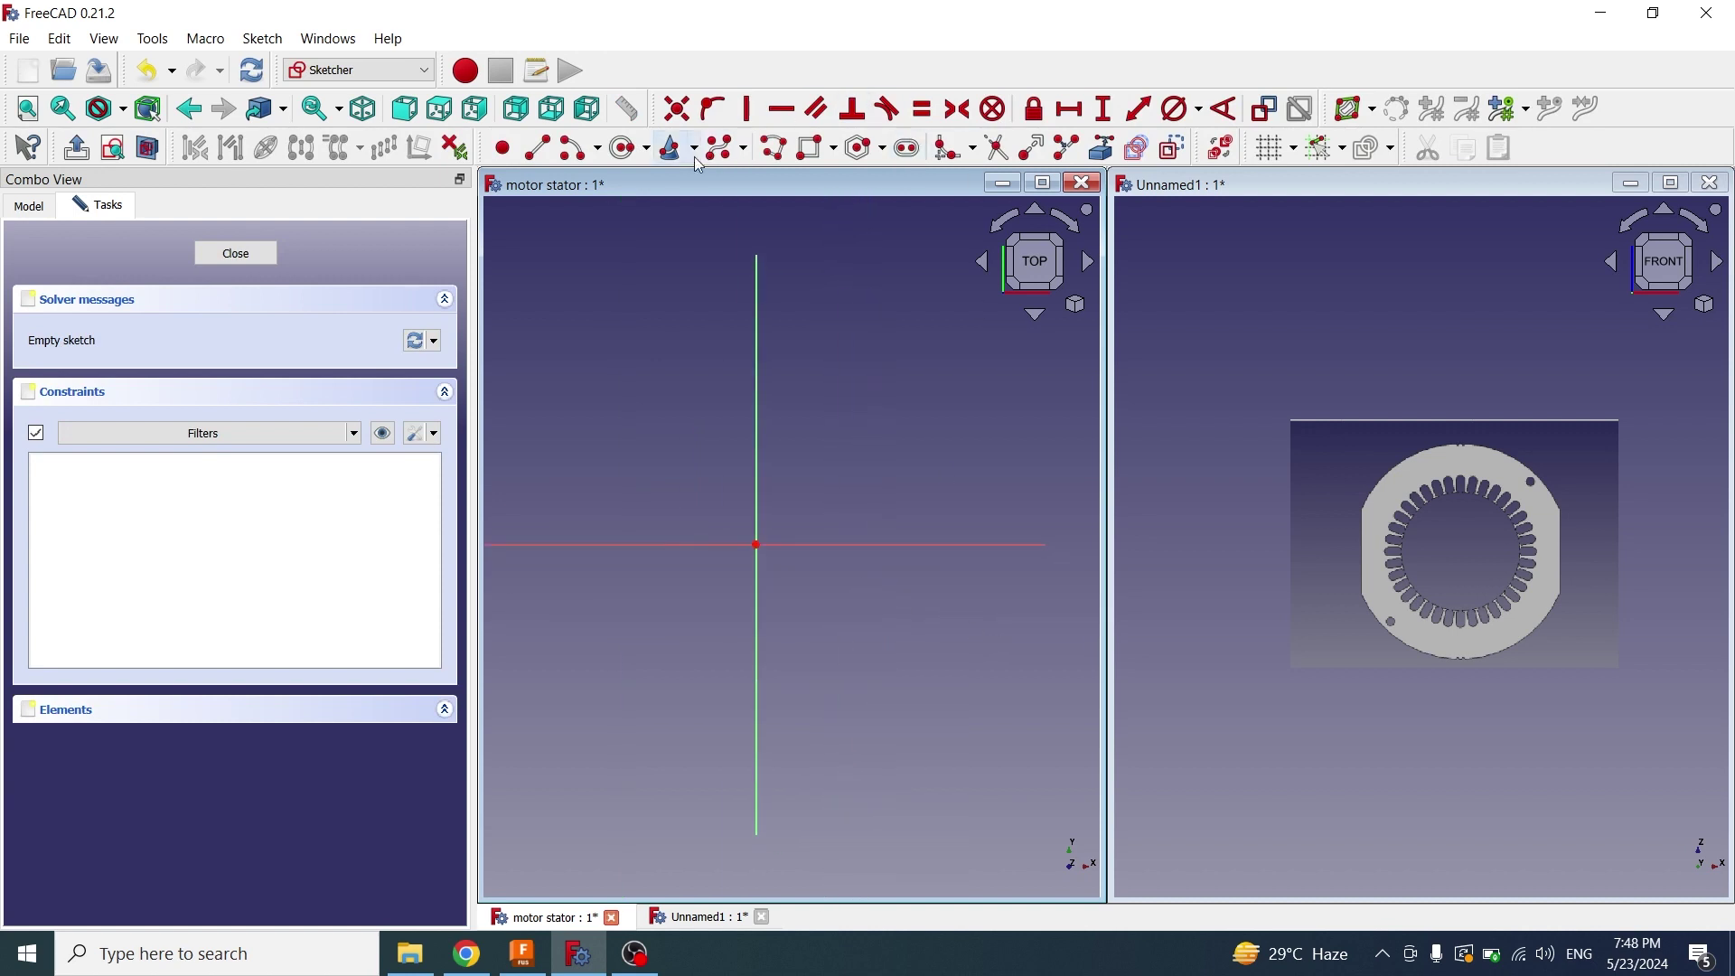
click(624, 147)
click(757, 544)
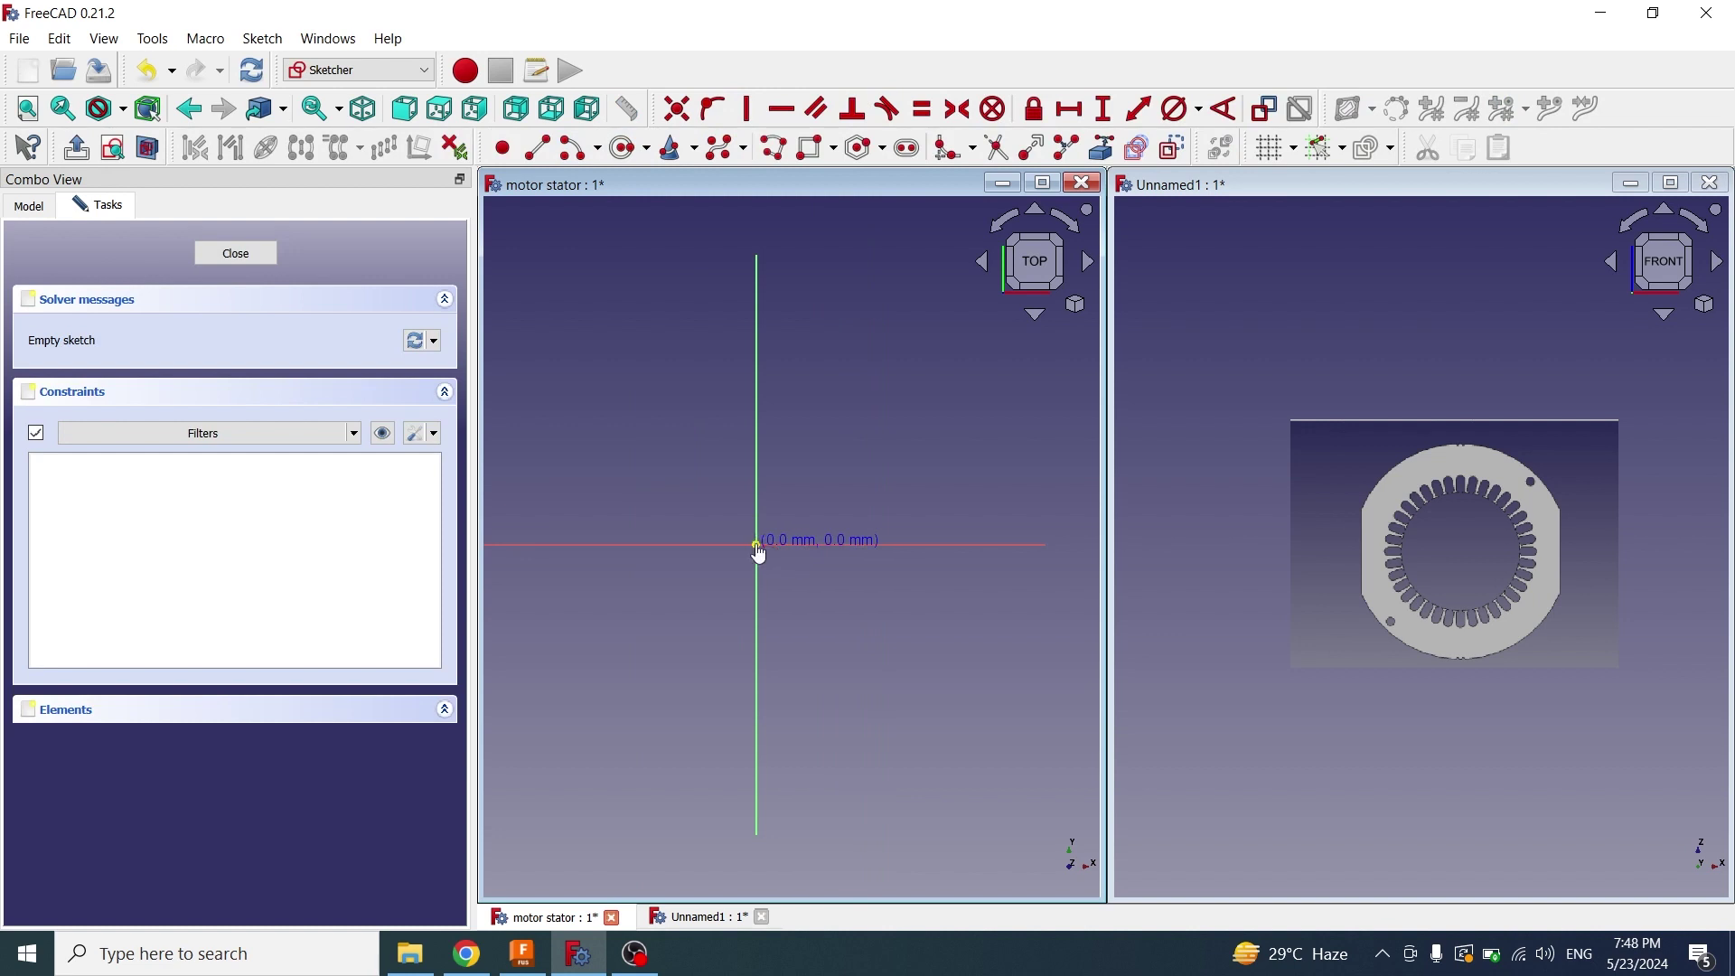
click(902, 700)
click(958, 619)
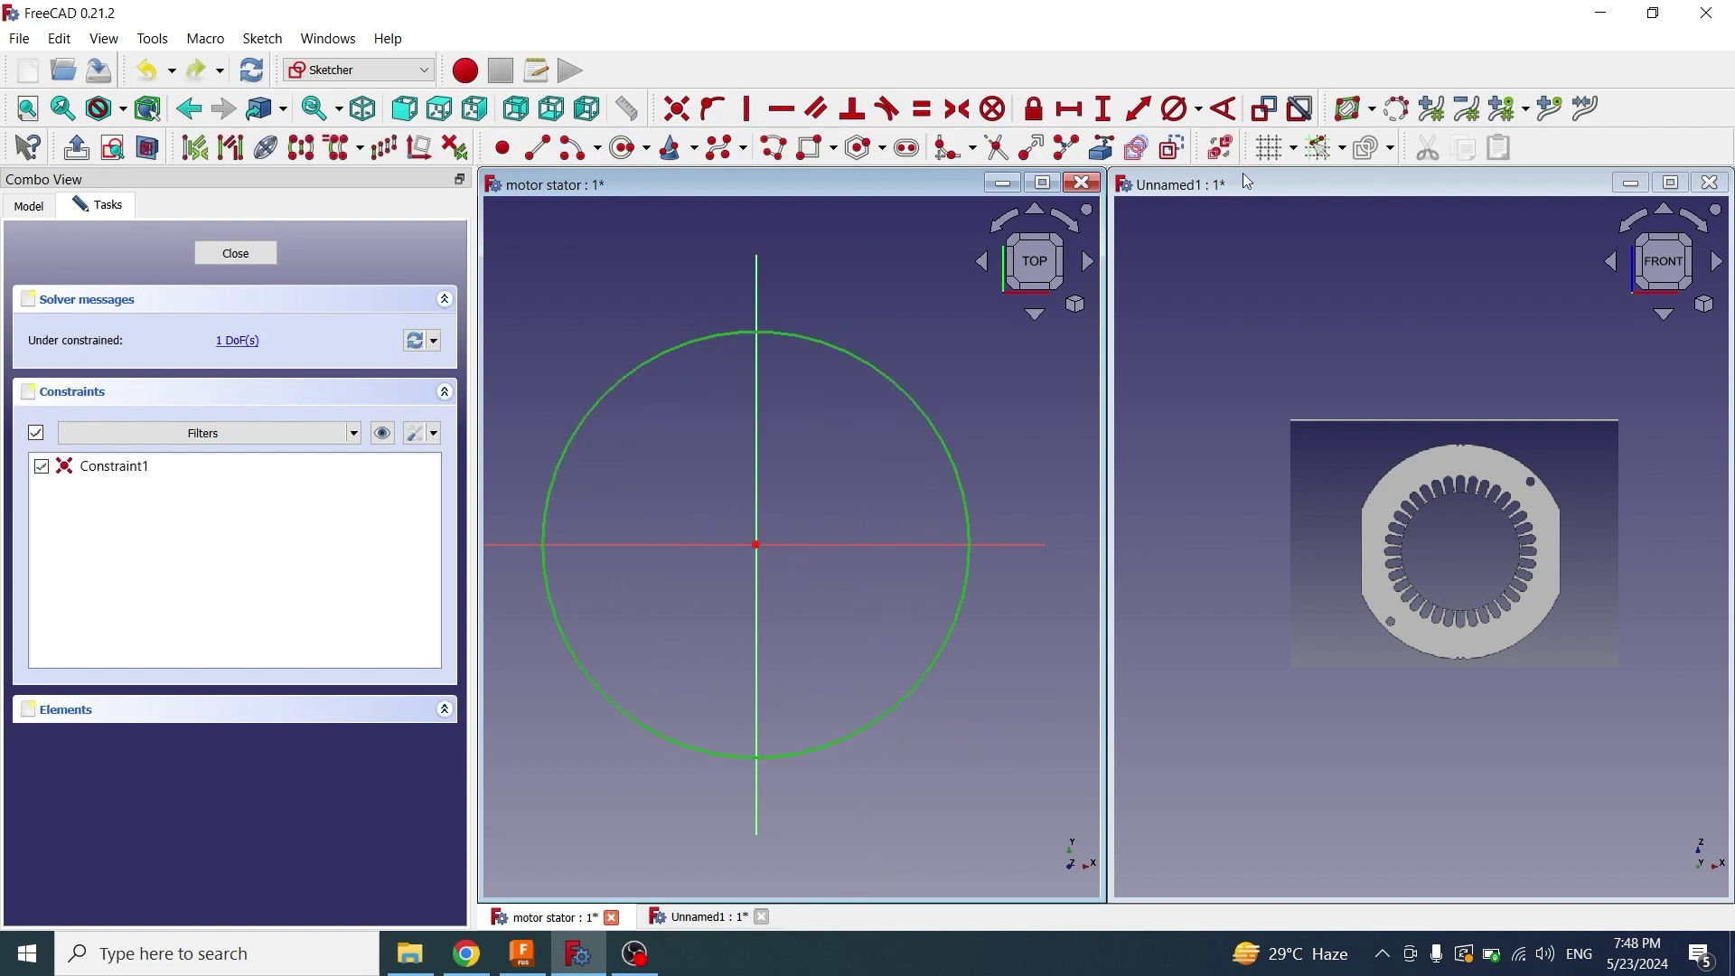
click(1199, 110)
click(1250, 168)
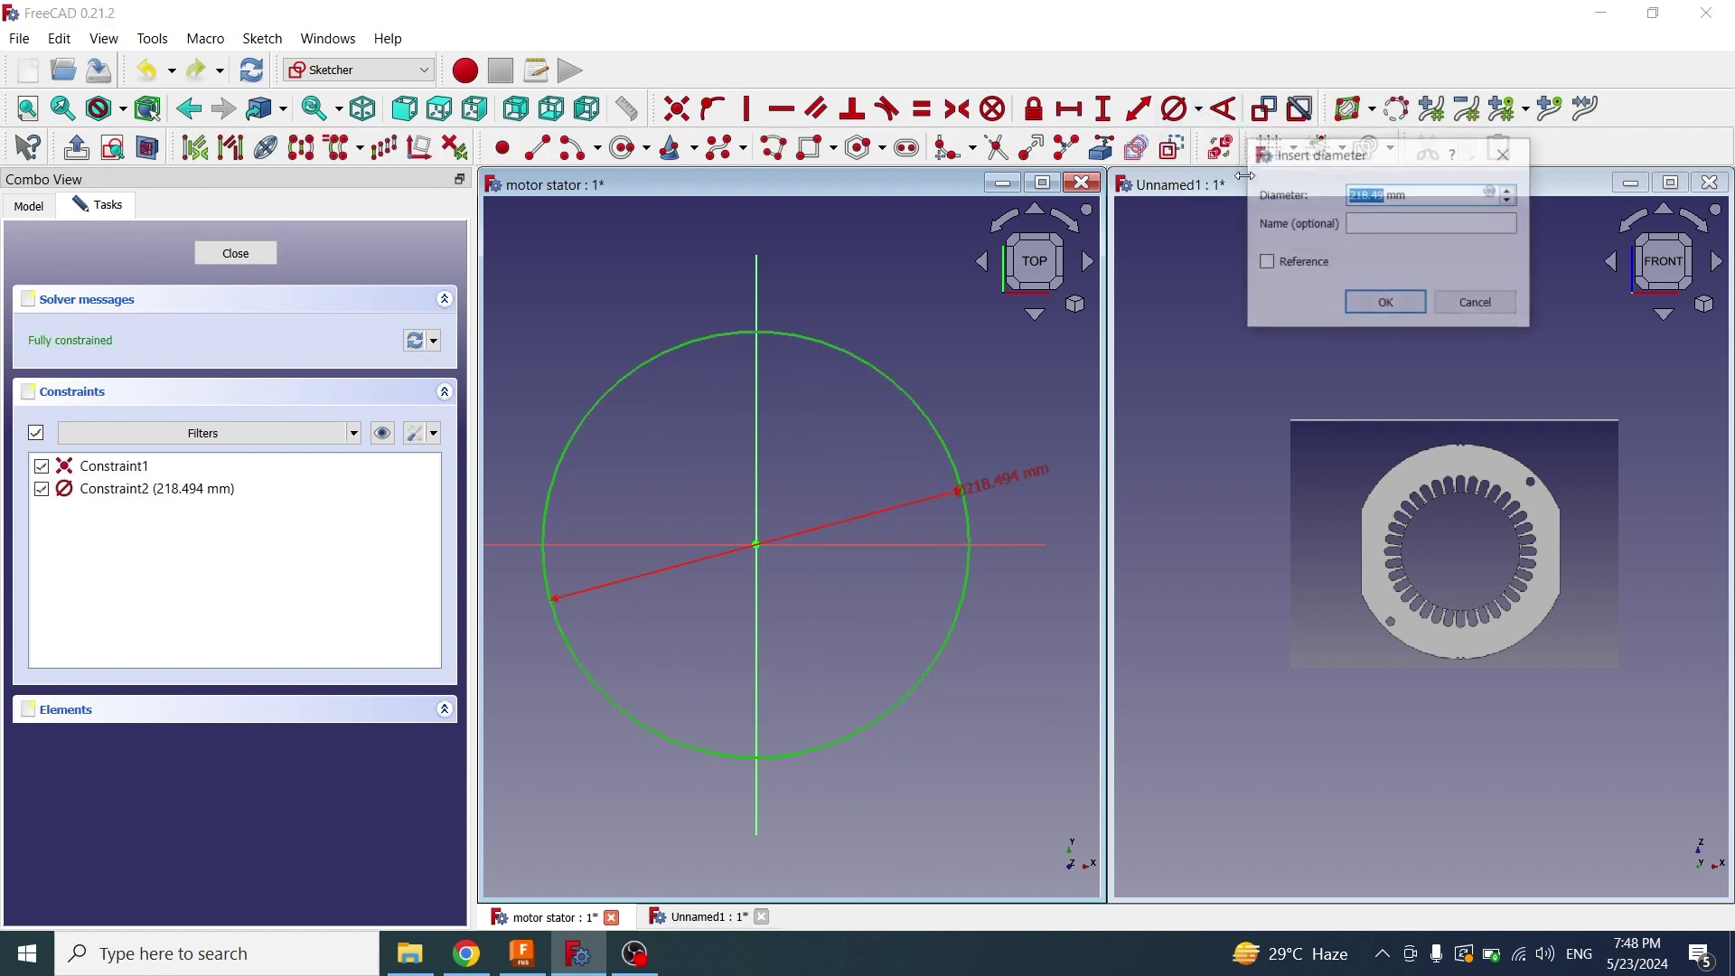
text(100)
key(Return)
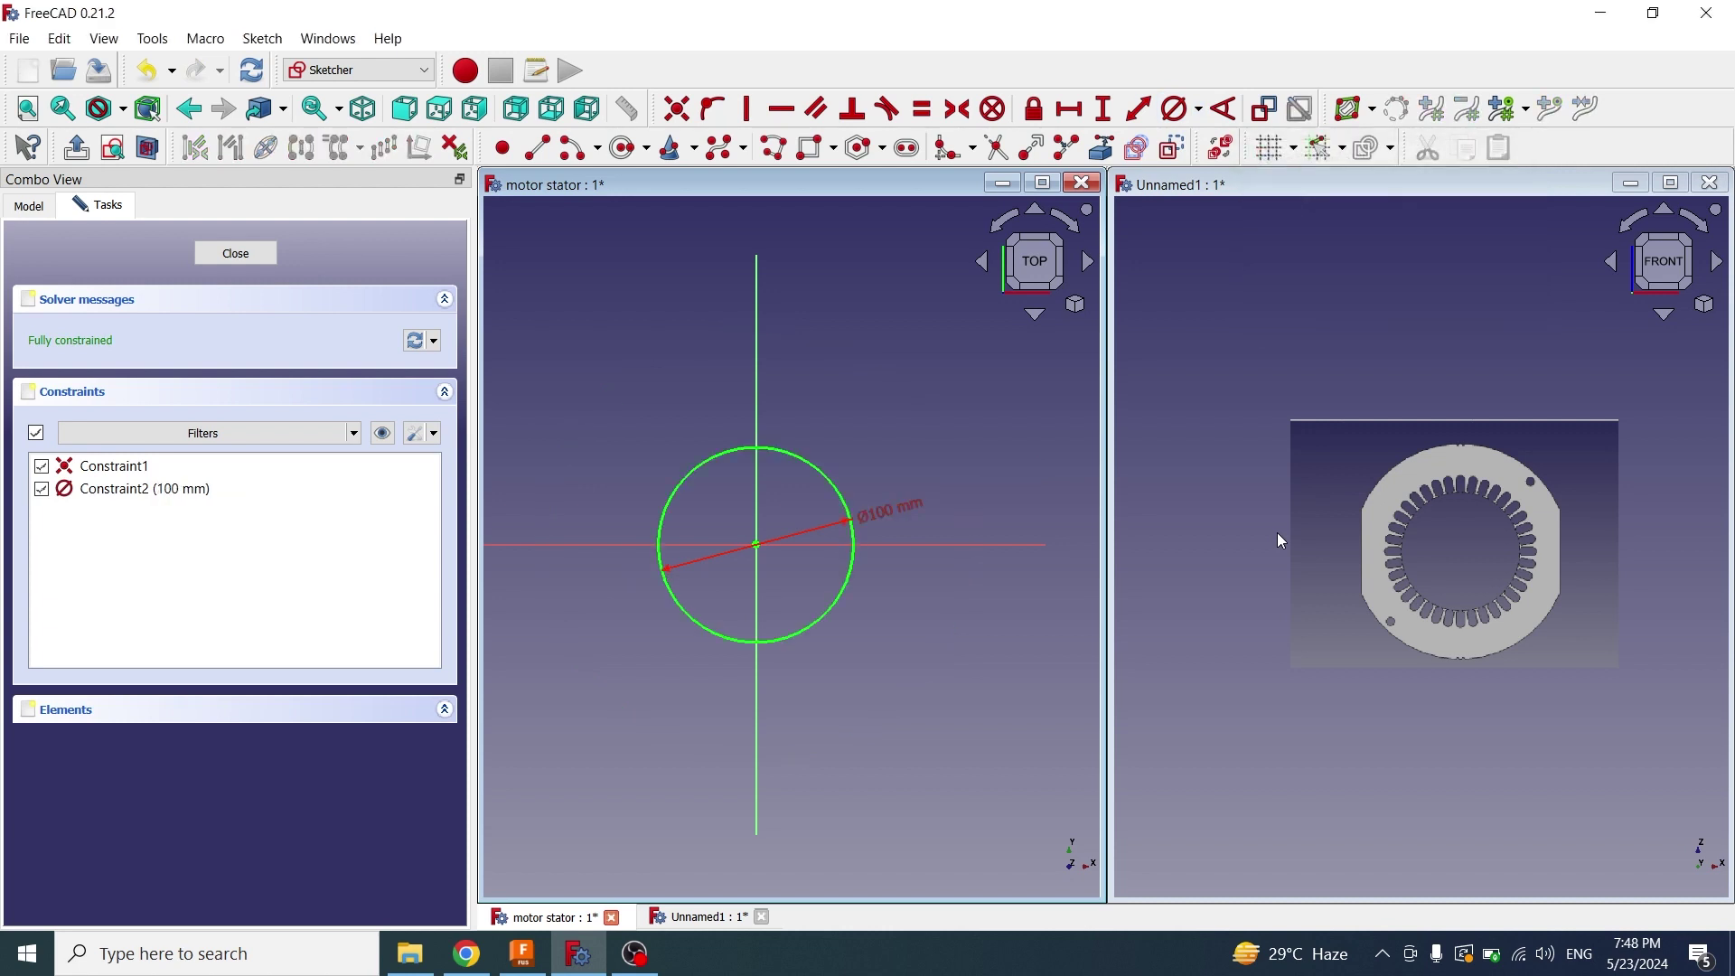
Add a smaller concentric circle at the origin and constrain its diameter to 55 mm
scroll(777, 560, up, 3)
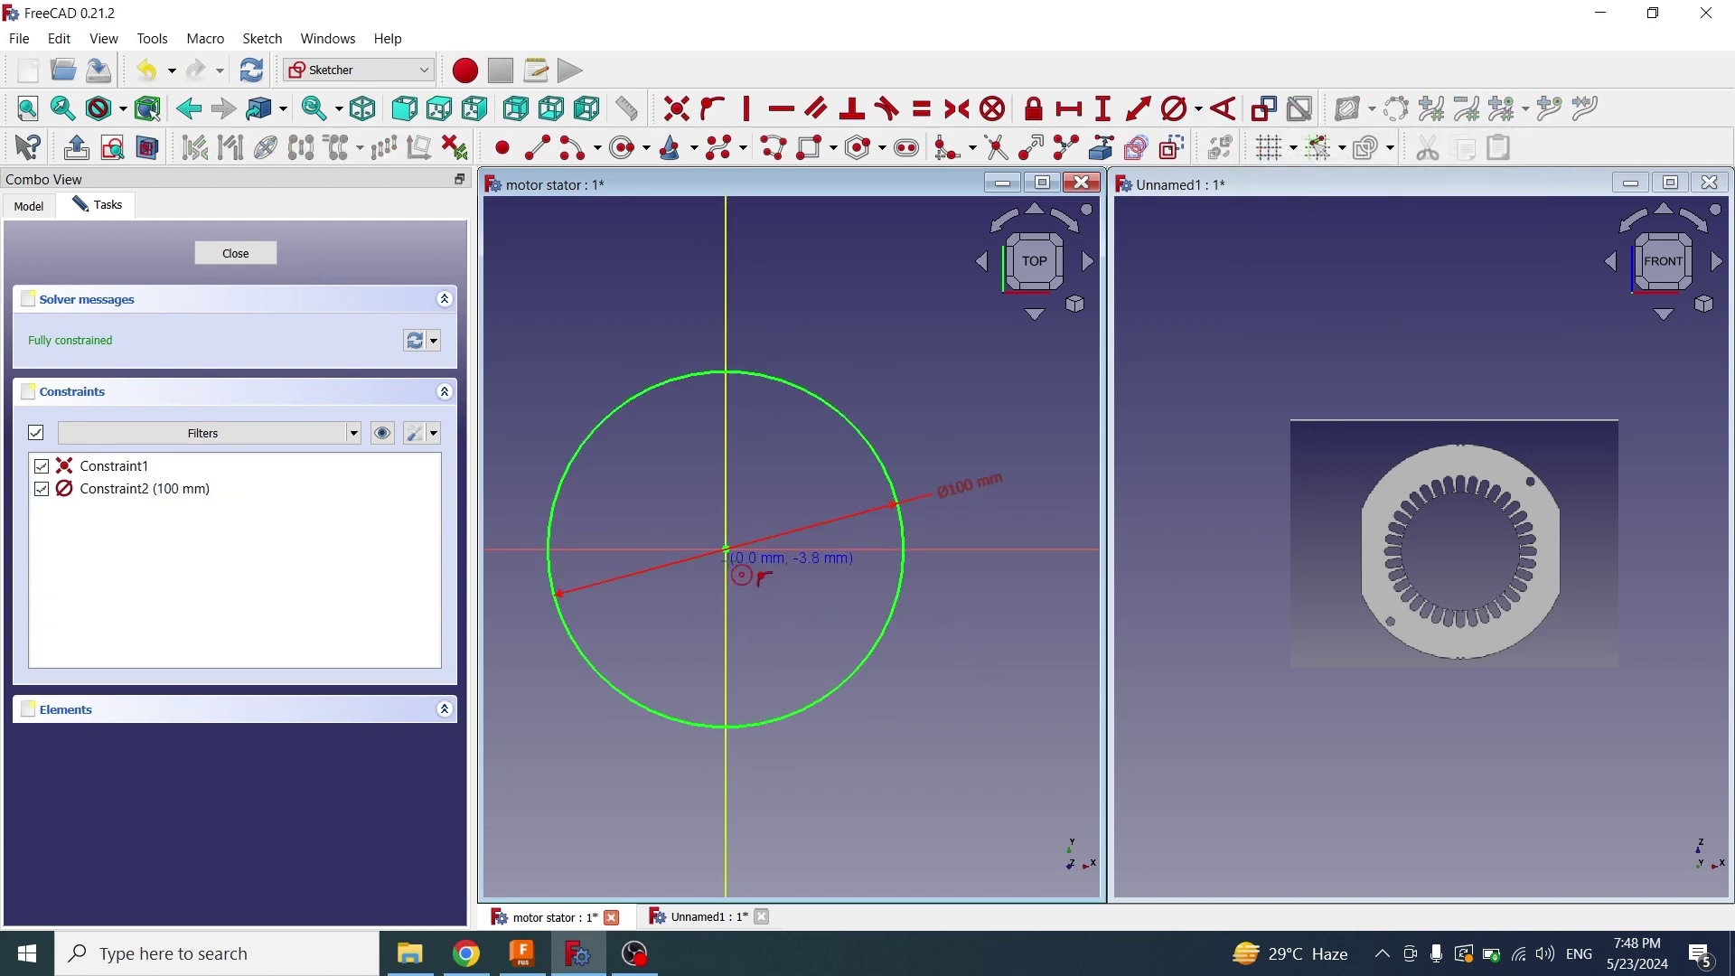
click(726, 548)
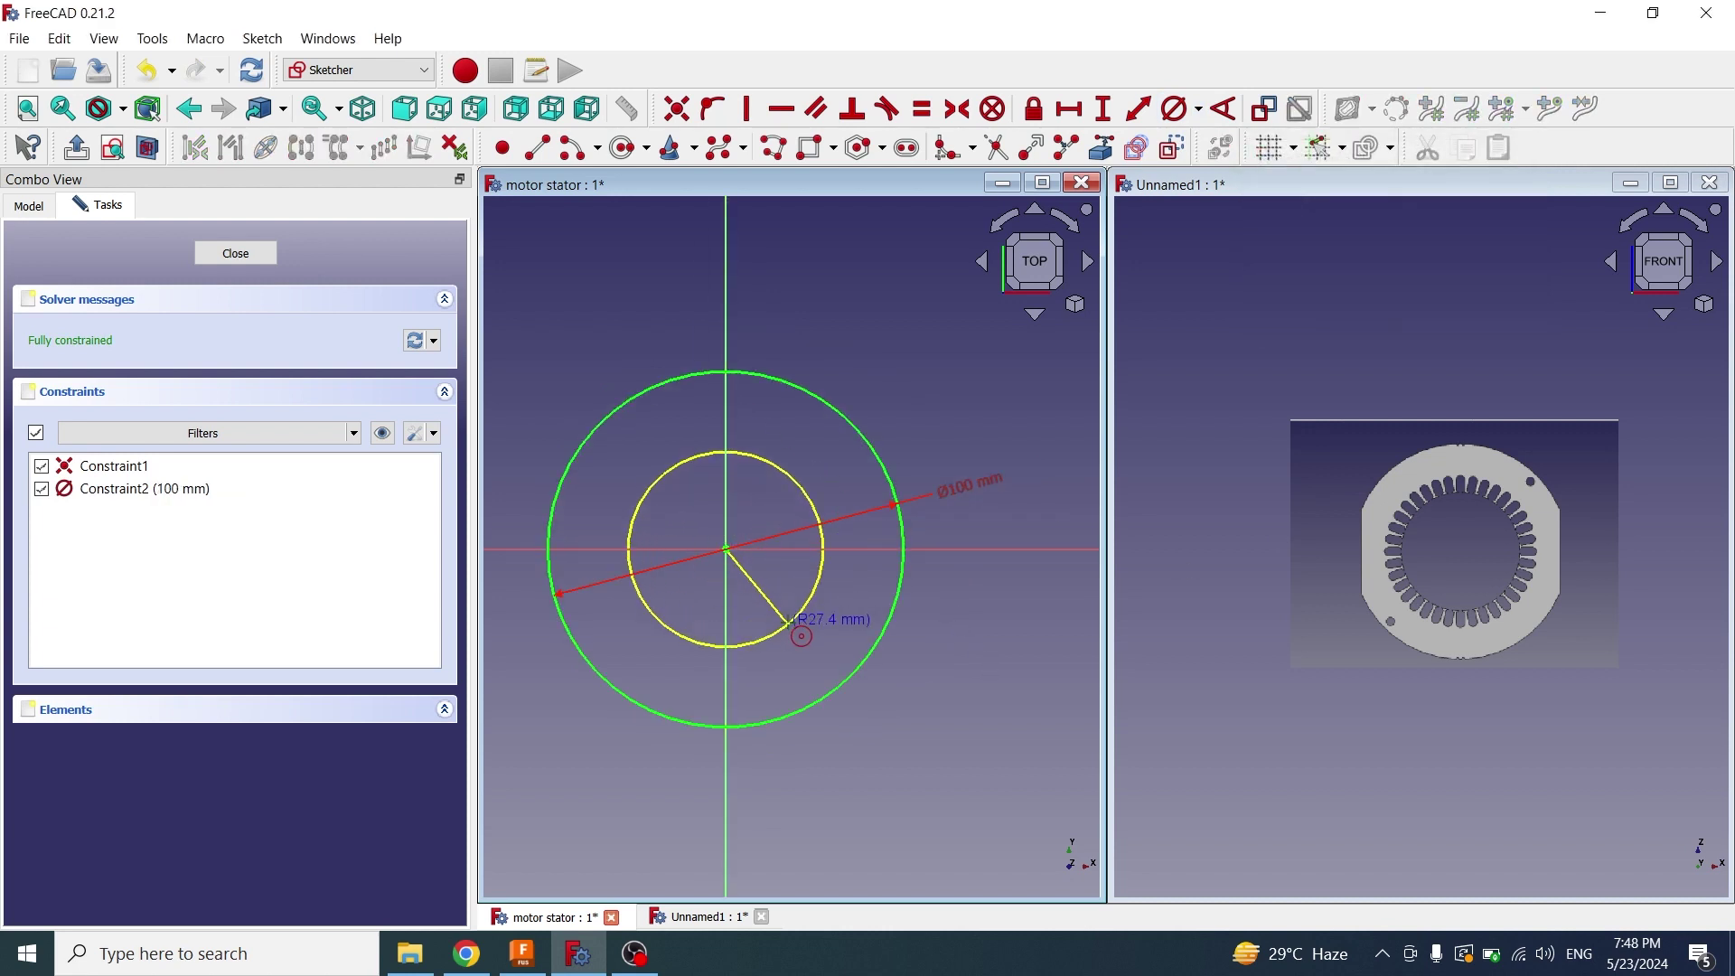
click(793, 620)
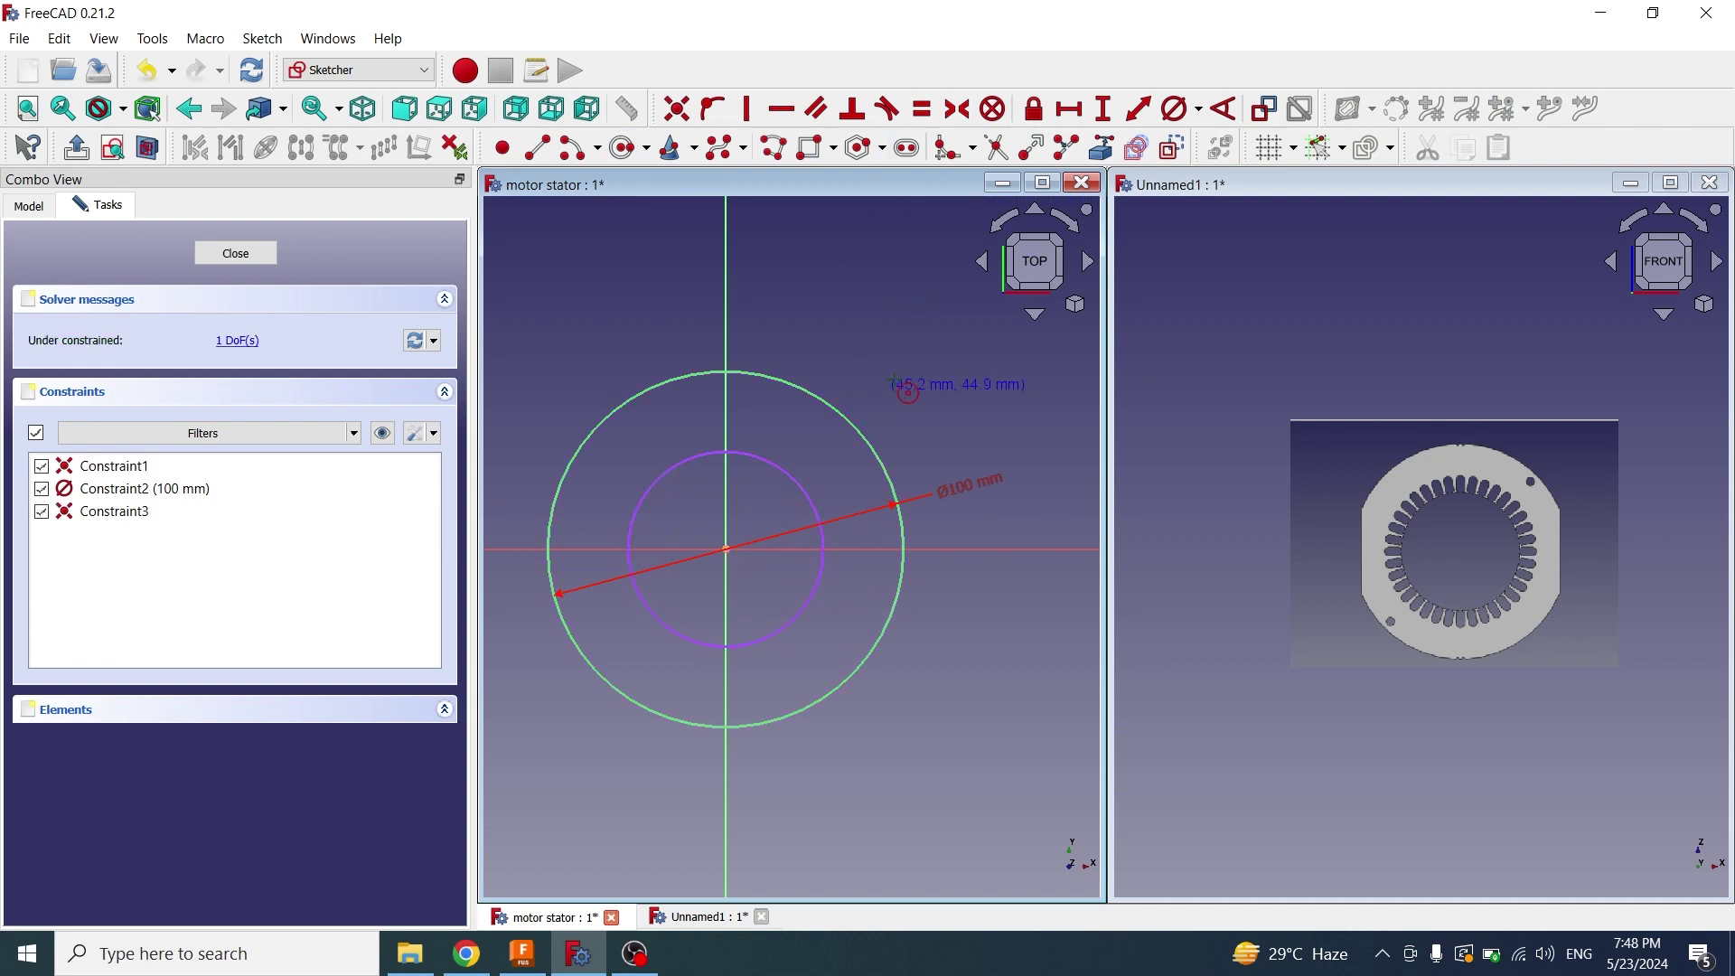
right_click(793, 589)
click(806, 594)
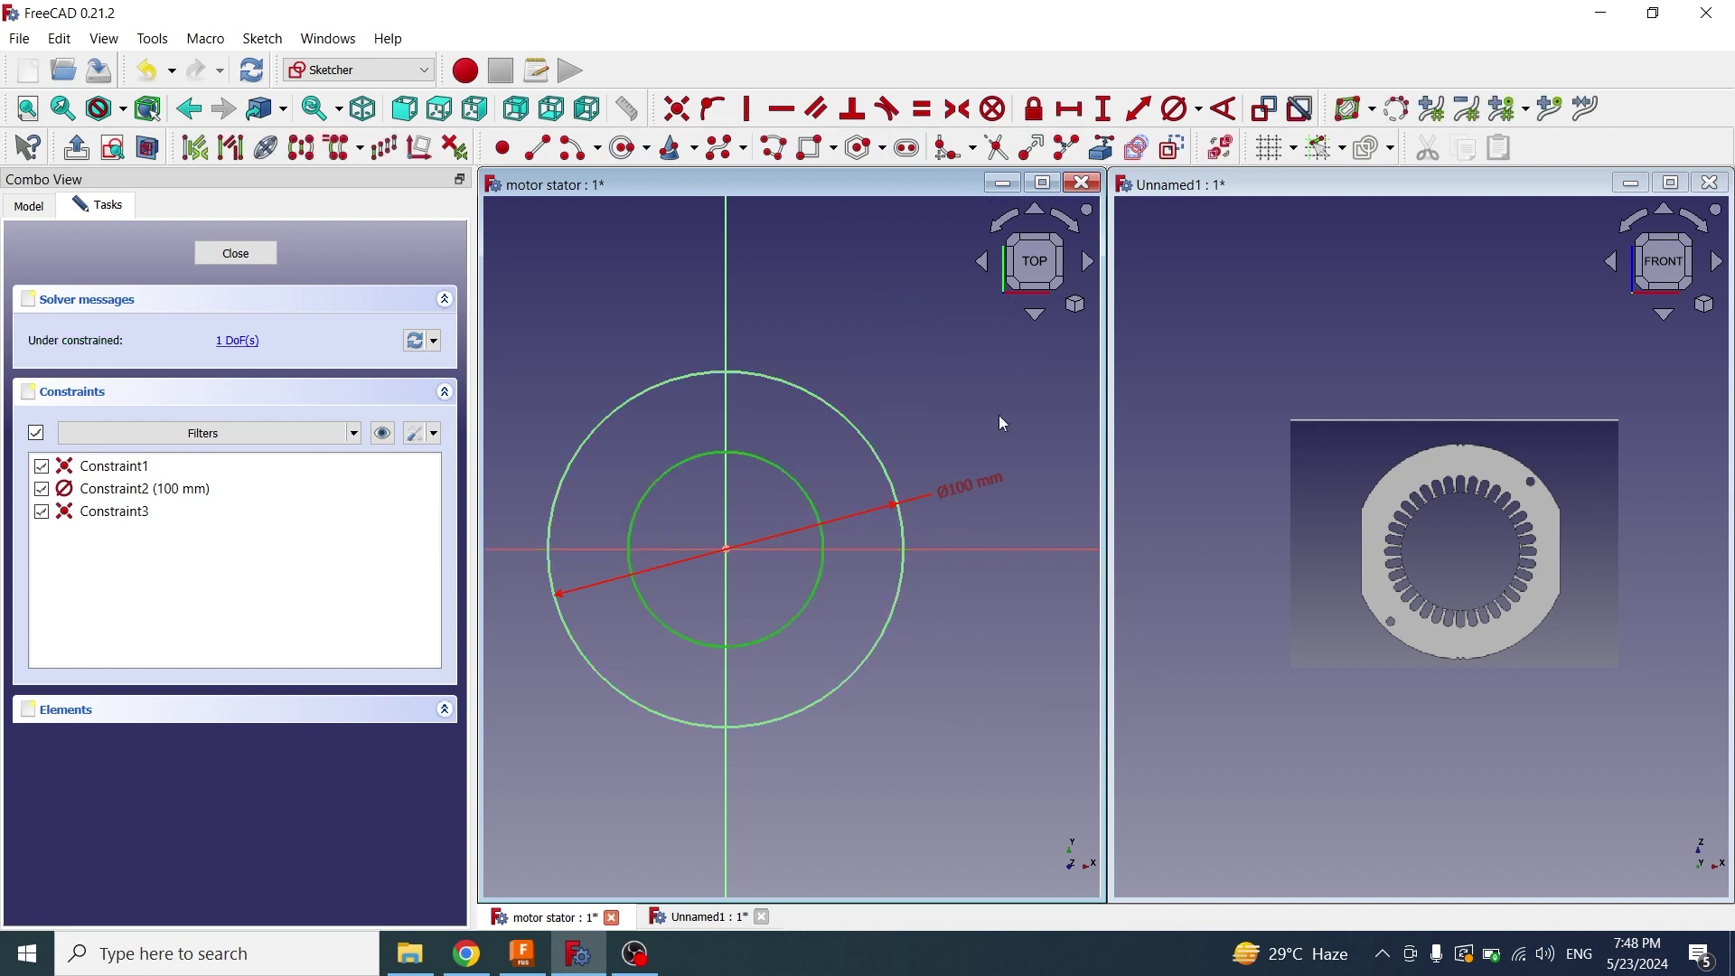
click(1199, 109)
click(1247, 168)
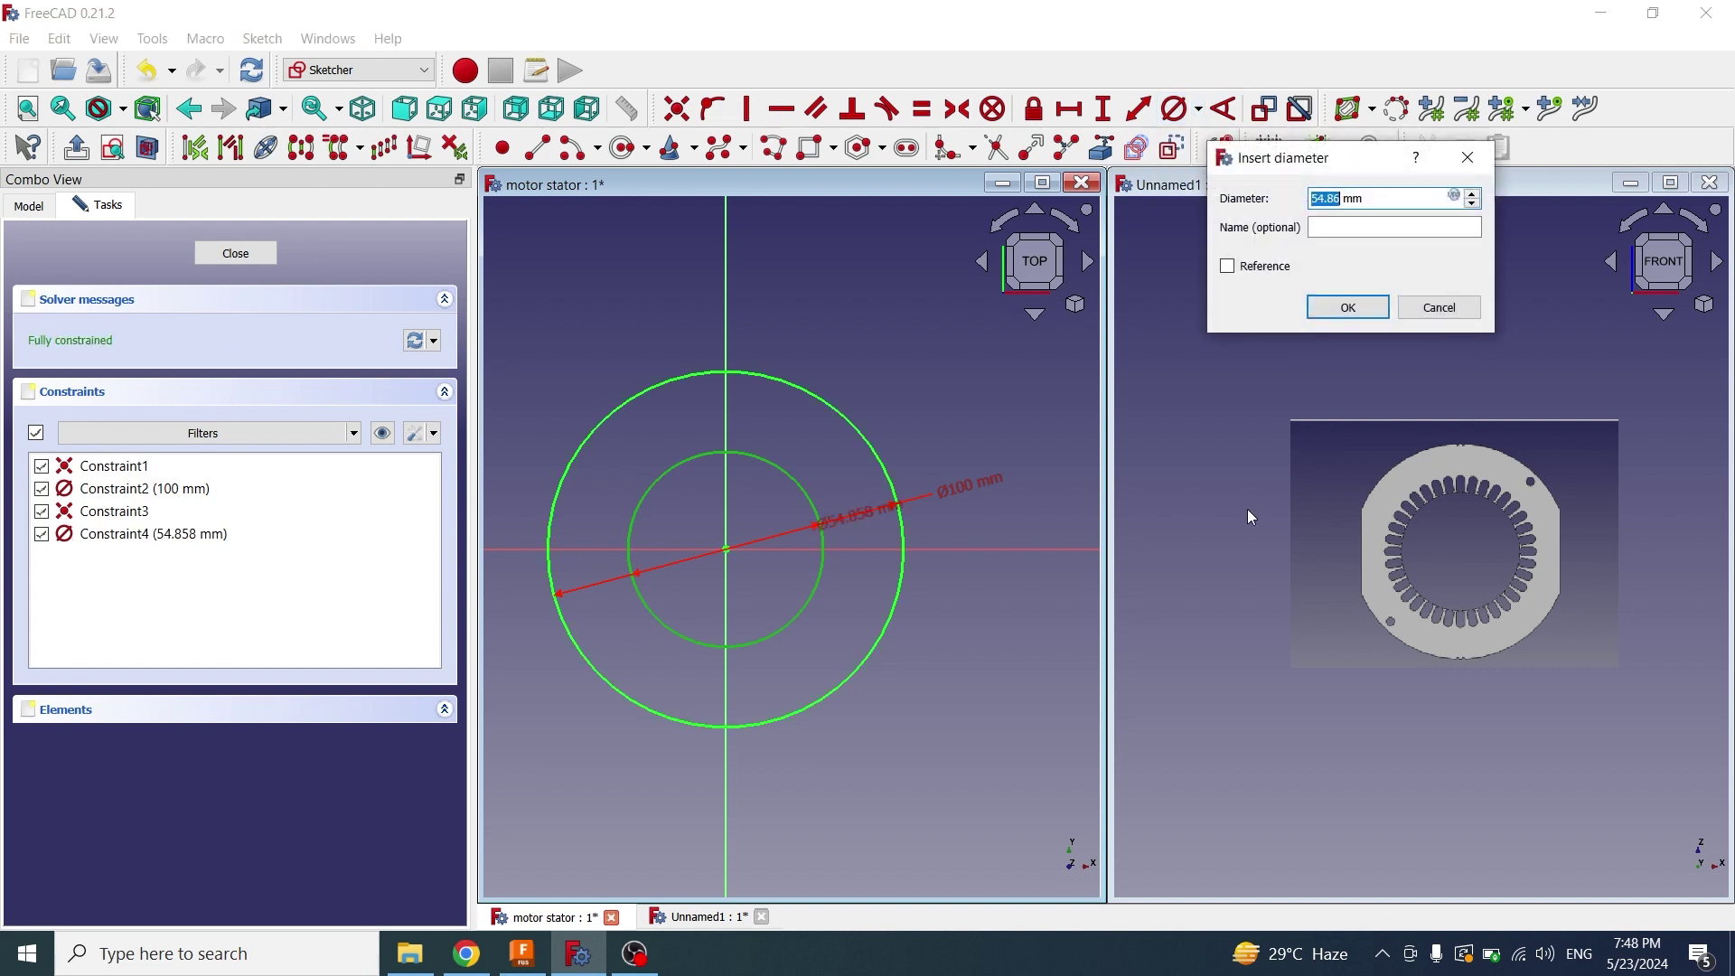
text(55)
key(Return)
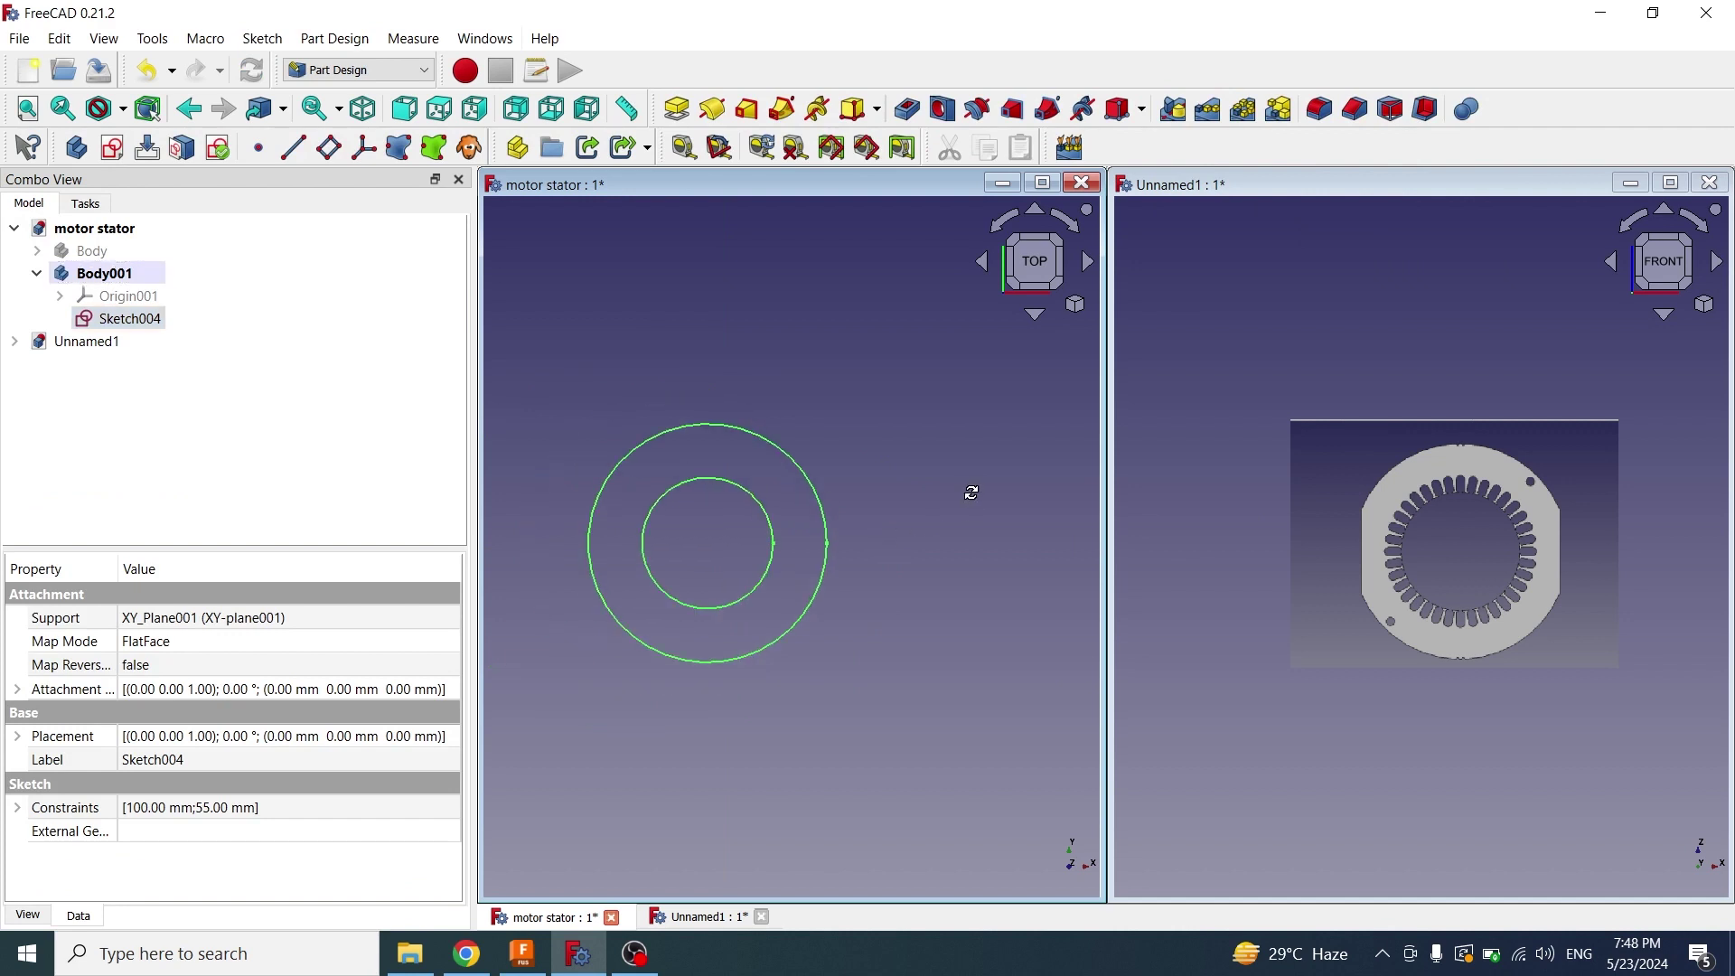
Pad the two-circle ring profile to a length of 40 mm
middle_drag(971, 492, 922, 512)
click(684, 115)
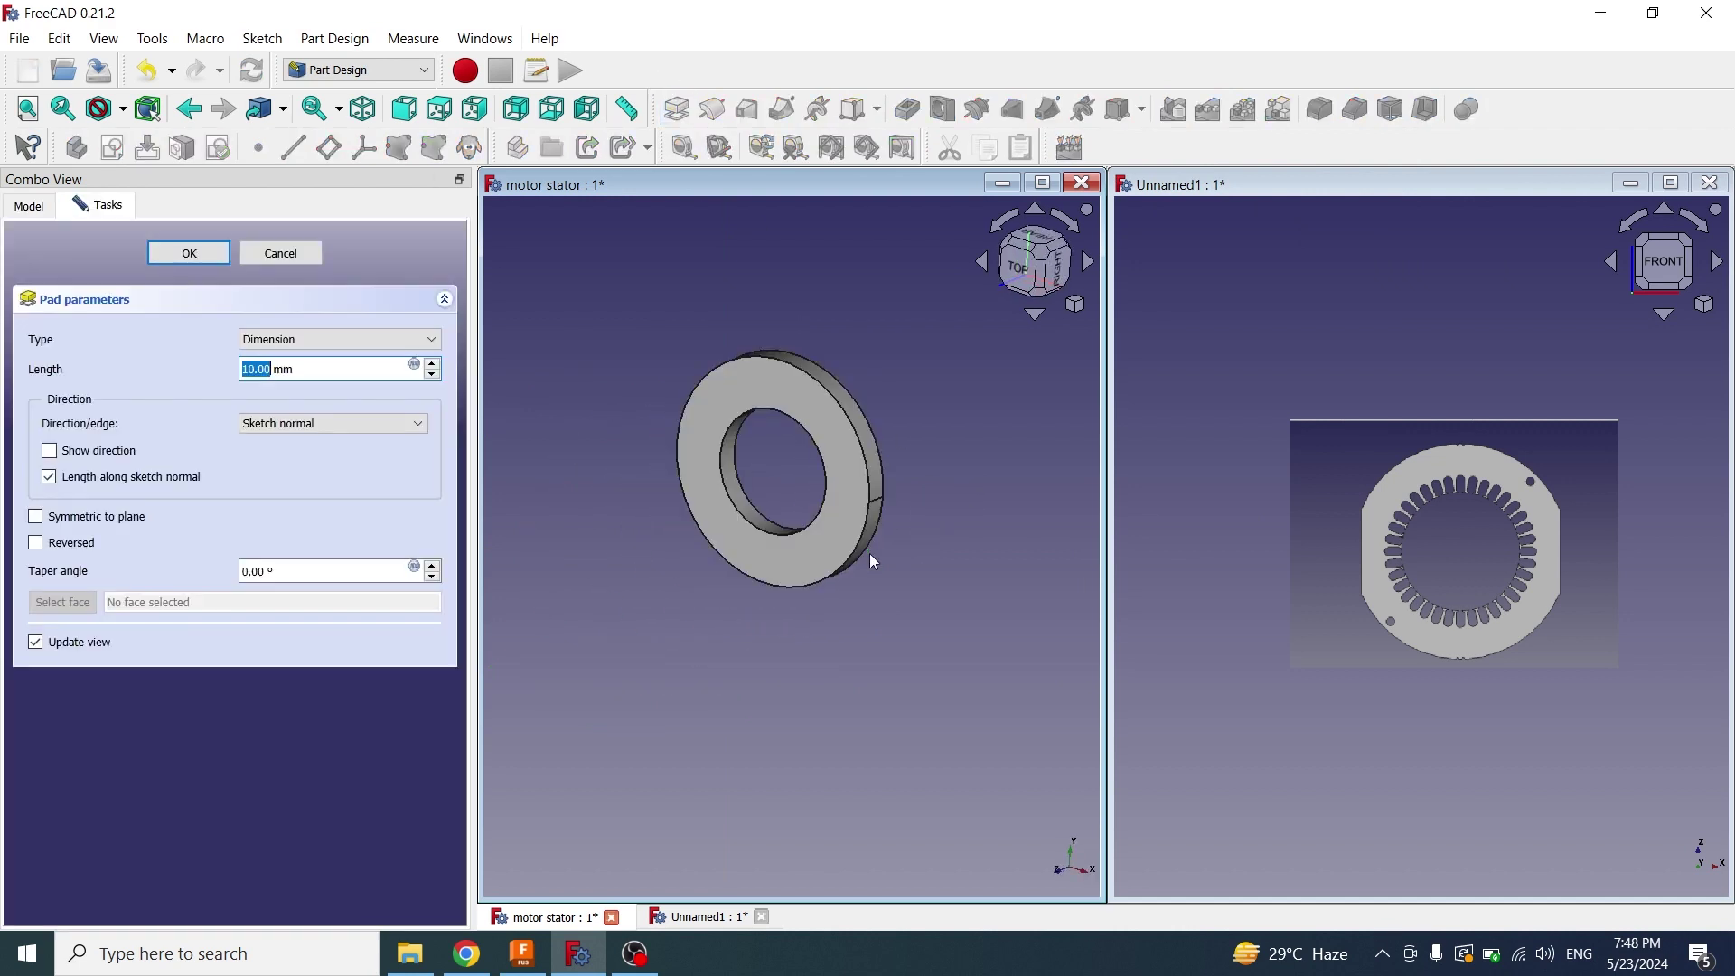
text(40)
key(Return)
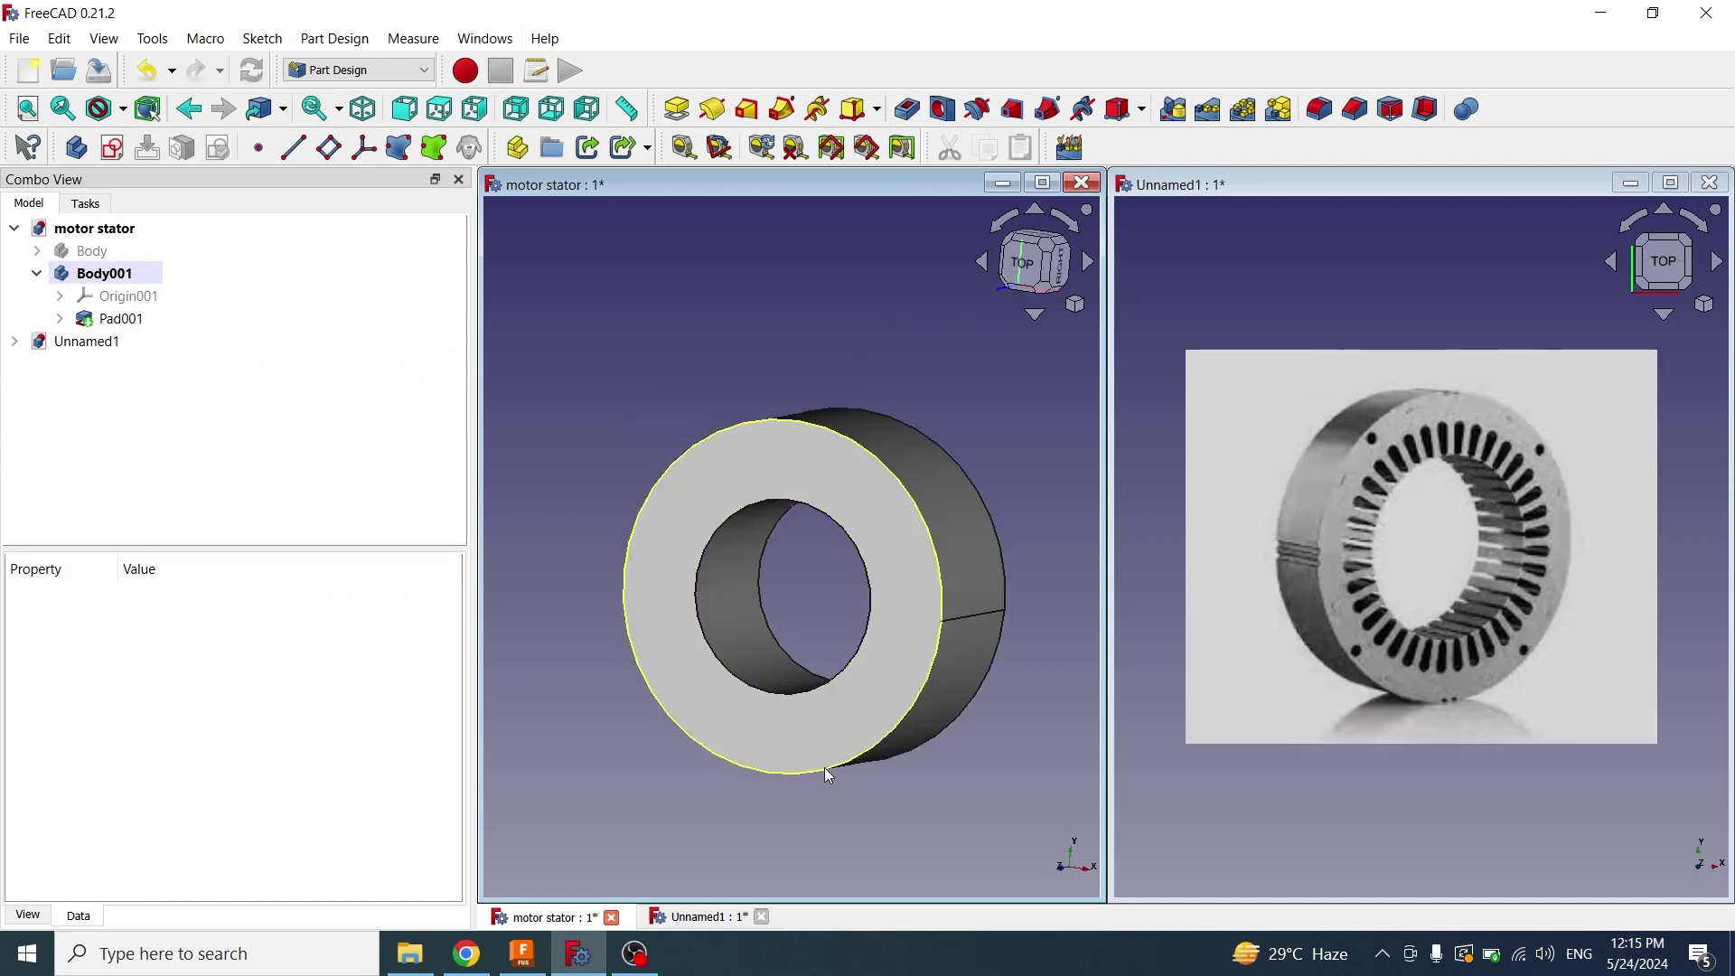
Start a sketch on the ring's front face and reference its outer and inner circular edges as external geometry
click(878, 522)
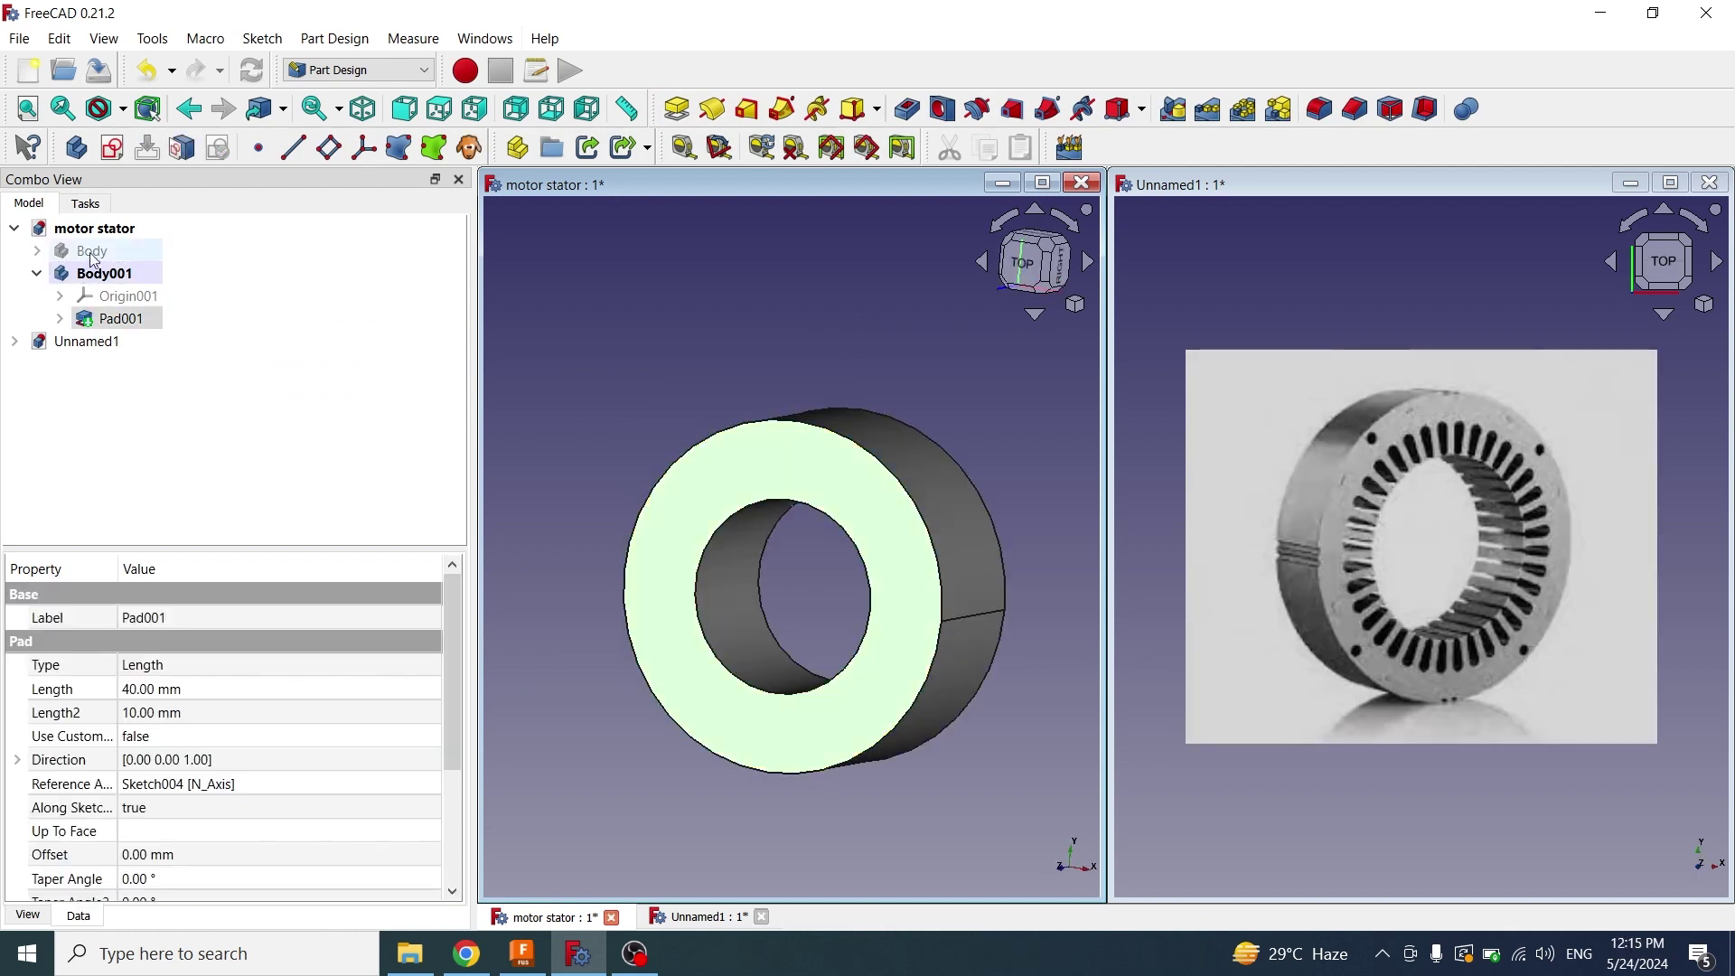
click(121, 152)
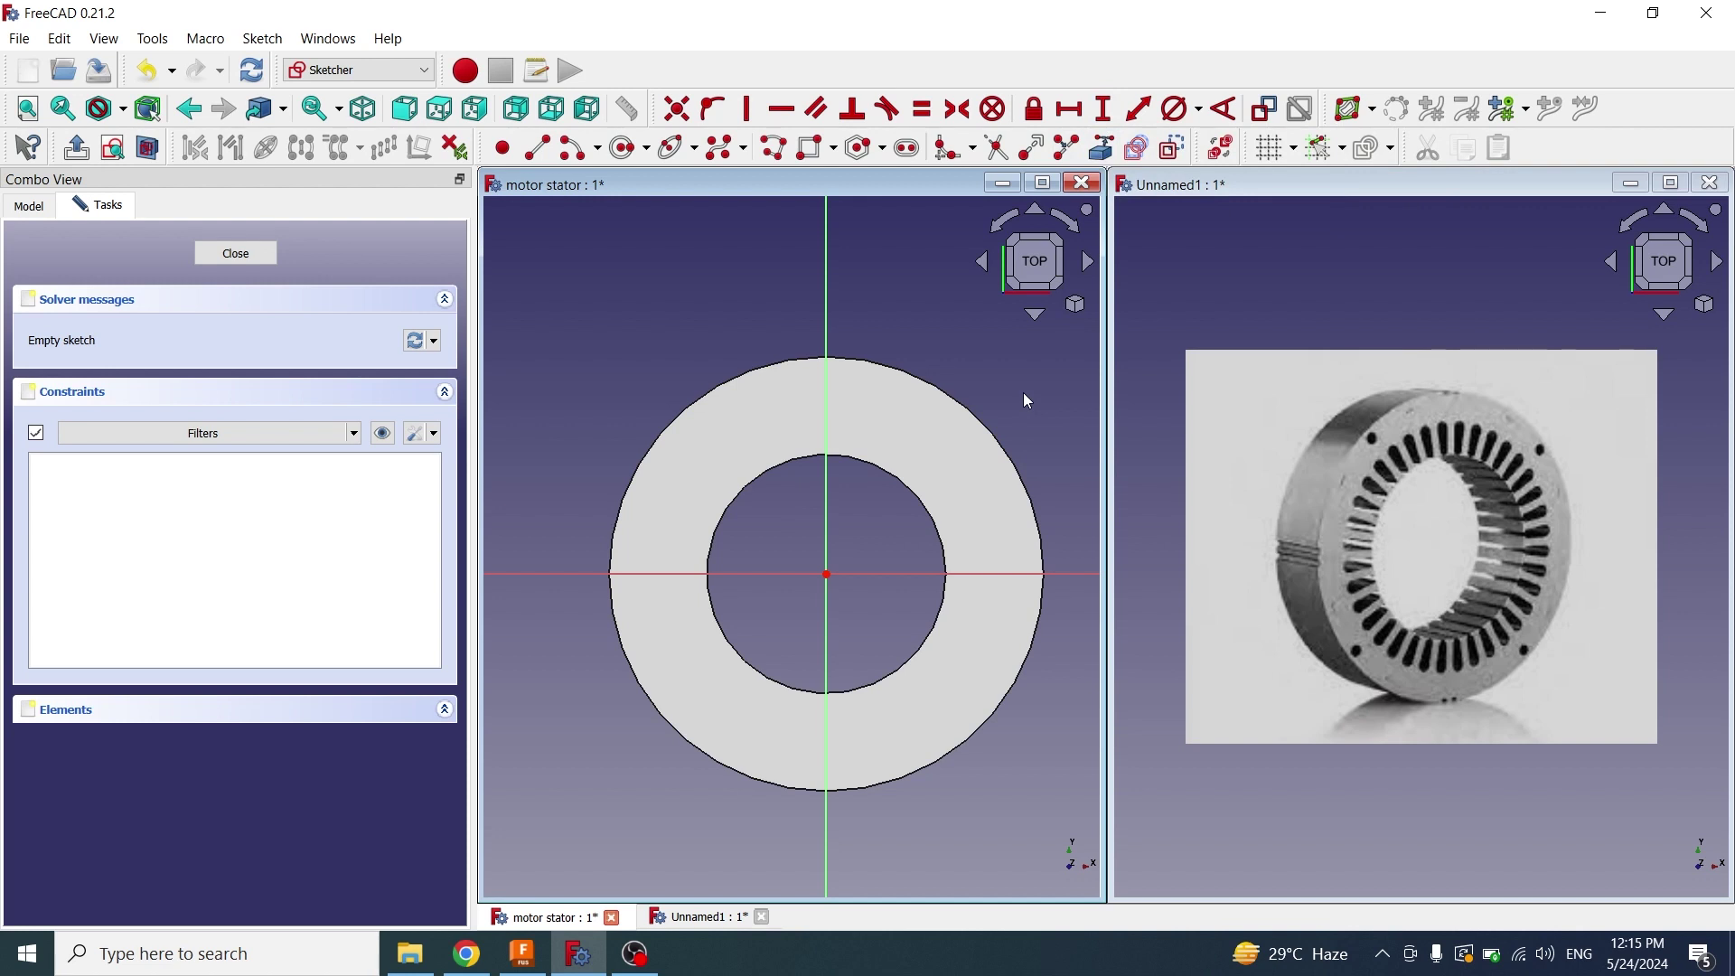
click(1102, 147)
click(902, 375)
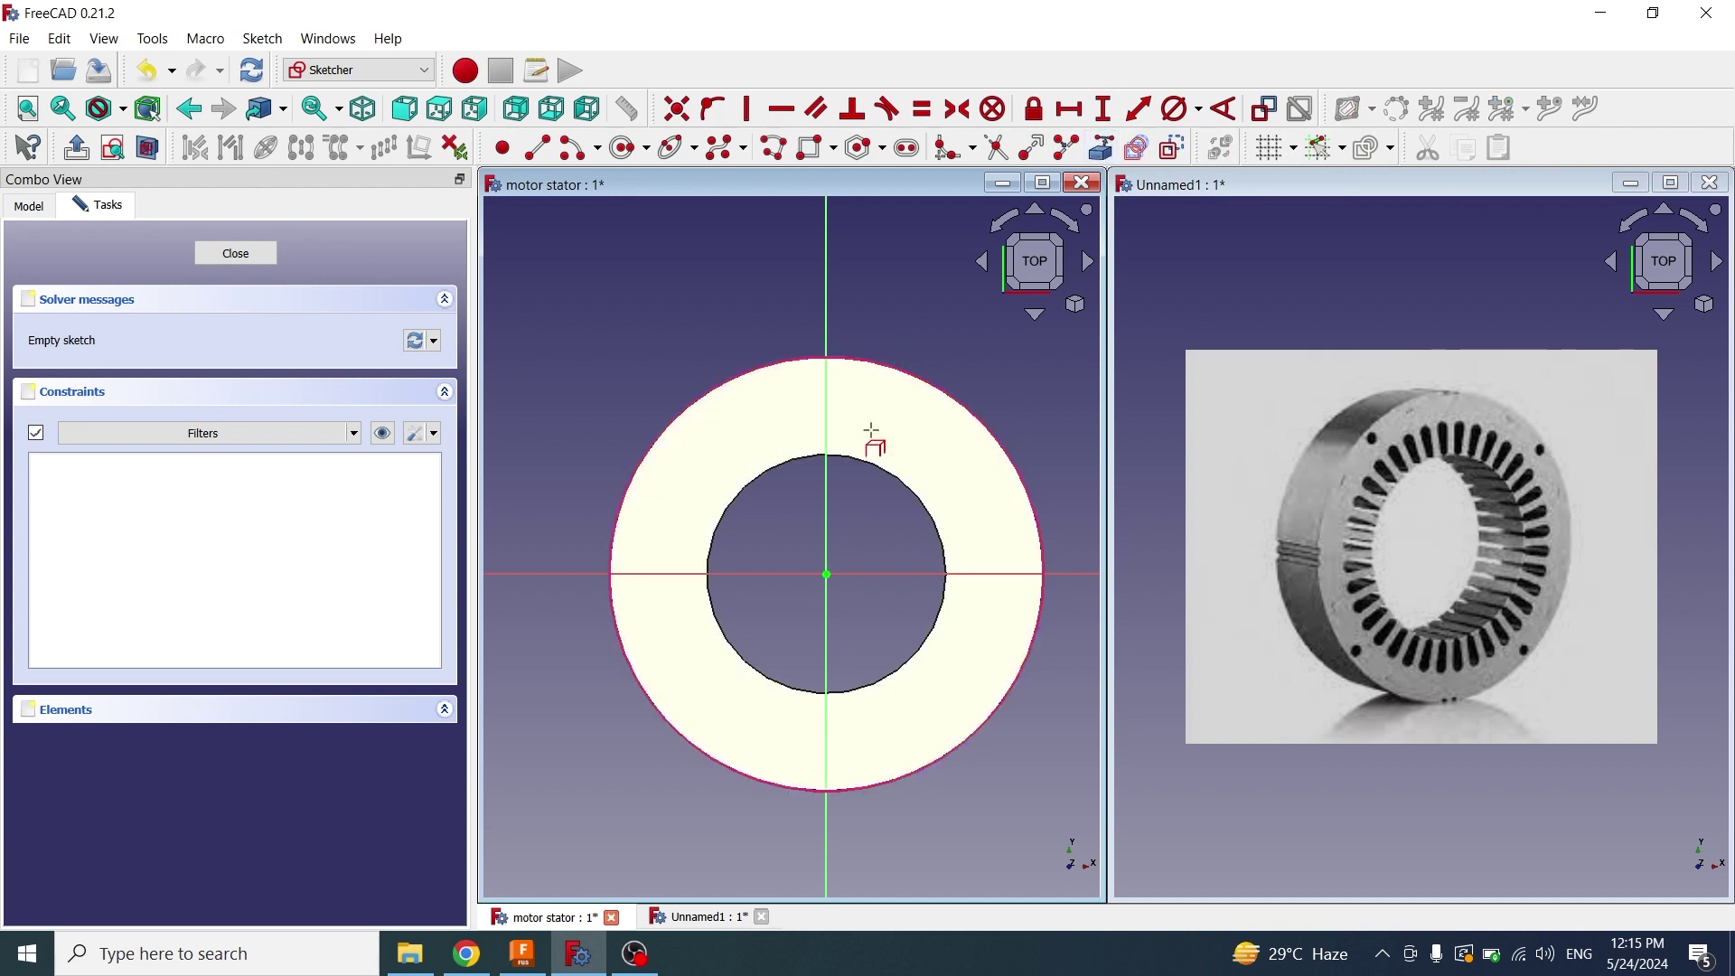
click(859, 469)
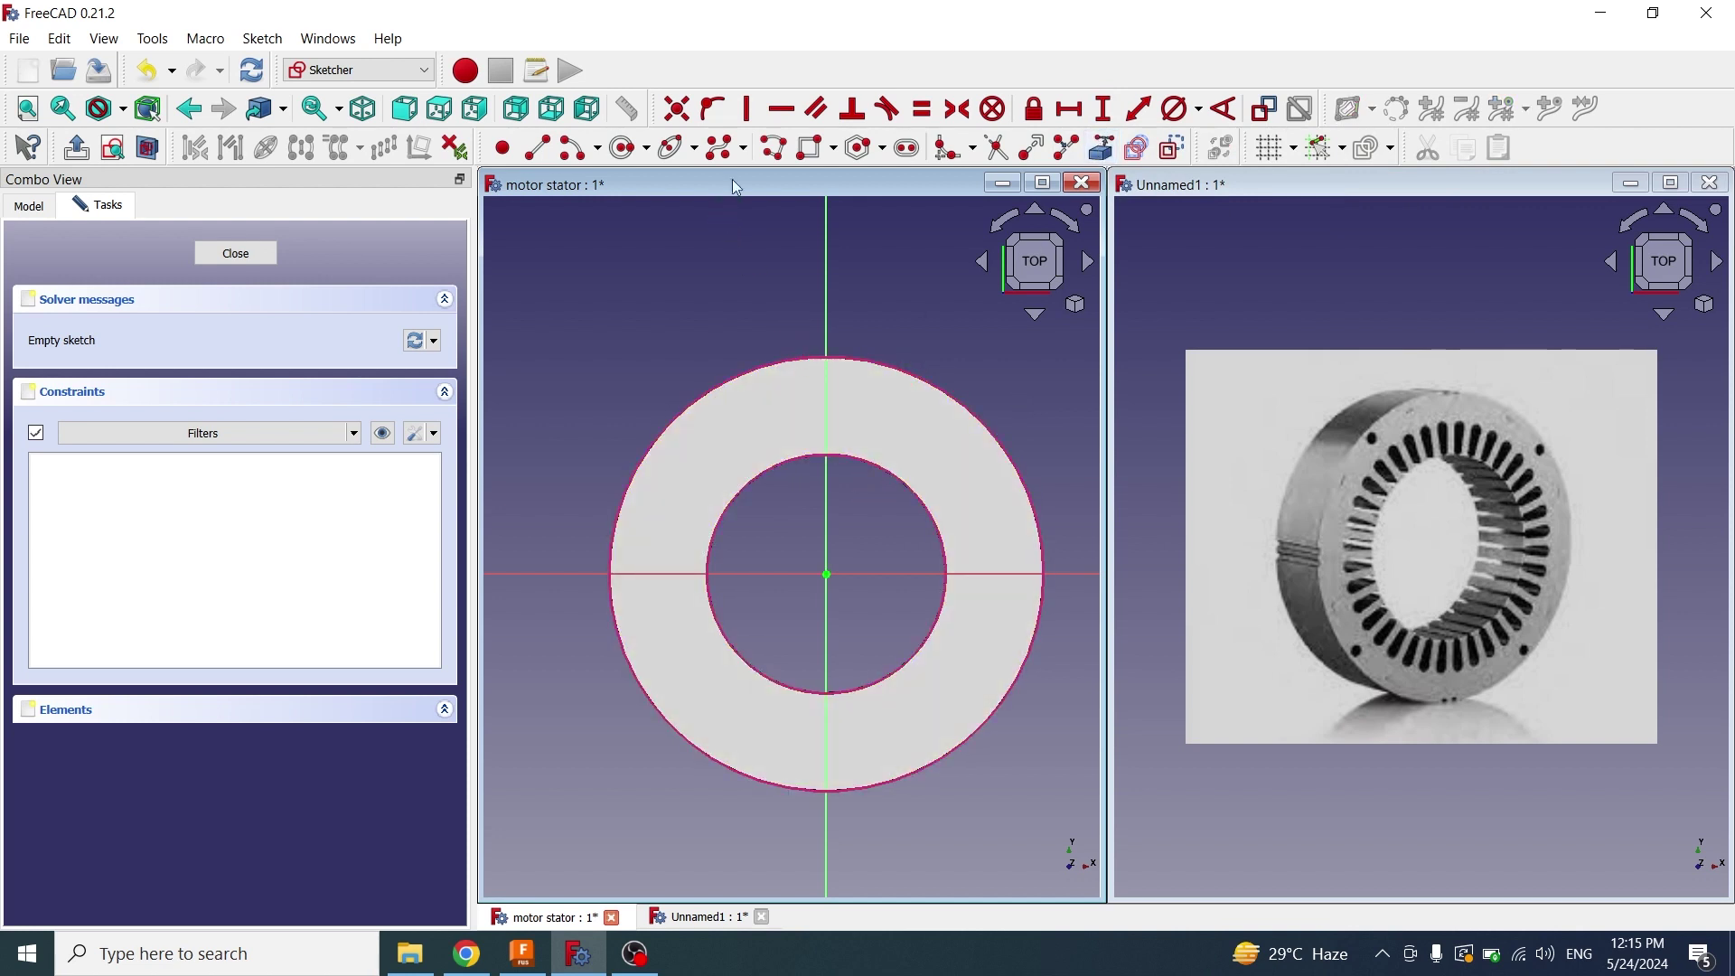
Draw a V-shaped polyline from the outer circle down to the origin and back up to the outer circle, straddling the vertical axis
click(774, 148)
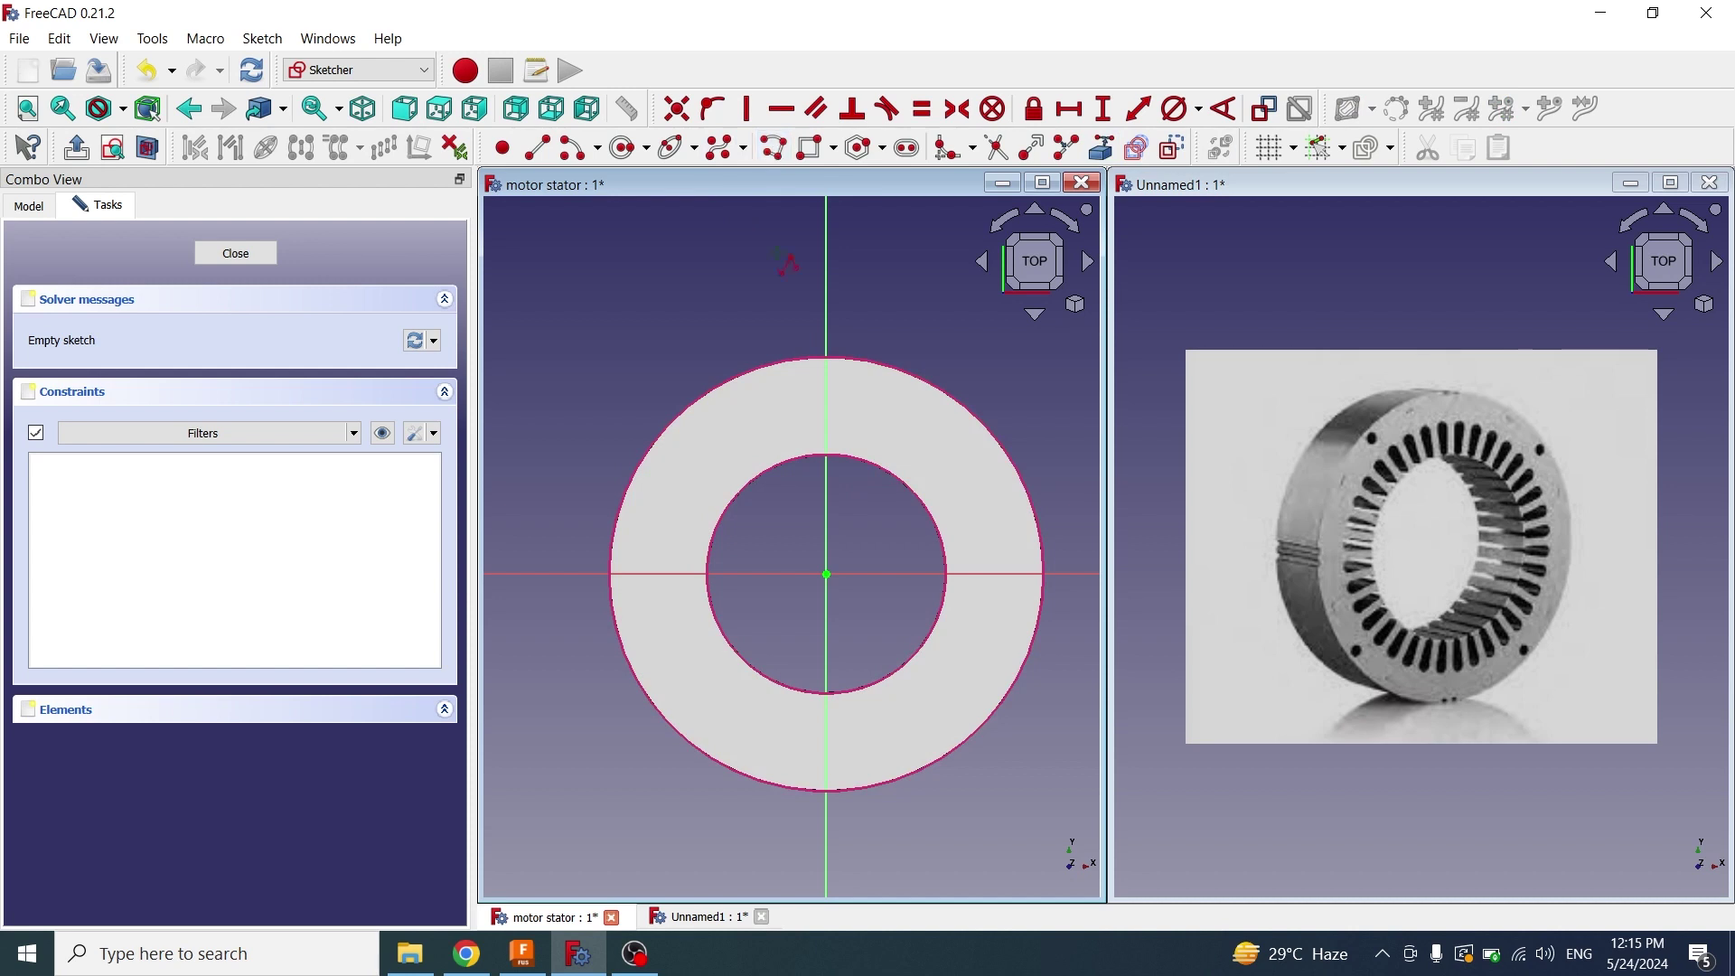
click(785, 362)
click(826, 573)
click(870, 362)
right_click(986, 705)
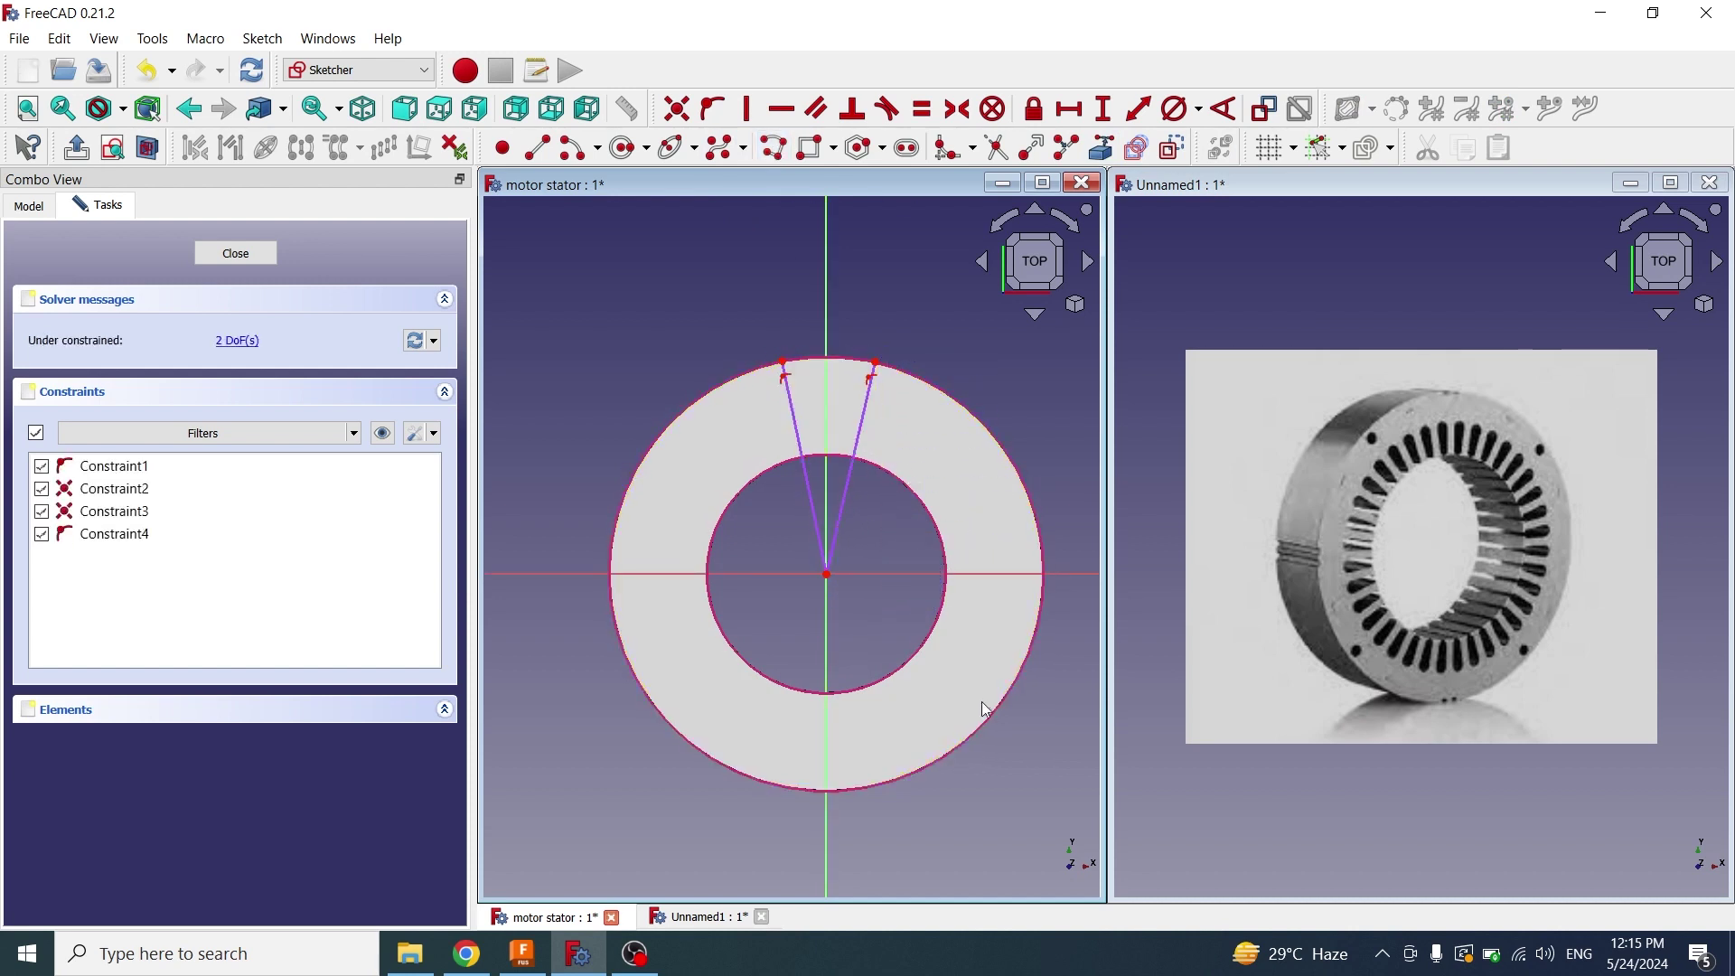
scroll(988, 707, up, 2)
scroll(984, 710, down, 2)
Constrain the angle between the two V lines to 10°
click(848, 476)
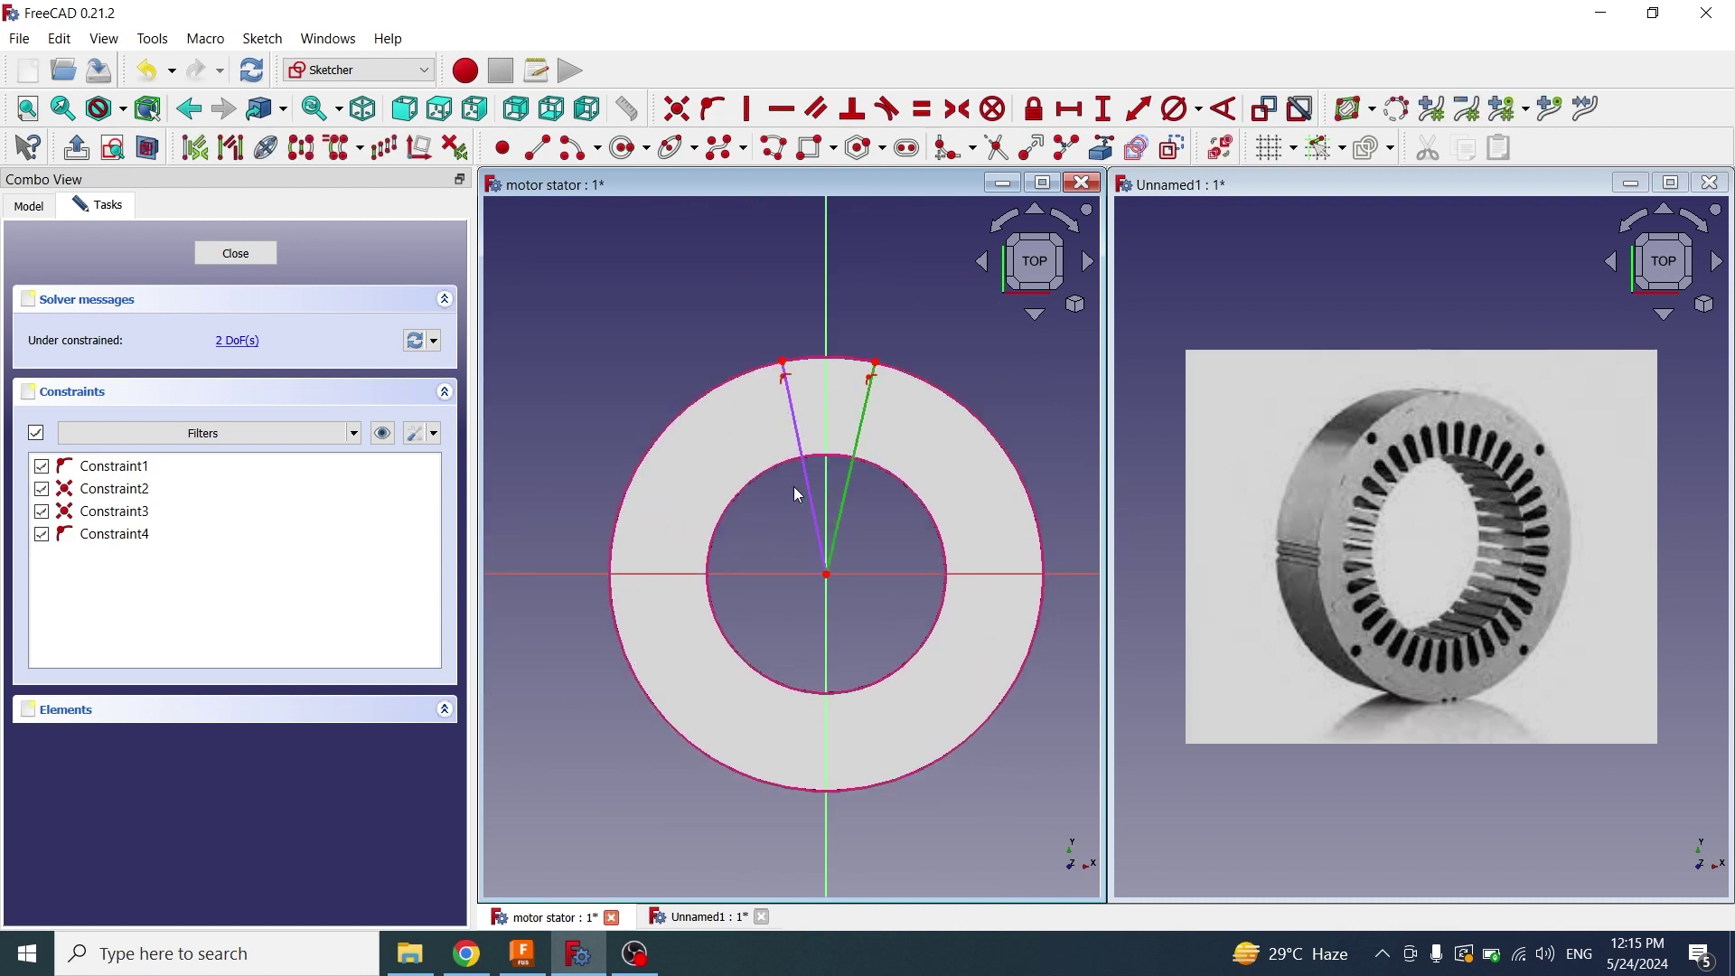
click(806, 484)
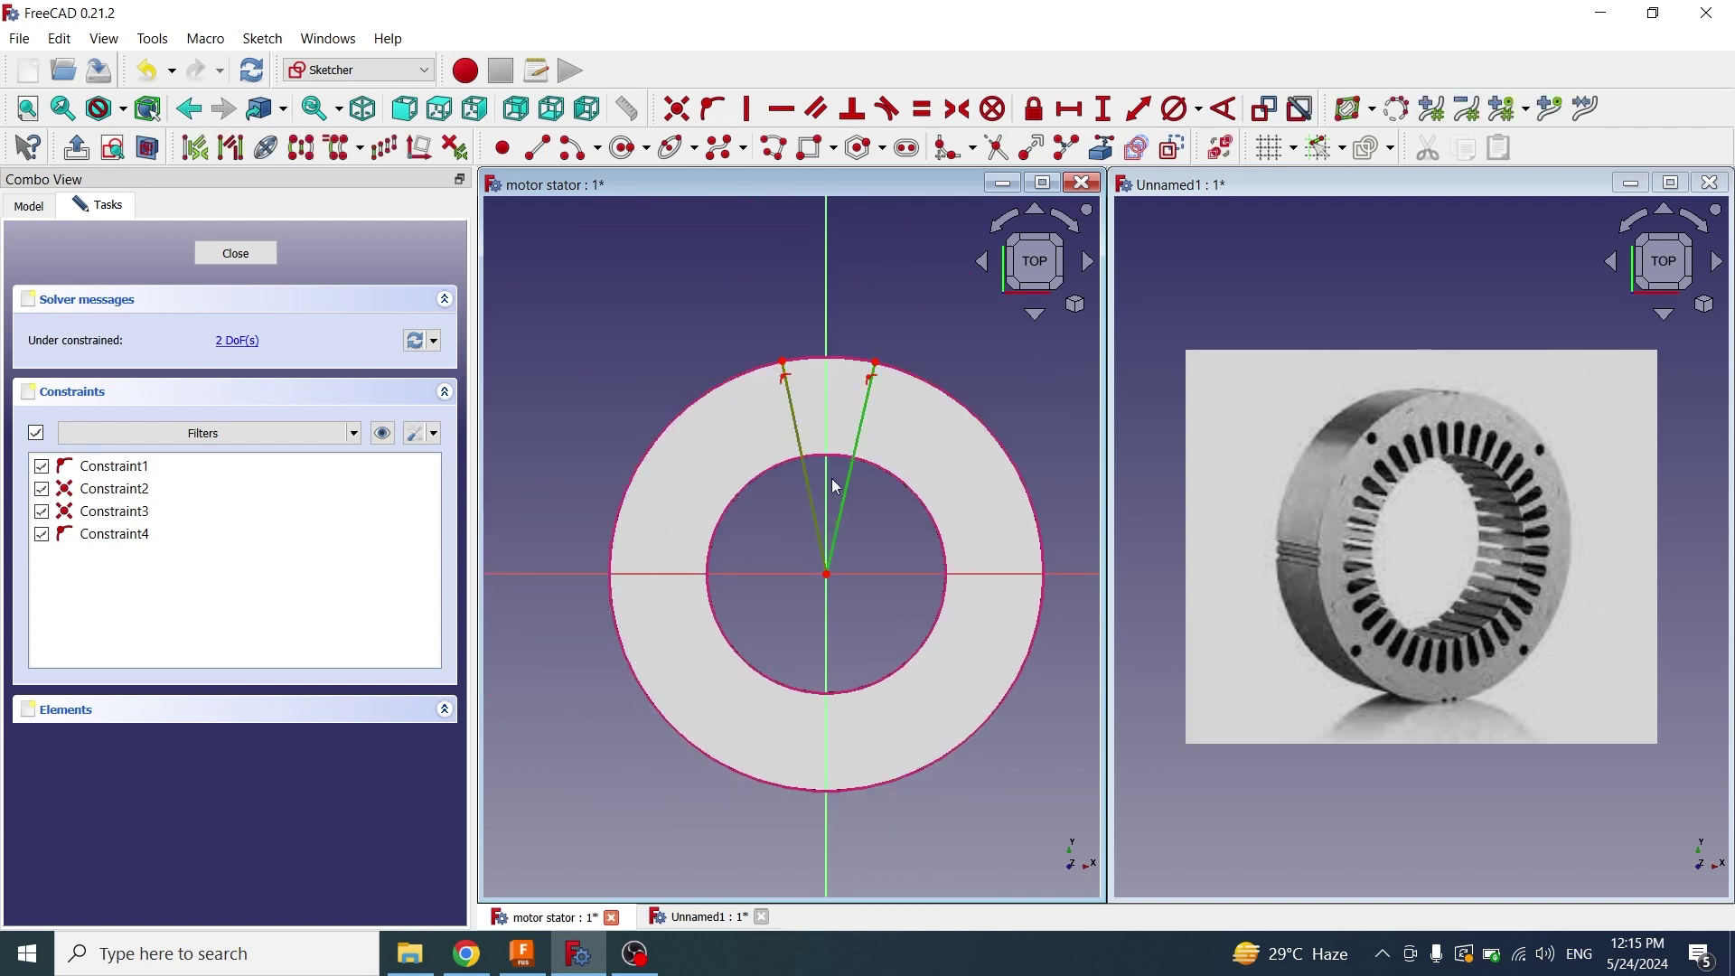
click(1225, 110)
text(10)
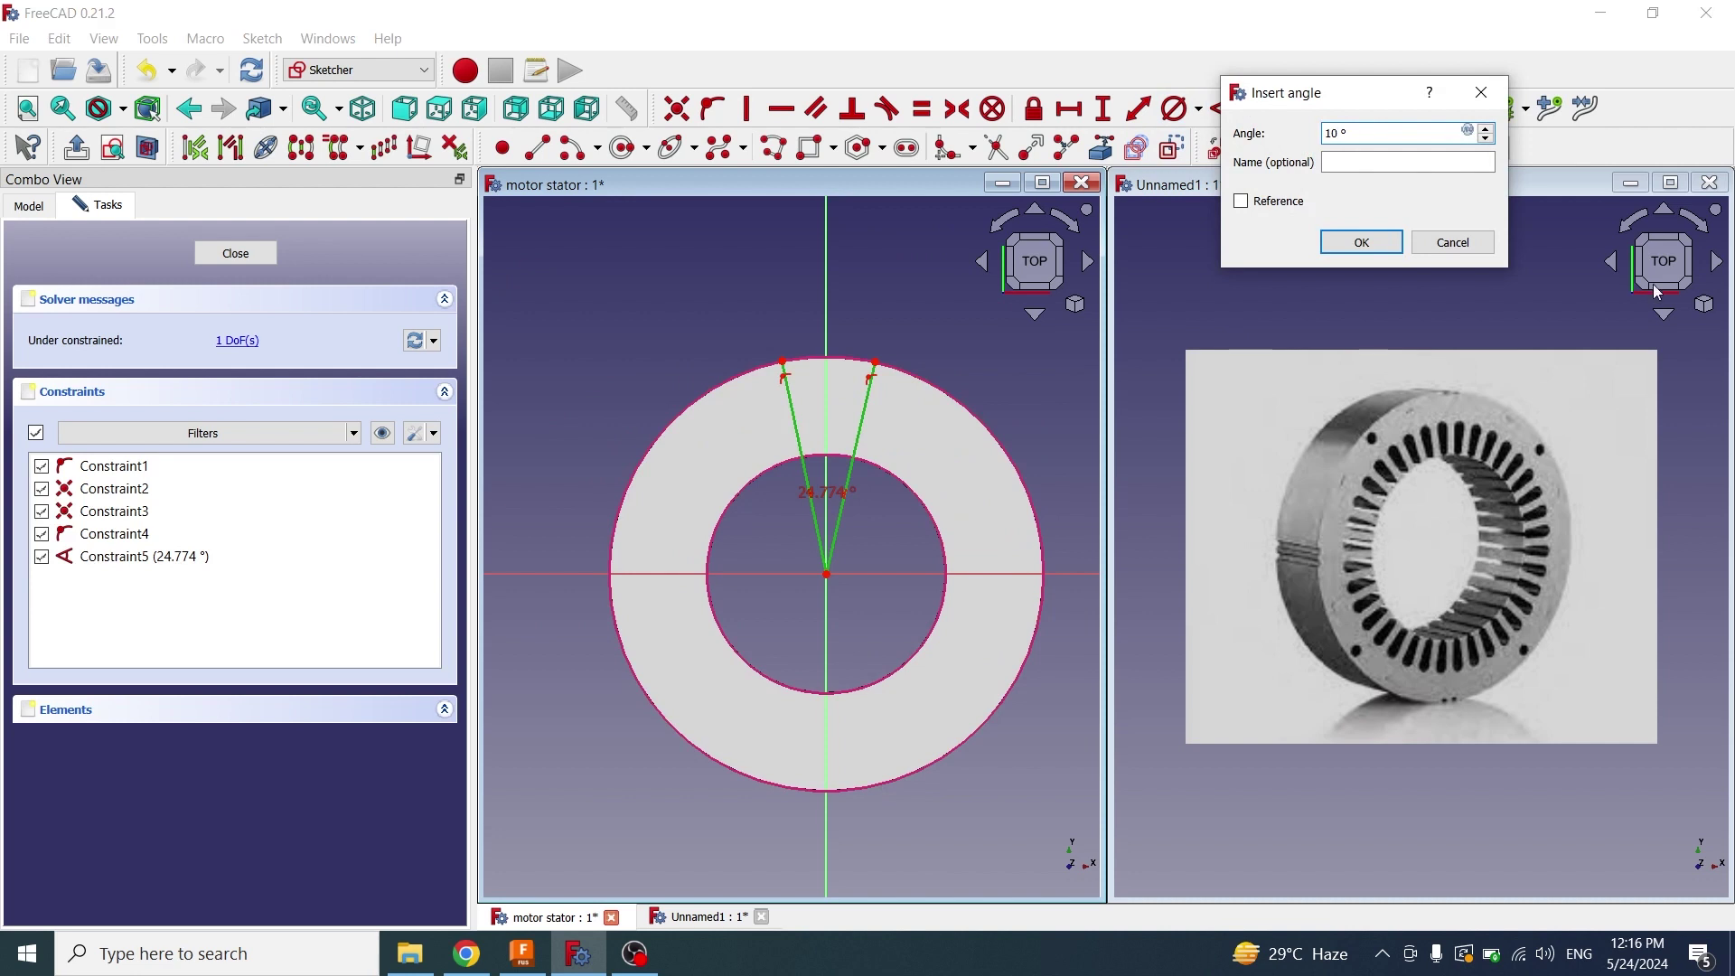
click(1362, 243)
Make the V's outer endpoints symmetric about the vertical axis and convert both lines to construction geometry
scroll(935, 588, up, 3)
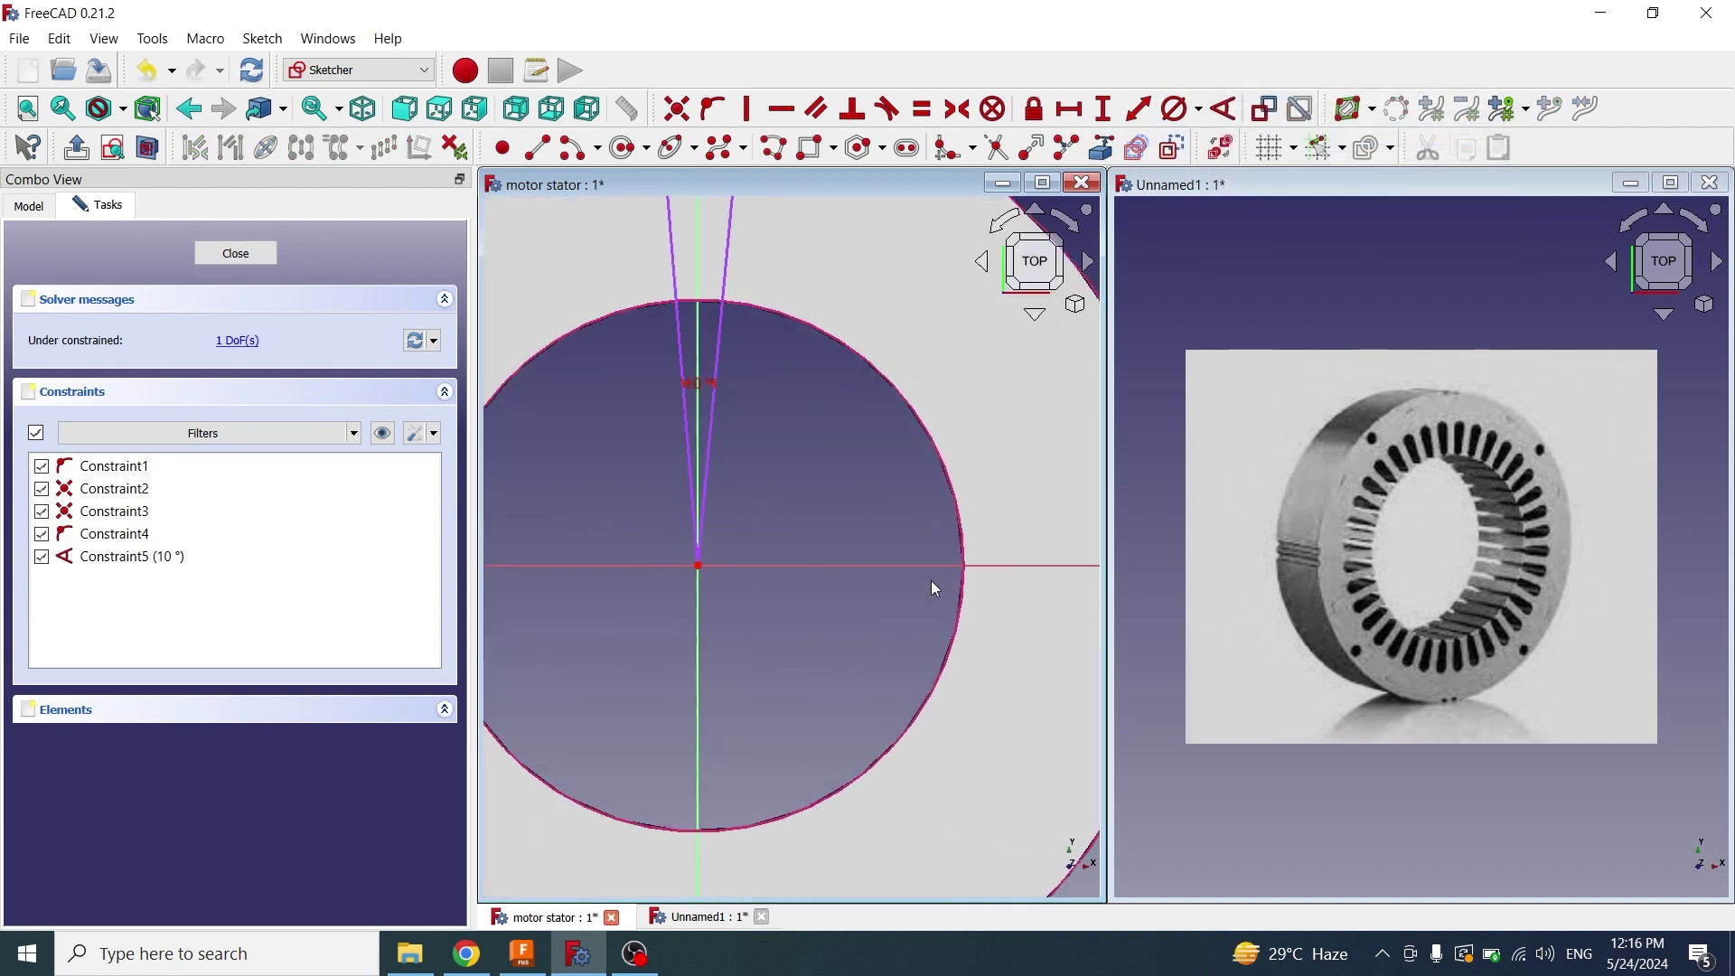
scroll(933, 590, down, 2)
middle_drag(871, 484, 968, 689)
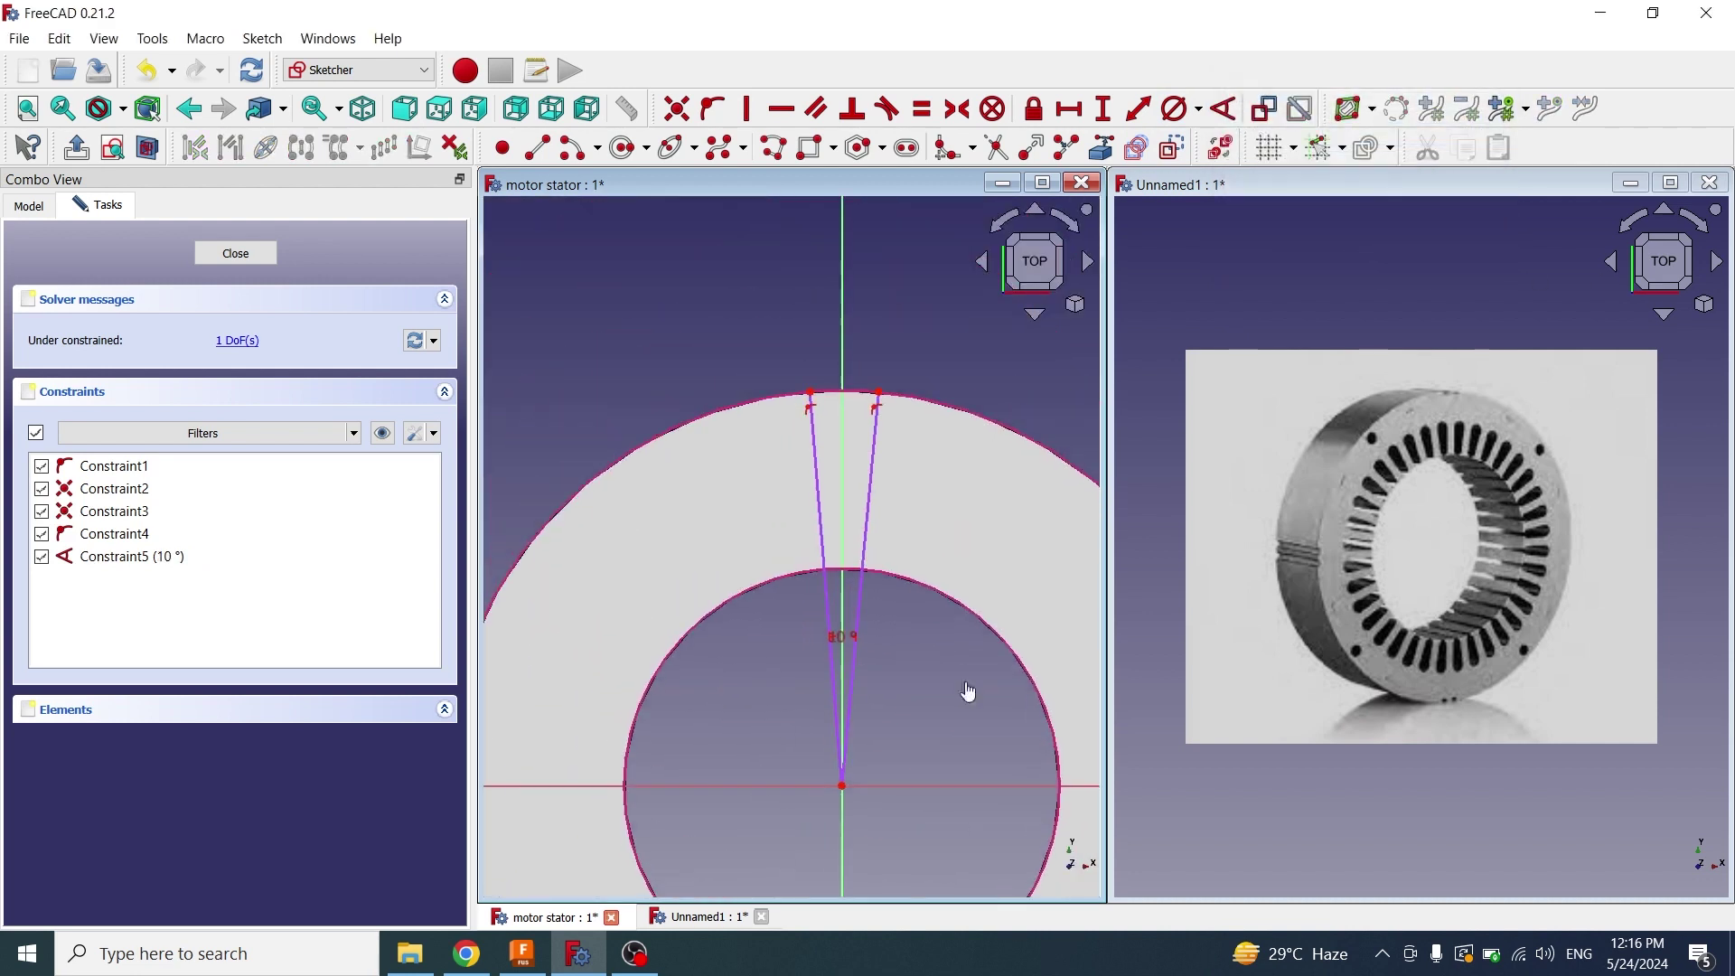
click(880, 394)
click(810, 392)
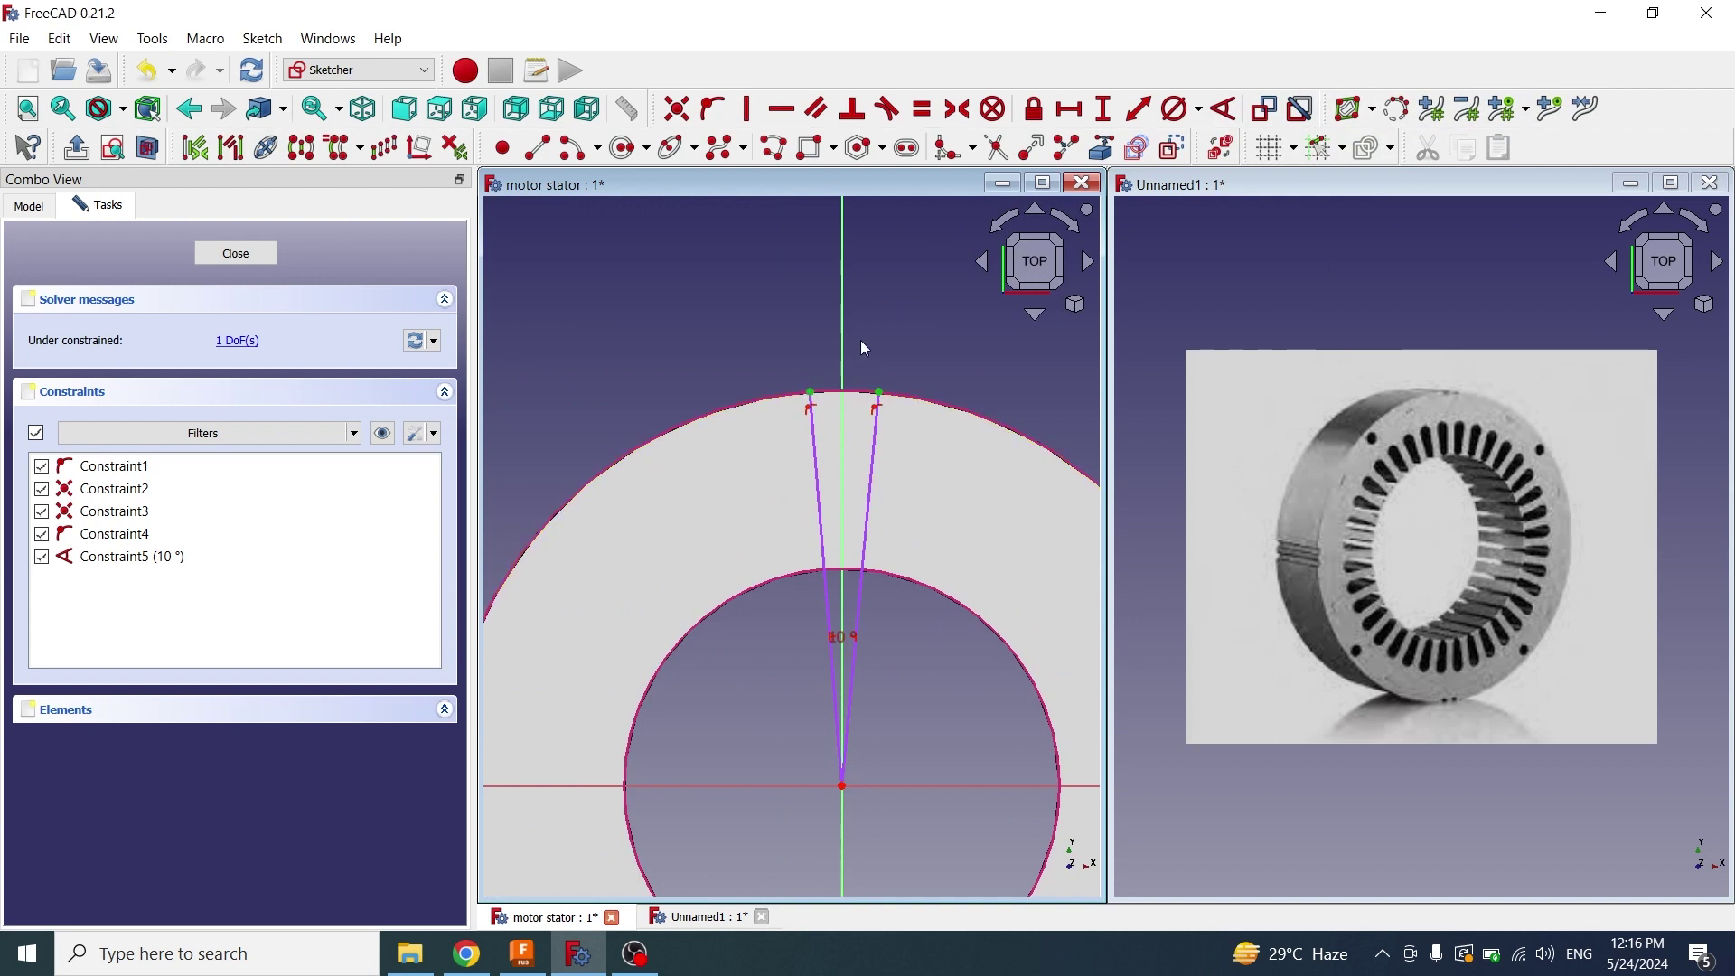
click(842, 326)
click(957, 109)
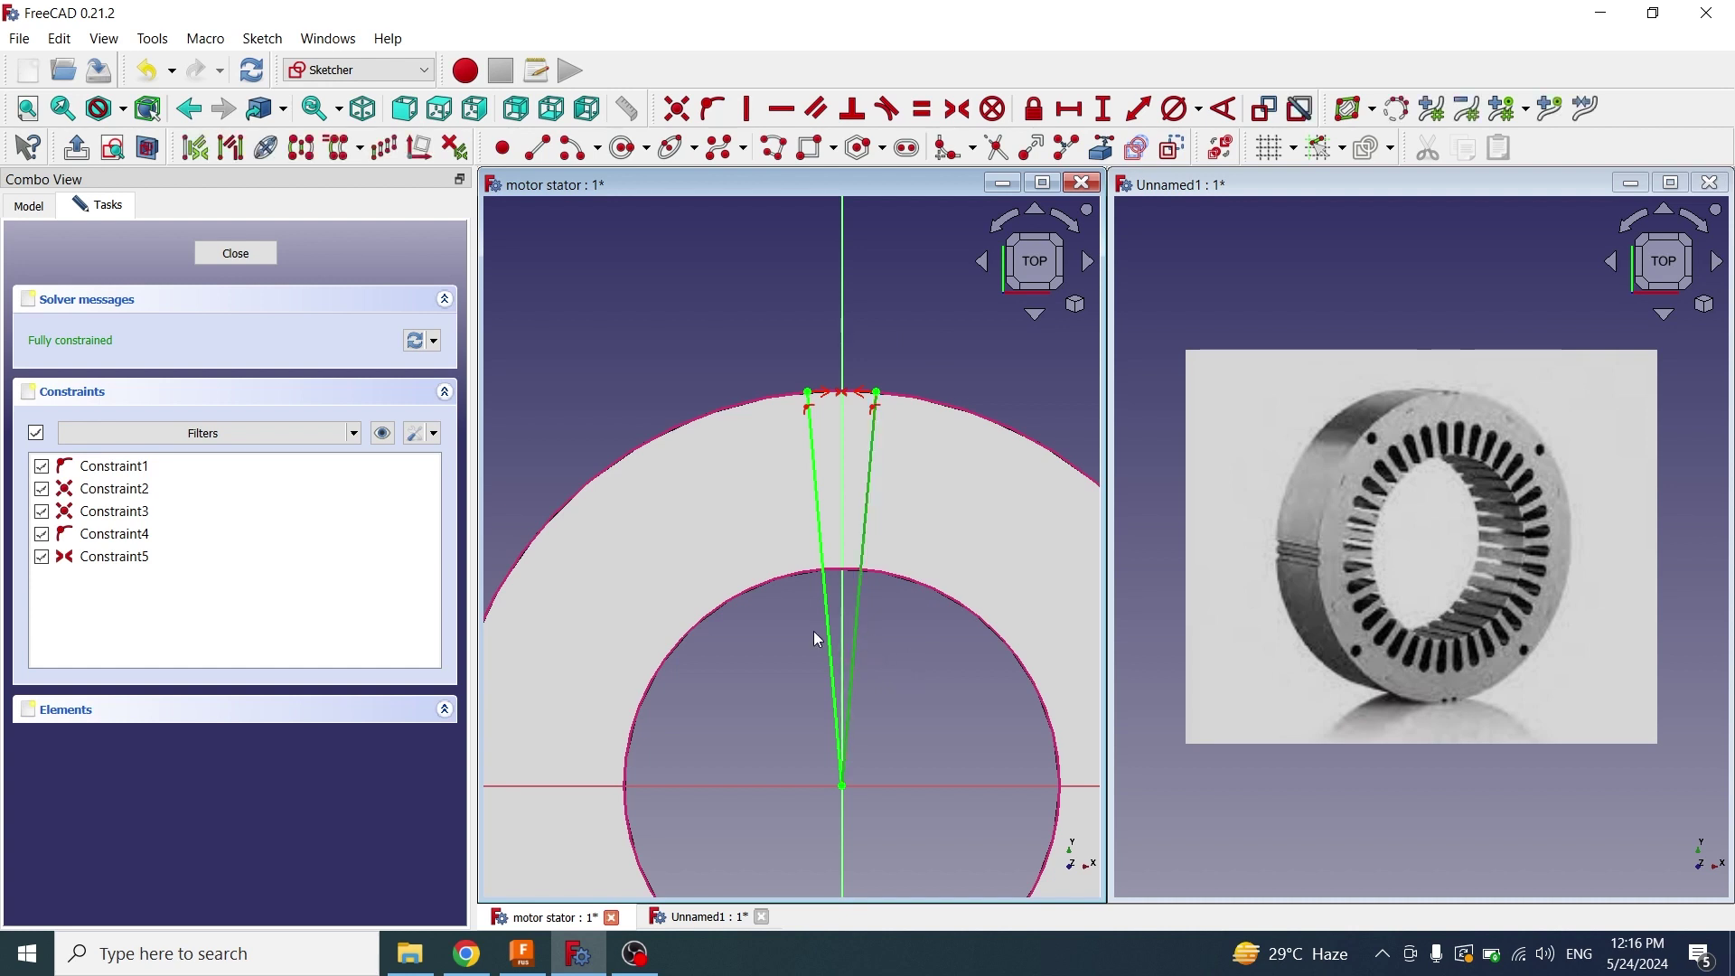
click(1175, 149)
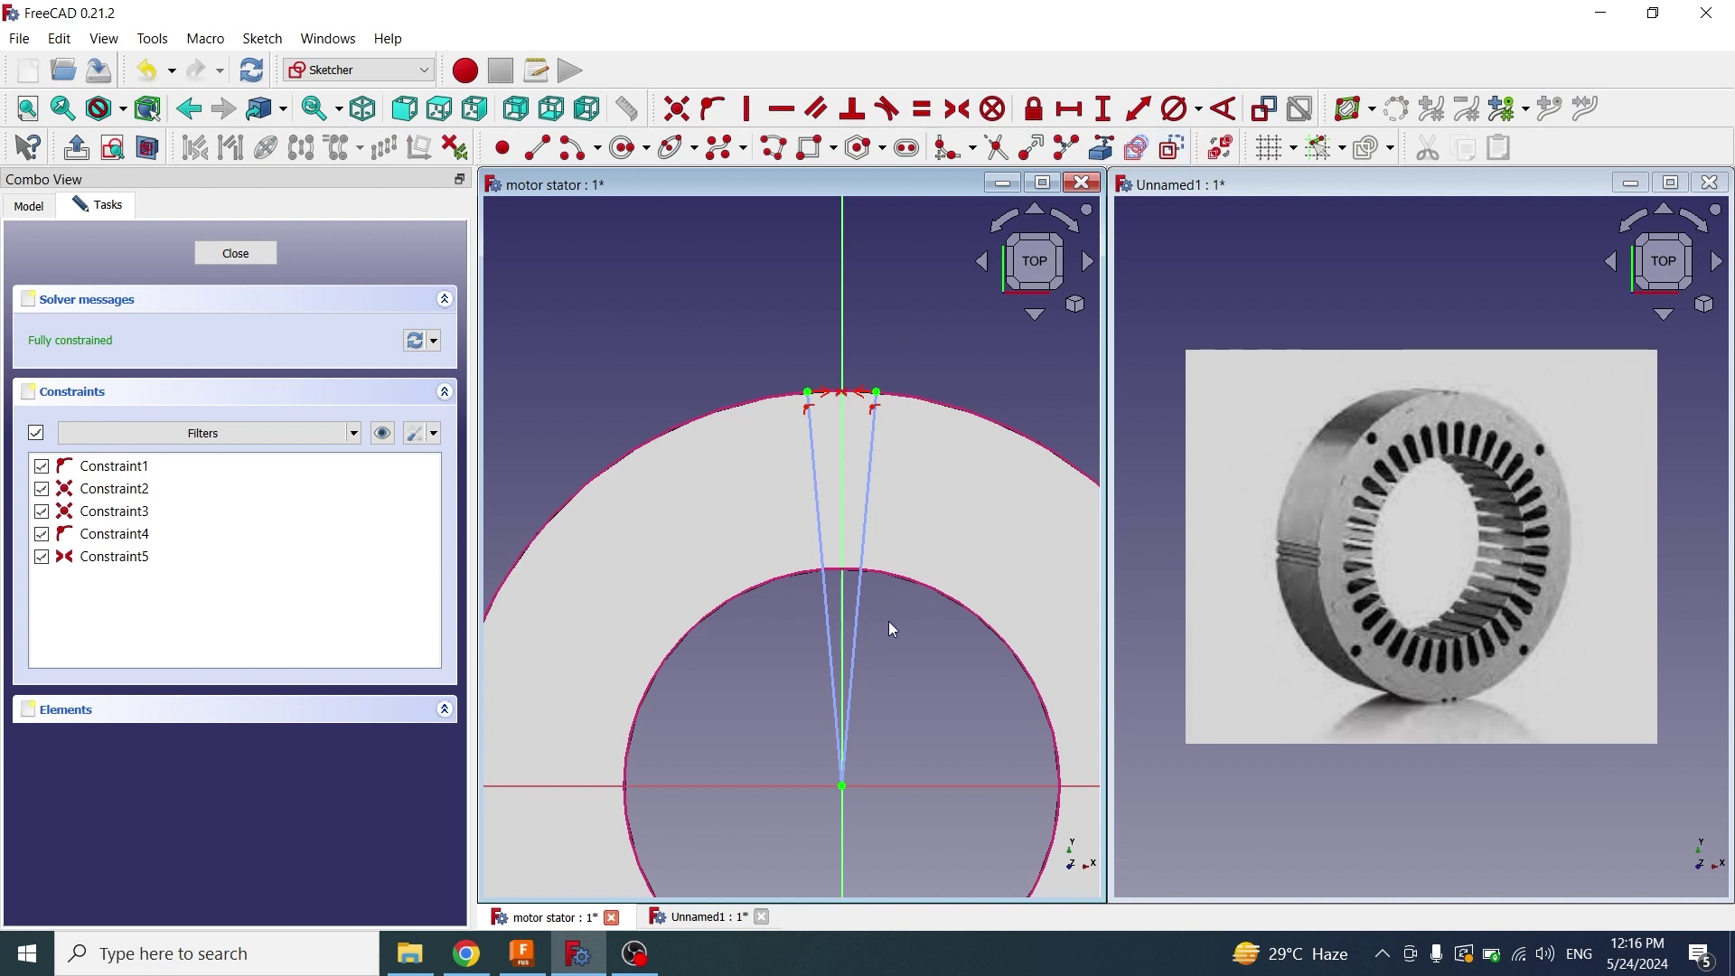
Draw an open three-segment slot outline from the inner circle at the vertical axis: about 1.1 mm left, about 0.9 mm up-left, then steeply upward
scroll(890, 627, up, 5)
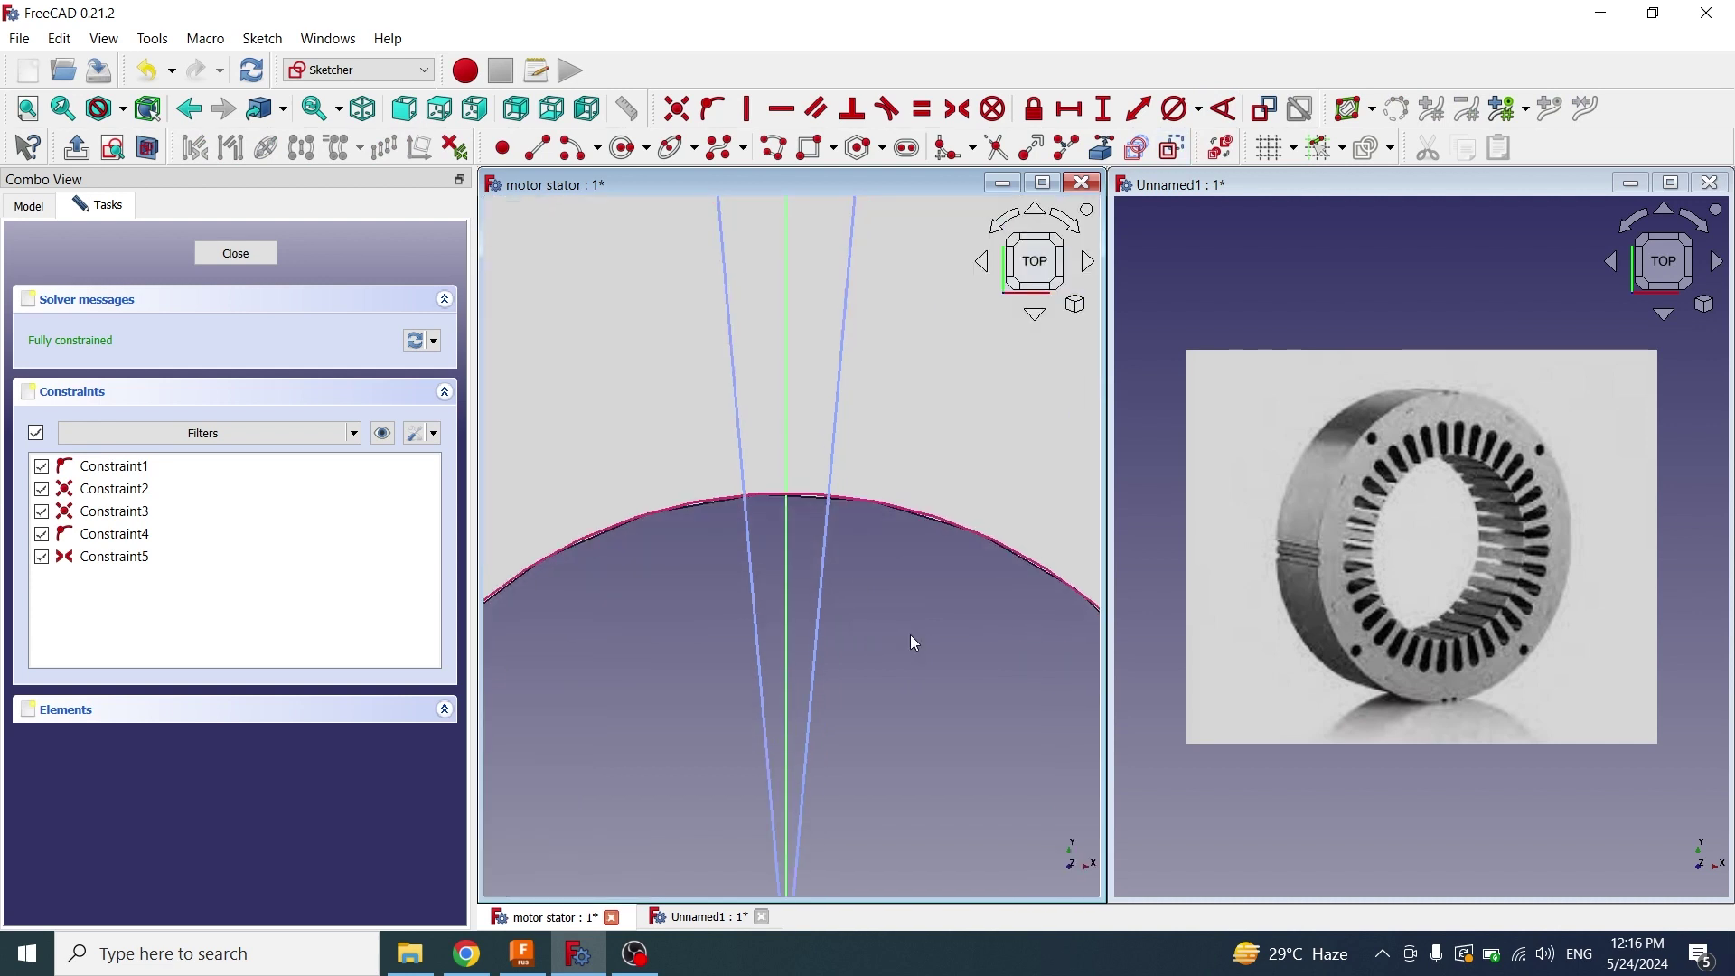
scroll(909, 634, up, 2)
scroll(886, 577, down, 2)
middle_drag(886, 577, 925, 755)
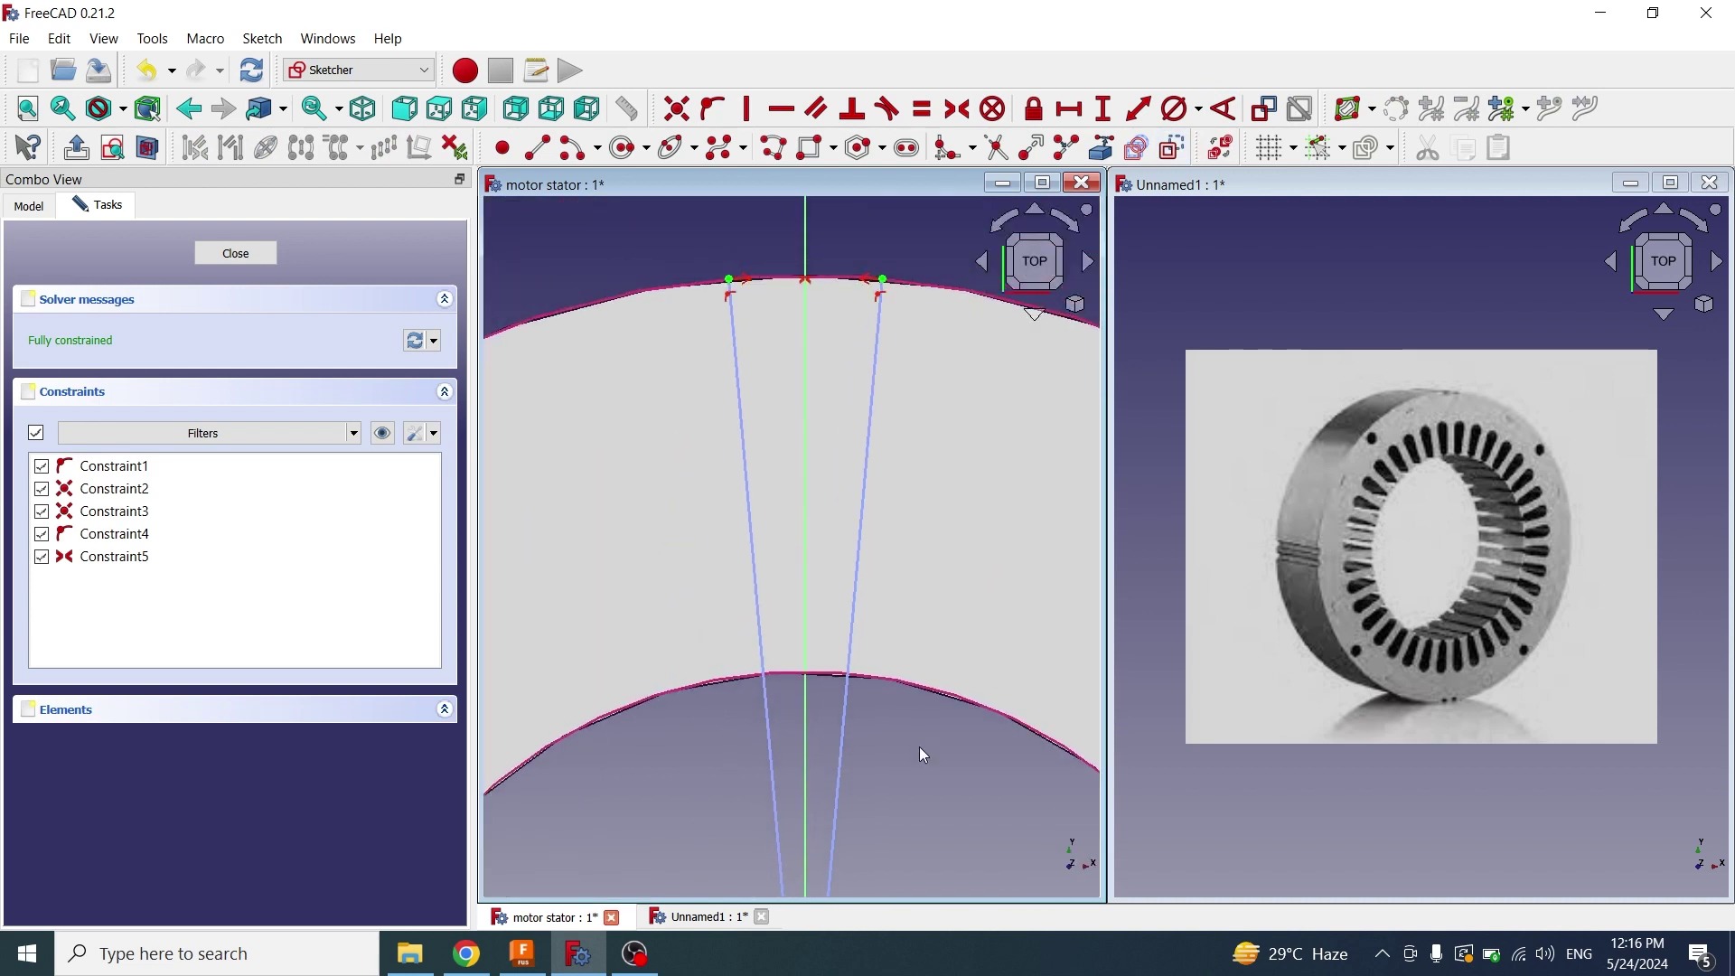
click(773, 147)
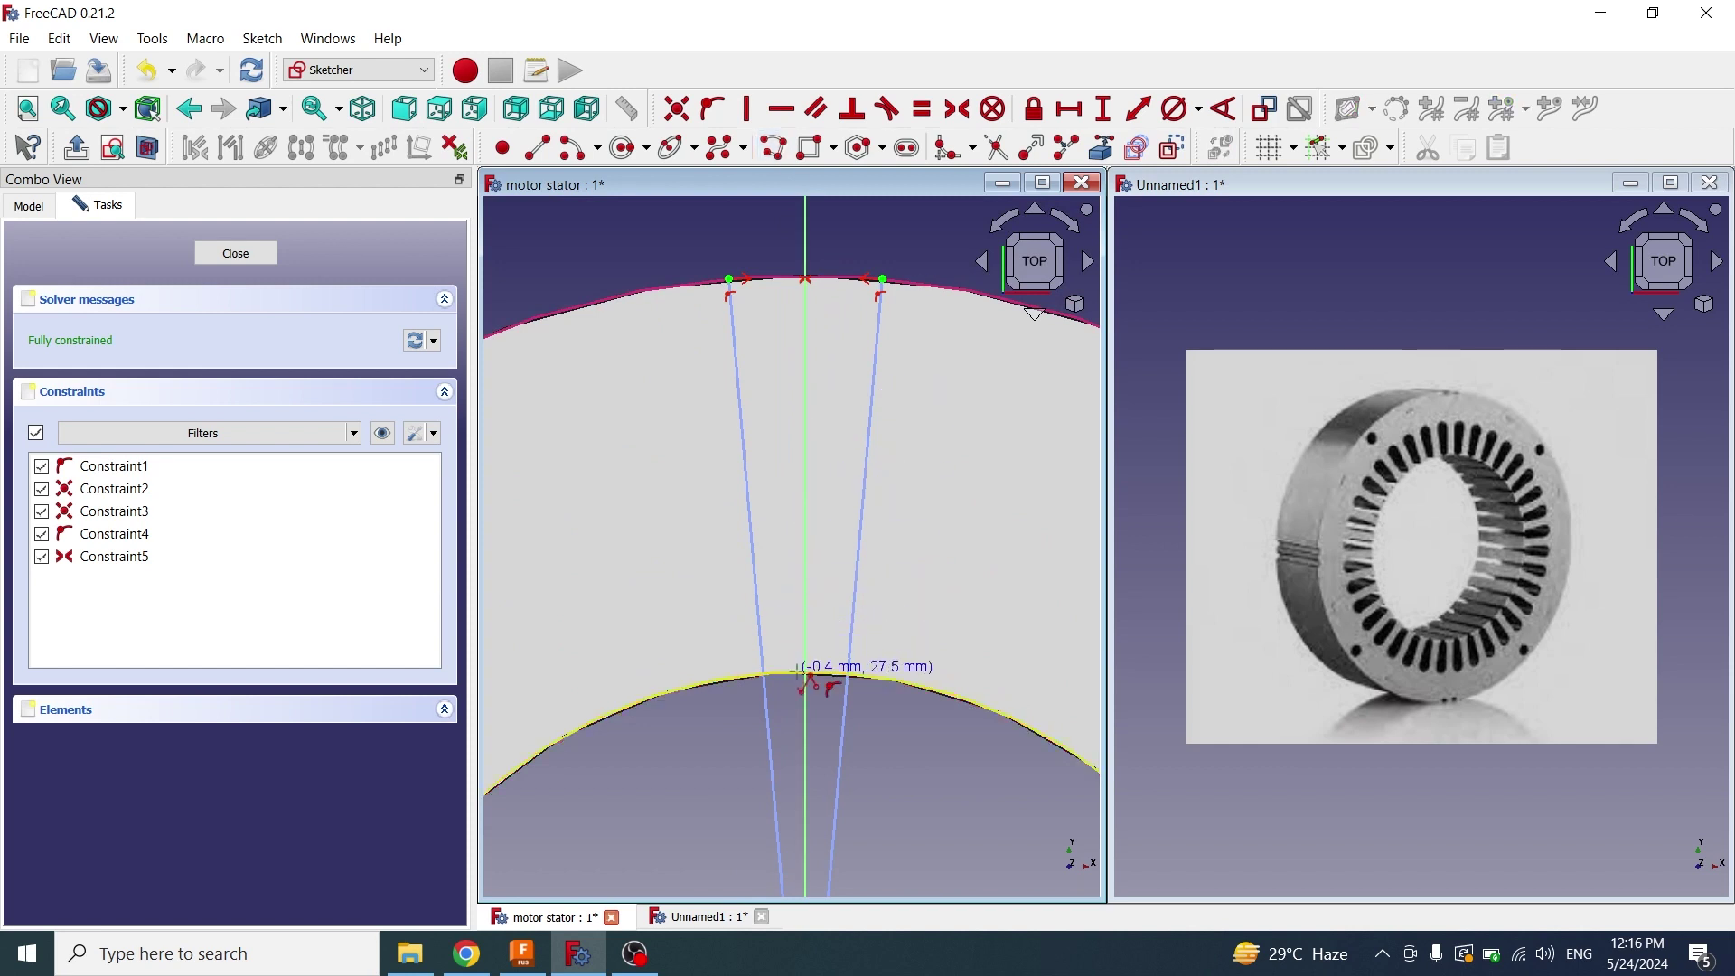
scroll(807, 684, up, 4)
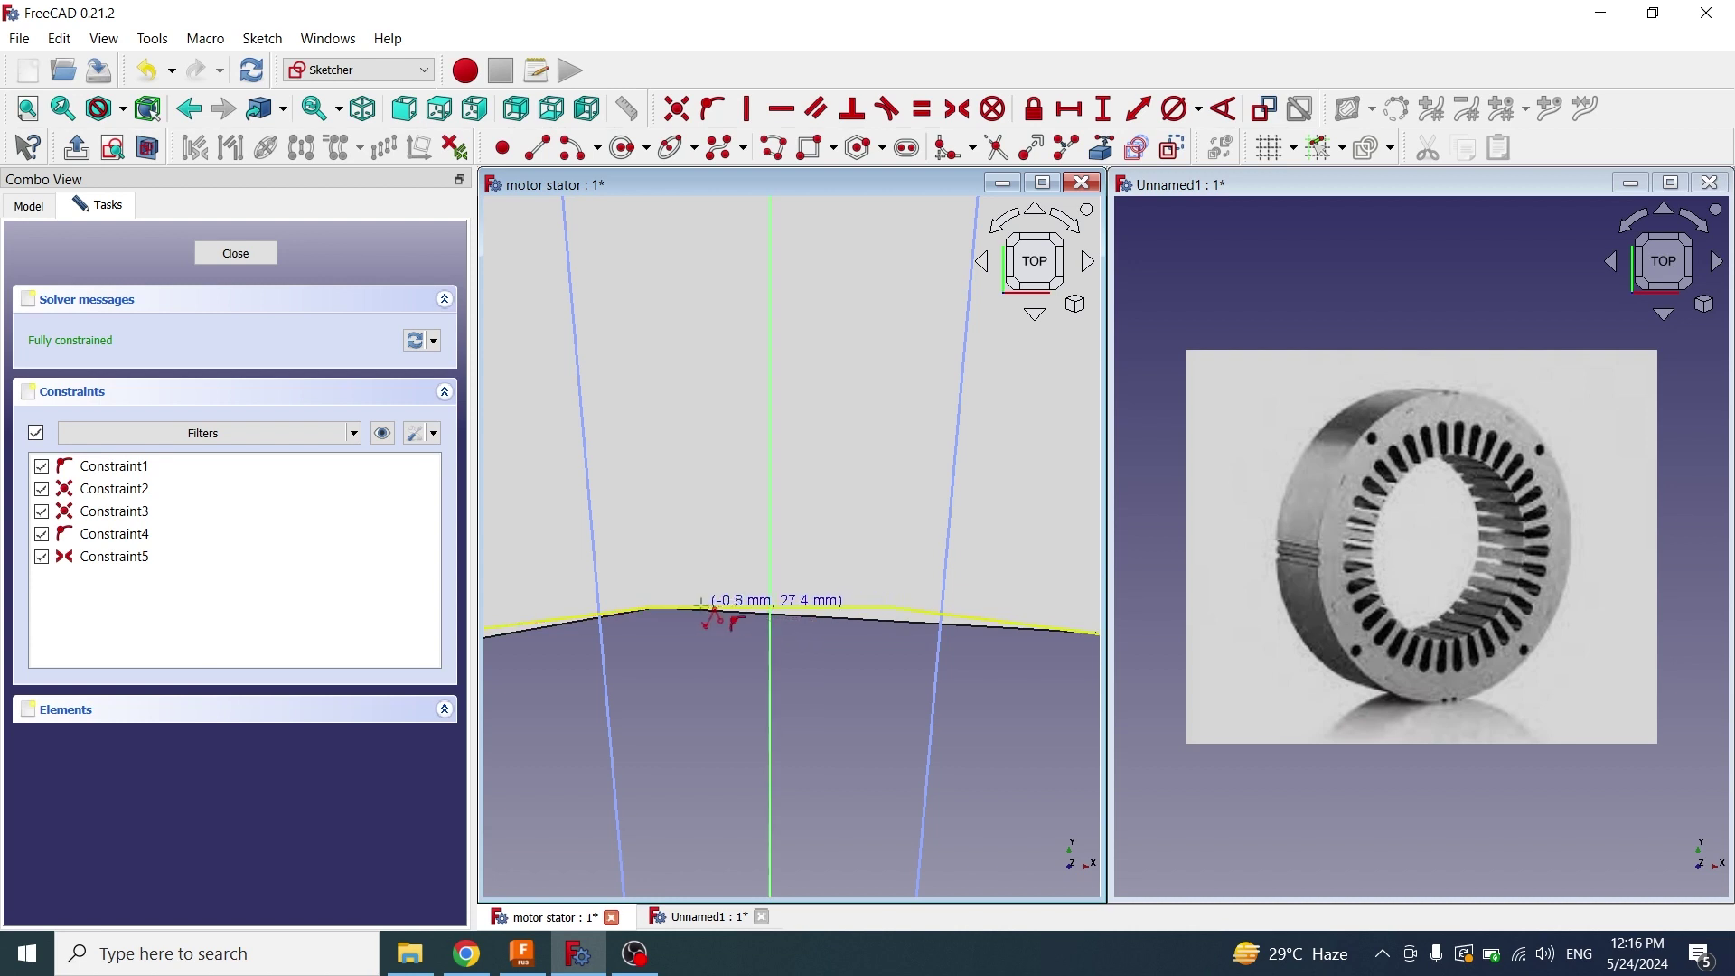
click(769, 607)
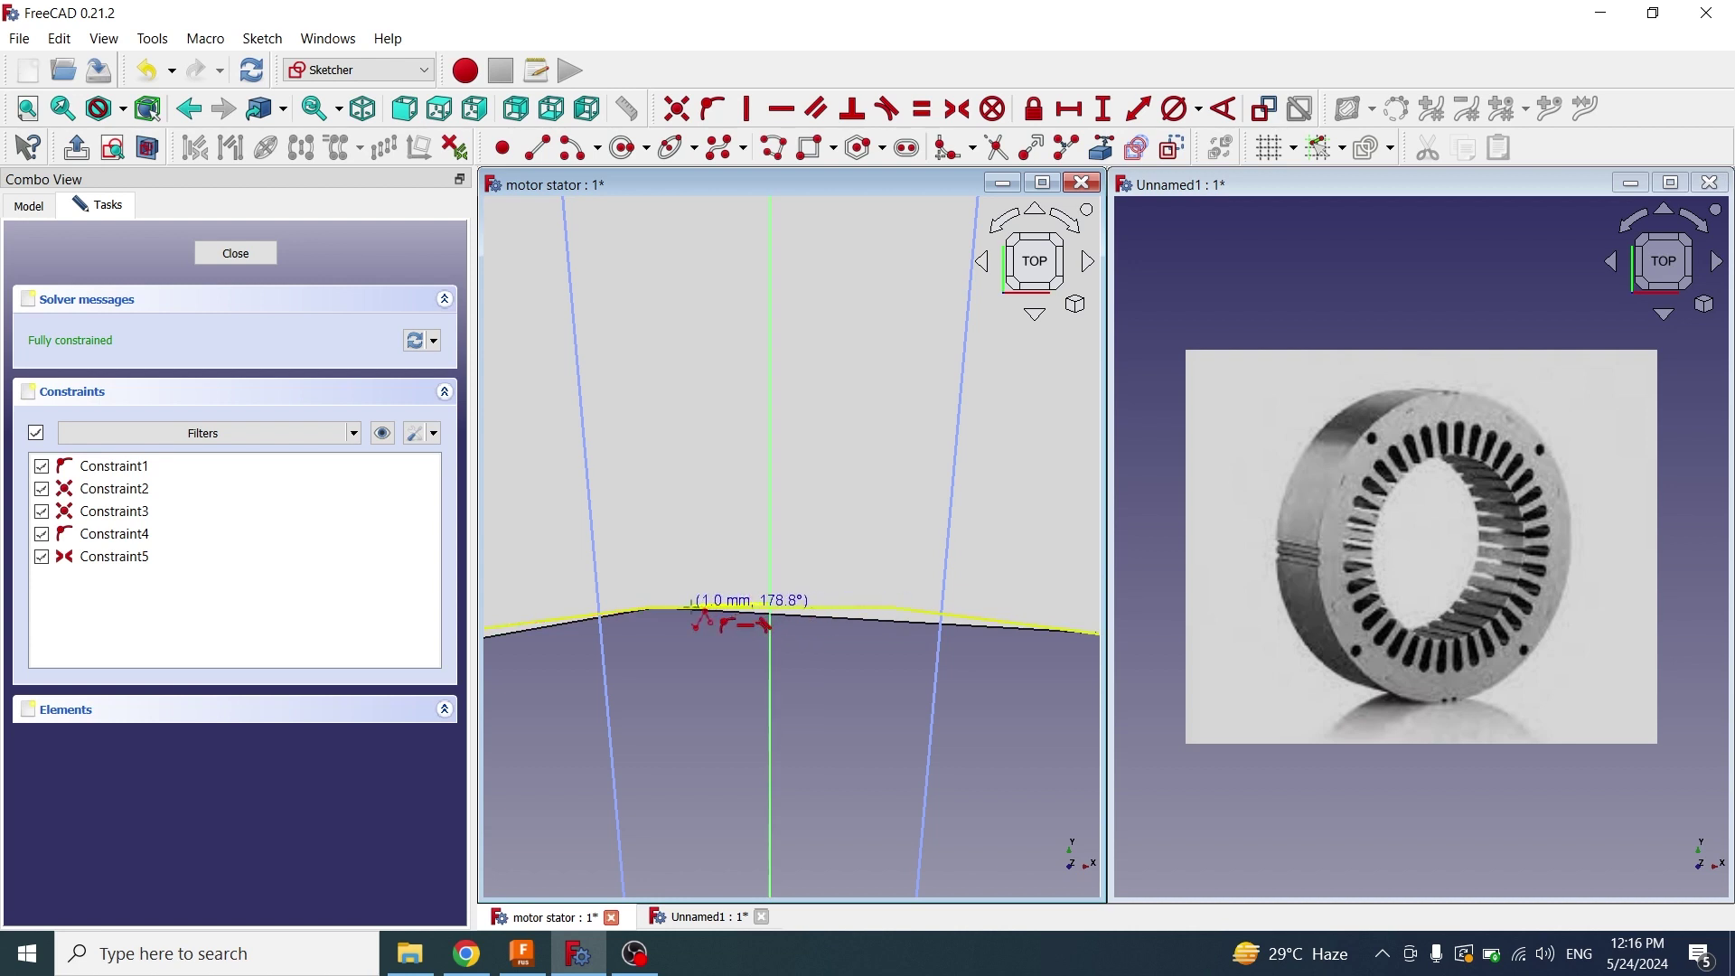
click(691, 605)
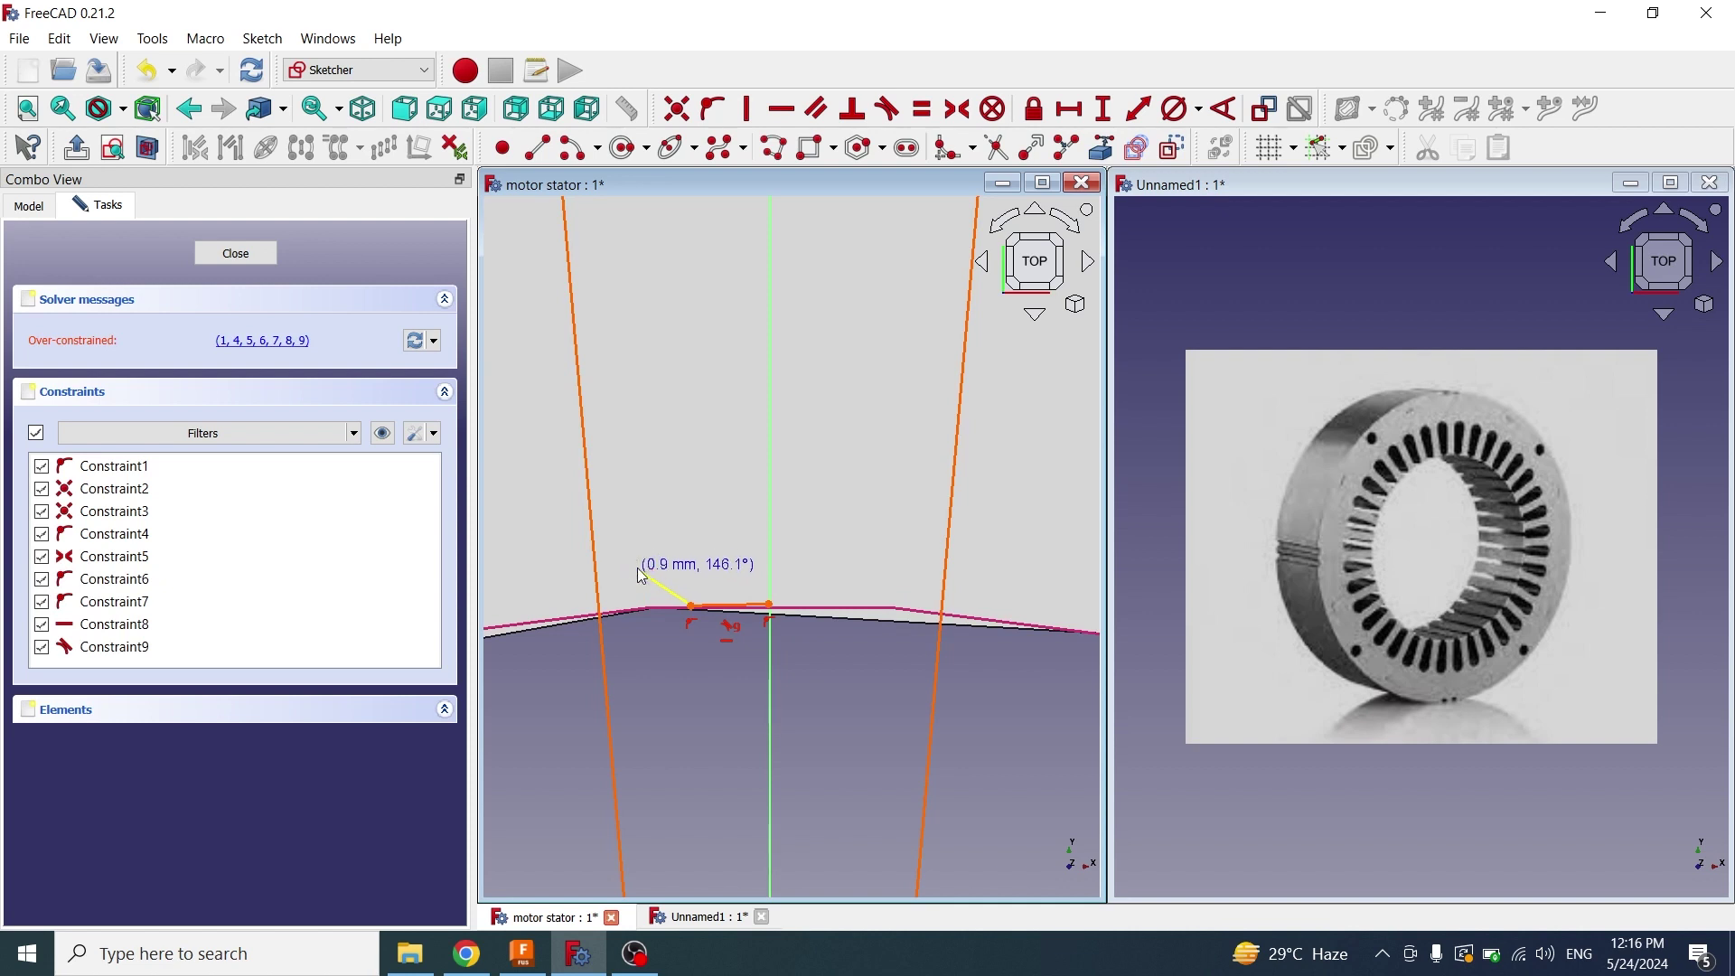
click(638, 569)
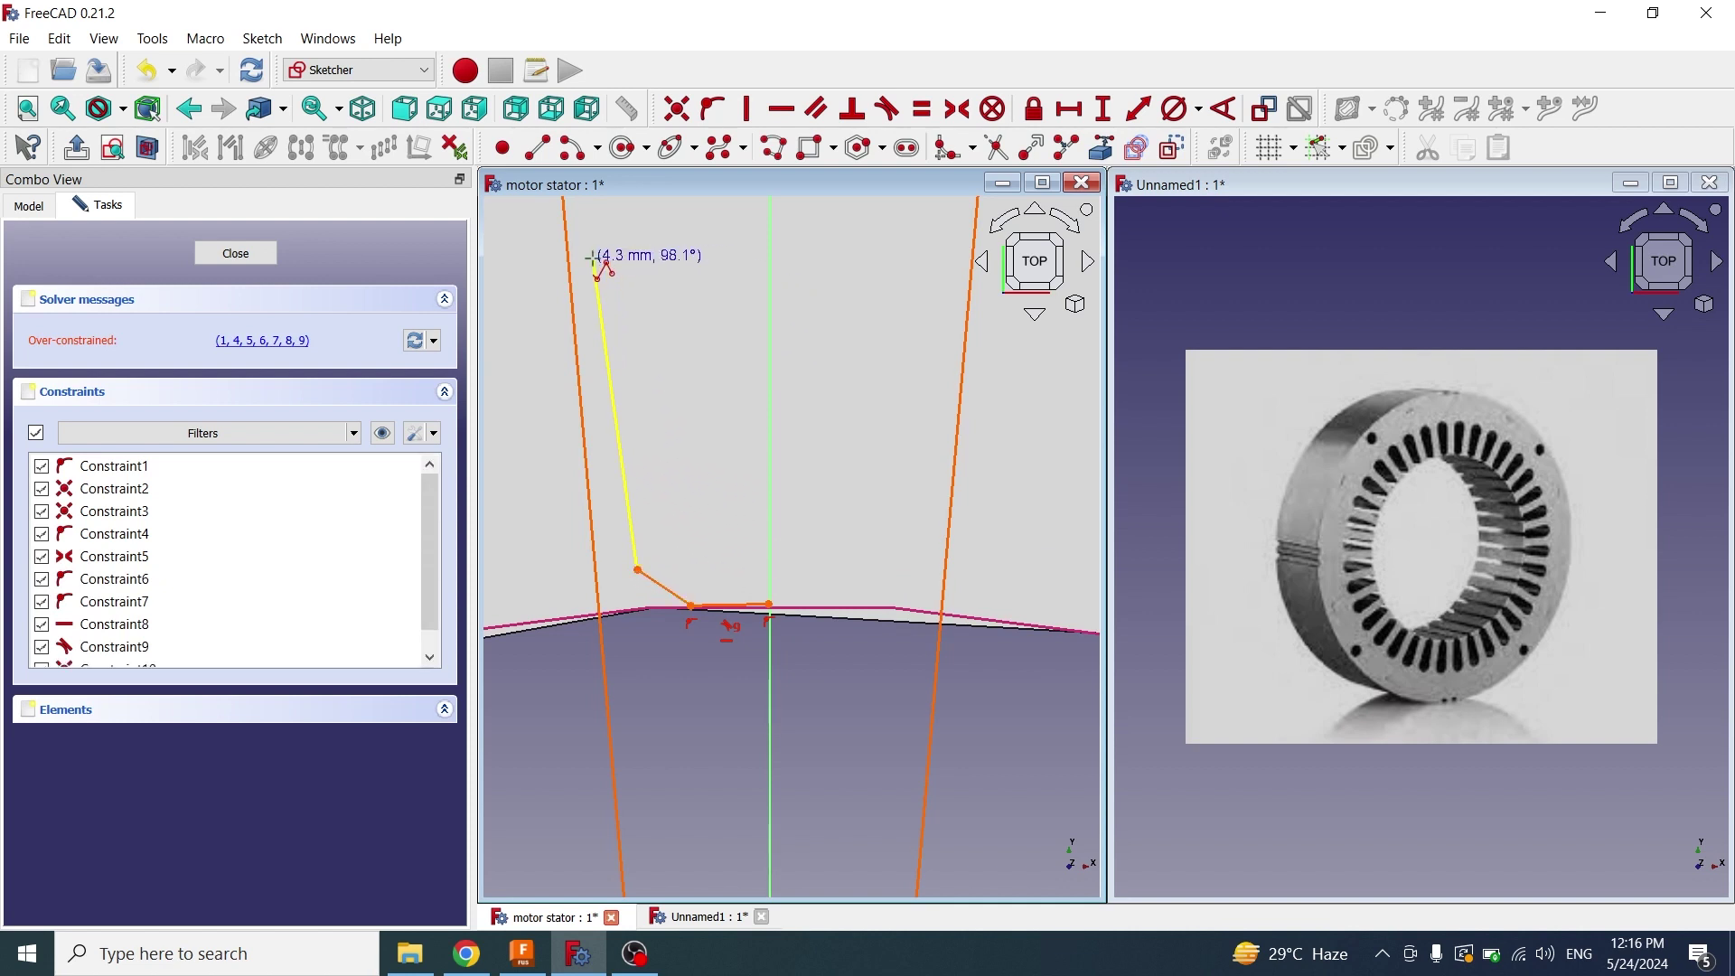
click(601, 219)
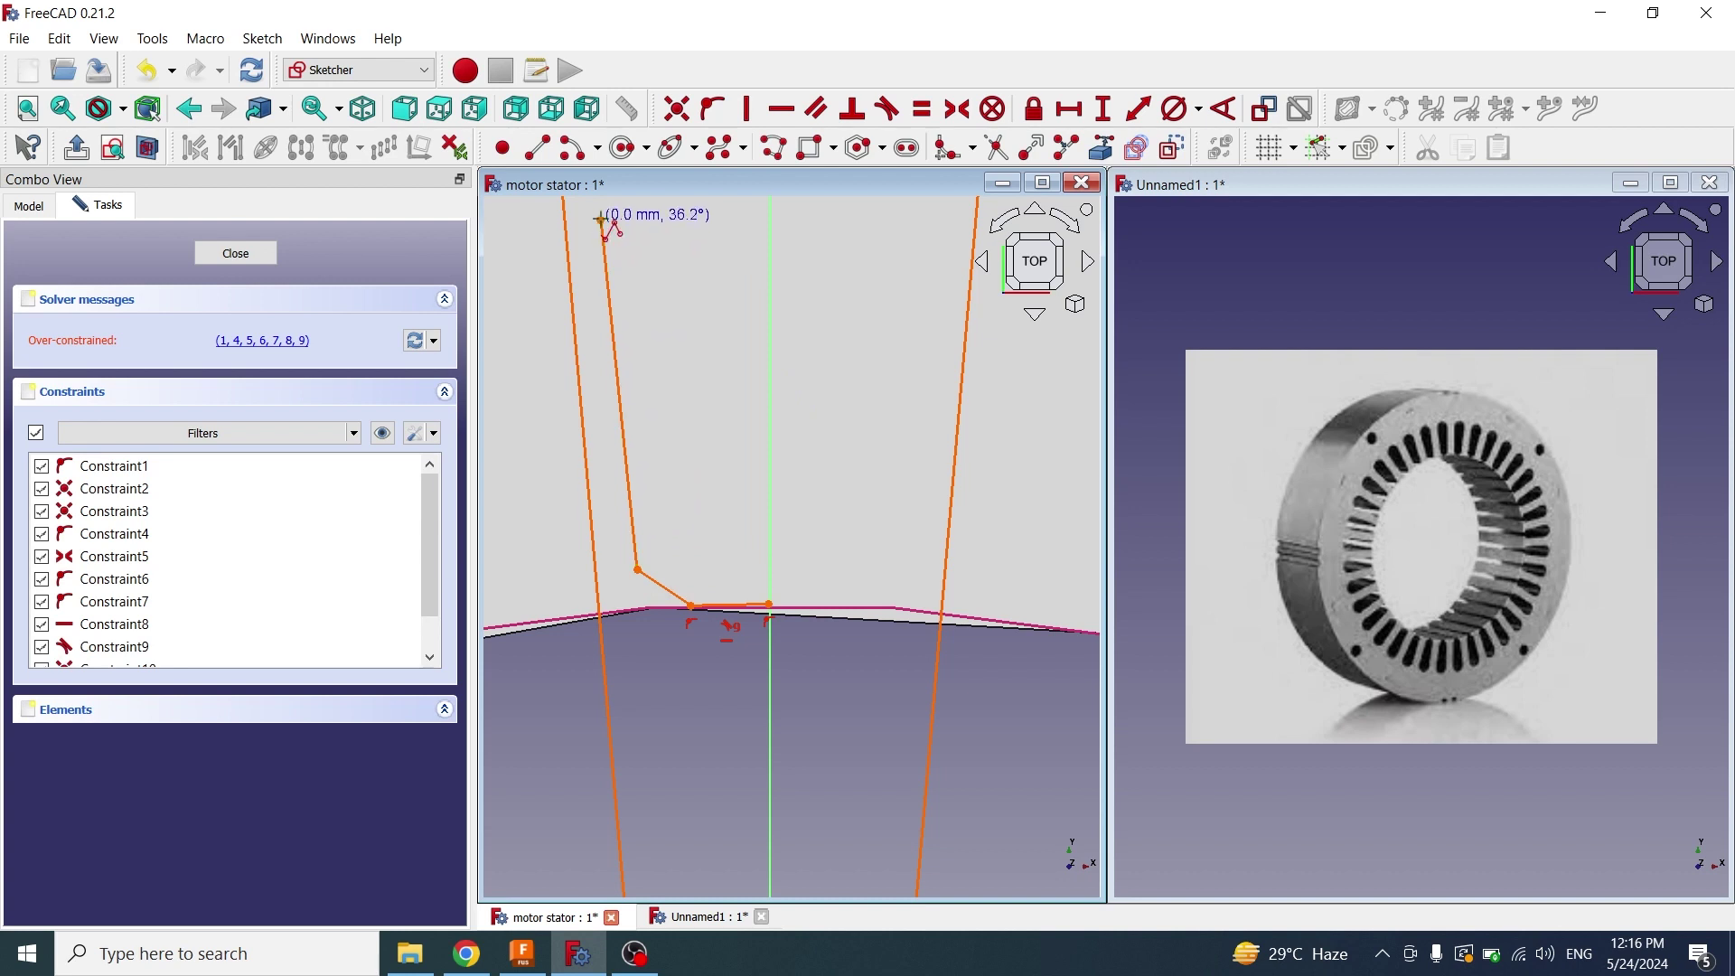
key(Escape)
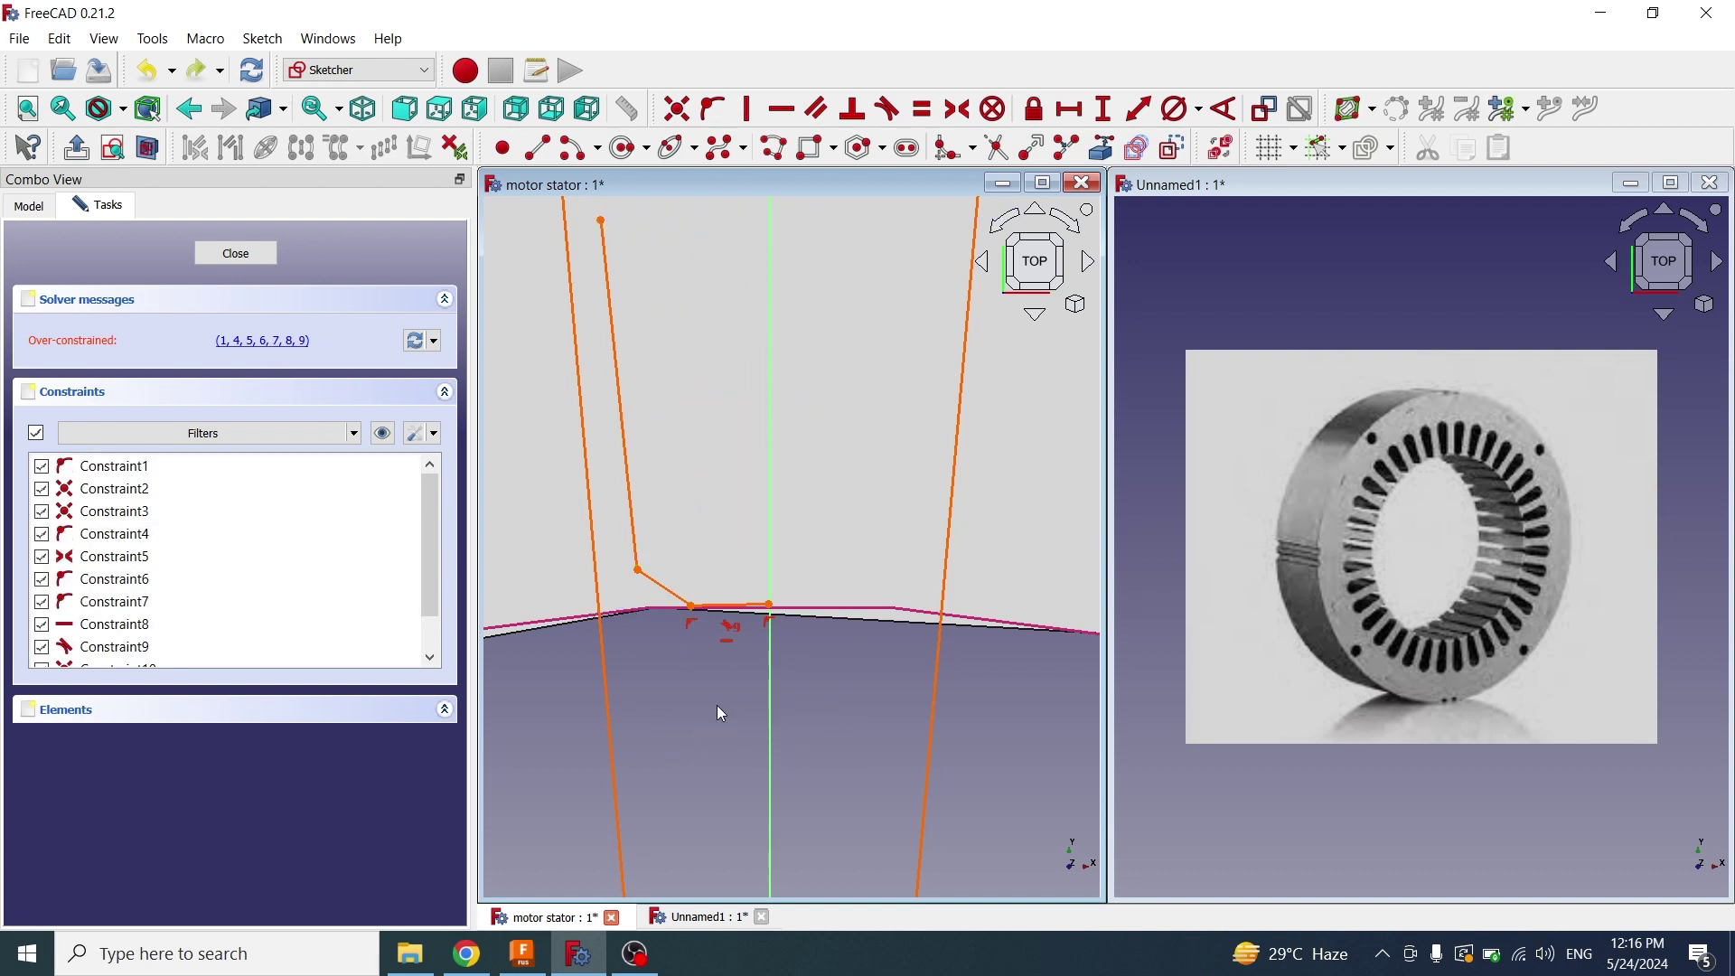
Delete the conflicting constraints and set the slot outline's short base segment to a horizontal length of 0.6 mm
click(268, 346)
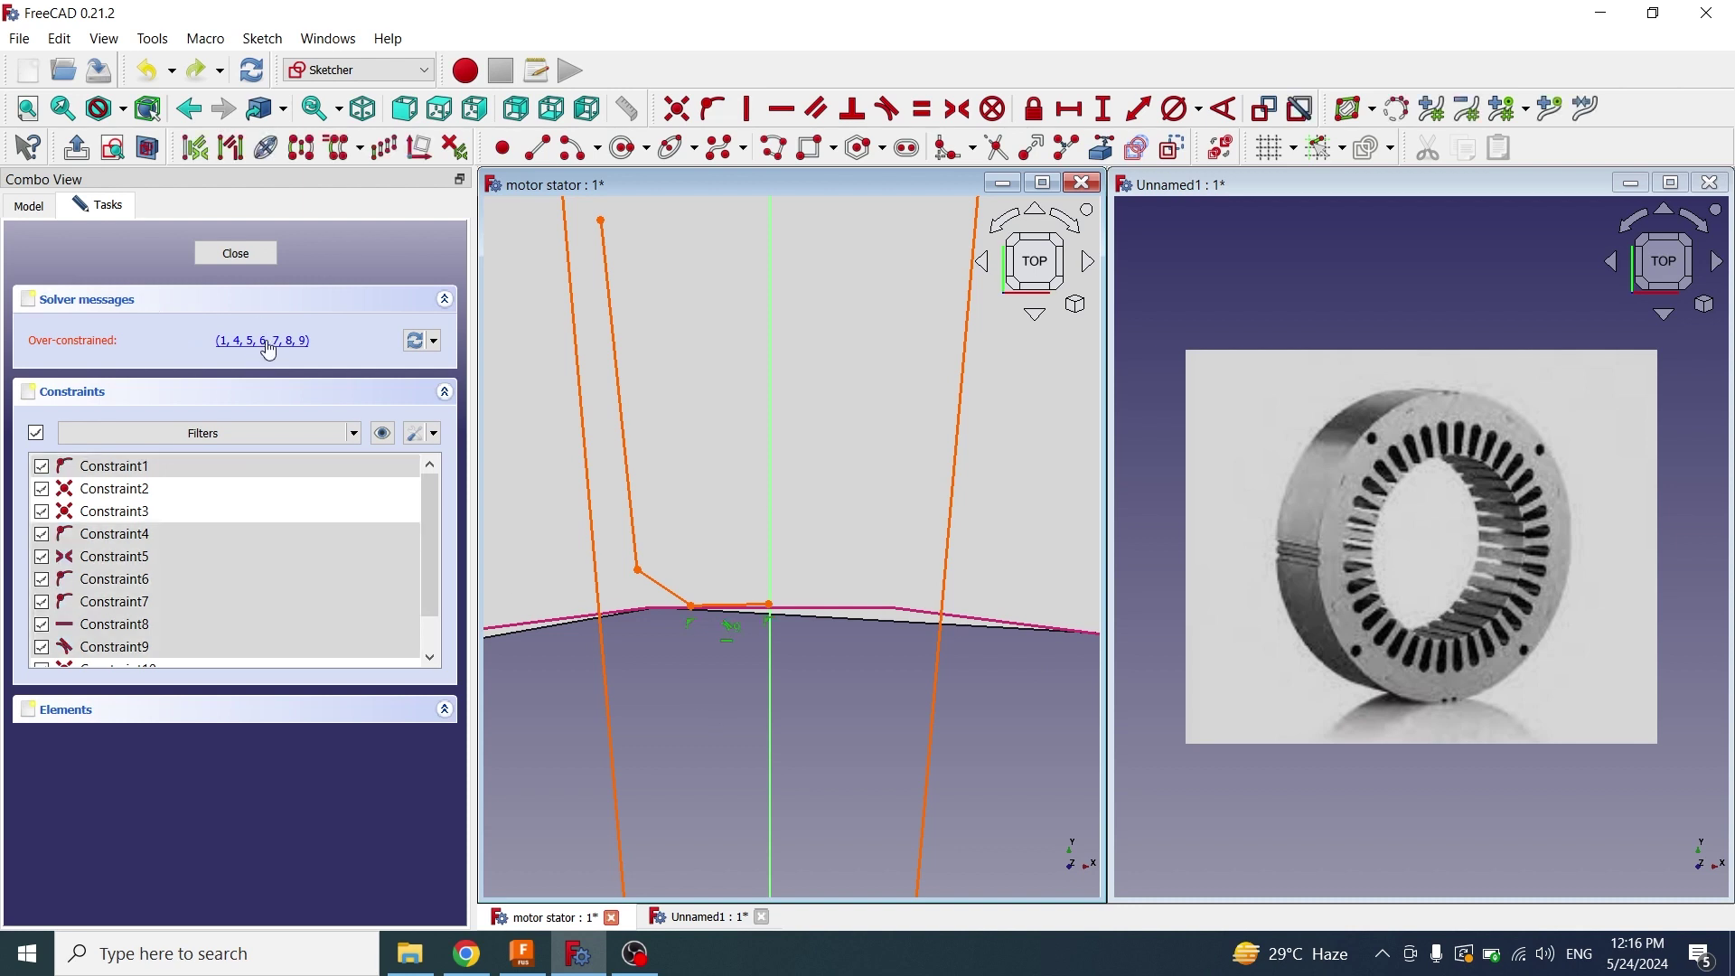
key(Delete)
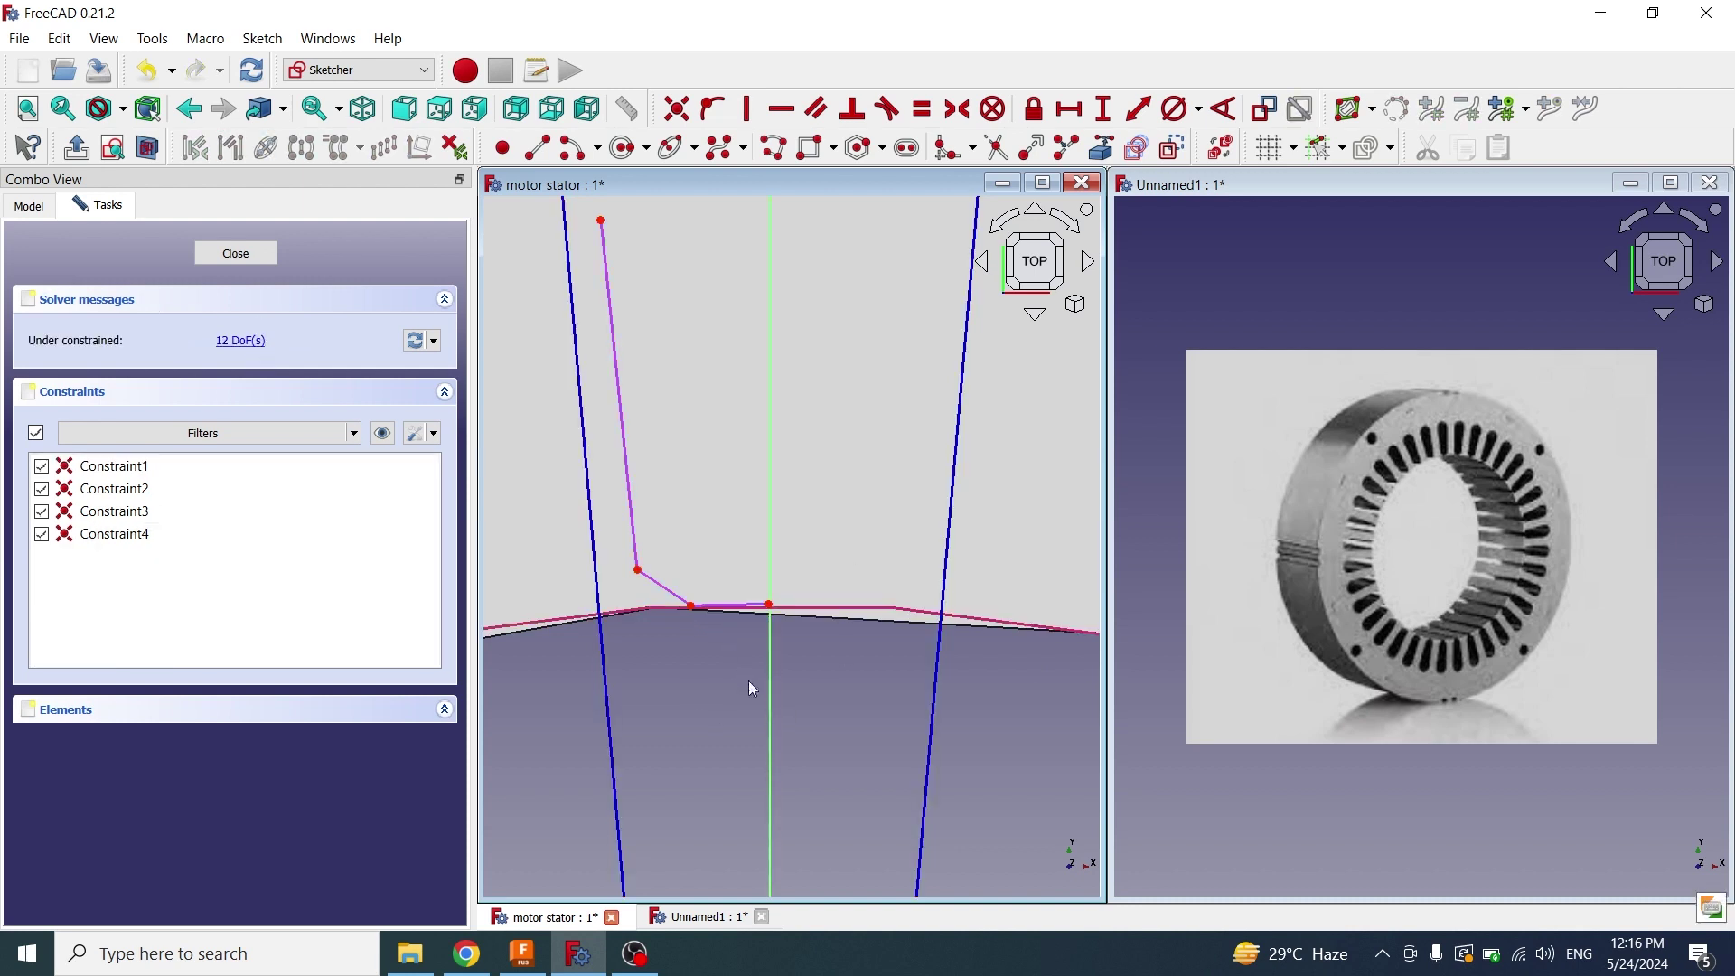
click(731, 604)
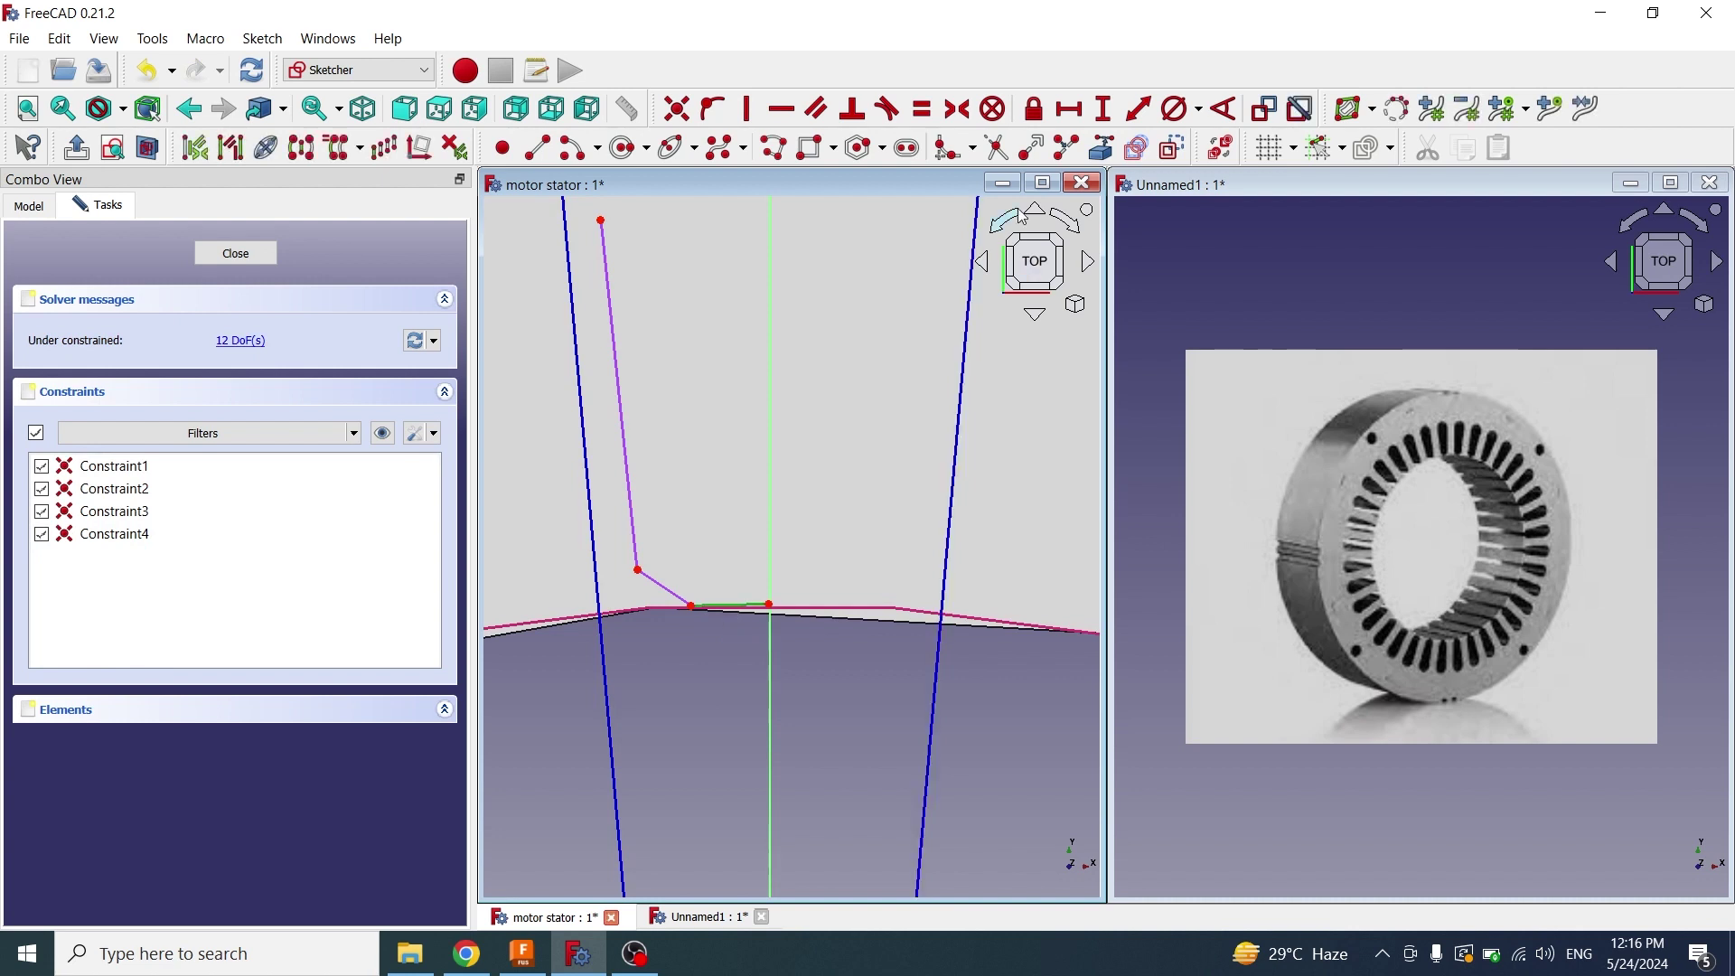
click(1069, 109)
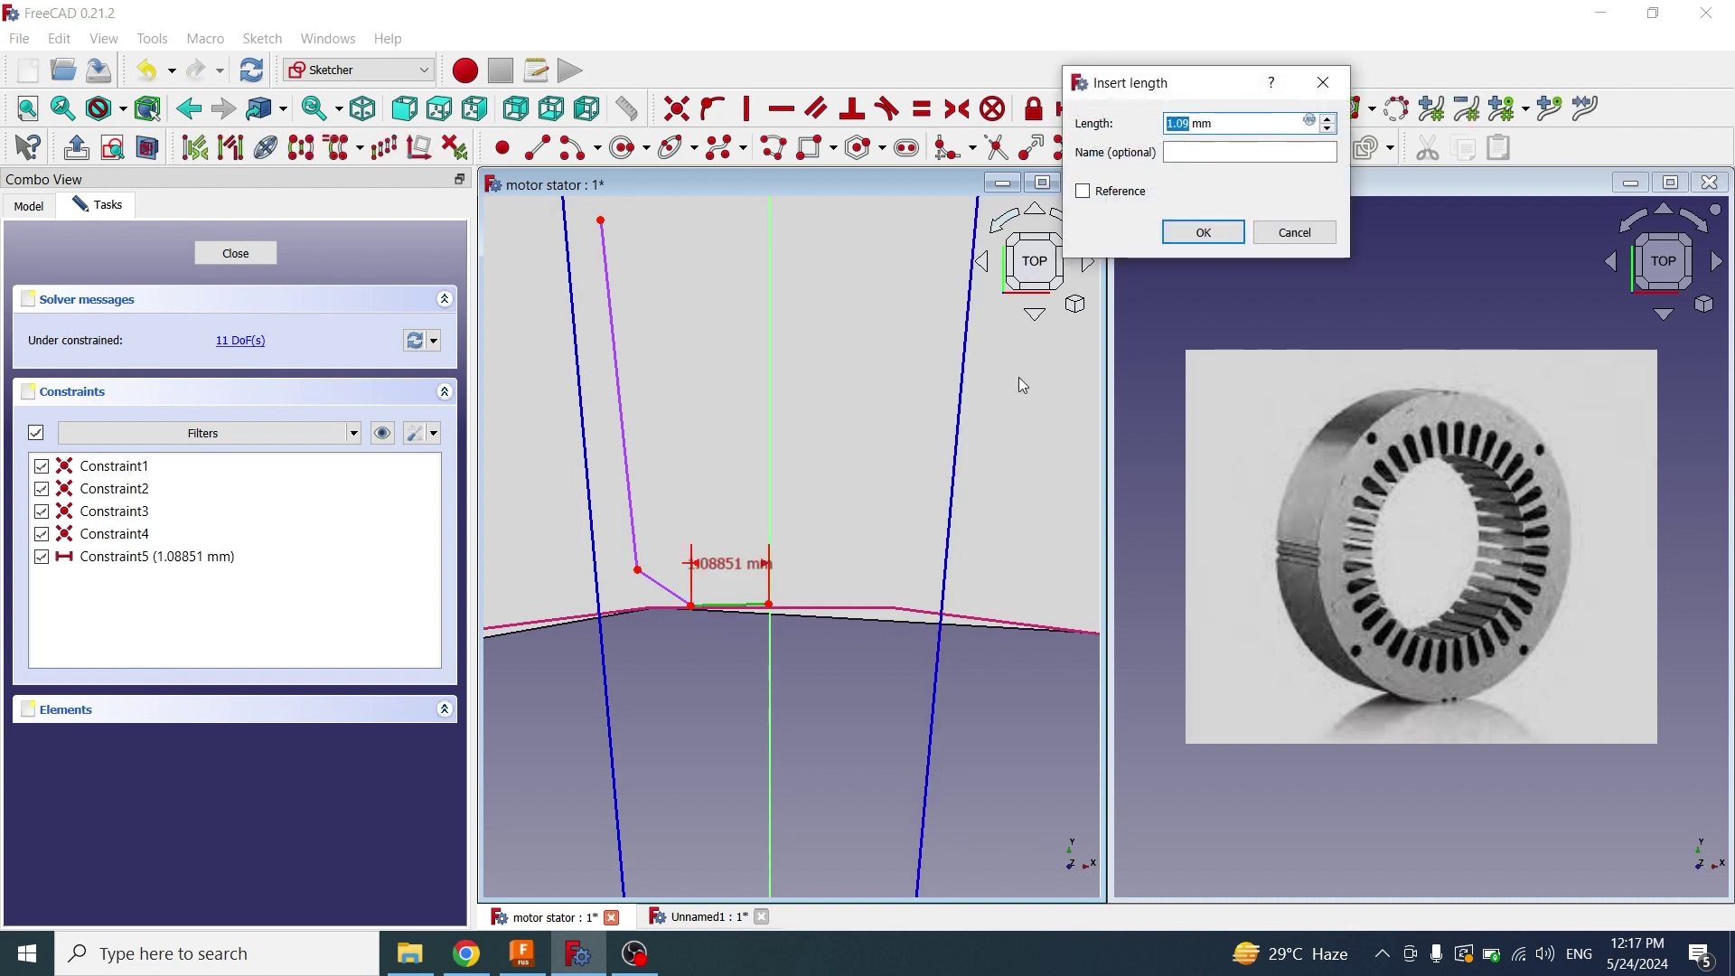
text(0.6)
key(Return)
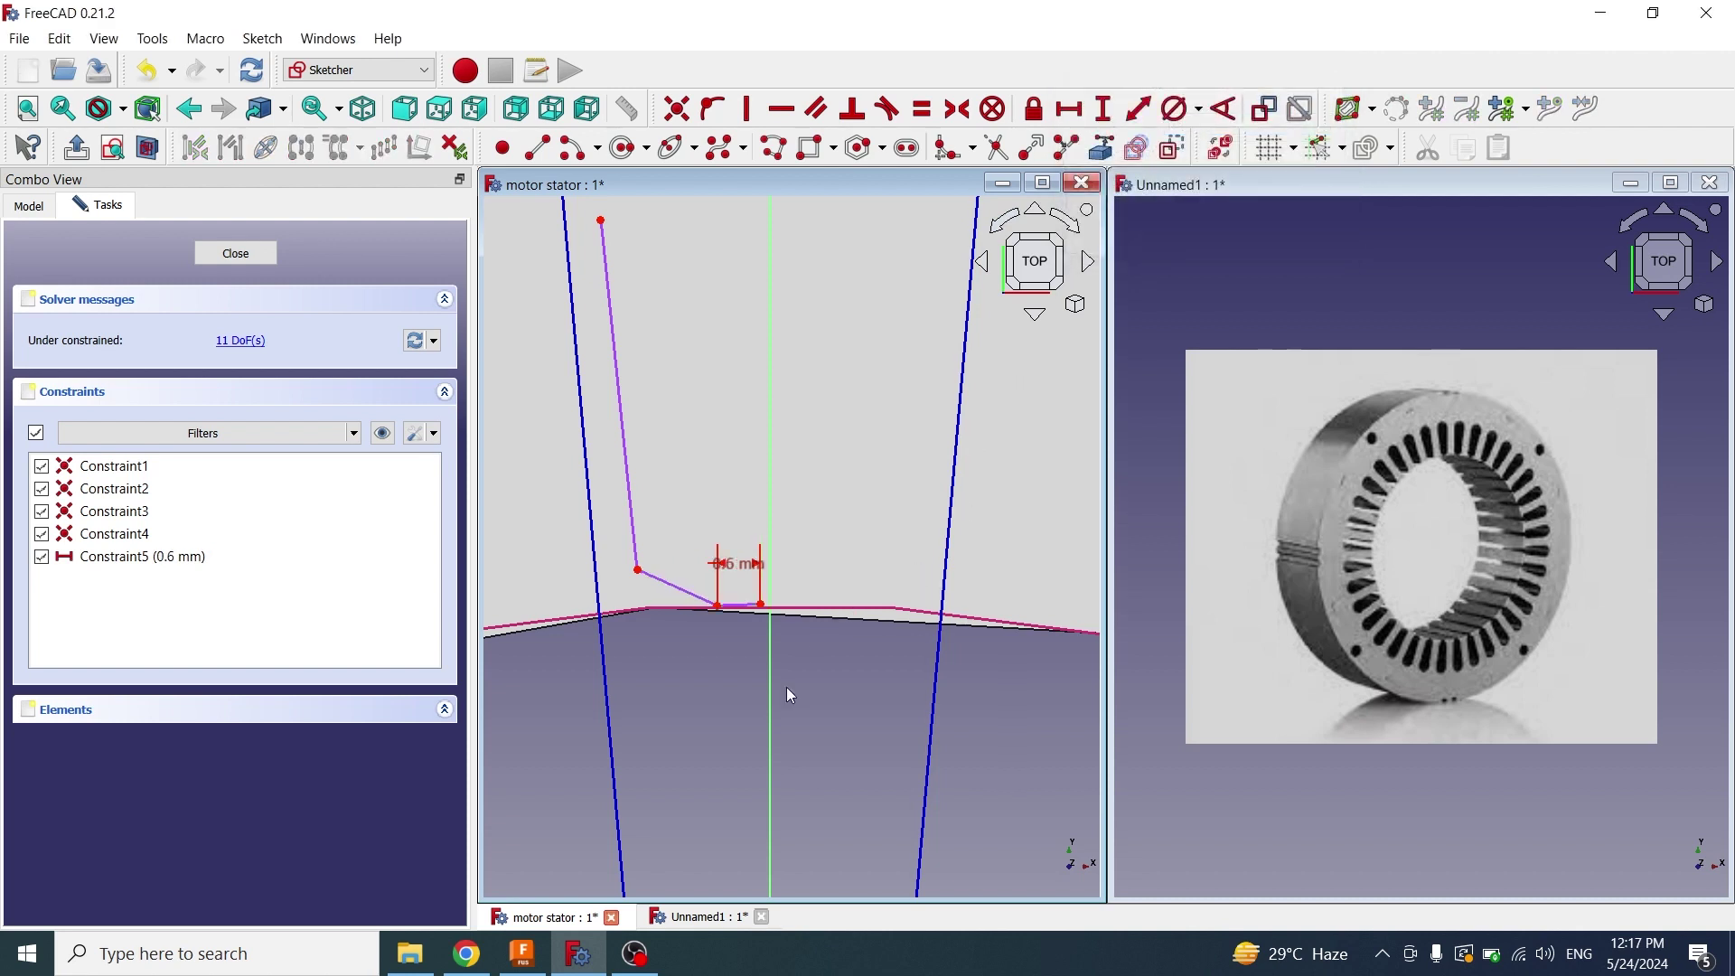
Constrain the base segment's free endpoint onto the vertical axis
scroll(813, 687, up, 5)
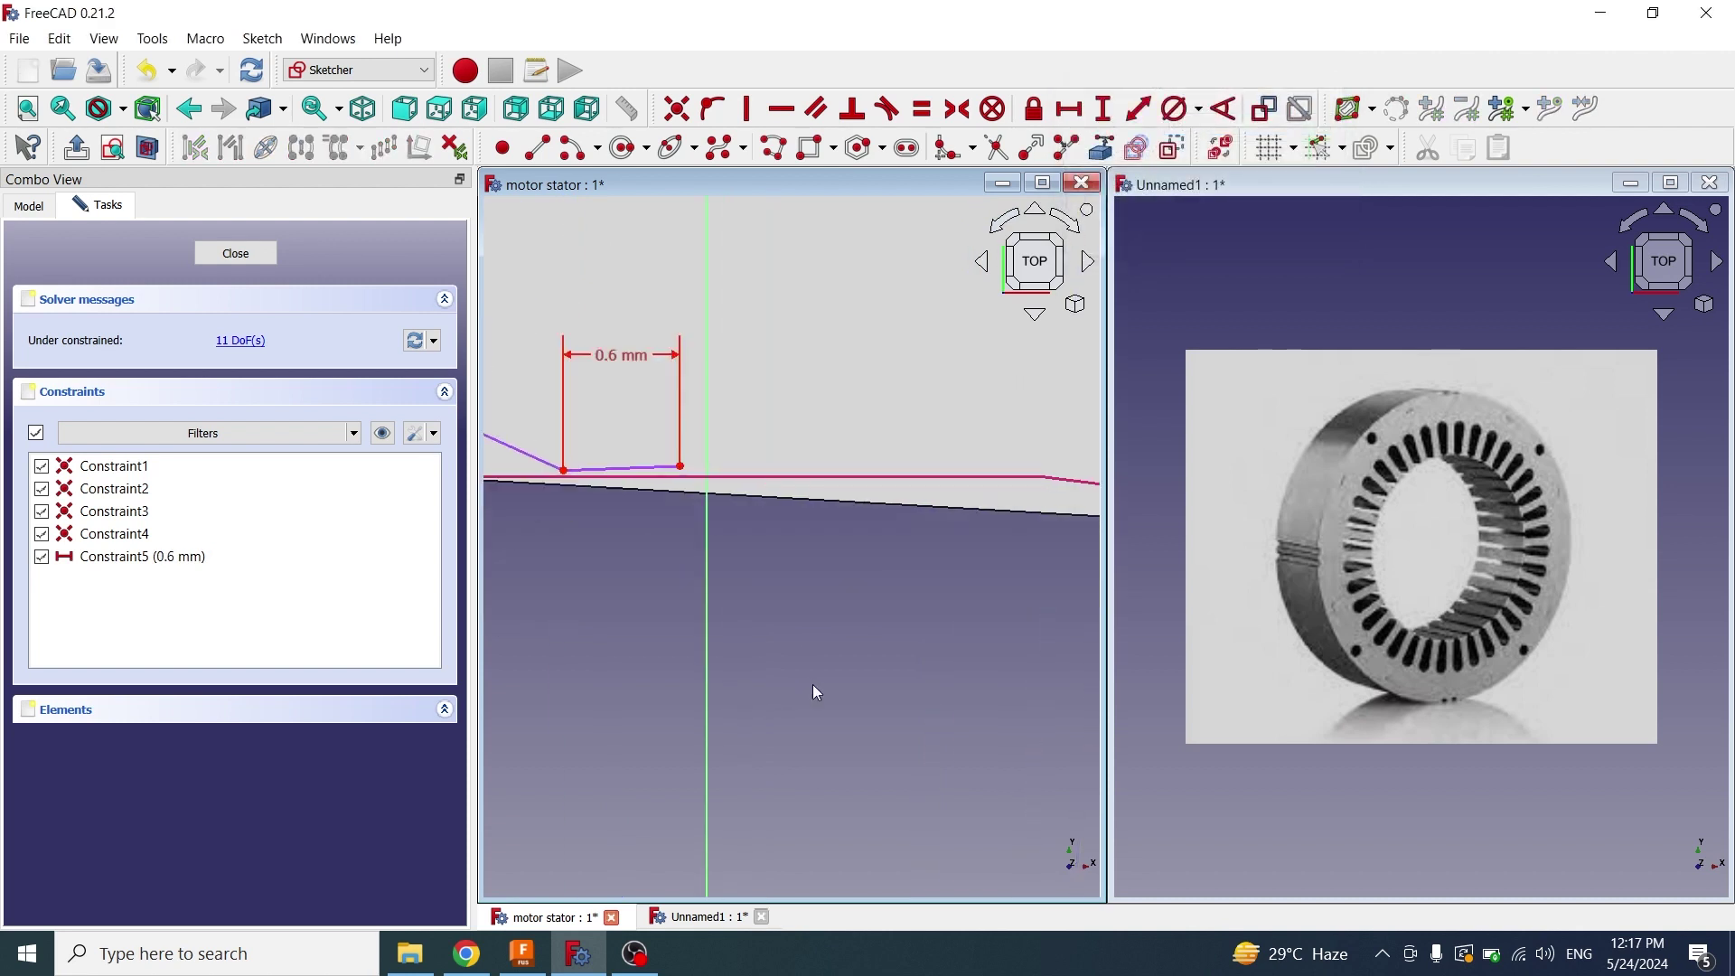
click(682, 468)
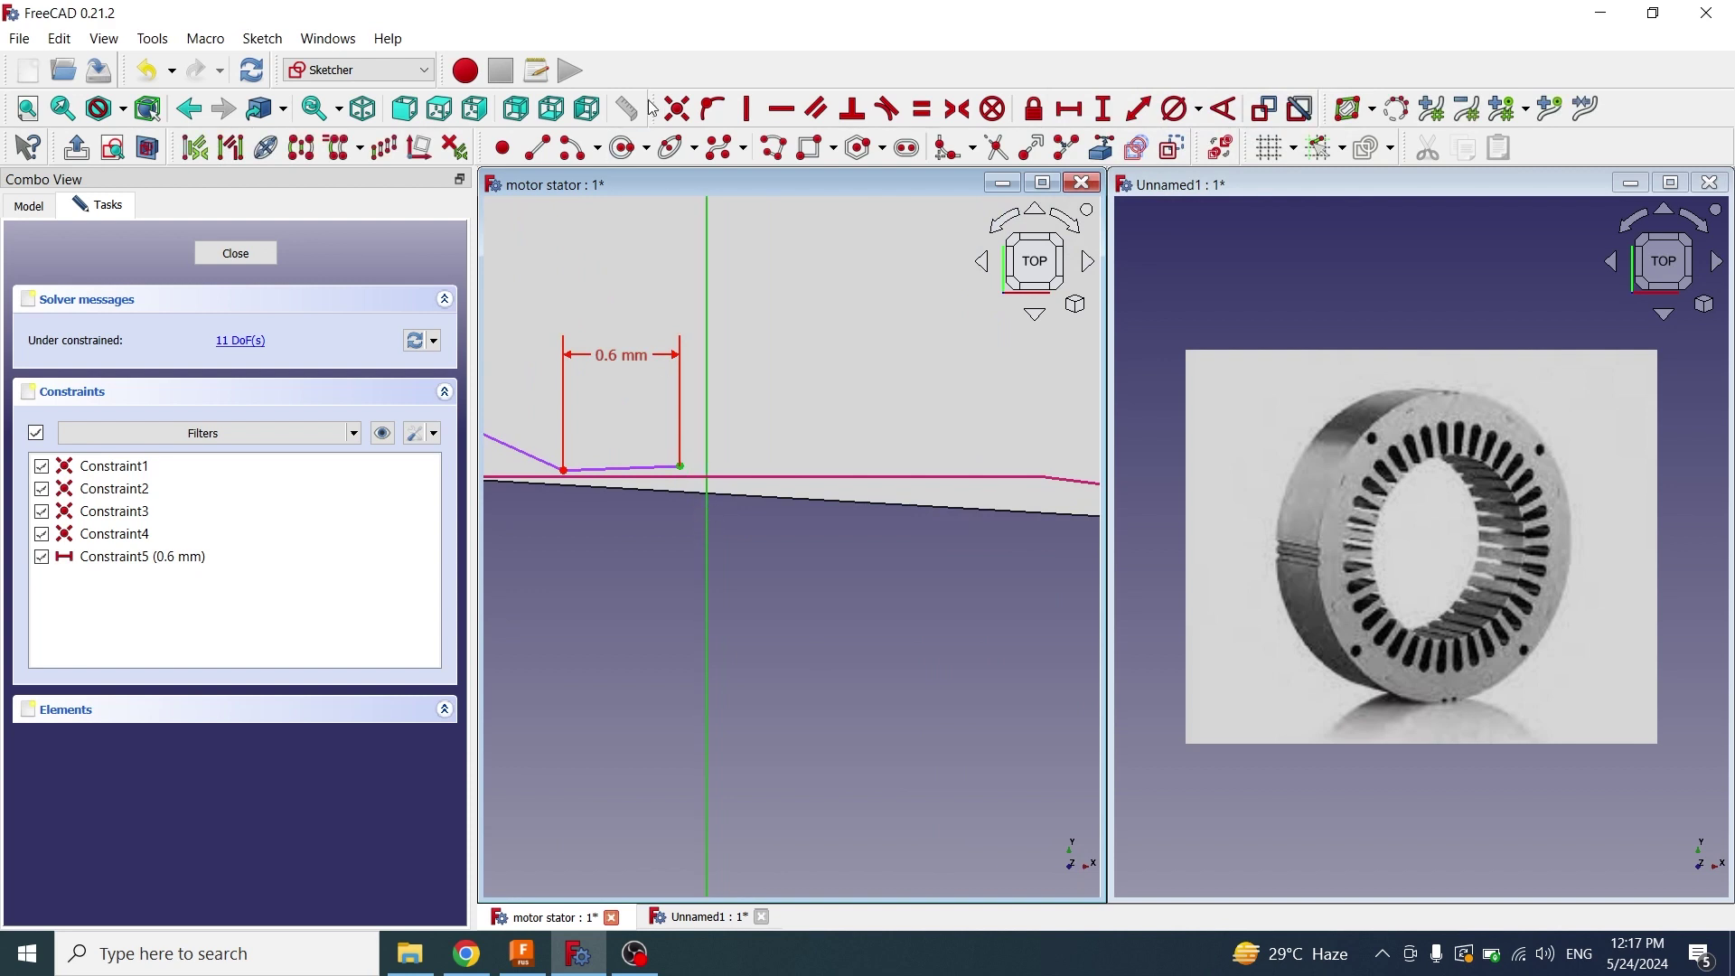
click(713, 109)
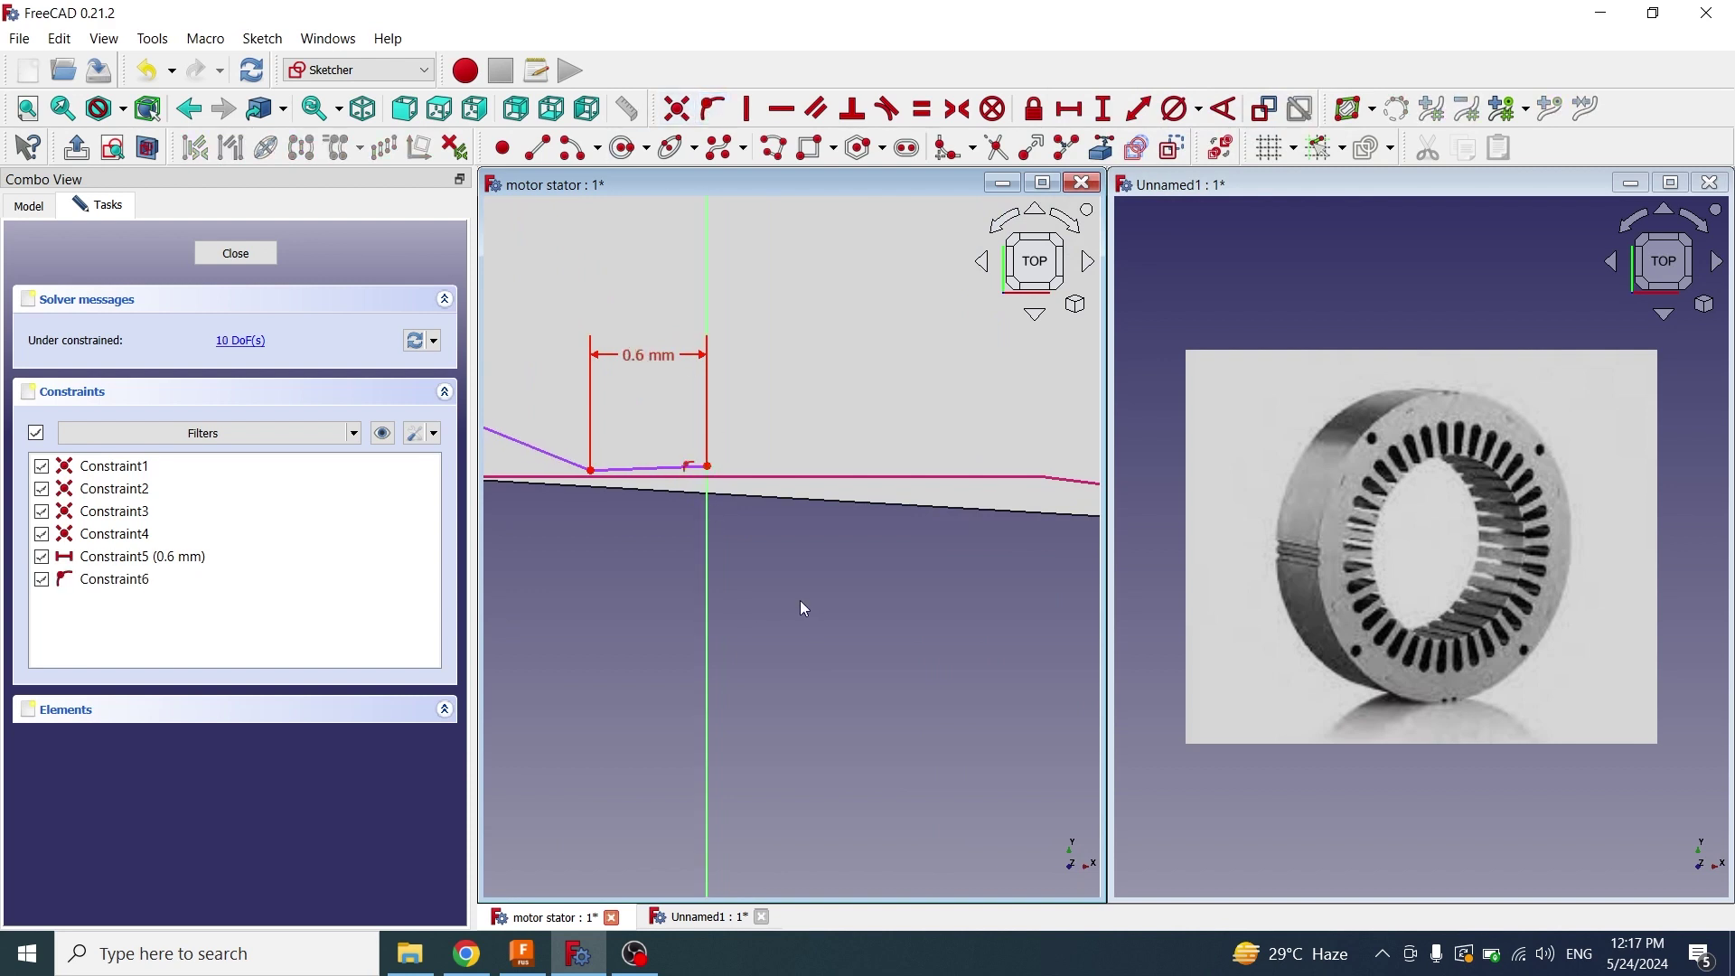
Constrain the vertical distance between the sloped middle segment's two endpoints to 0.6 mm
scroll(801, 601, down, 5)
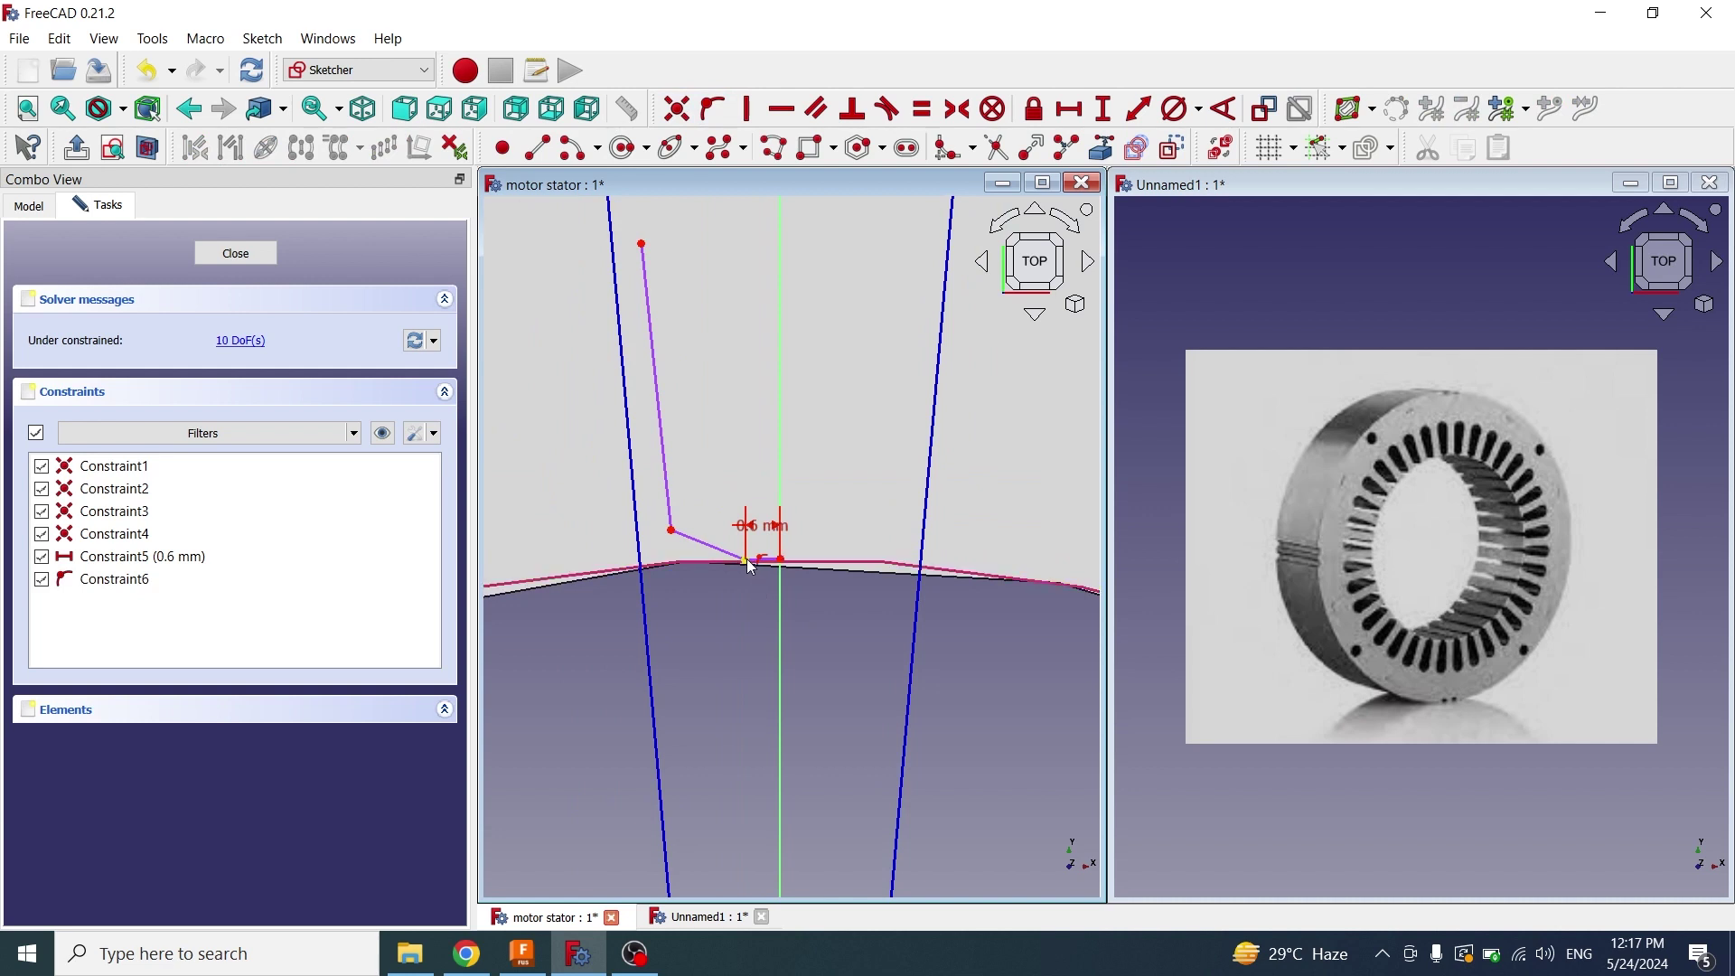
click(749, 564)
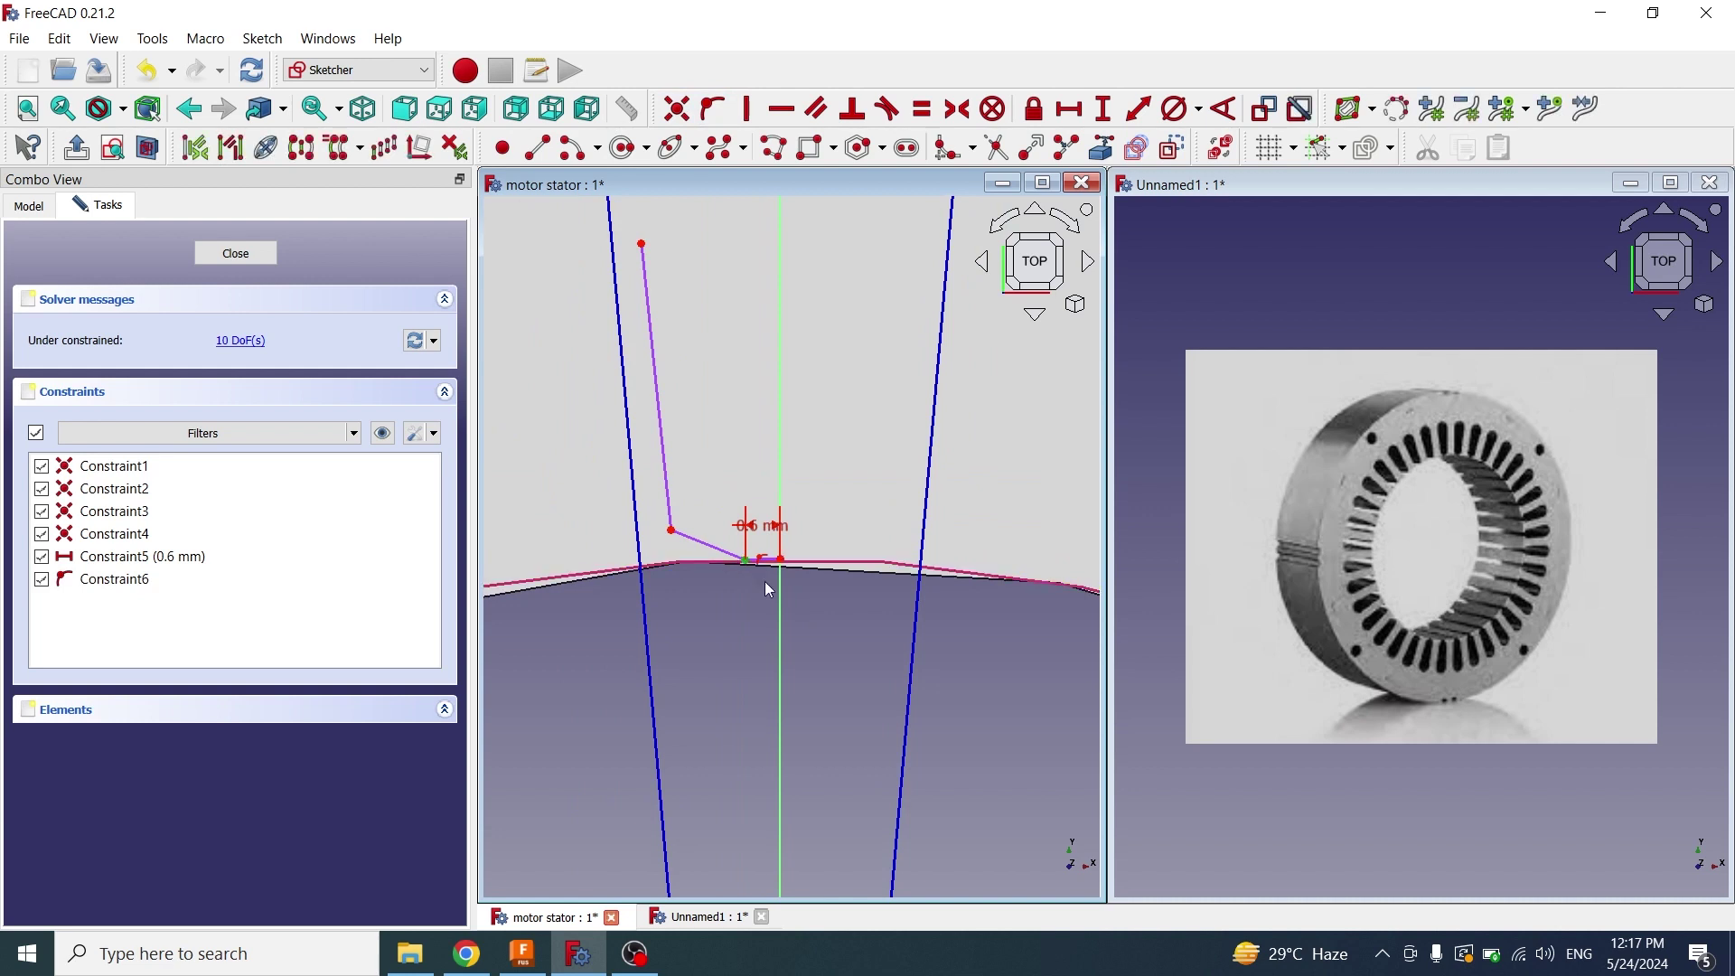
click(673, 534)
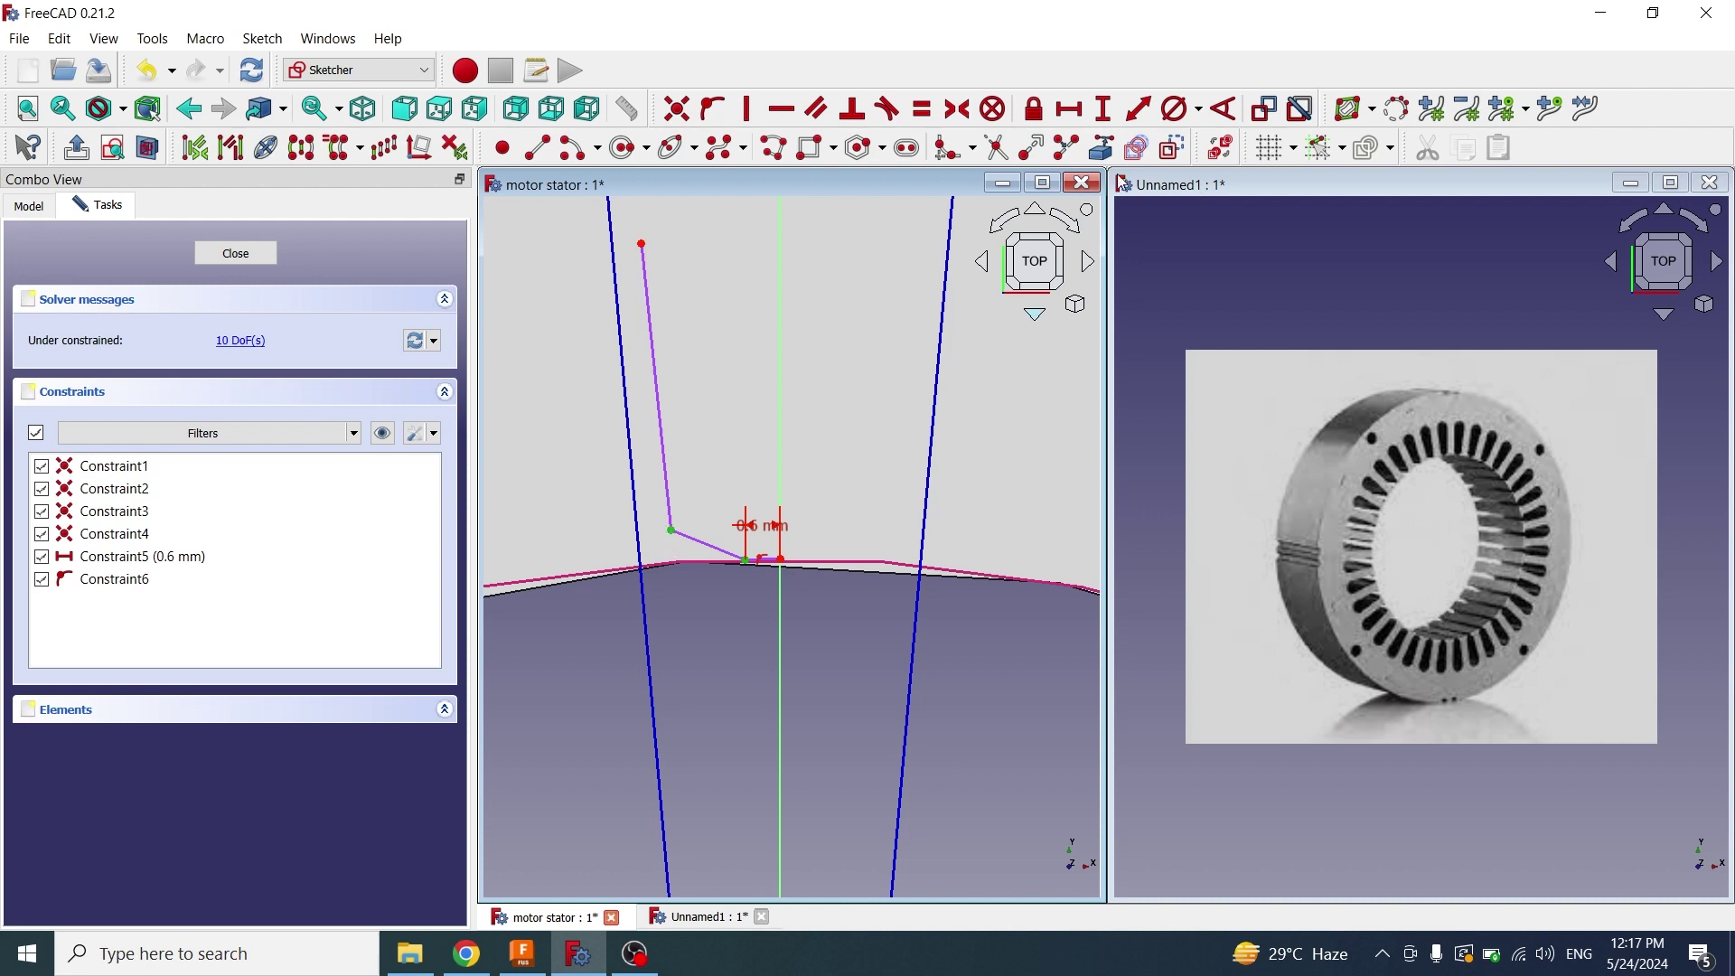
click(1103, 108)
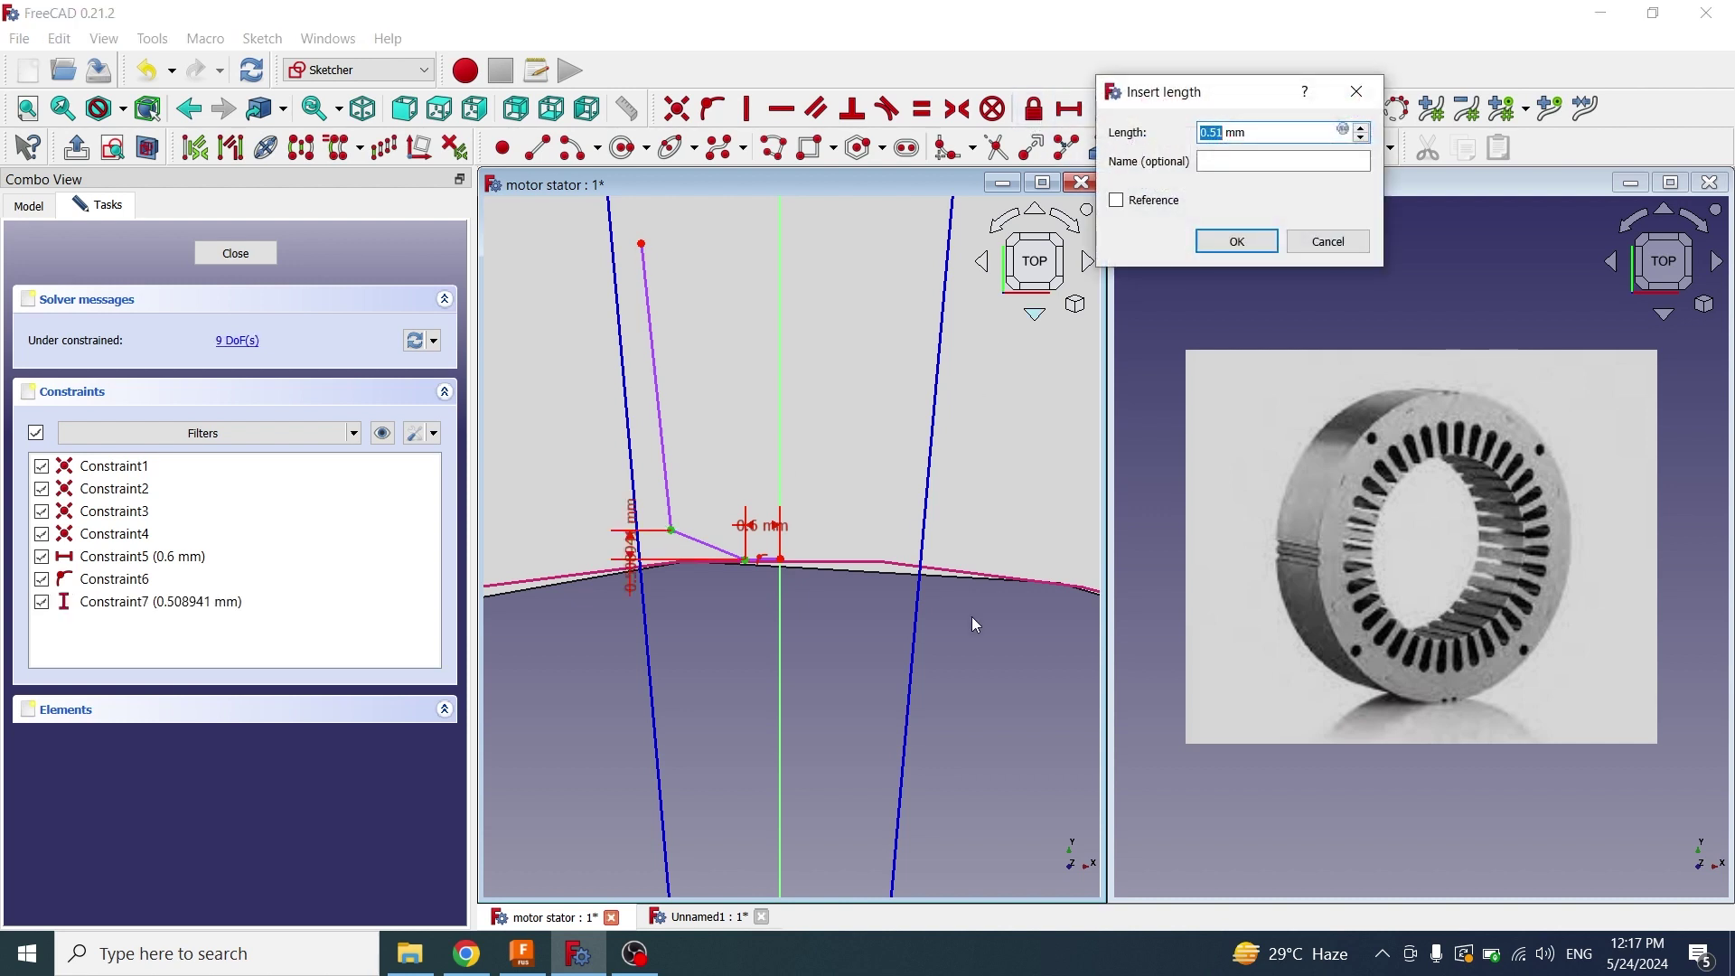
text(0.6)
key(Return)
Constrain the horizontal distance between the long upper segment's two endpoints to 0.6 mm
scroll(700, 627, down, 2)
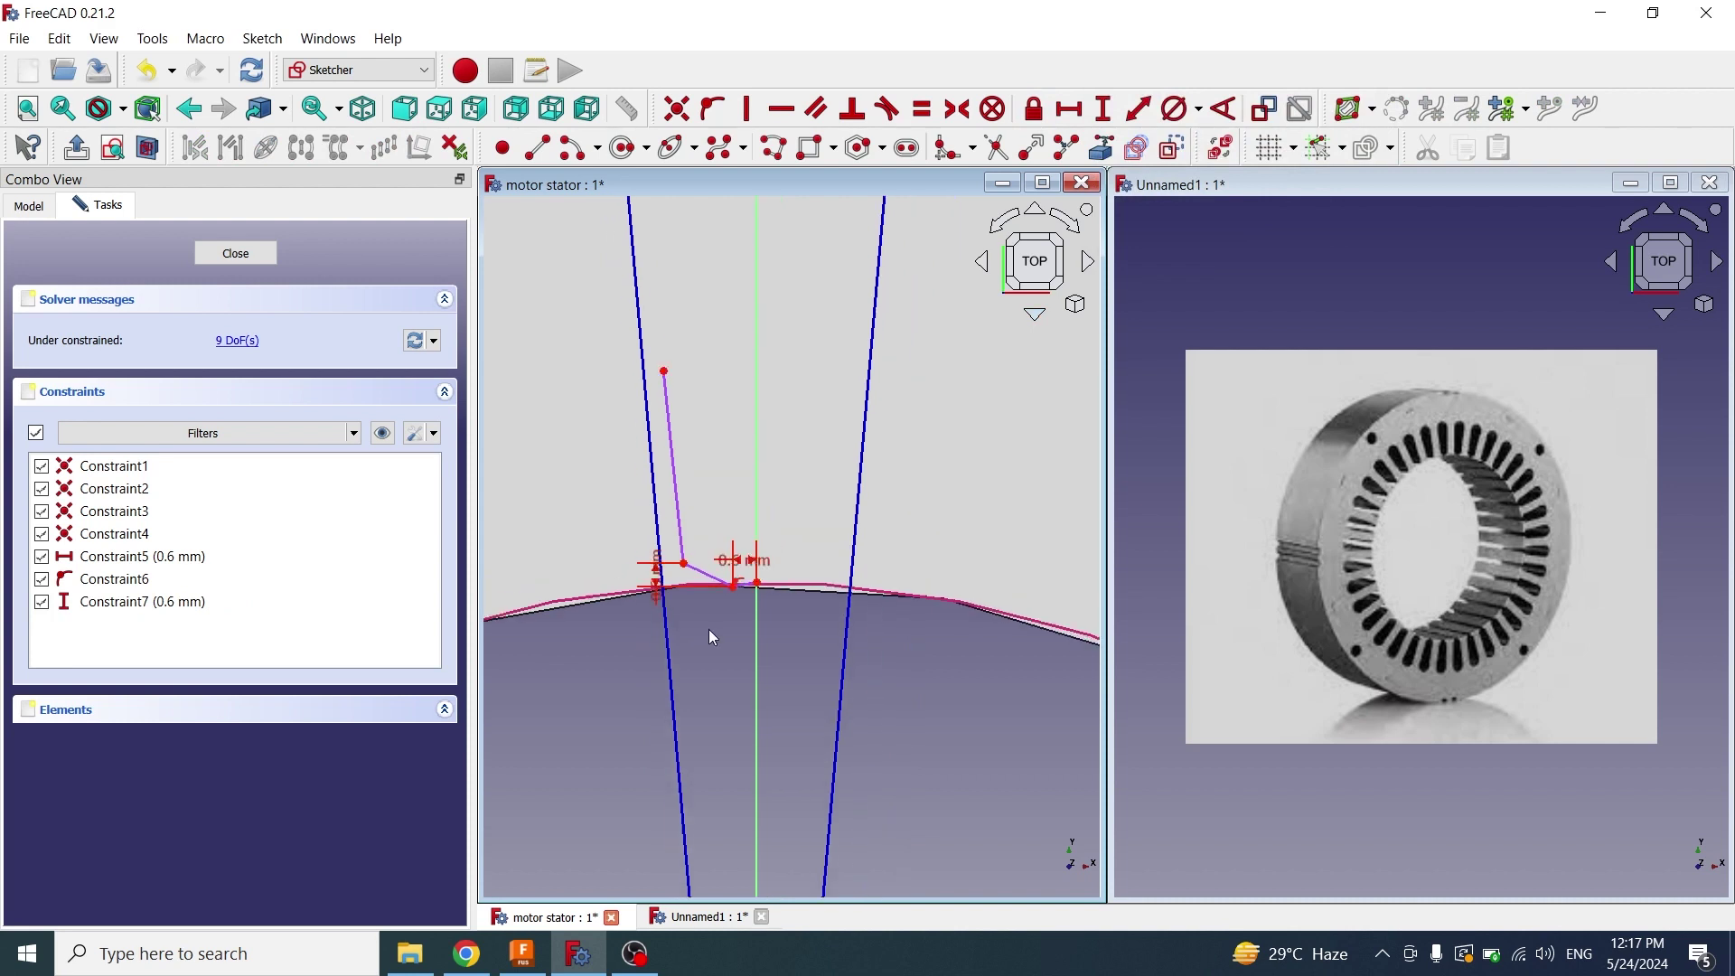
click(685, 565)
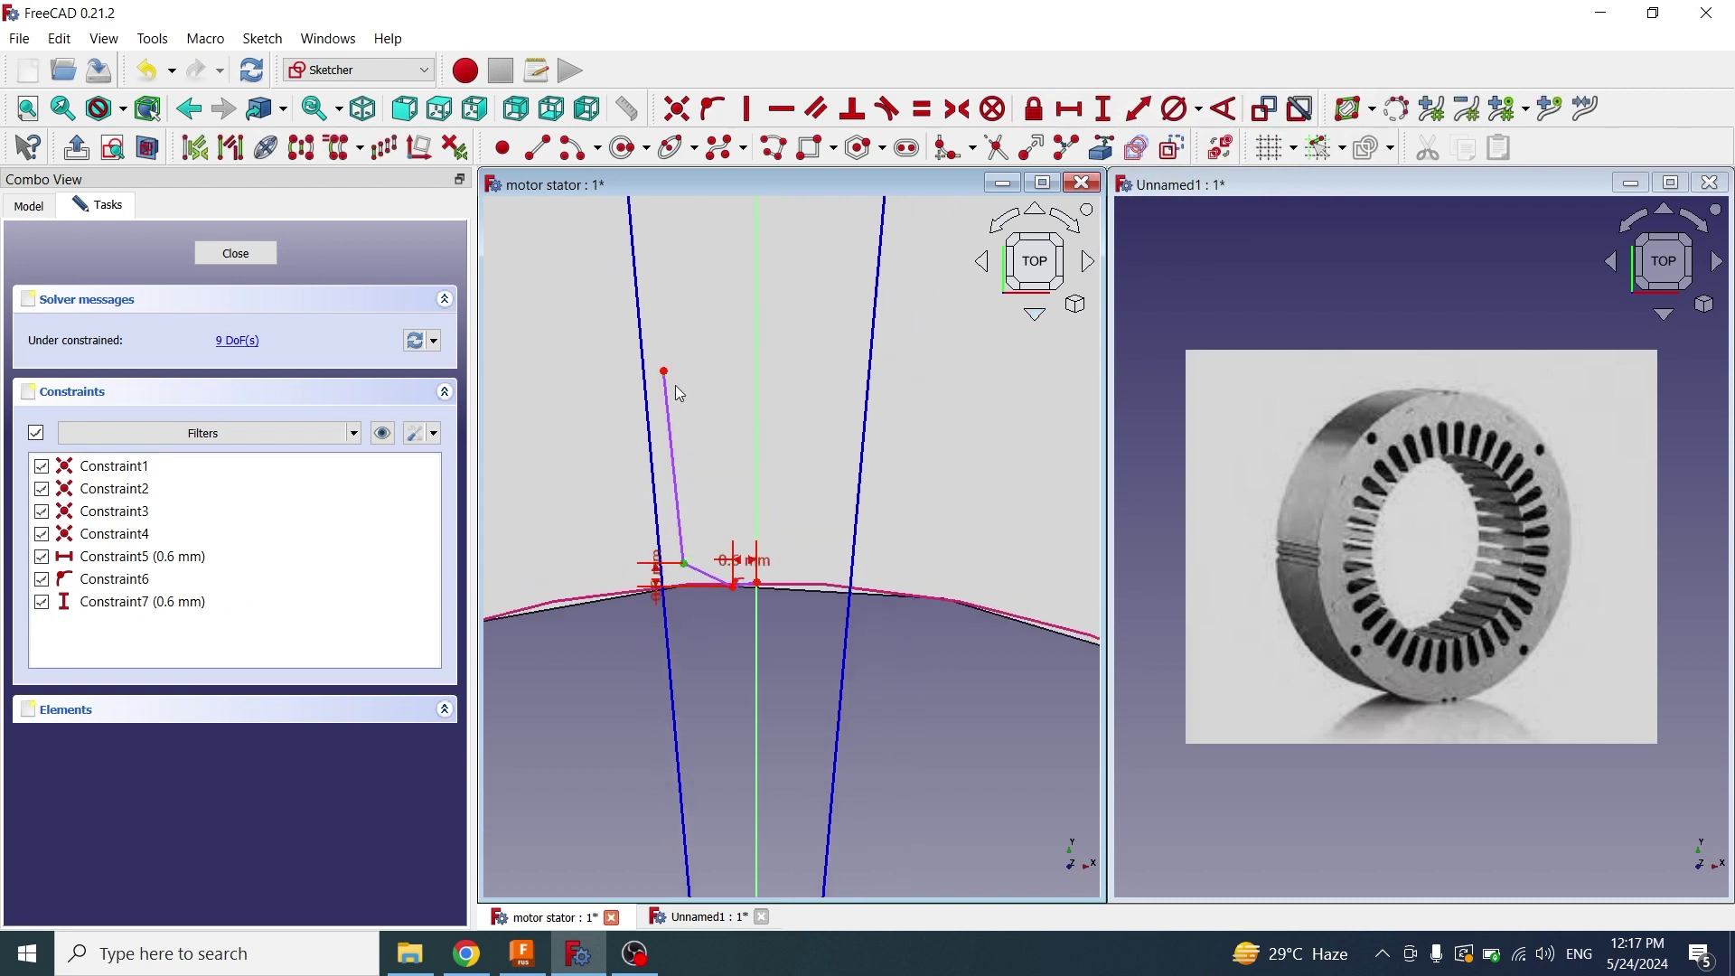
click(1069, 108)
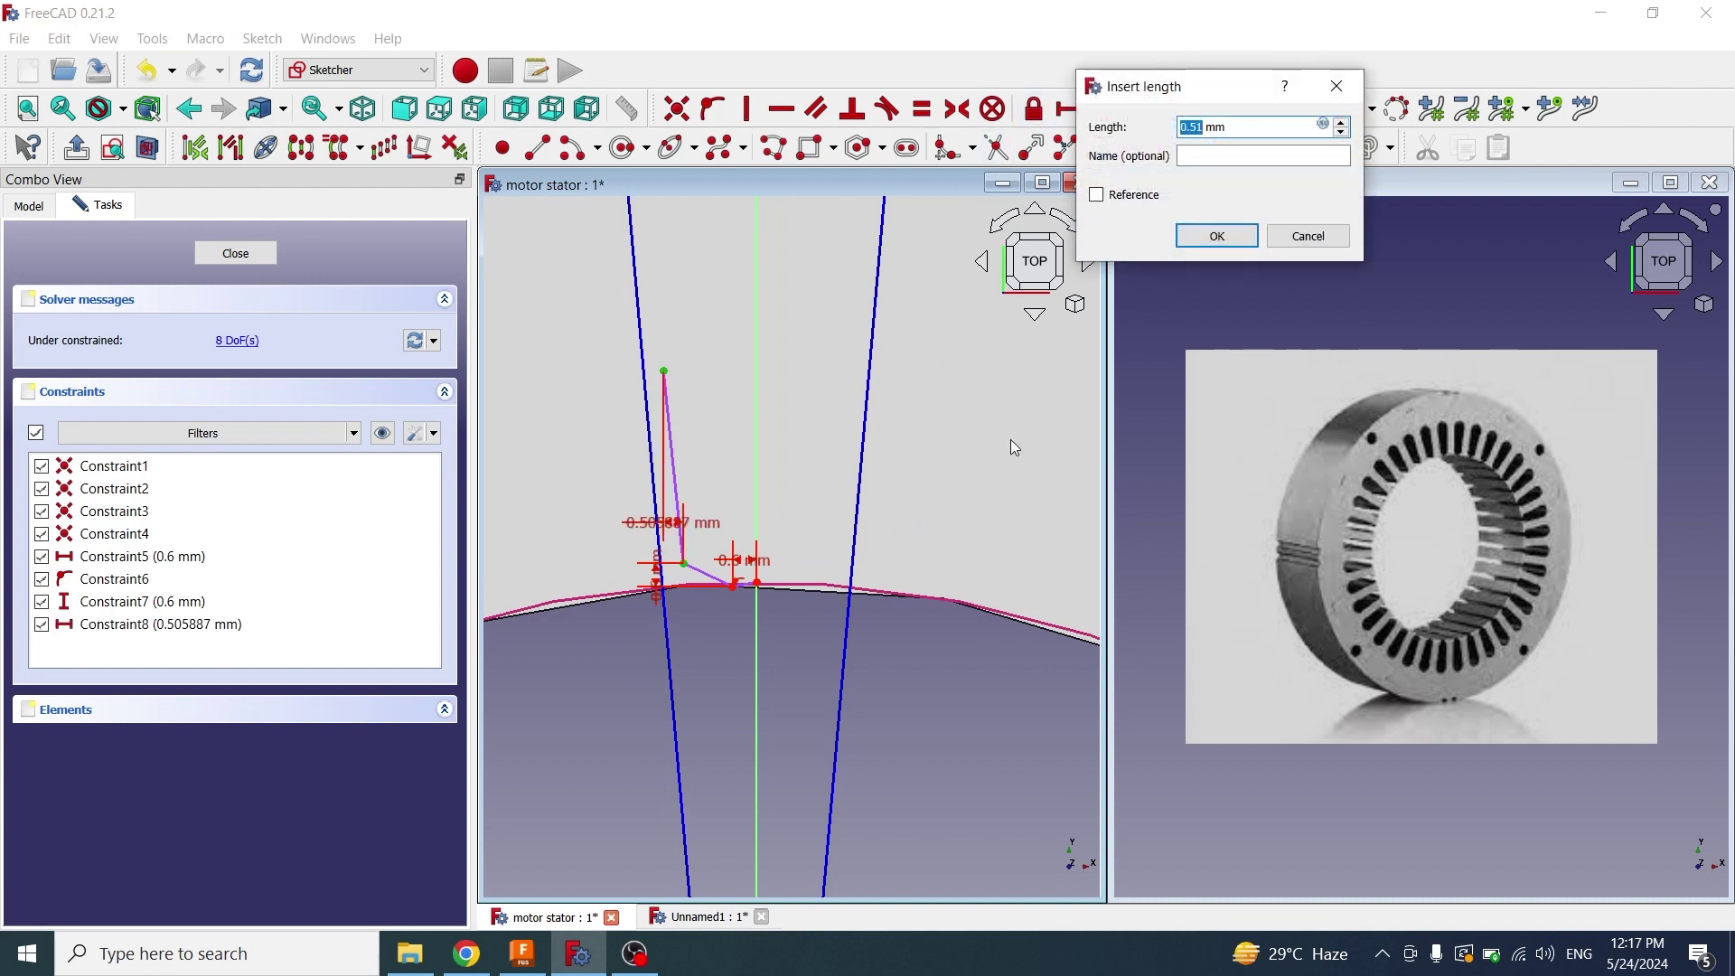
text(0.6)
key(Return)
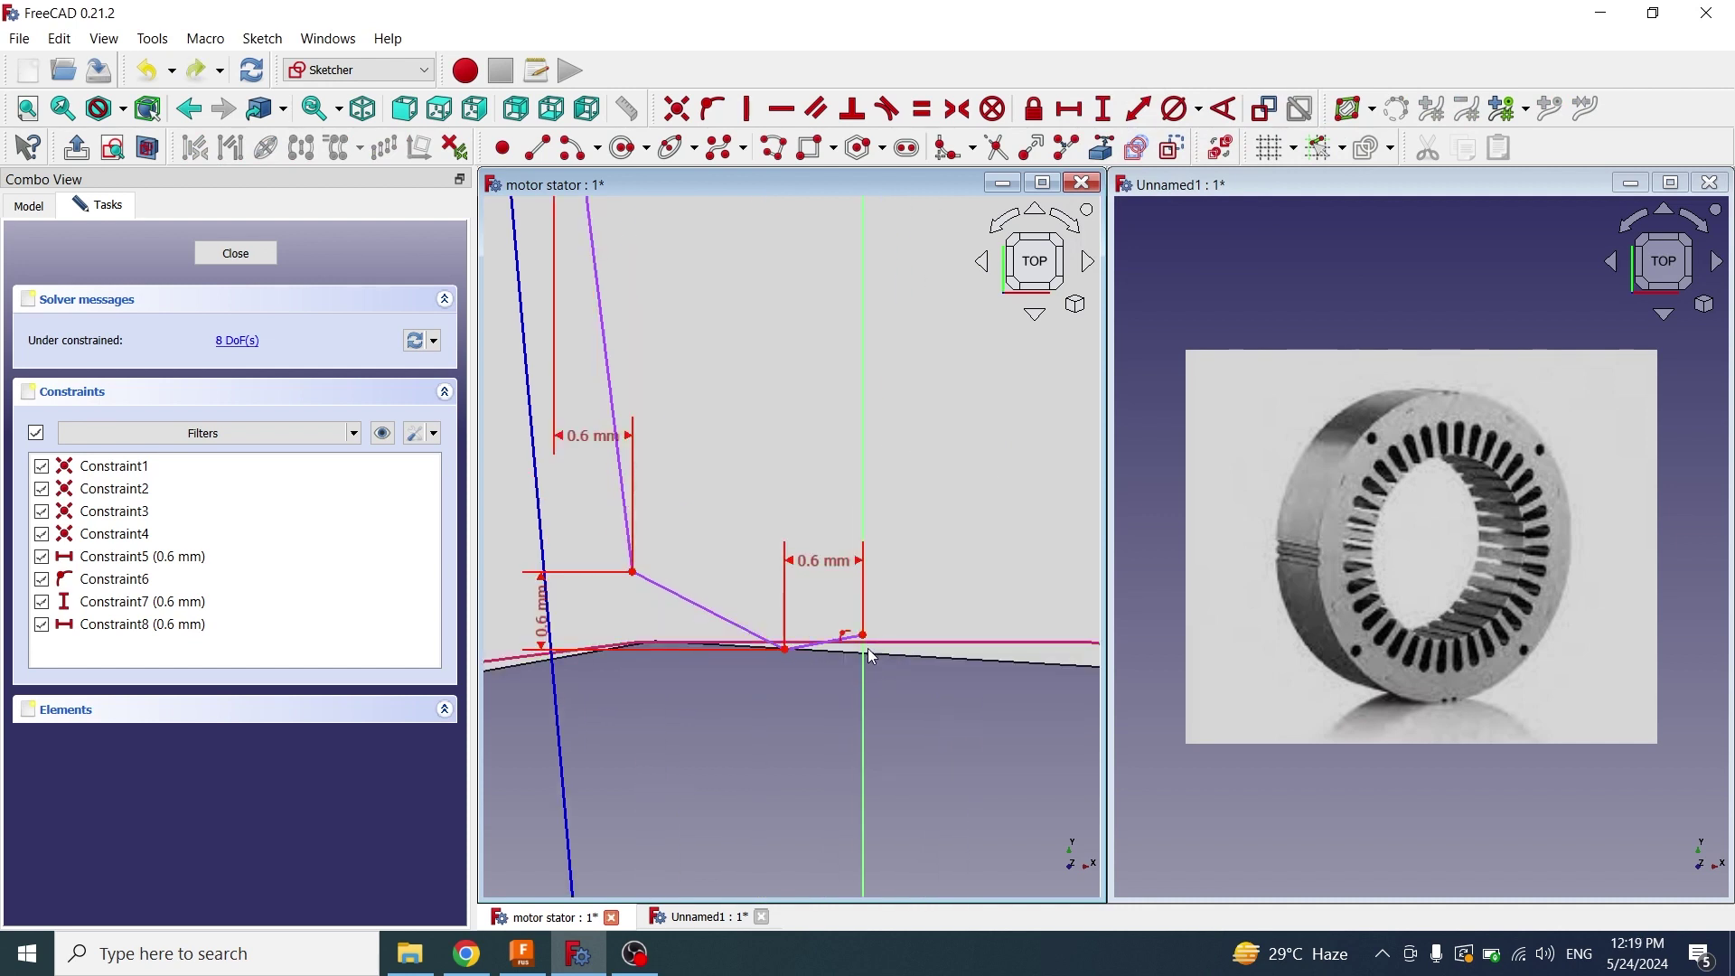
Constrain both endpoints of the slot's short base segment onto the ring's referenced inner edge
click(862, 634)
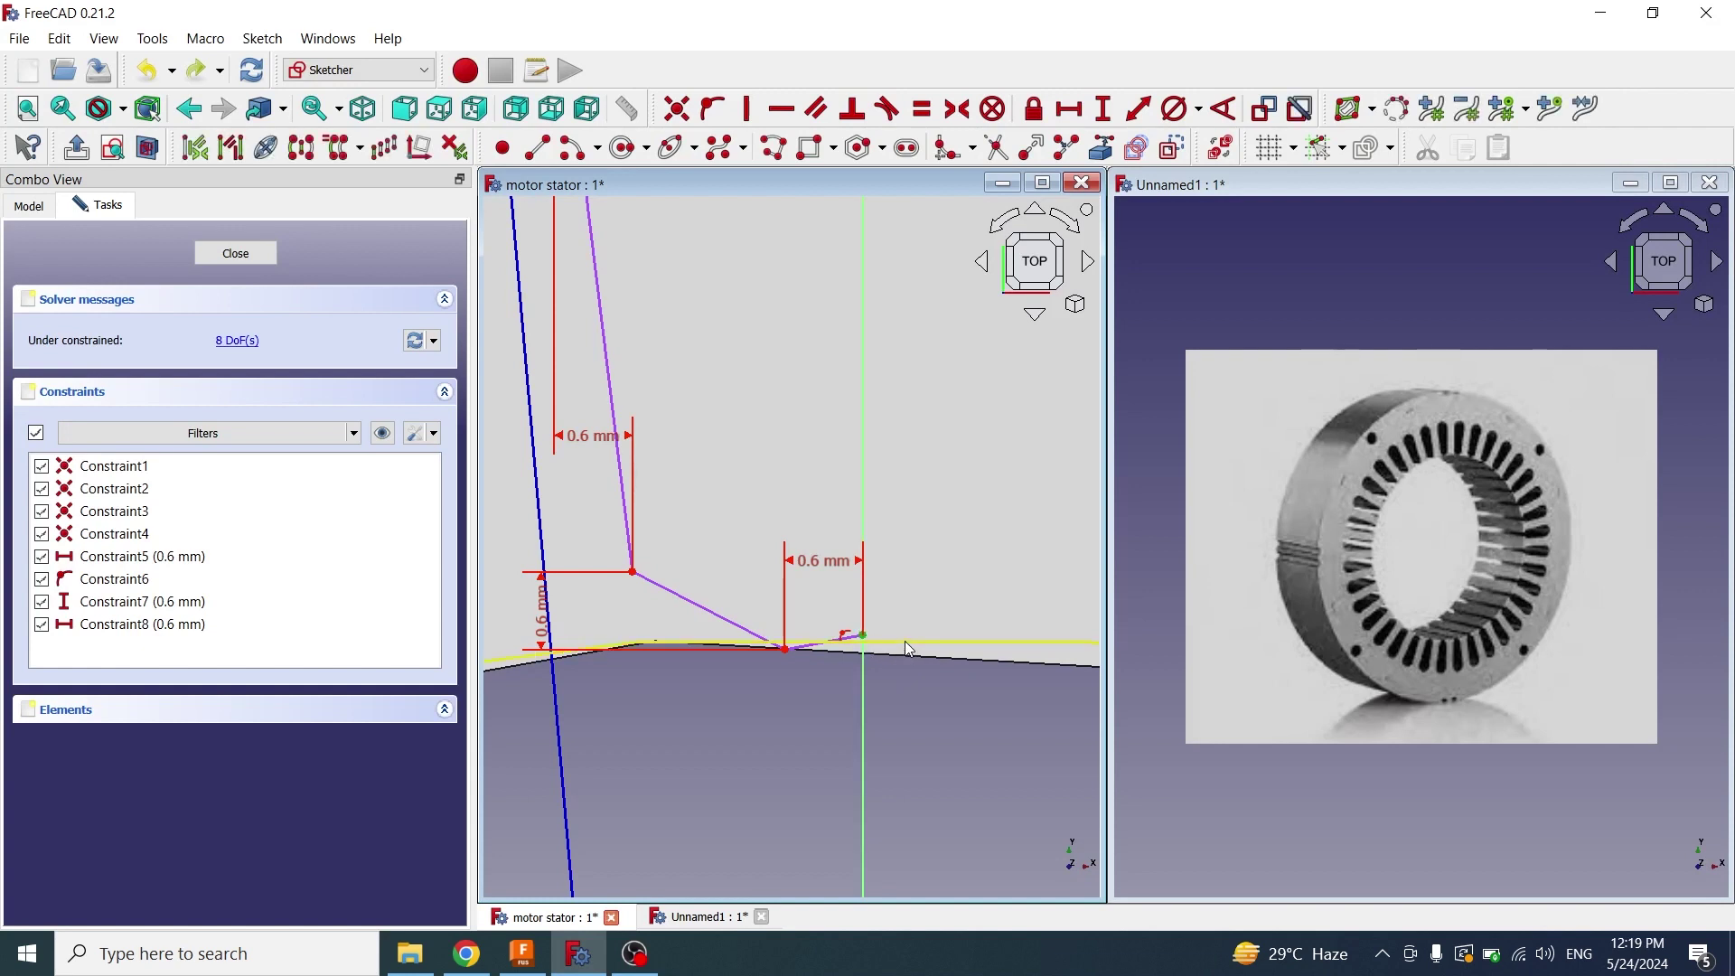
click(904, 642)
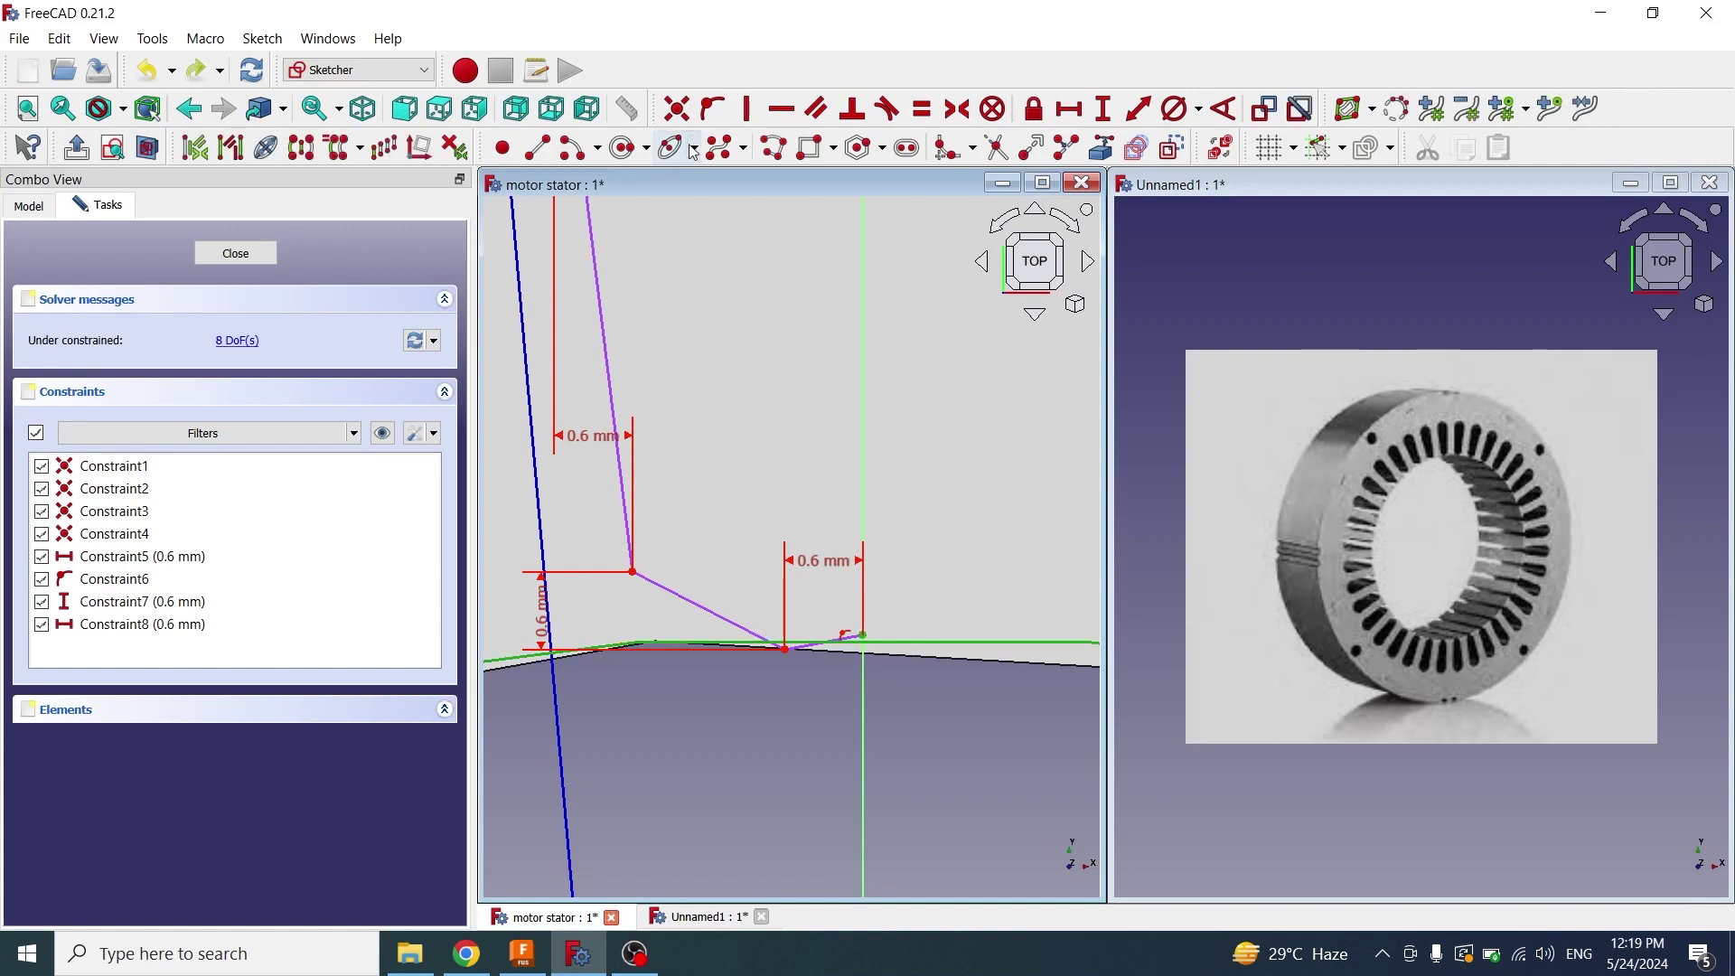
click(713, 110)
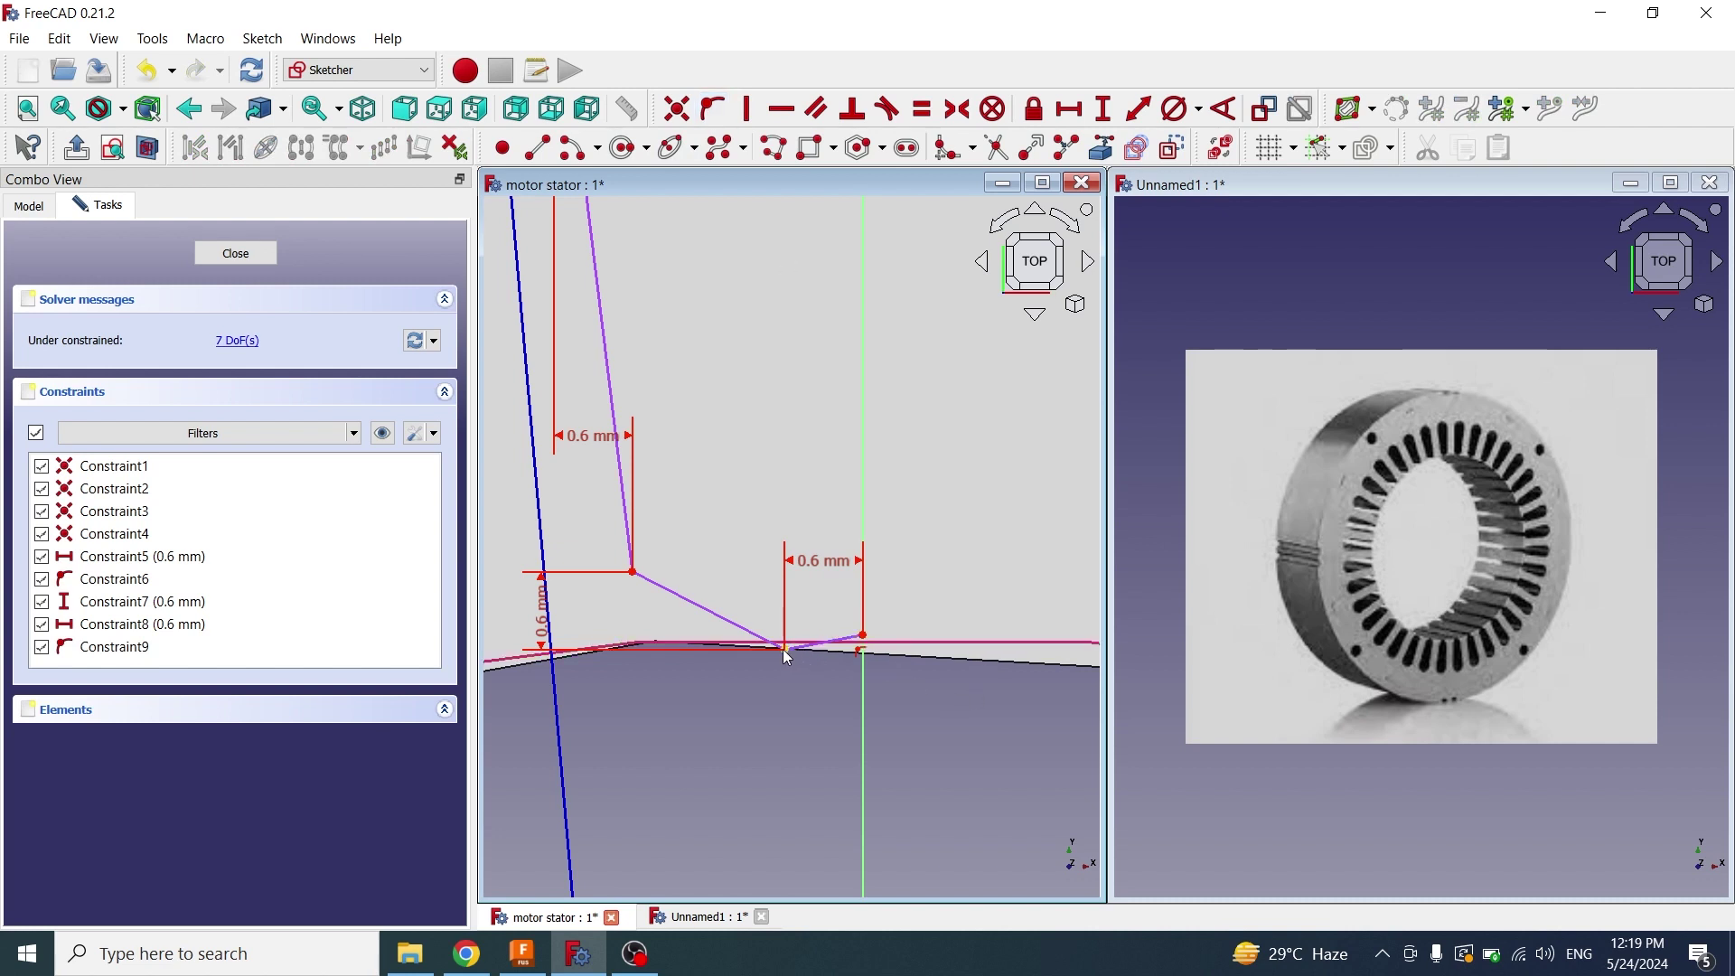
click(684, 642)
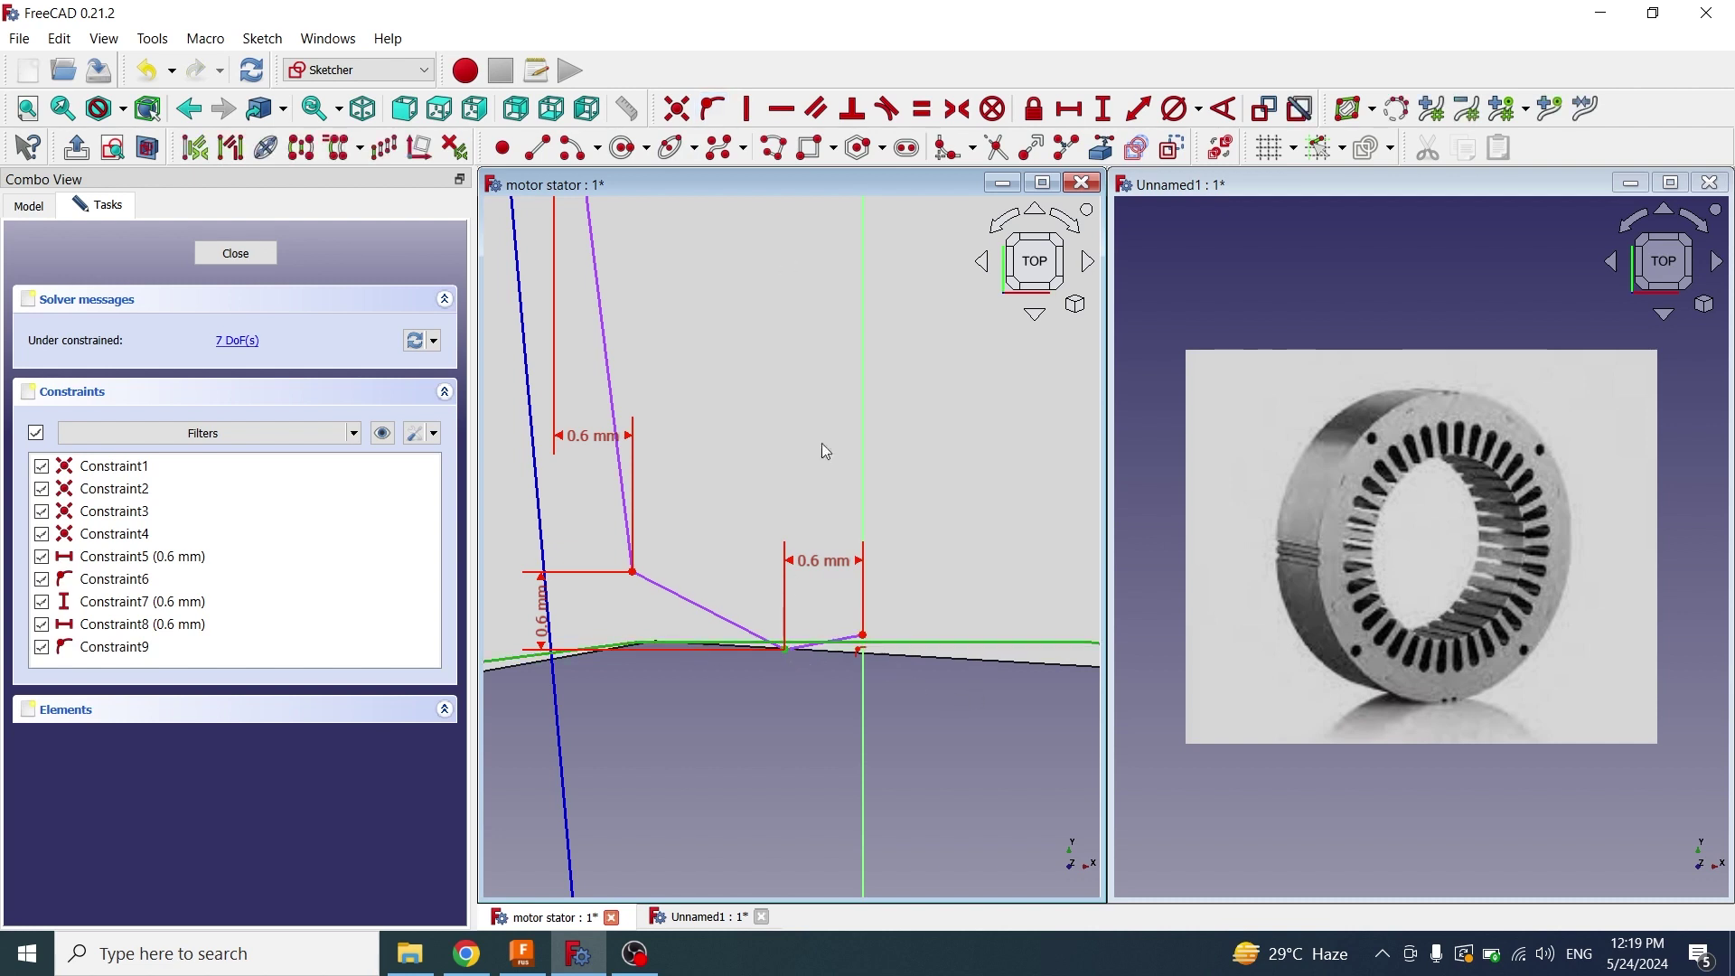
click(708, 106)
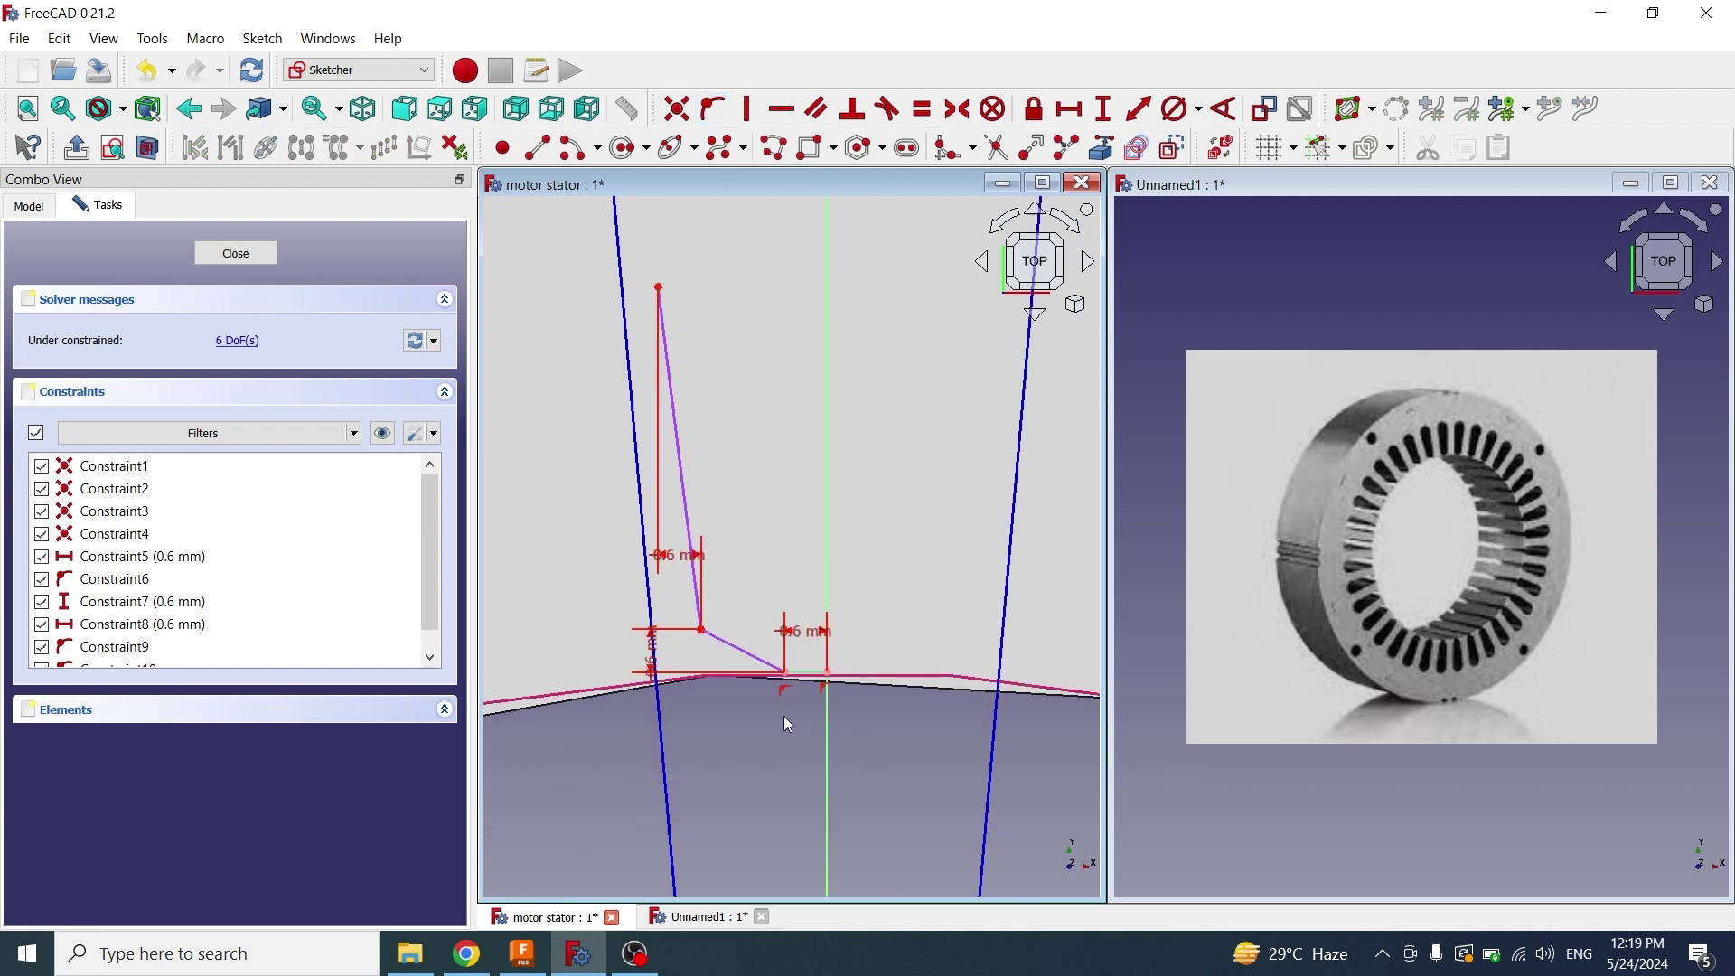
Constrain the vertical distance between the long upper segment's two endpoints to 7.5 mm
scroll(783, 715, down, 1)
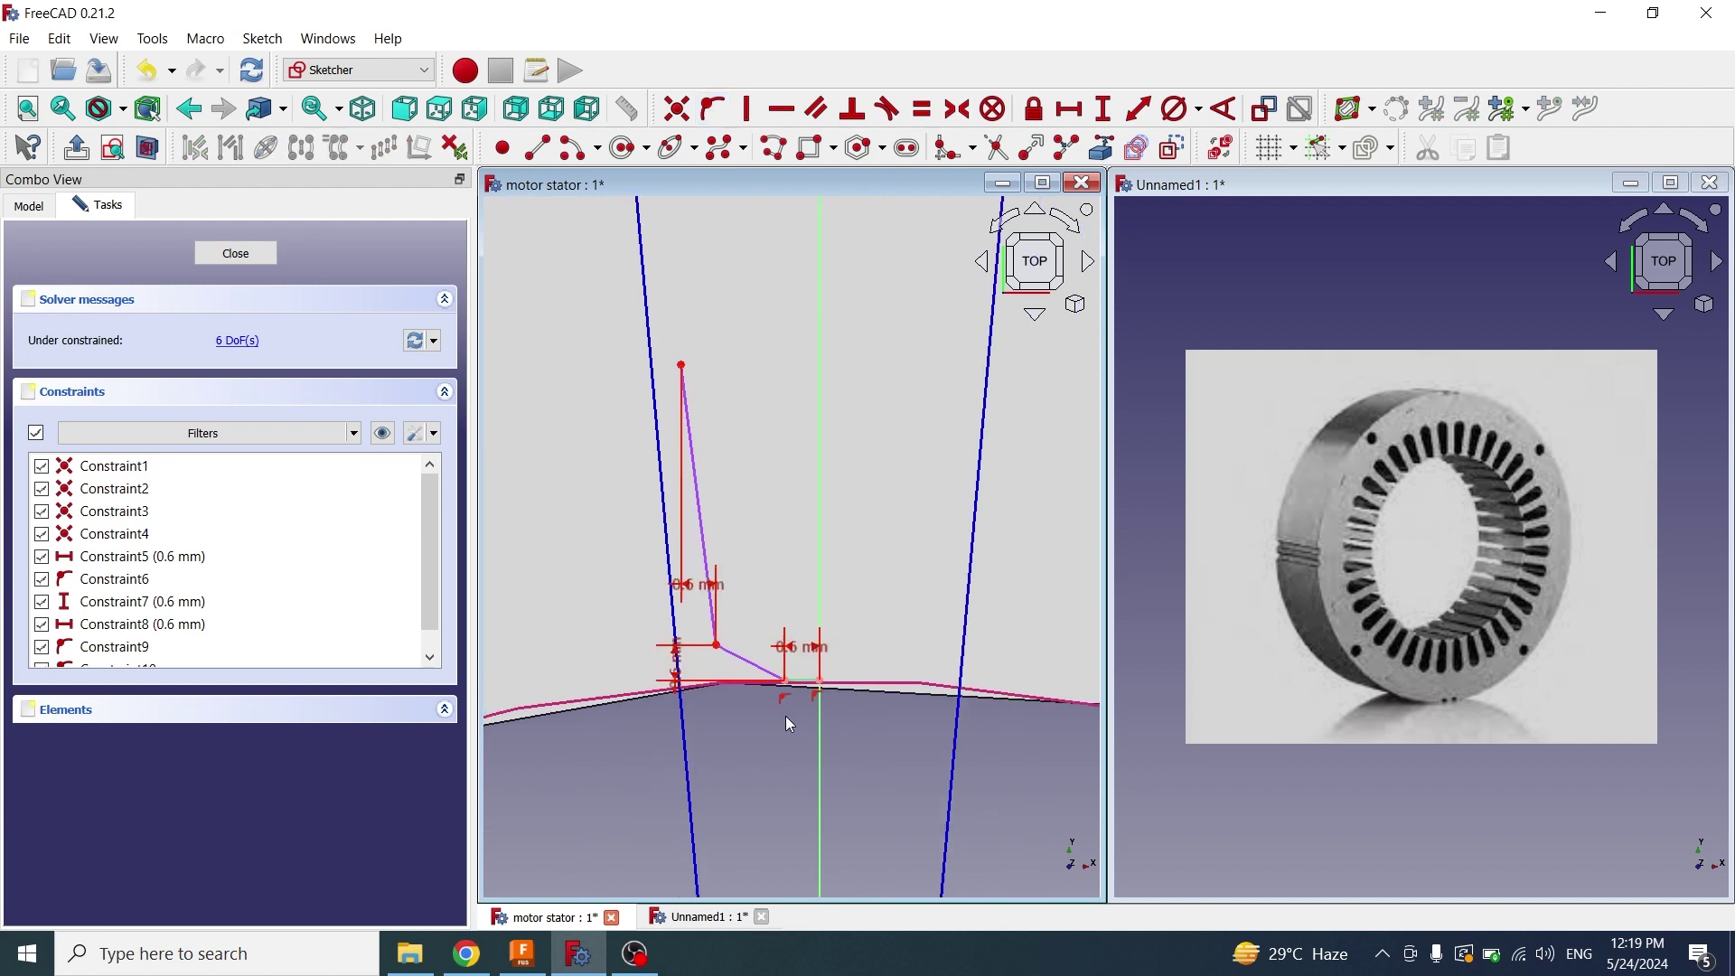
click(717, 644)
click(681, 366)
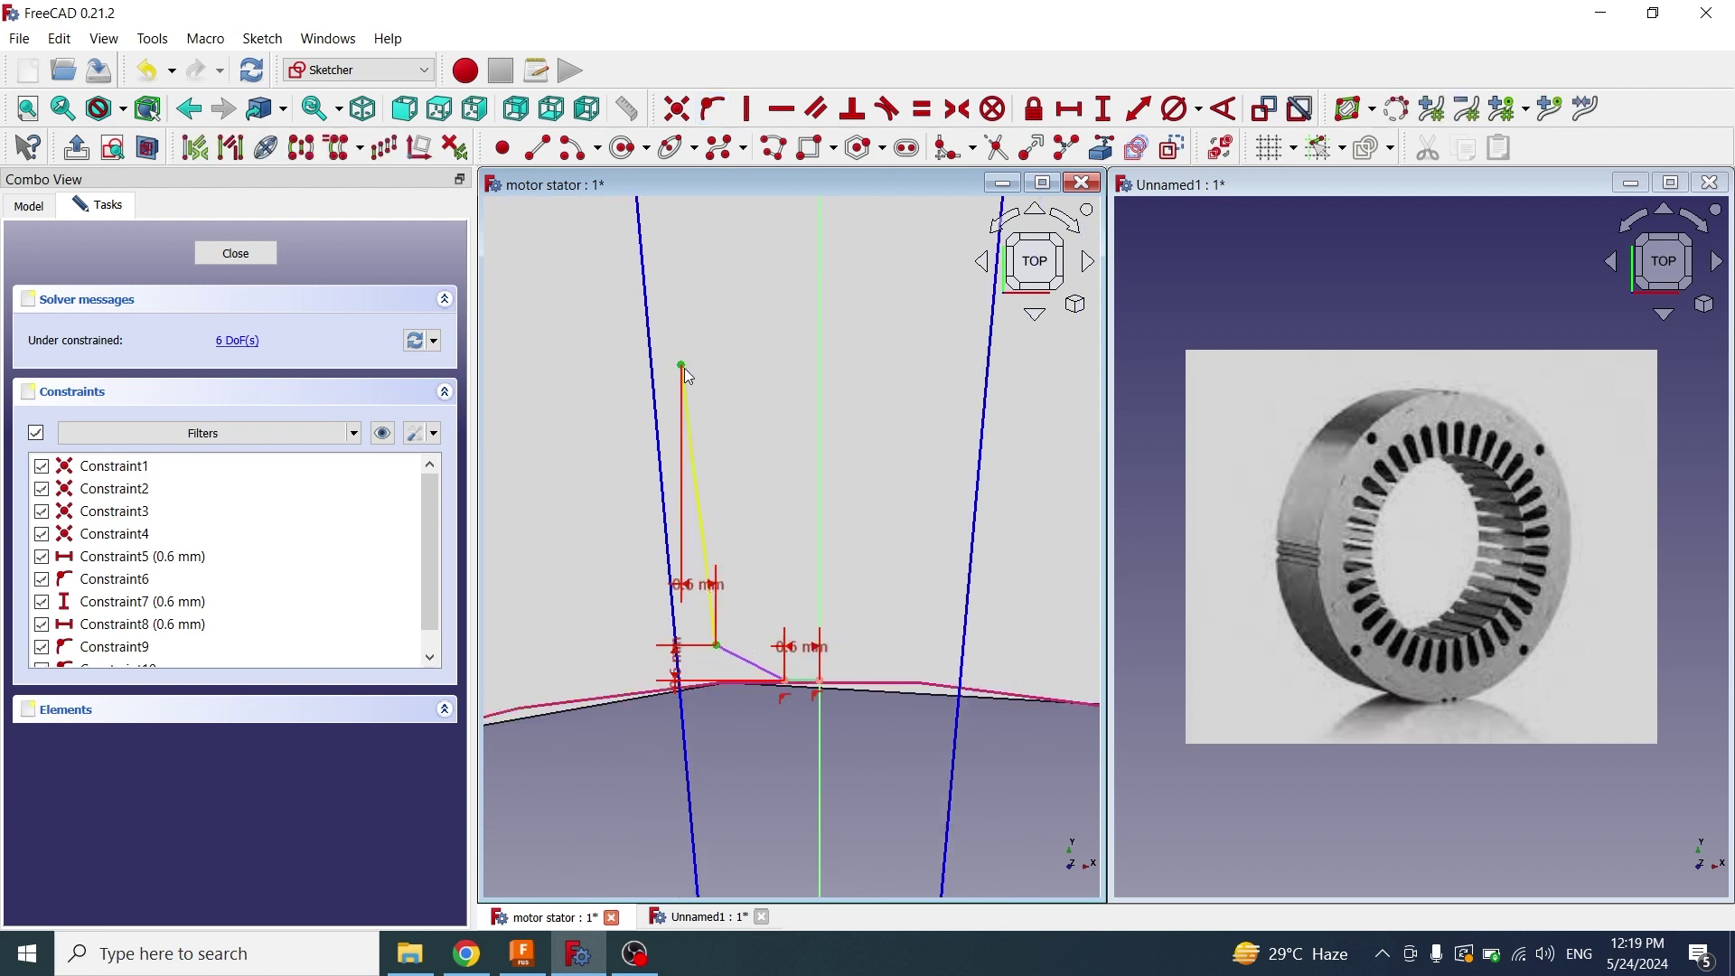
click(1103, 108)
text(7)
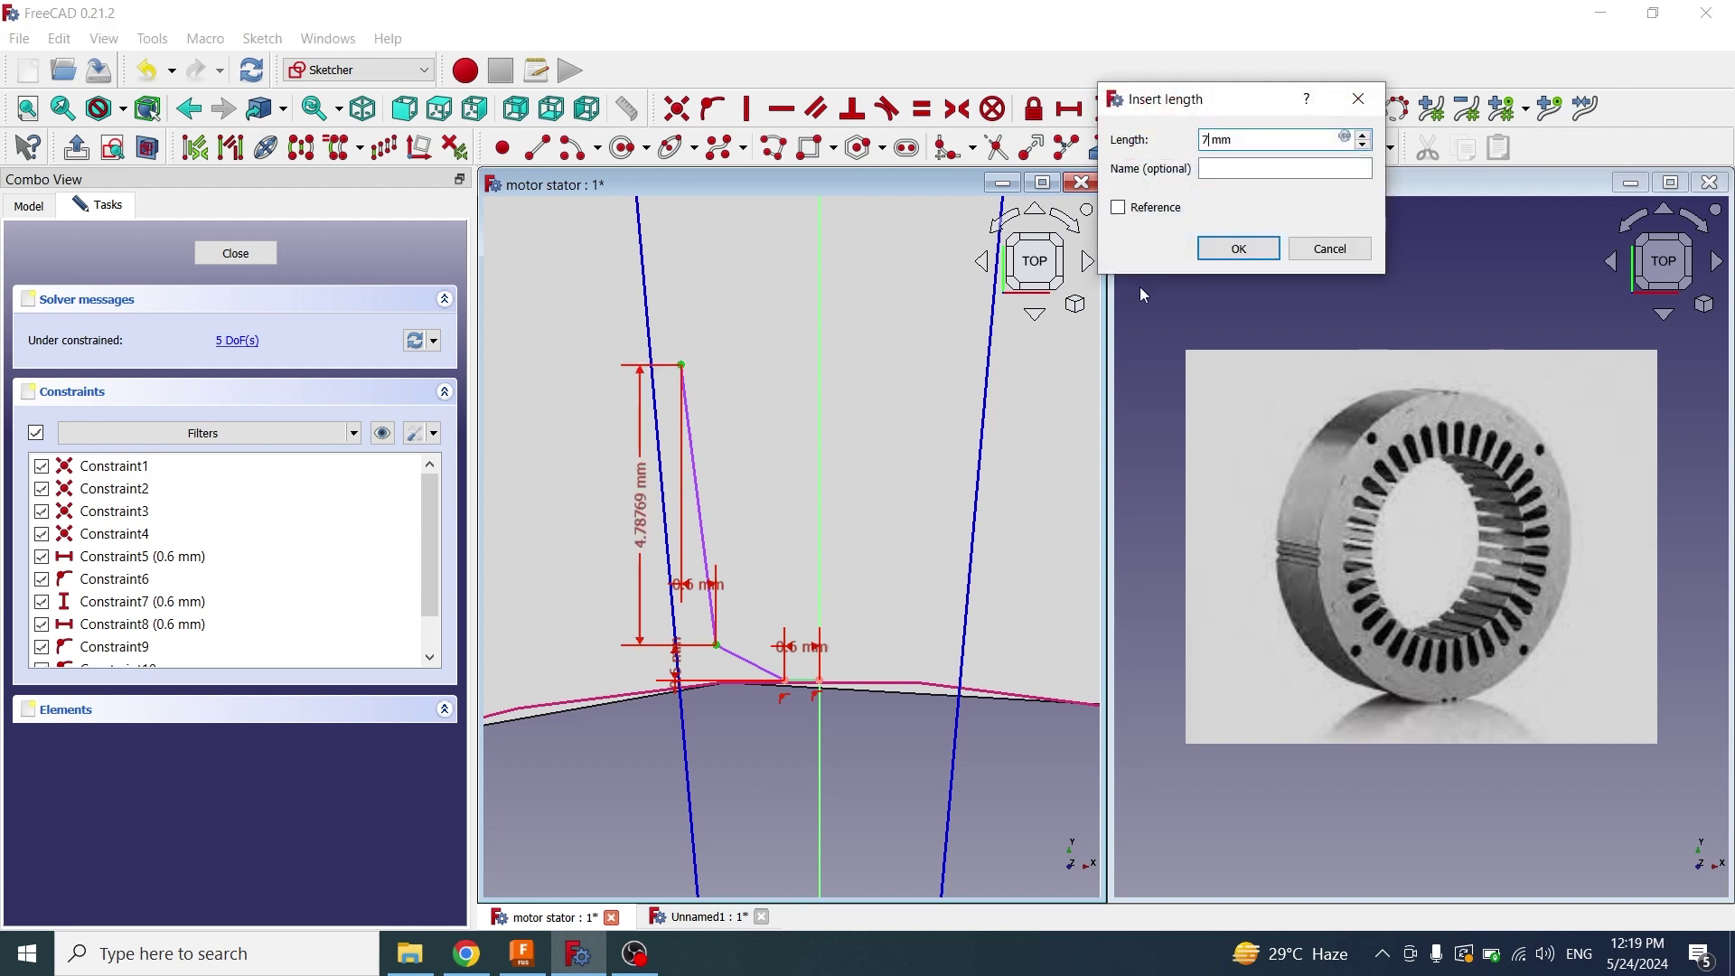
text(.5)
key(Return)
Mirror the three segments of the half slot outline about the vertical axis
scroll(809, 755, down, 3)
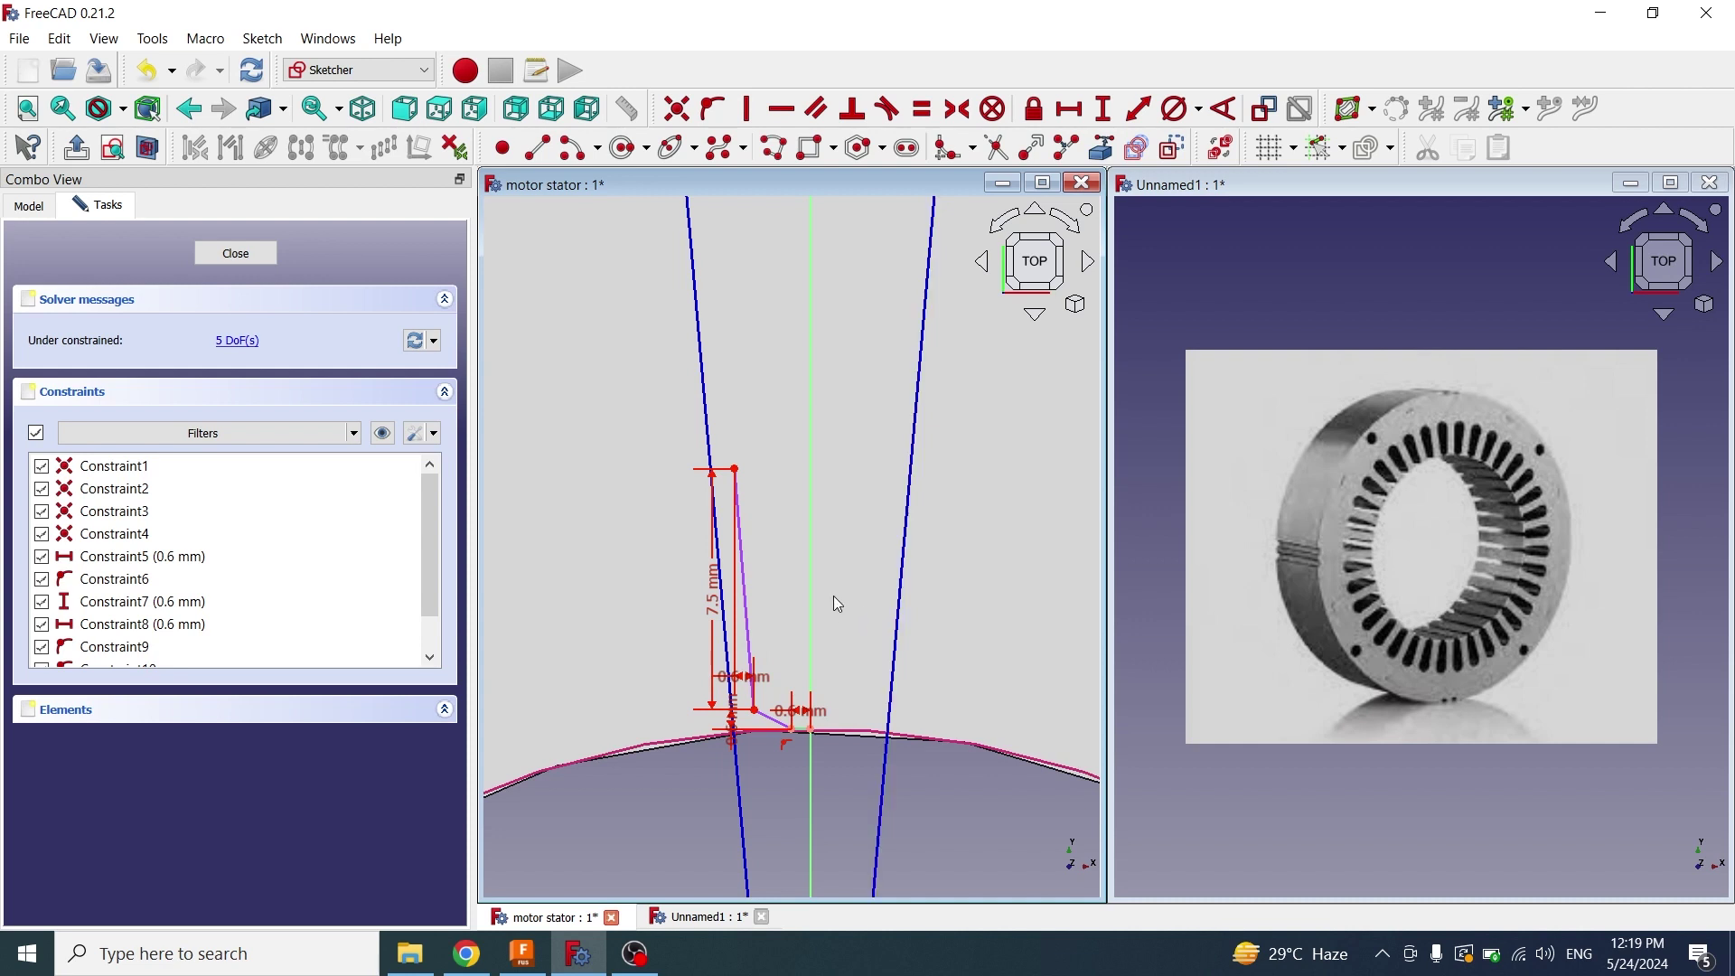
scroll(822, 625, up, 4)
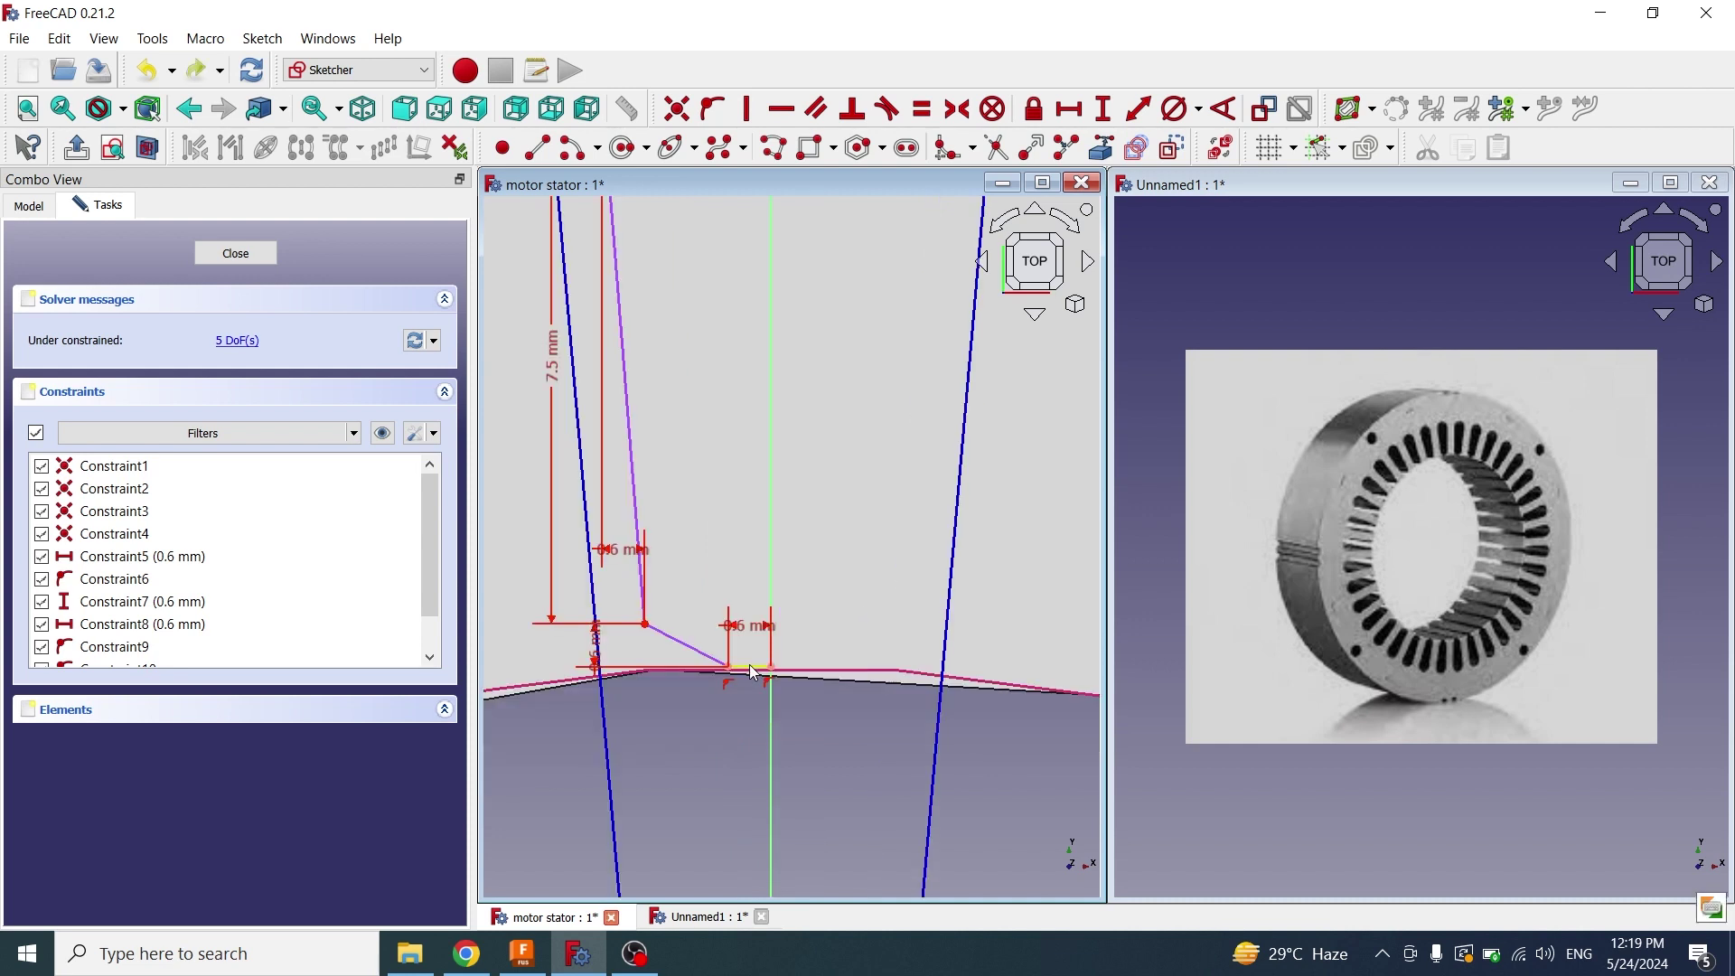
click(633, 501)
click(768, 522)
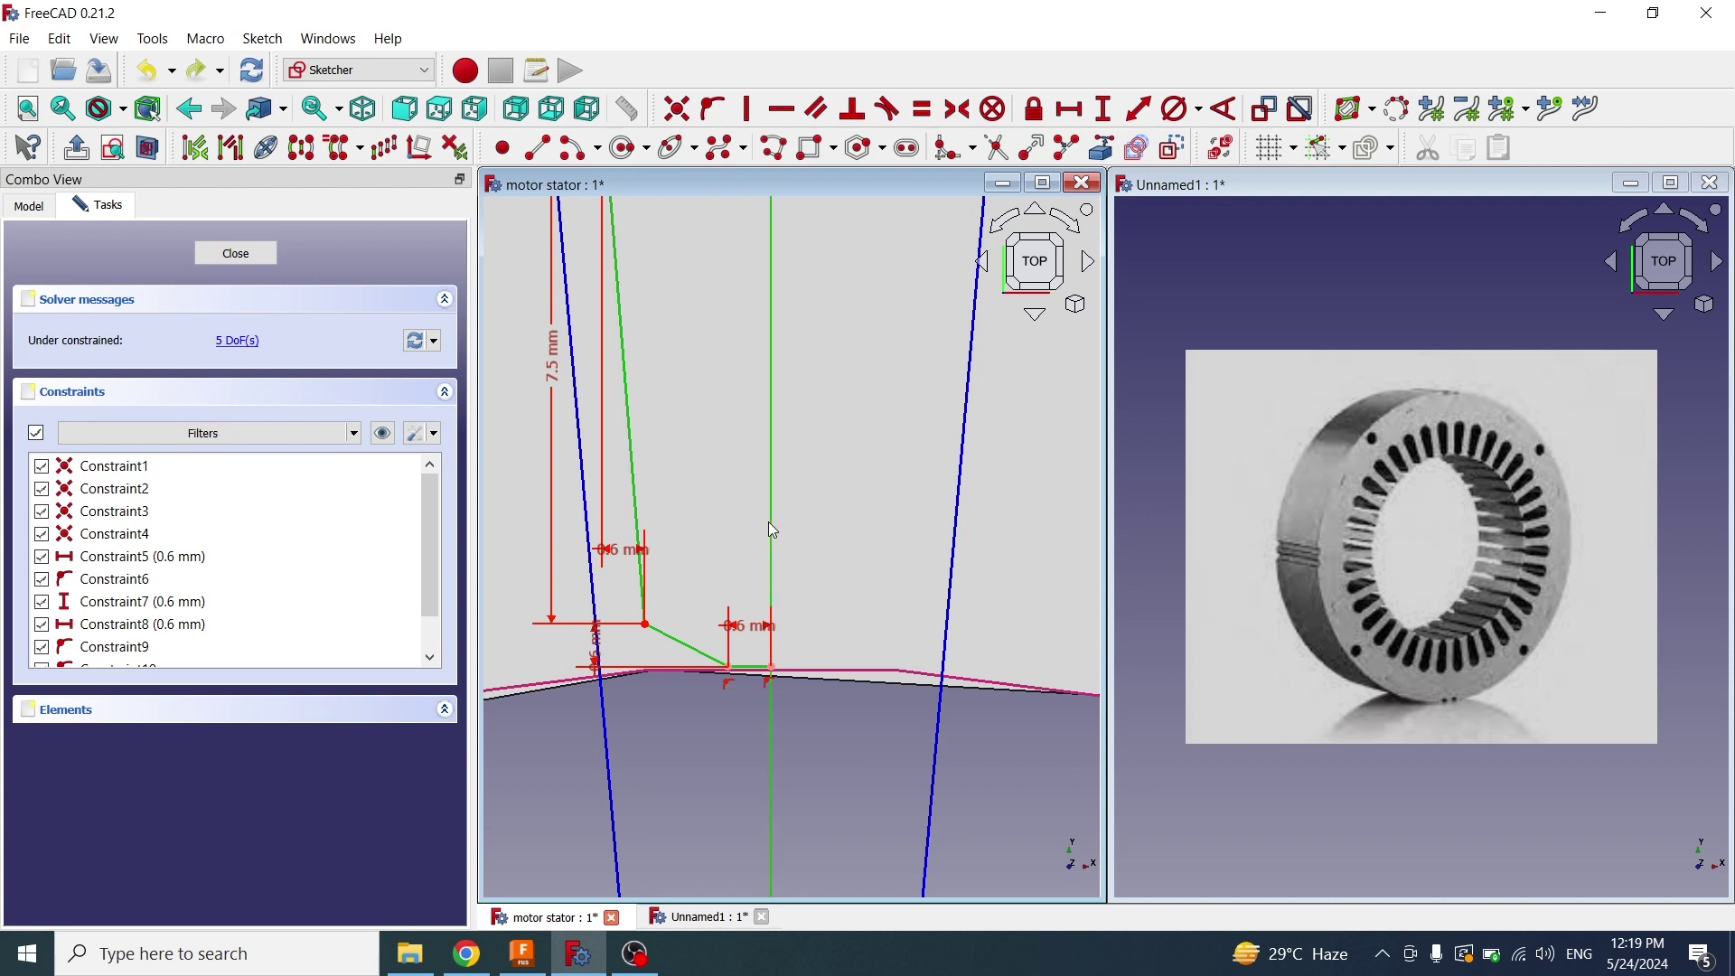
click(301, 148)
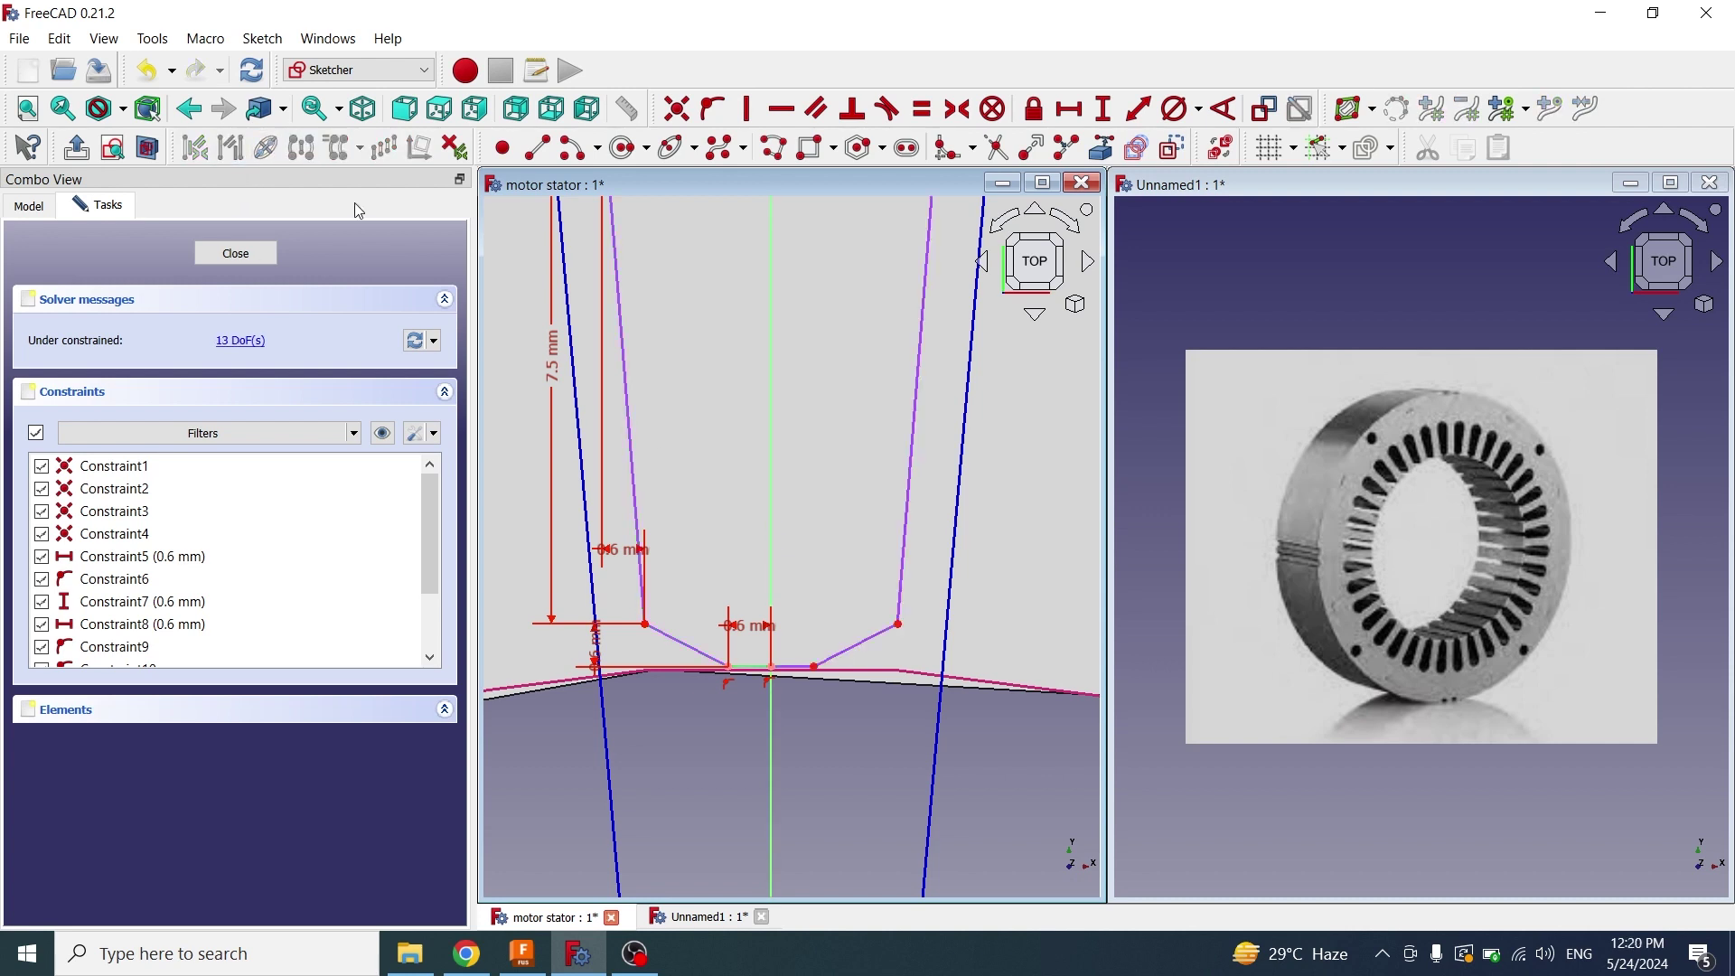
Close the slot's outer end with a three-point arc, about 4.84 mm in diameter, joining the upper endpoints of both long segments
scroll(674, 679, down, 3)
scroll(777, 687, up, 1)
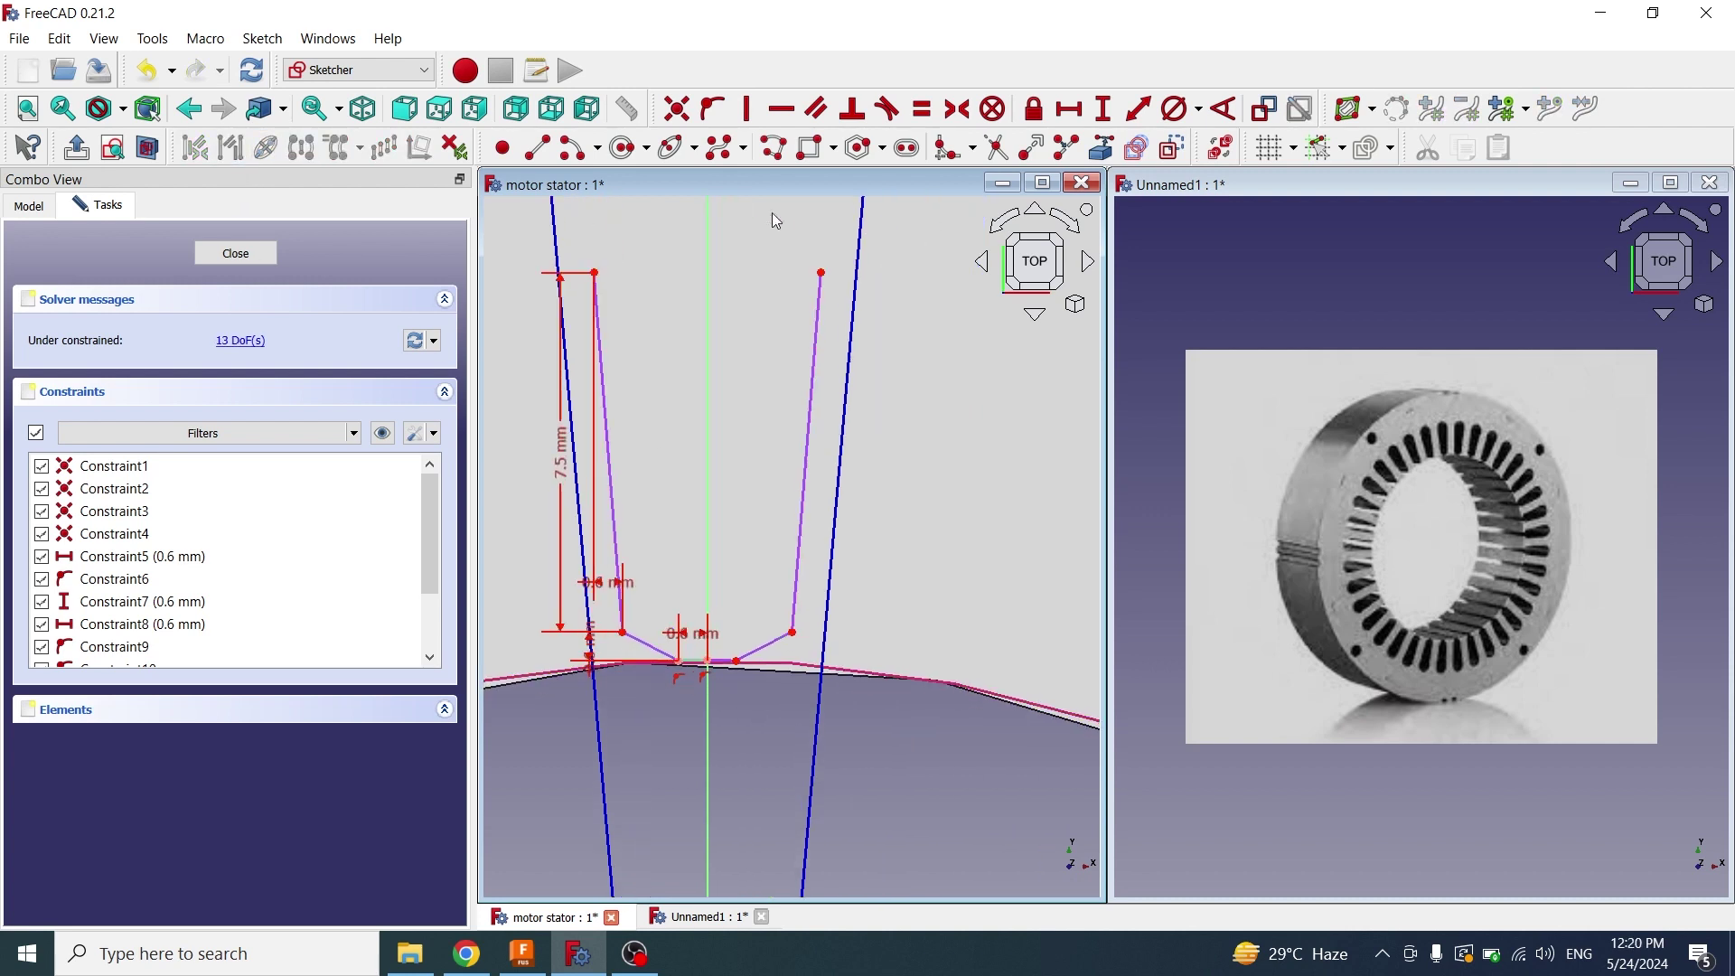
click(597, 148)
click(633, 205)
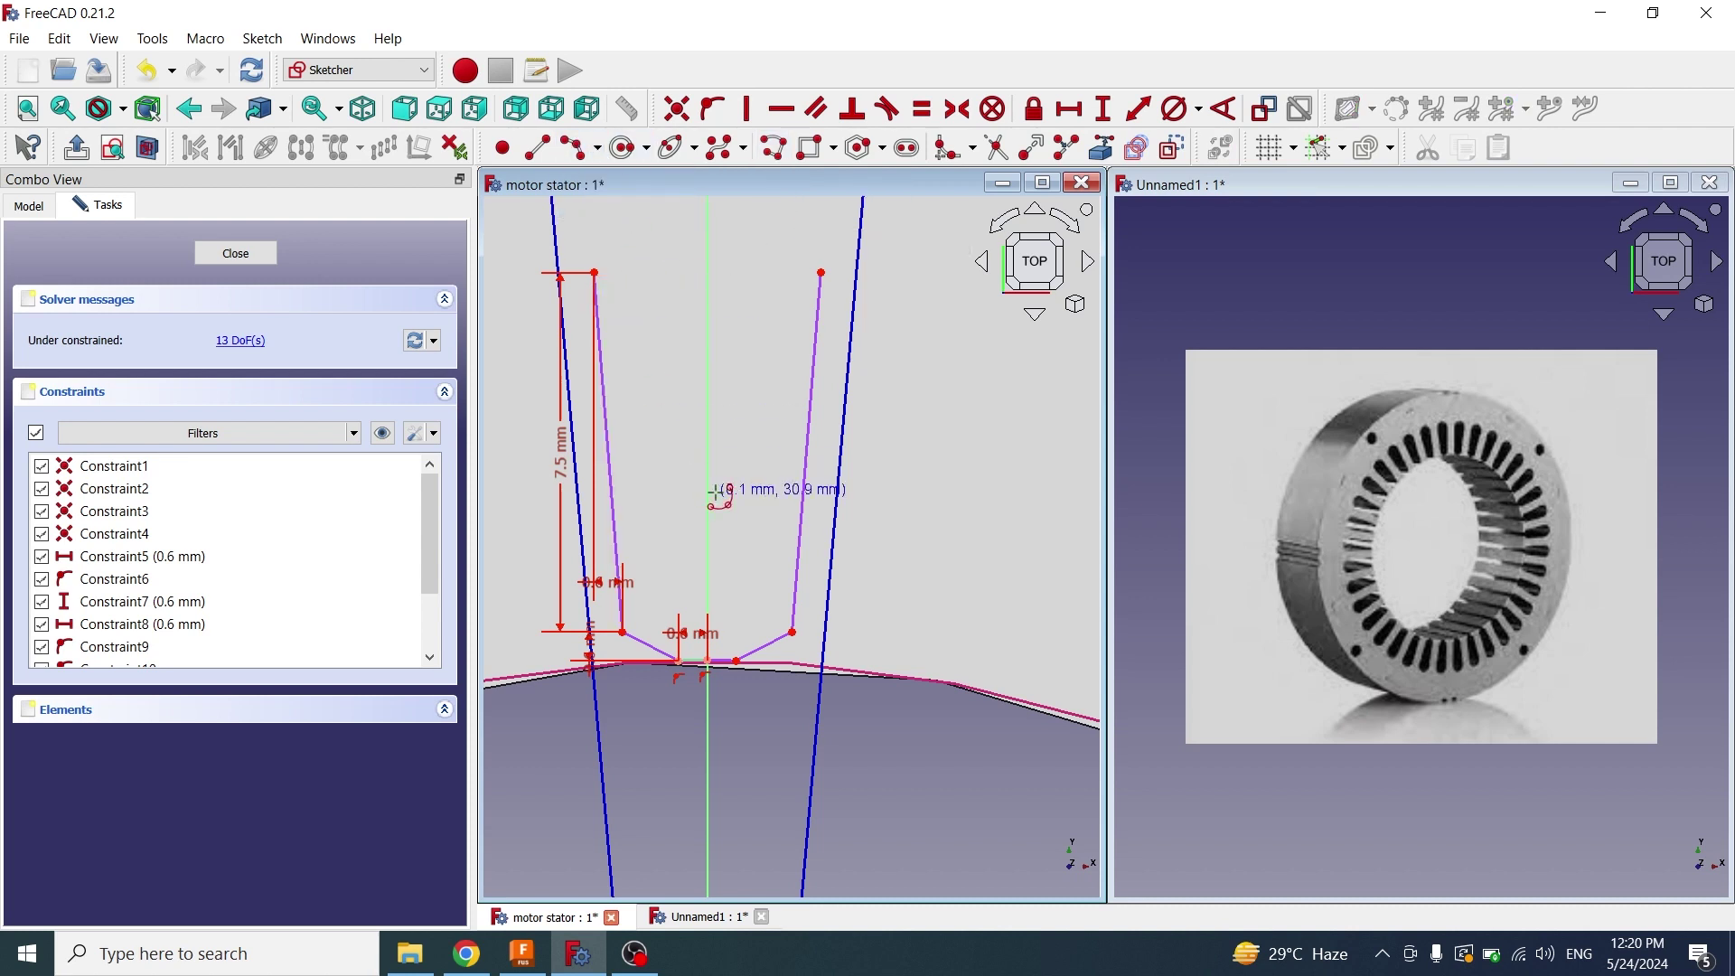
middle_drag(707, 374, 715, 627)
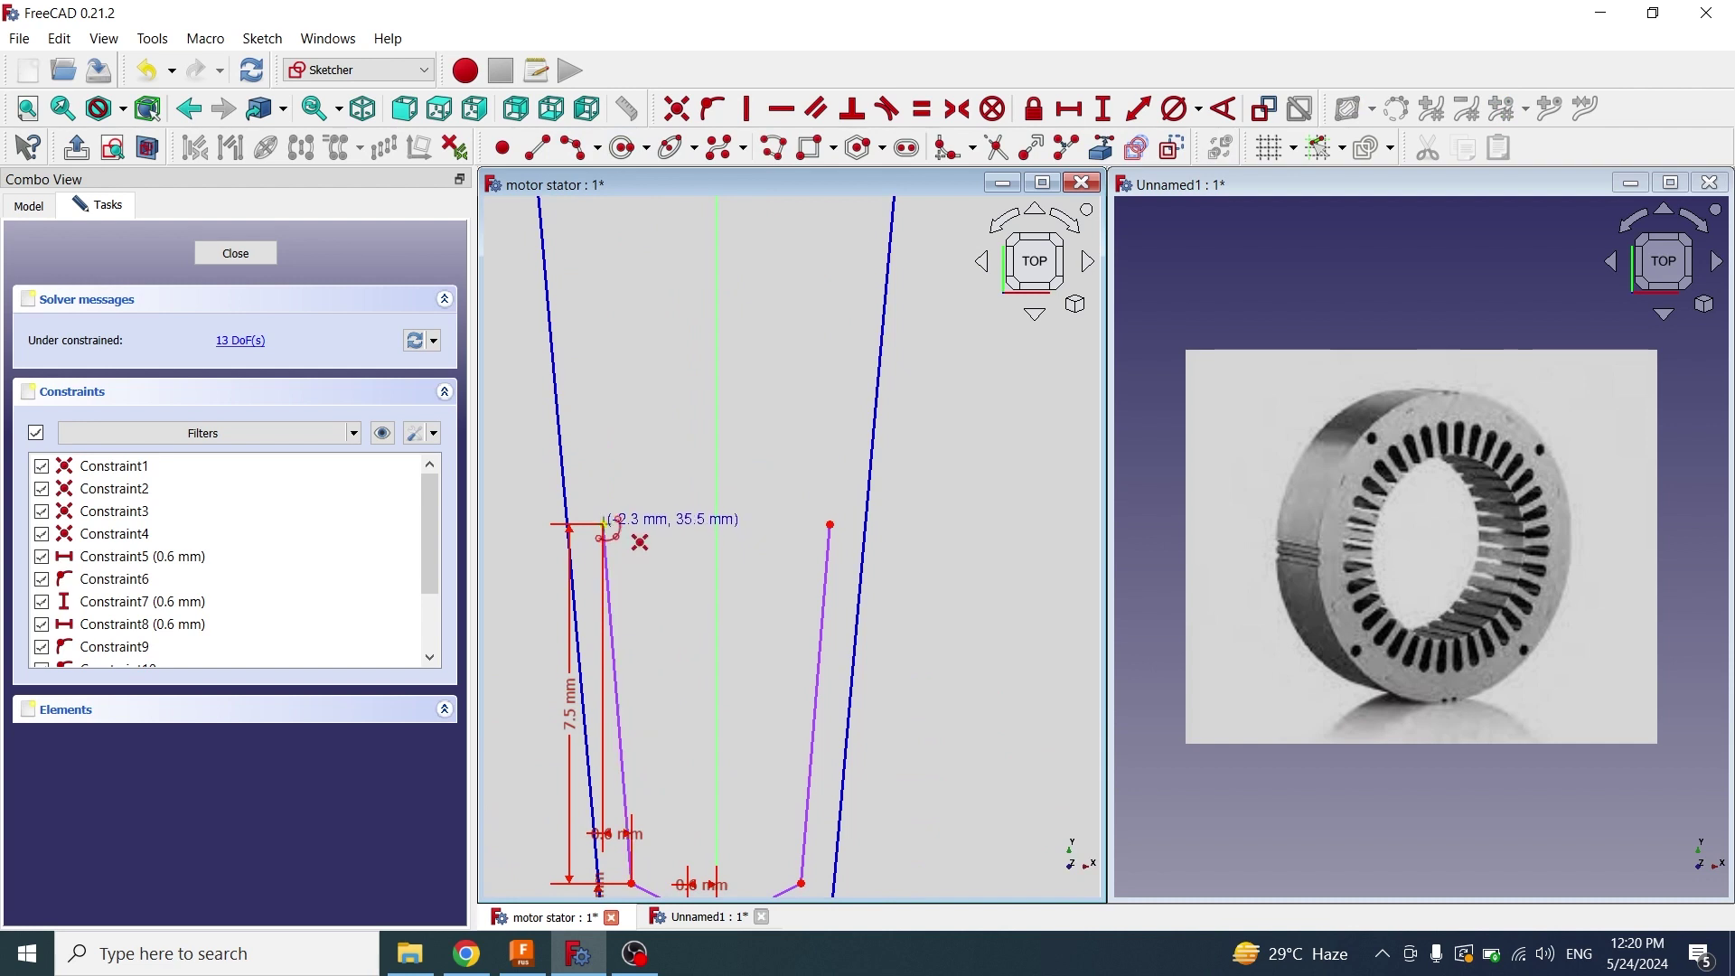
click(605, 521)
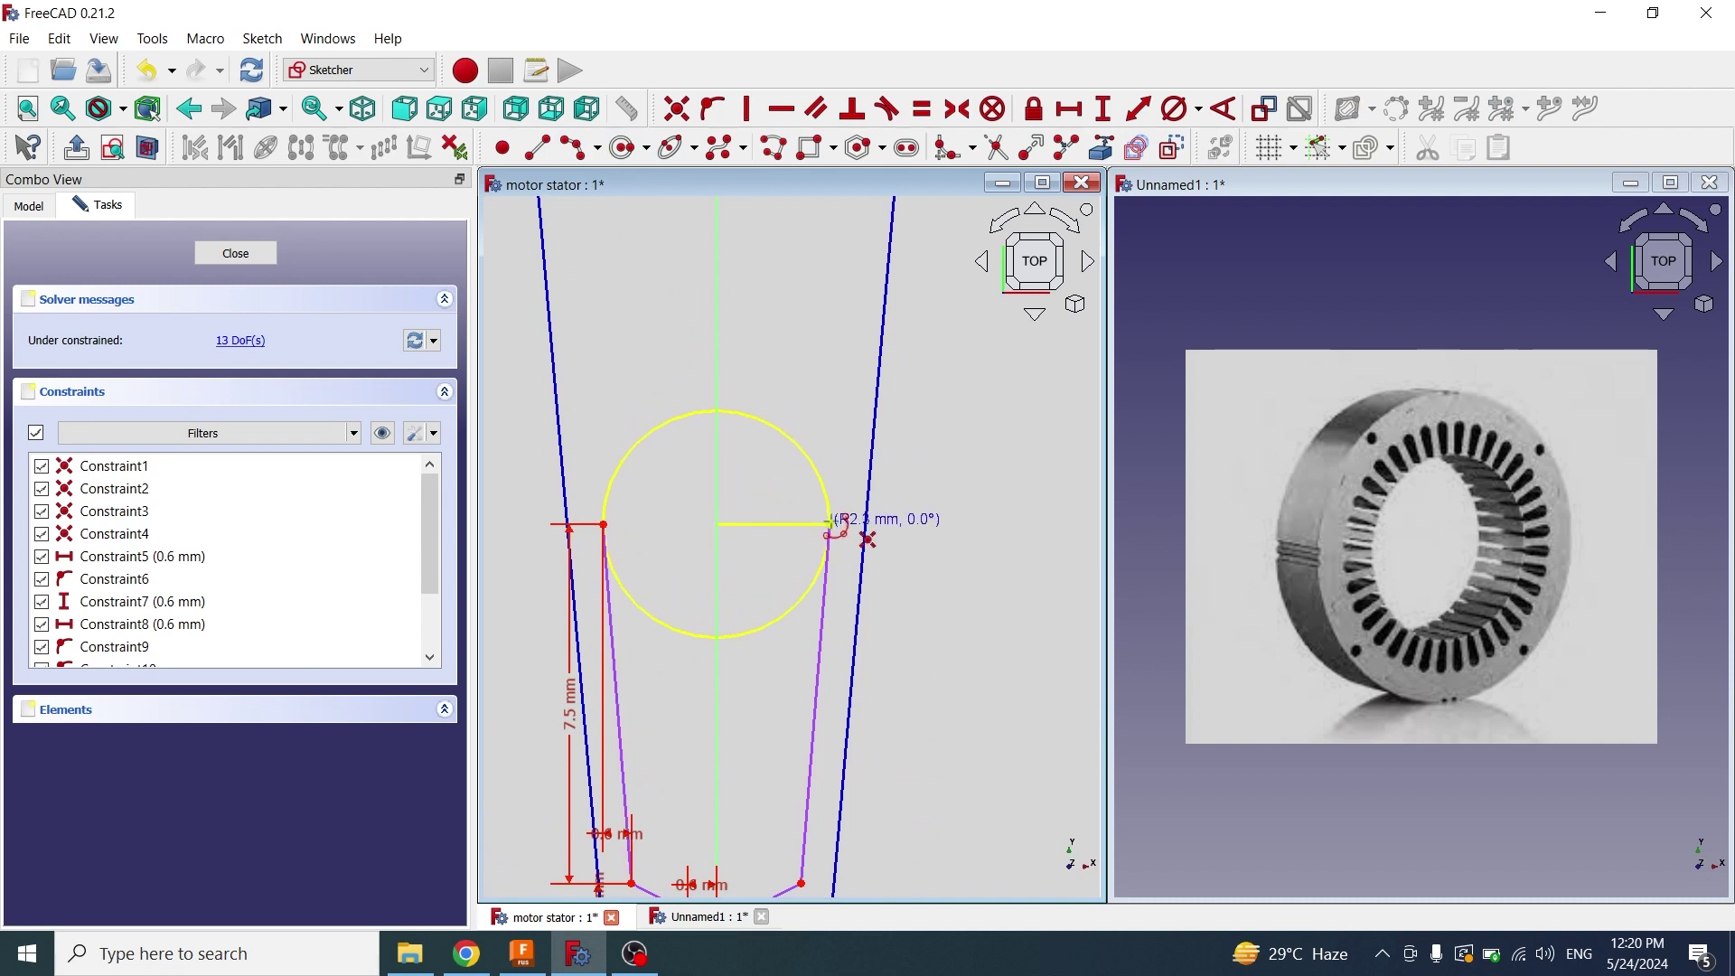
click(830, 524)
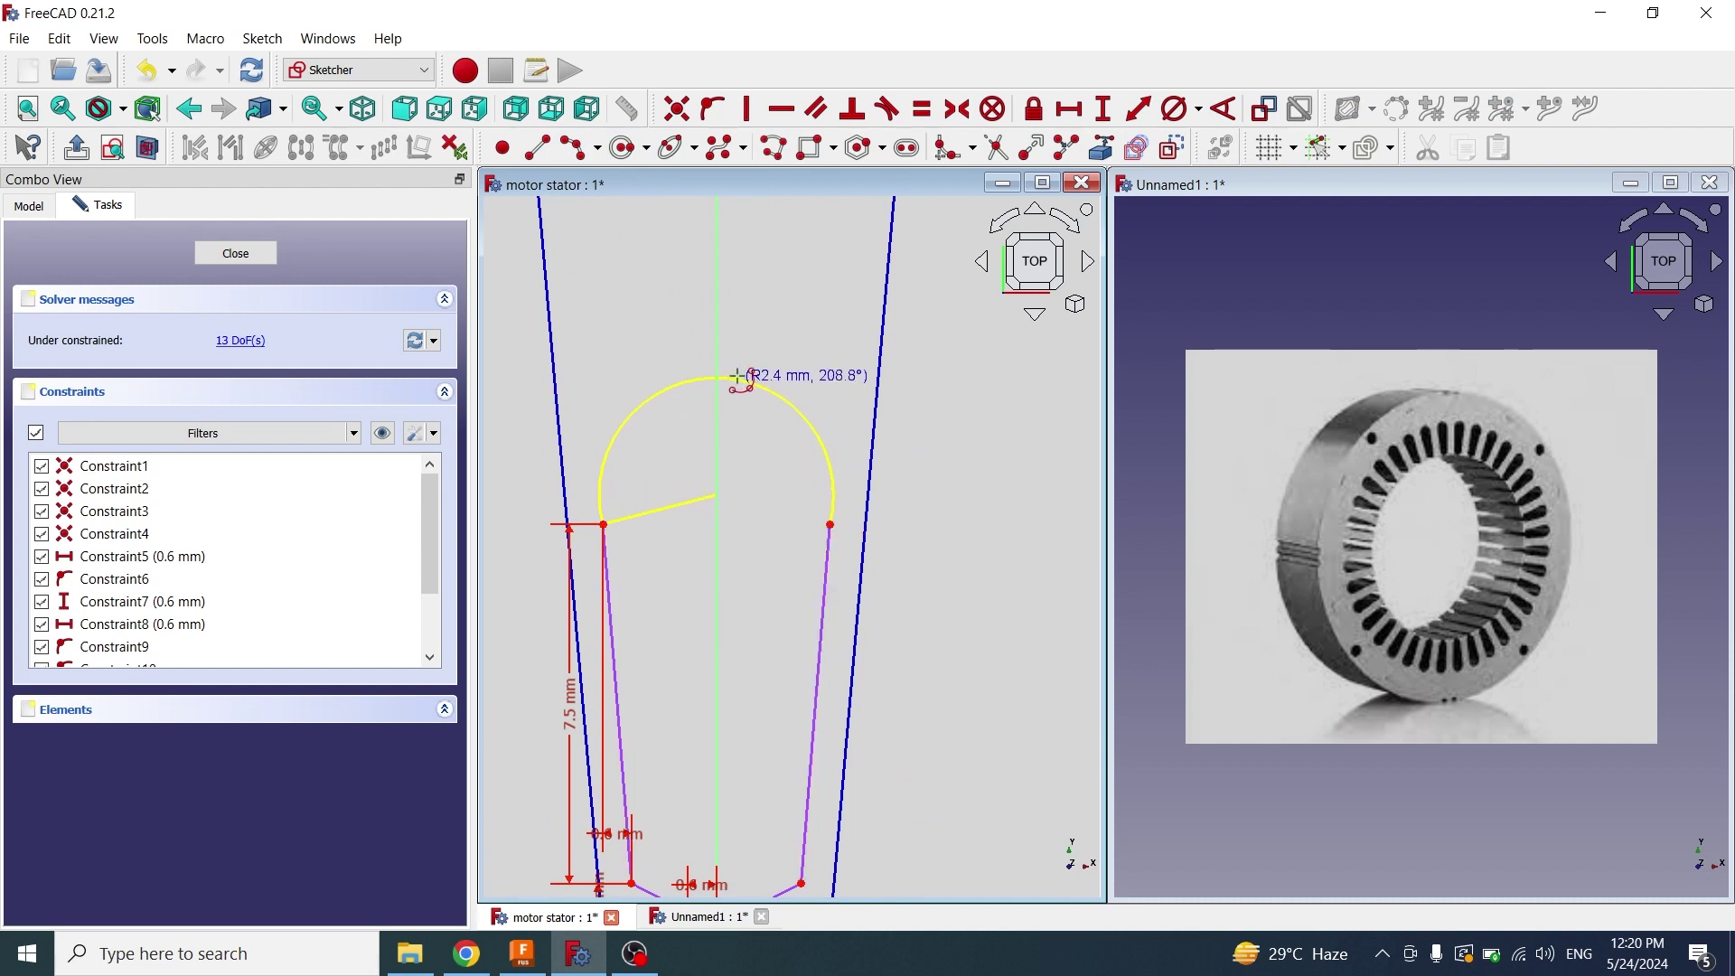
click(805, 430)
click(805, 430)
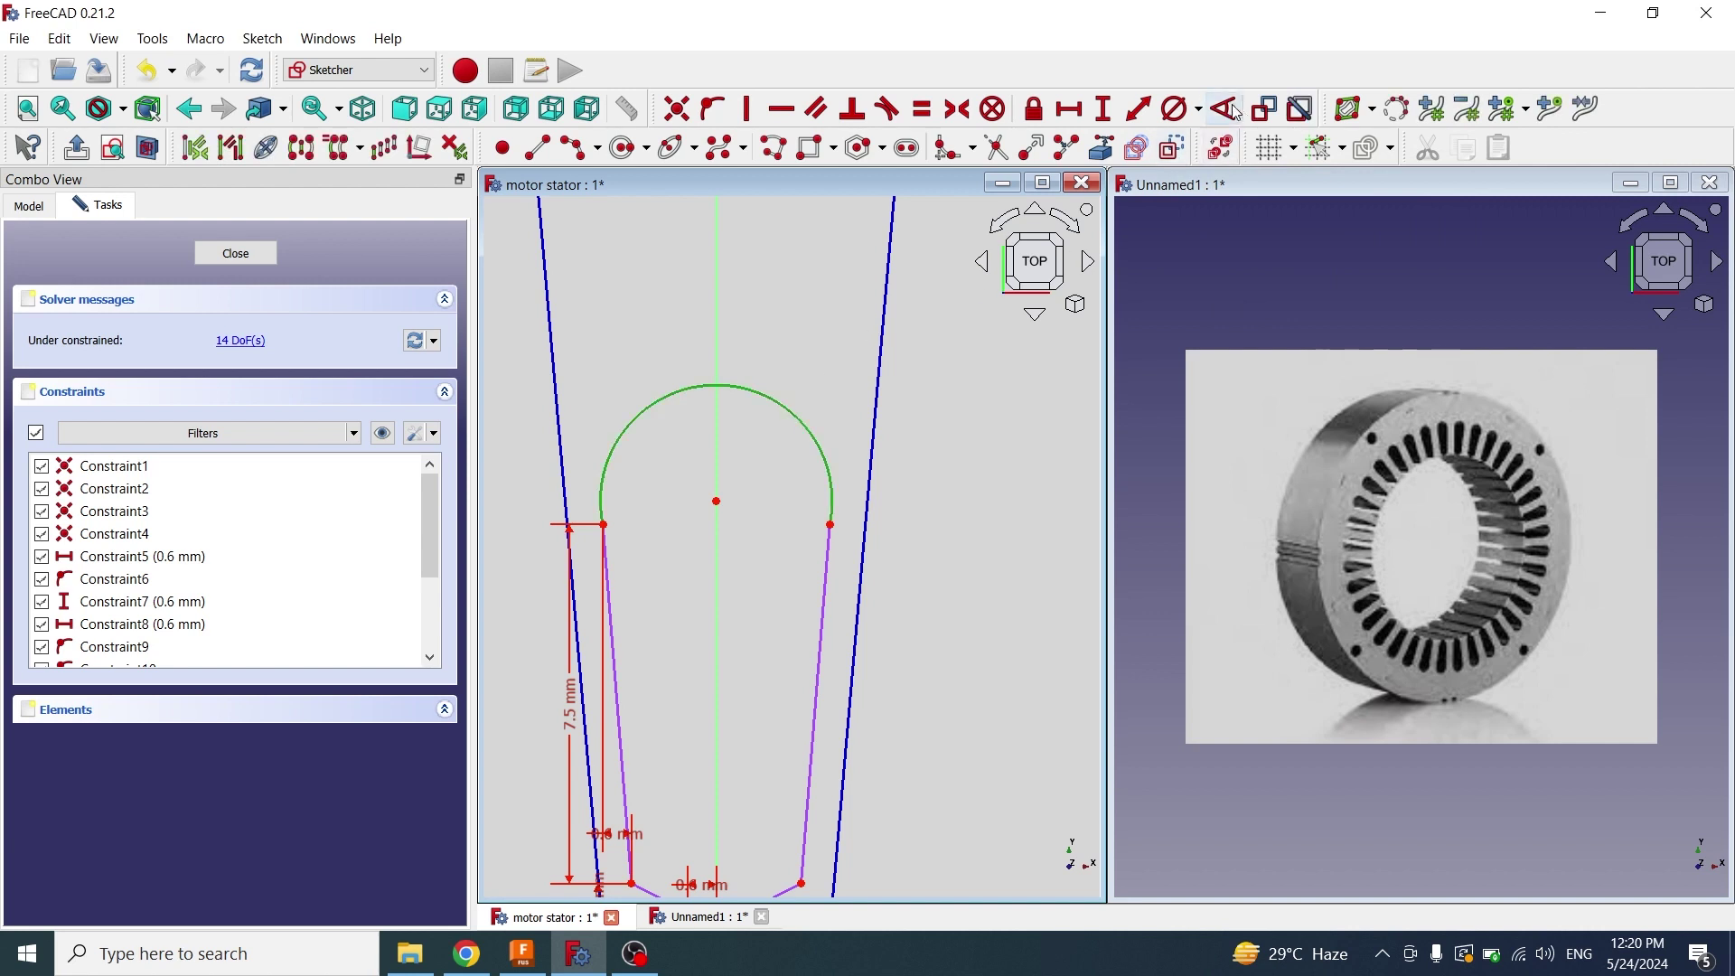
Set the diameter of the slot's end arc to 4.5 mm
click(1206, 112)
click(1215, 163)
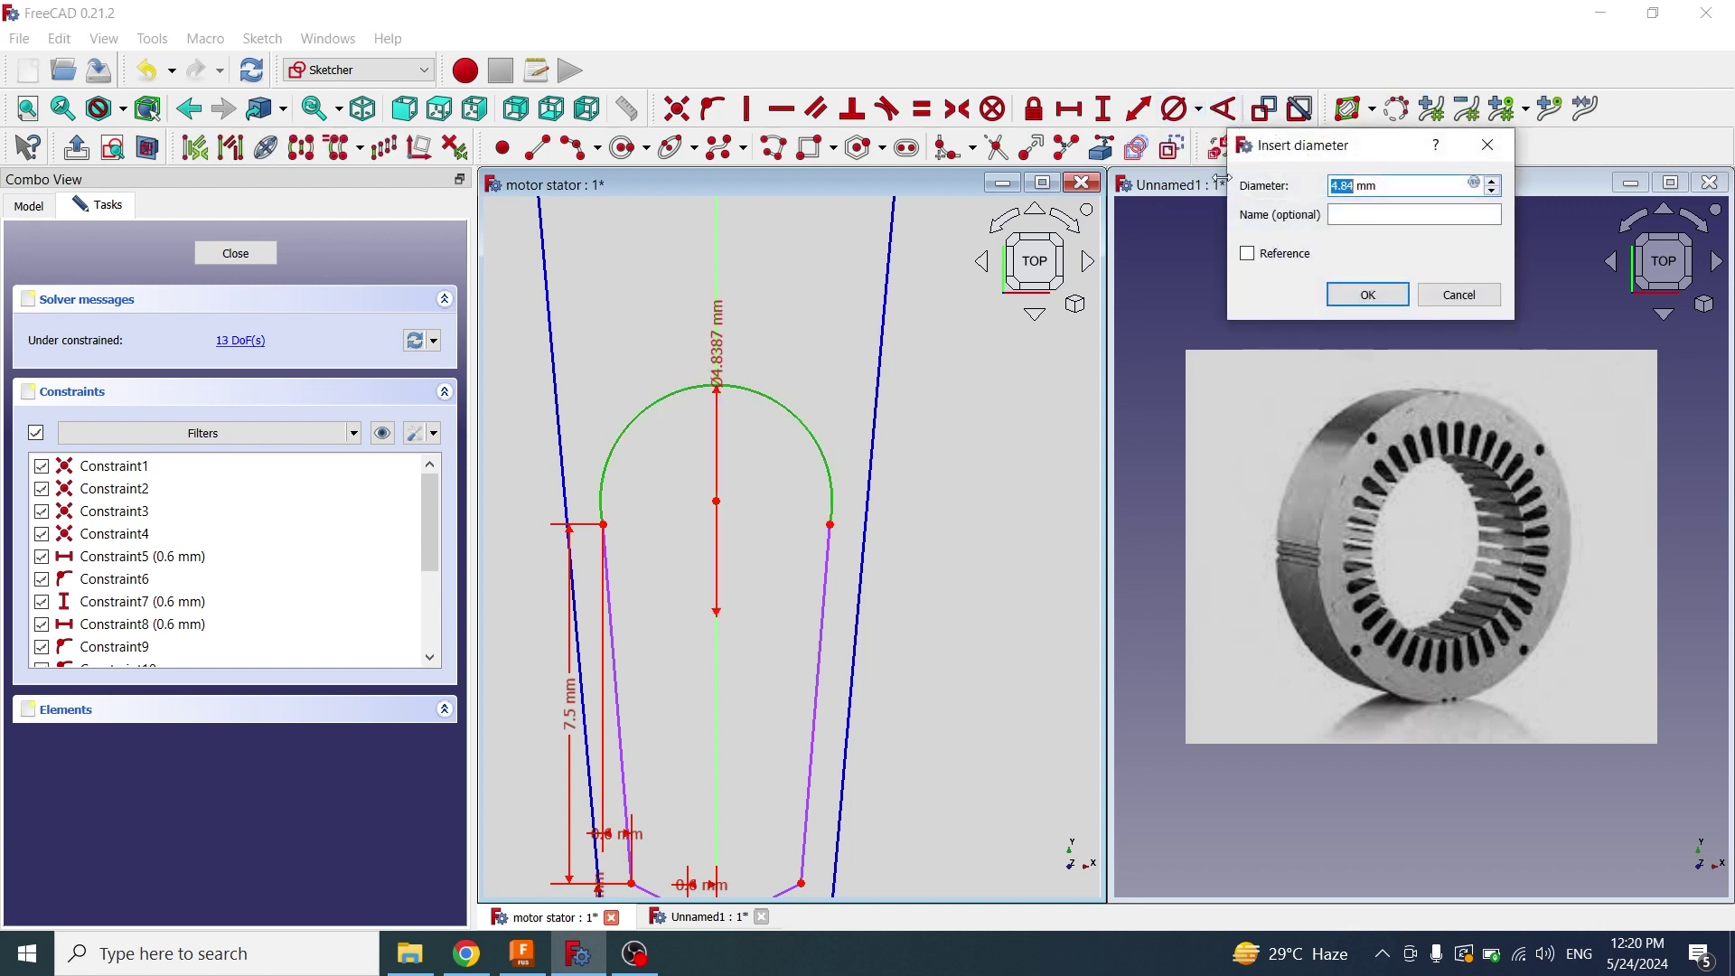
text(4.5)
key(Return)
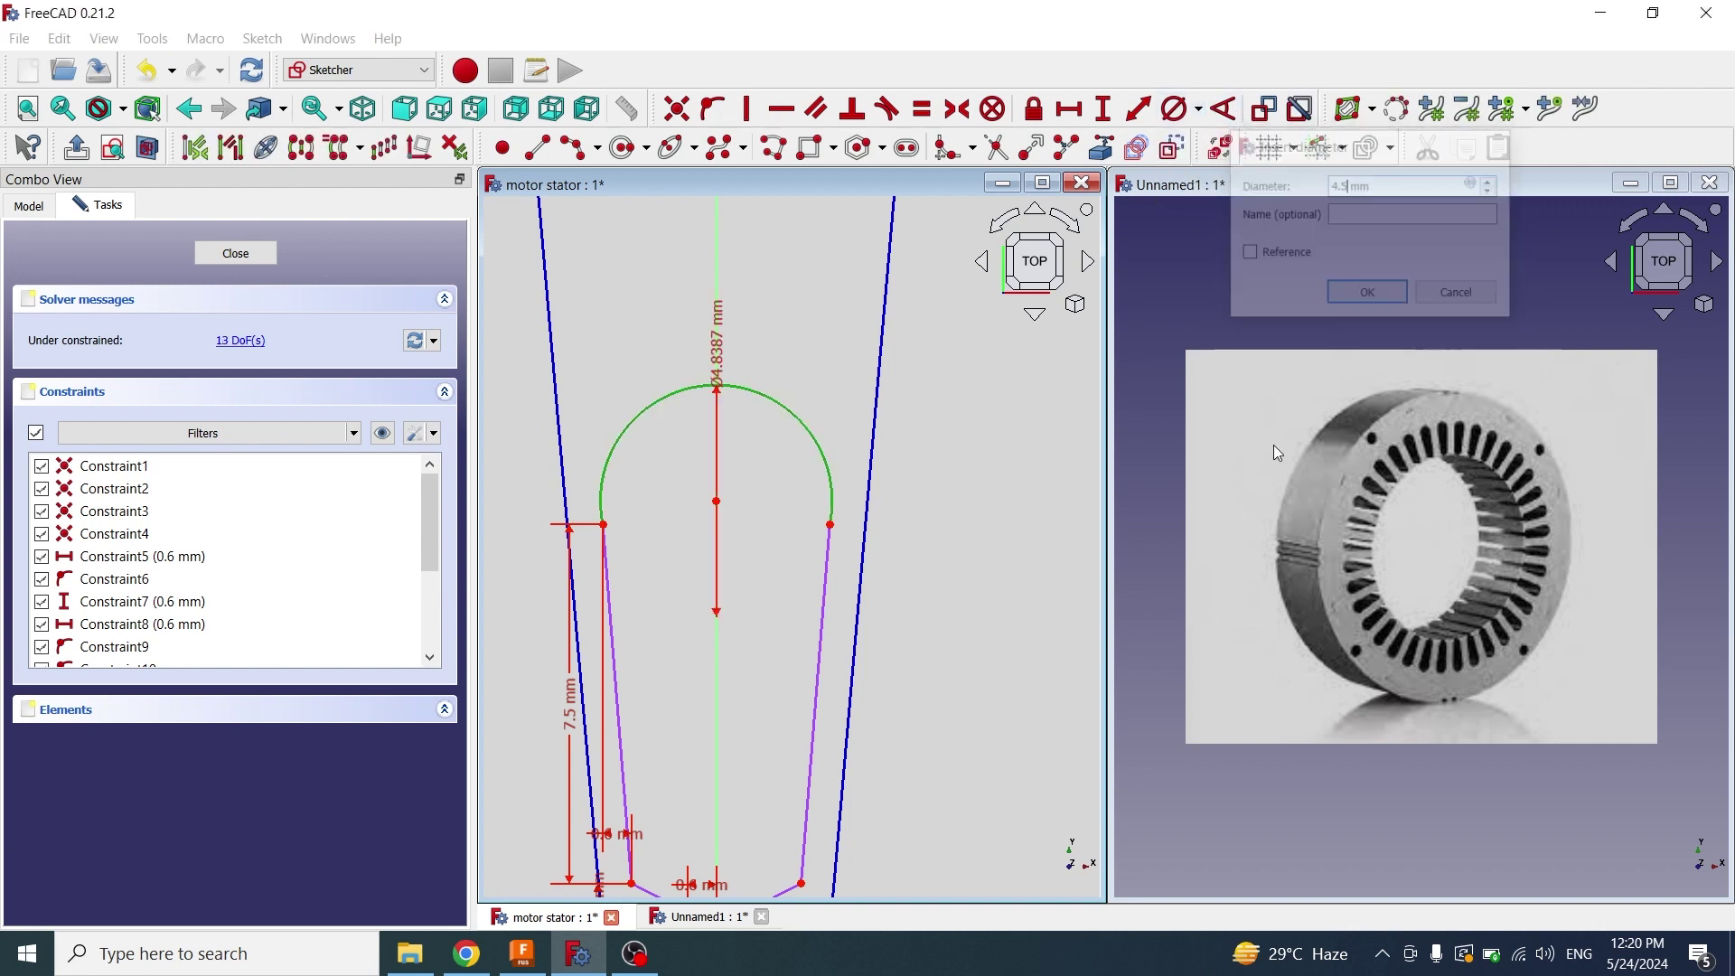
Make the two endpoints of the slot's end arc symmetric about the vertical axis
click(819, 525)
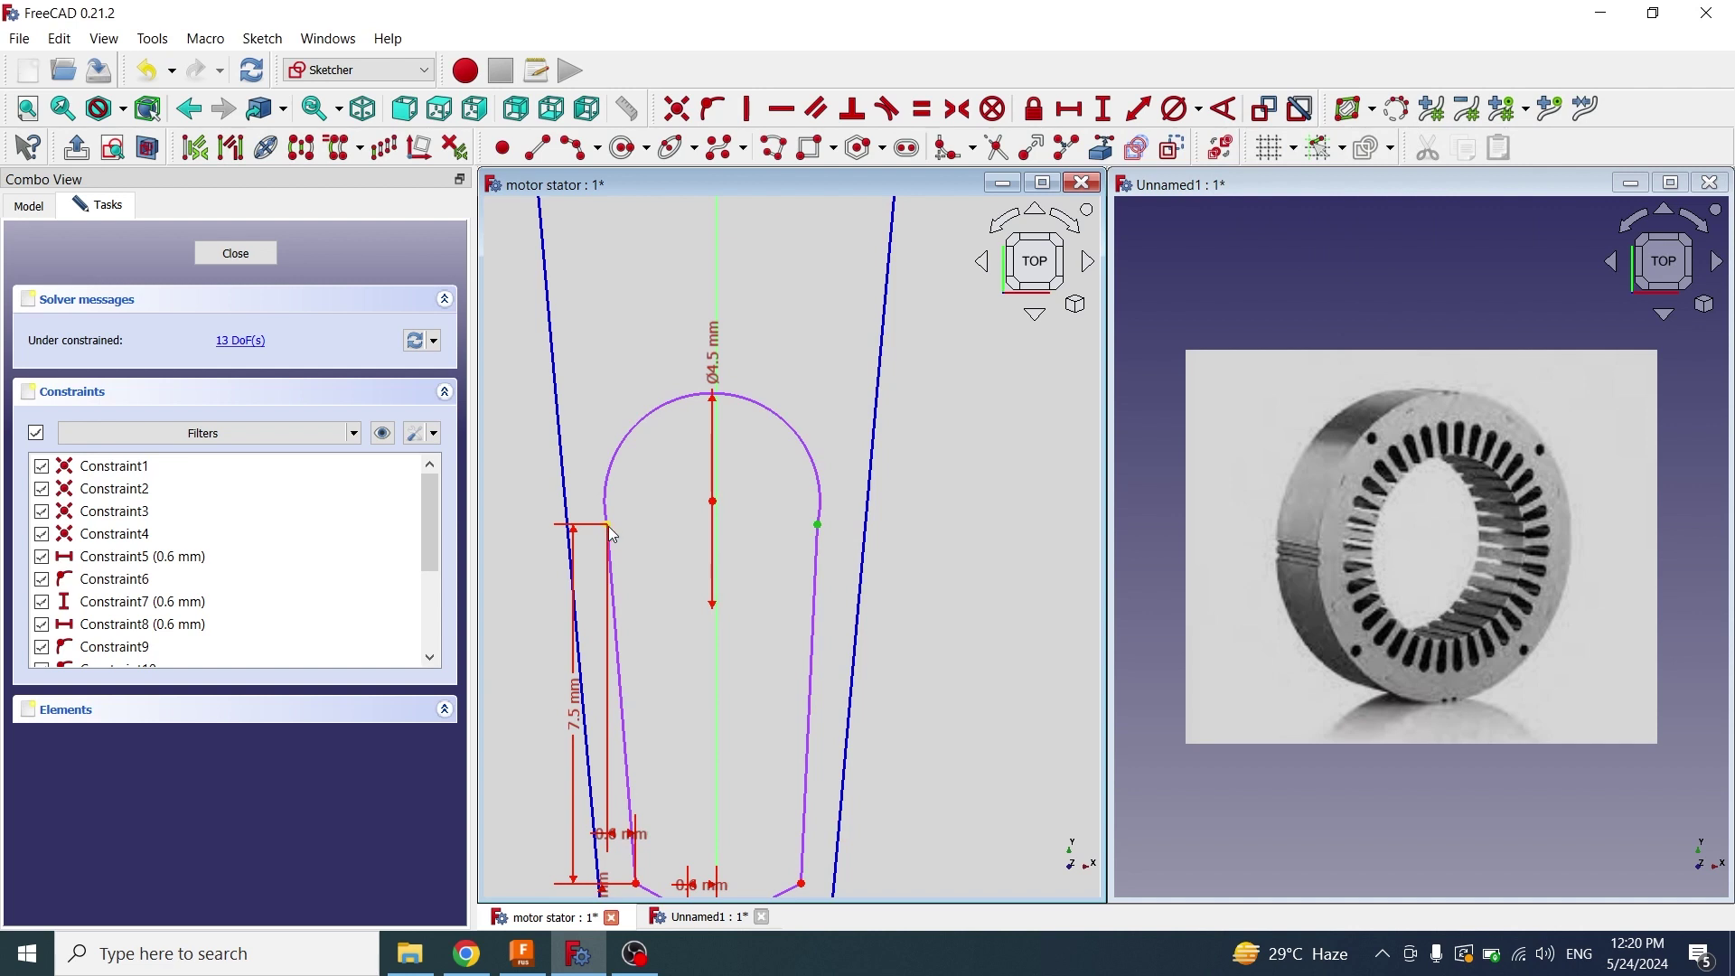
click(608, 526)
click(718, 625)
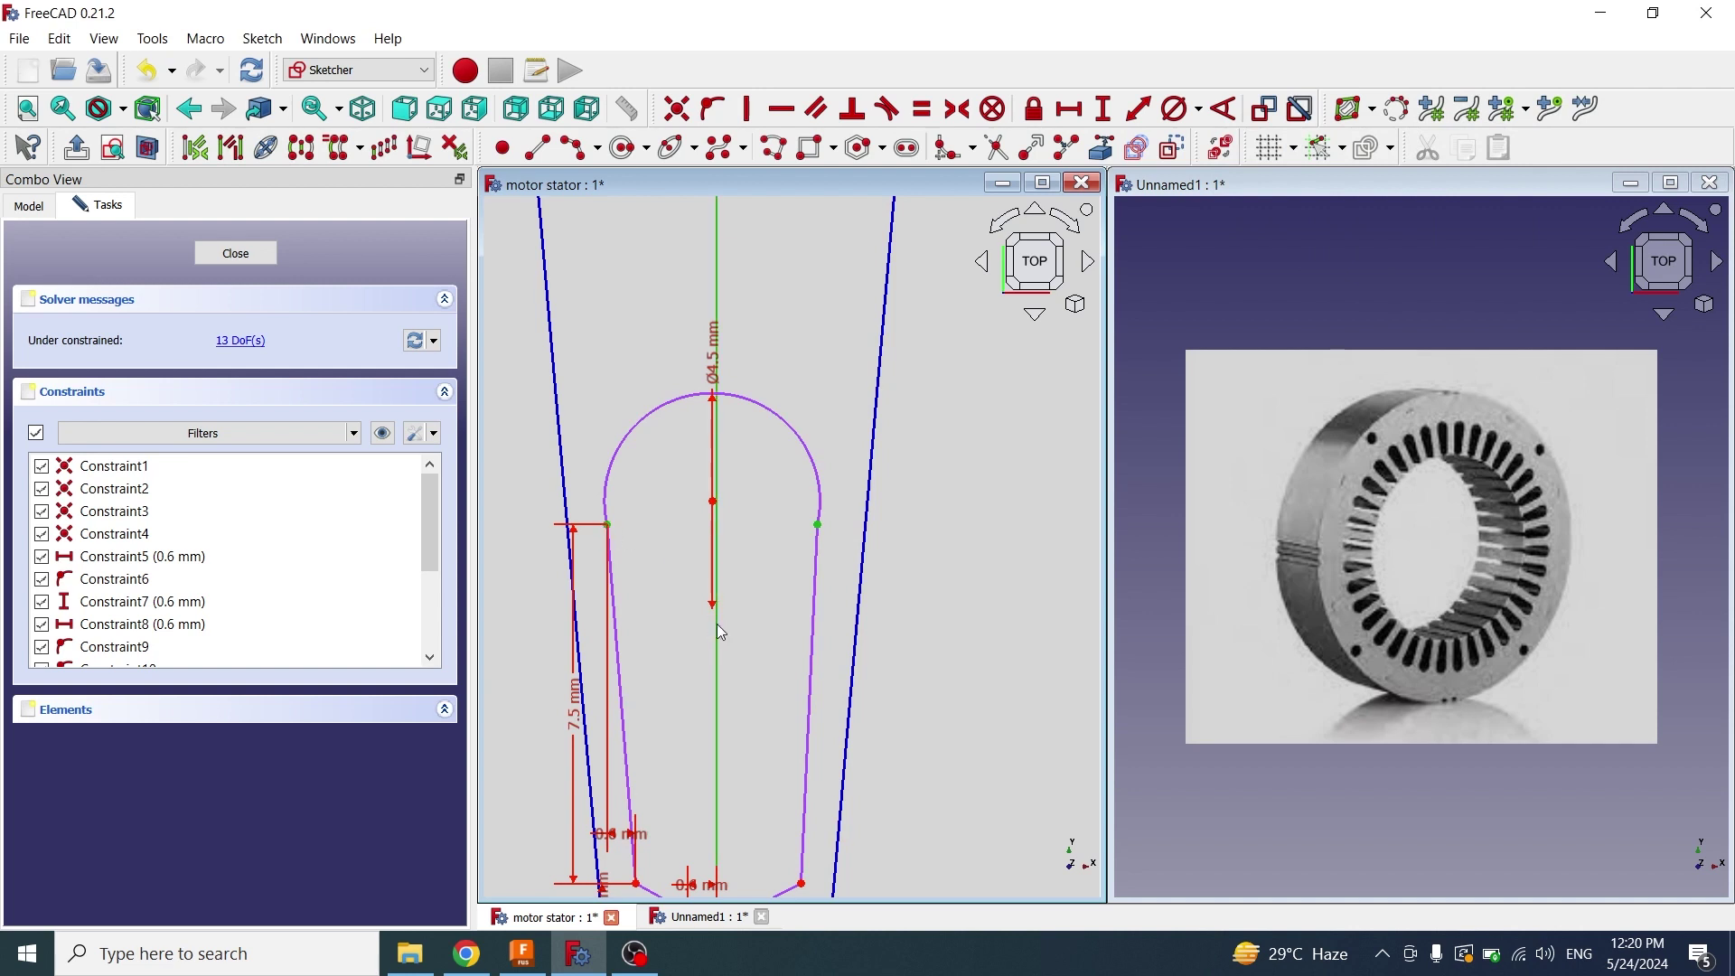
click(957, 108)
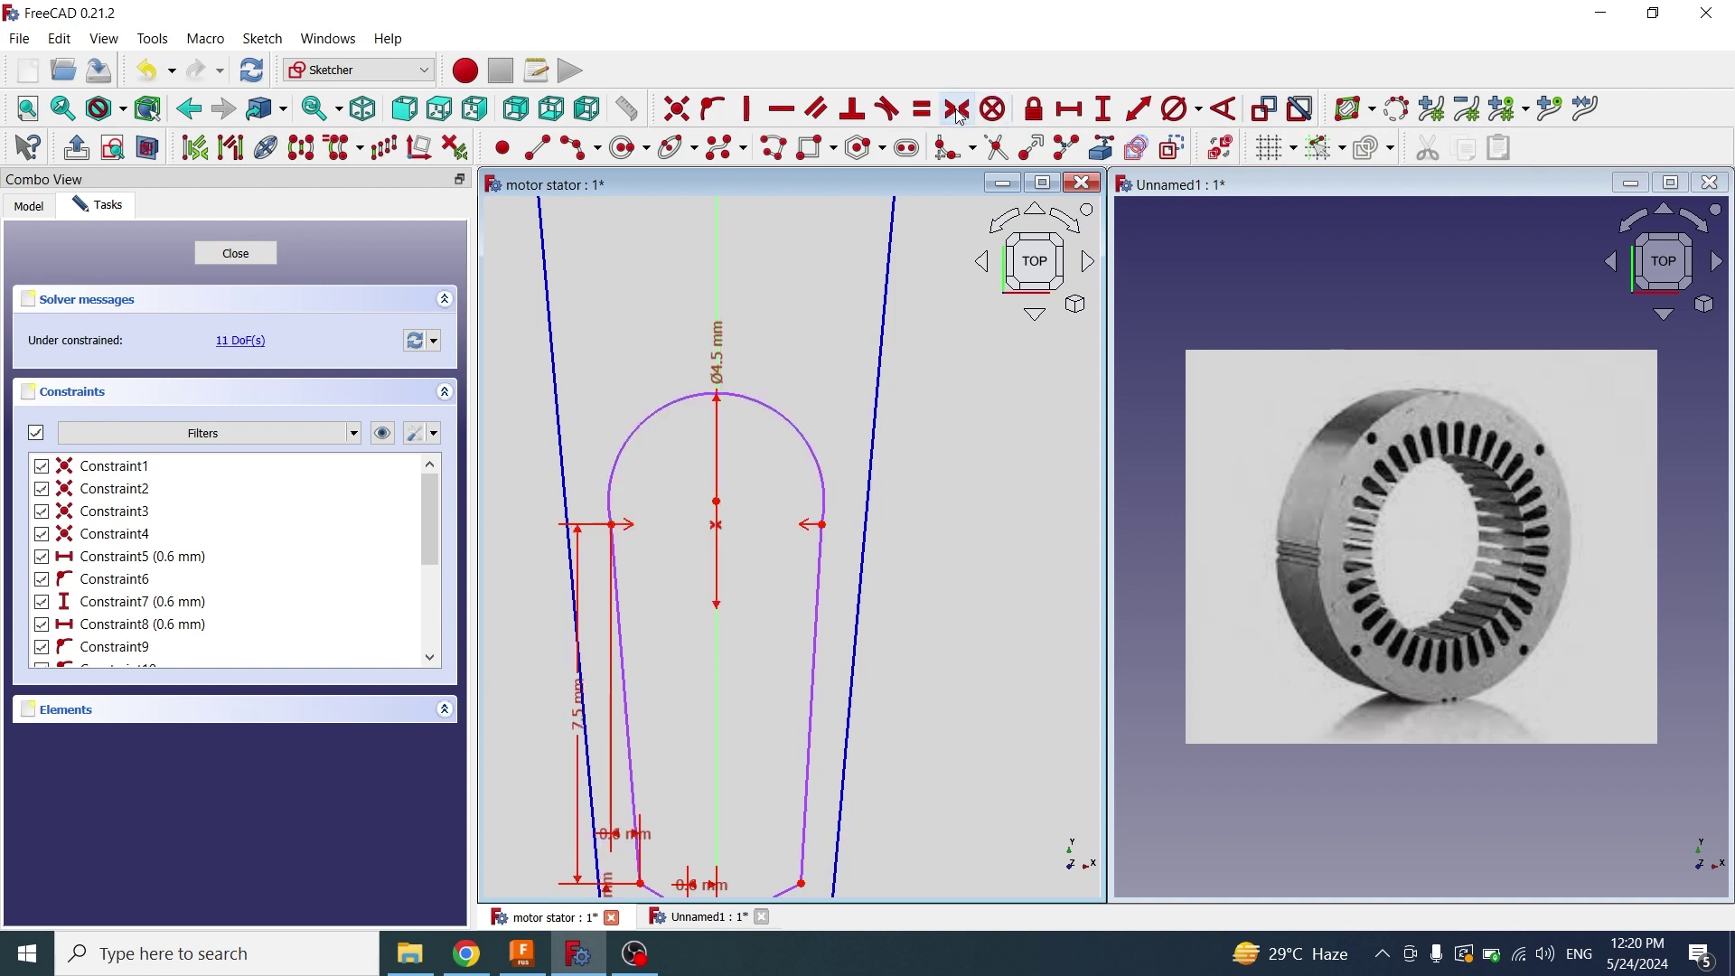
Make the end arc tangent to both long side segments of the slot and acknowledge the constraint substitutions
scroll(963, 604, down, 1)
scroll(993, 714, up, 1)
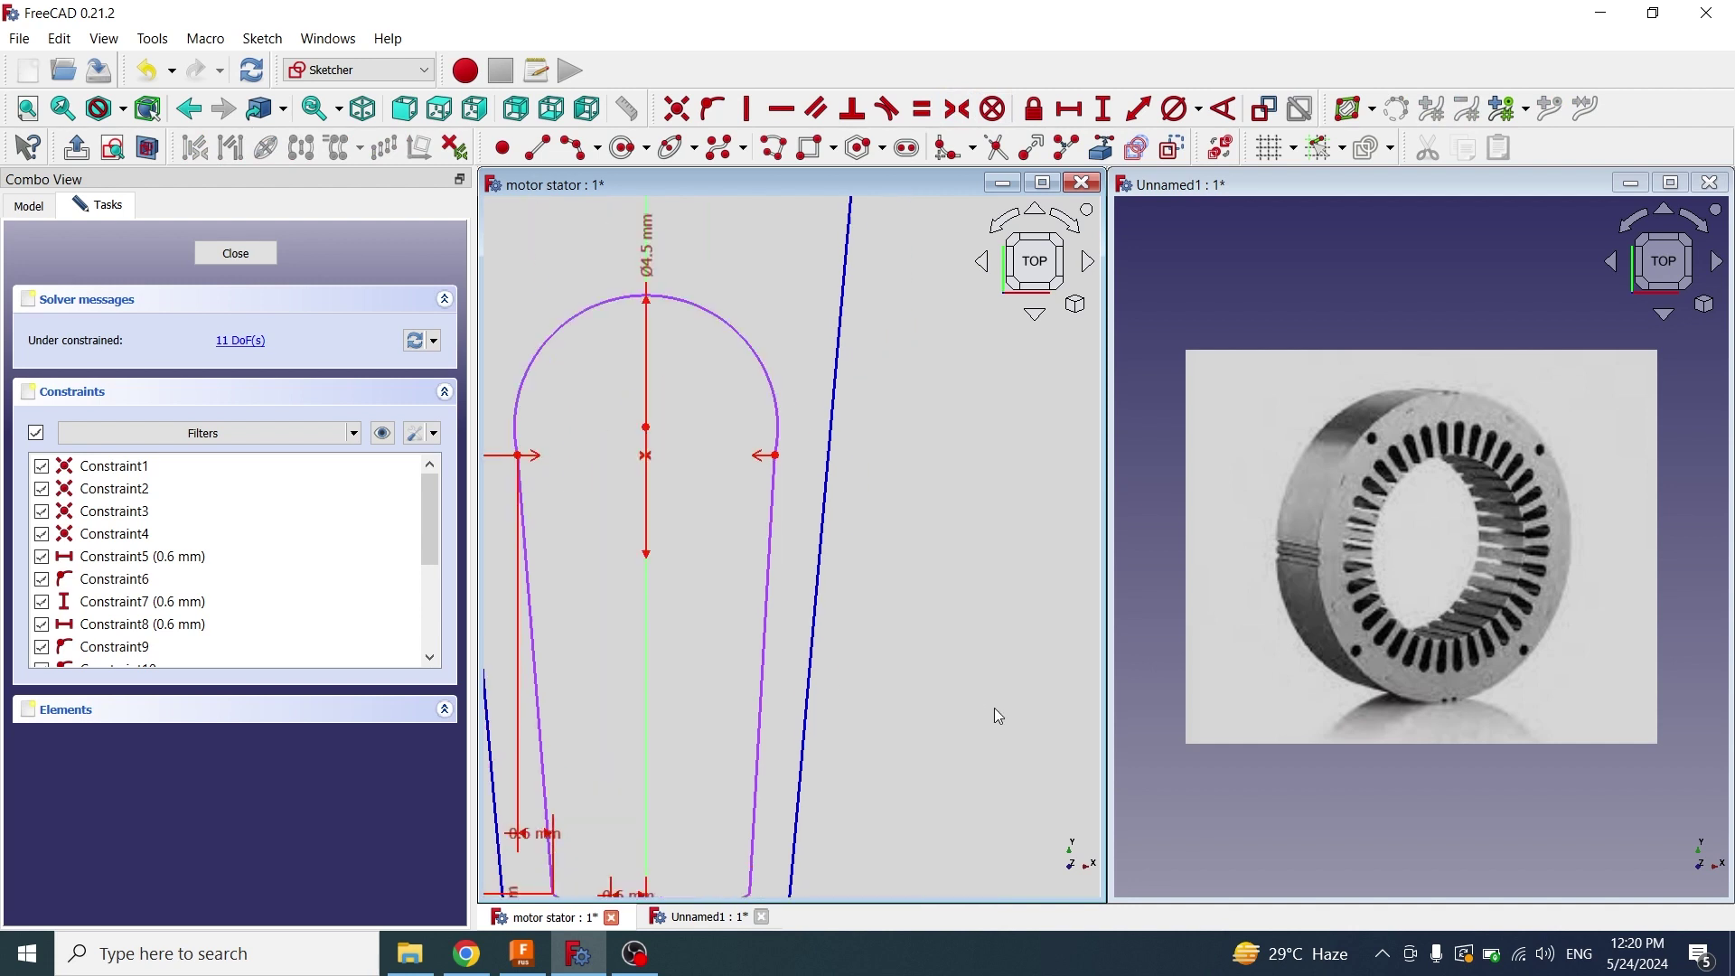
scroll(946, 564, down, 1)
scroll(946, 564, up, 1)
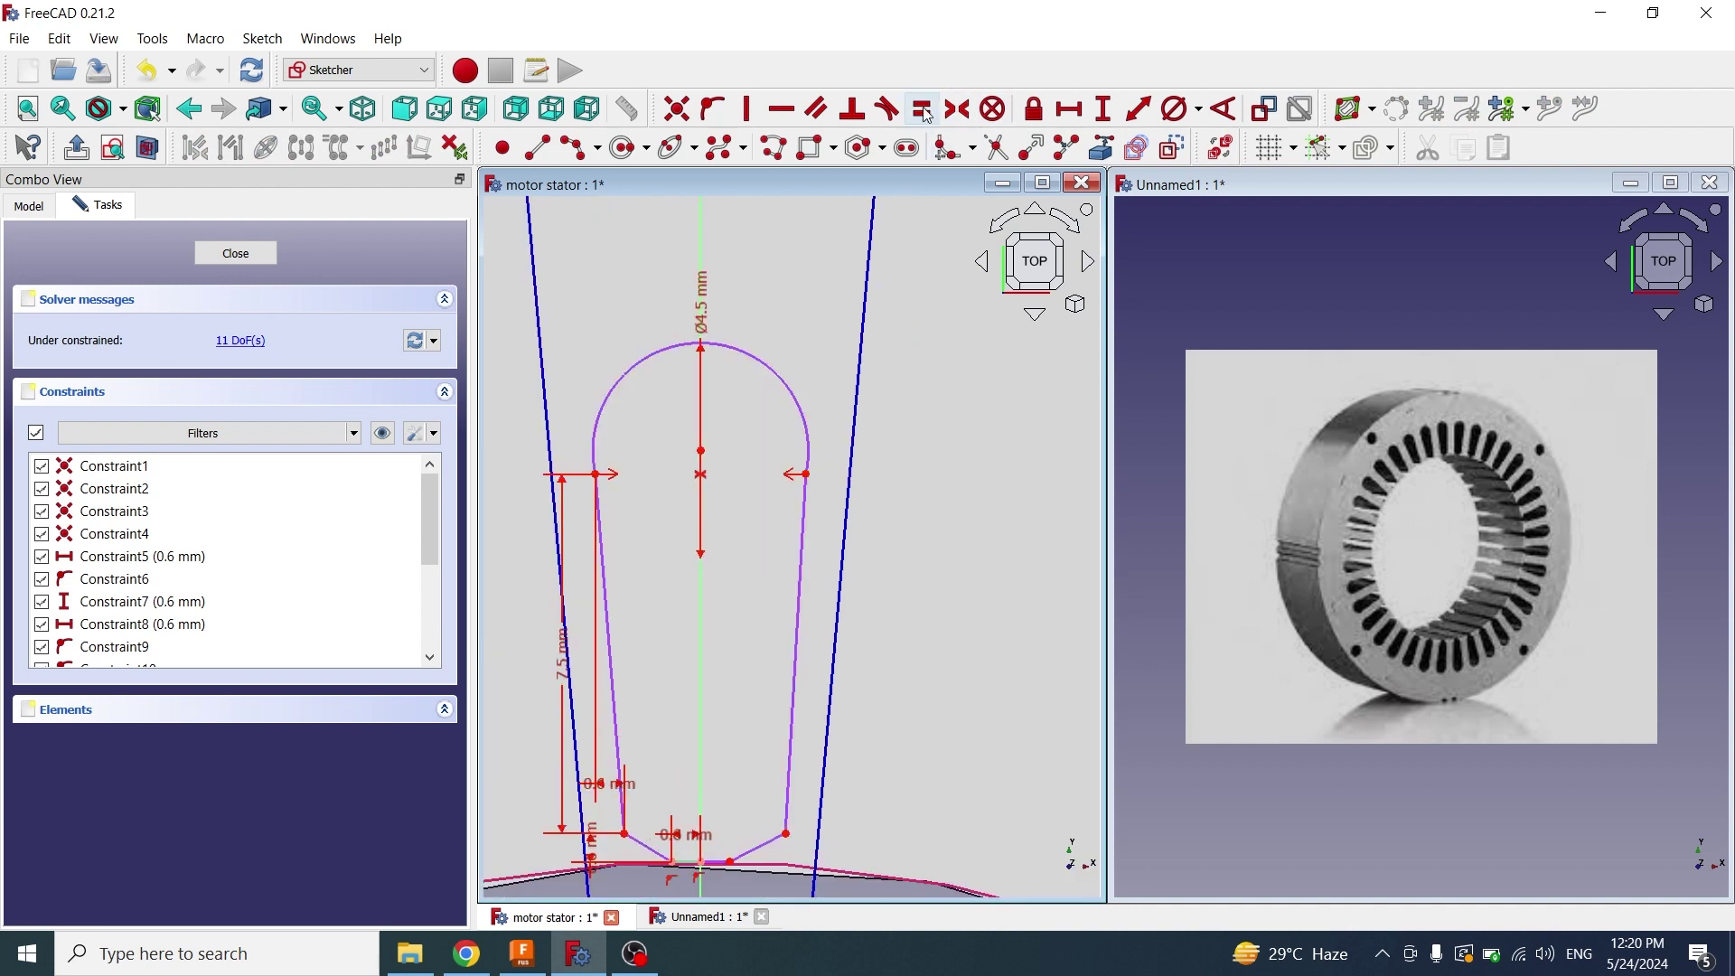
click(887, 110)
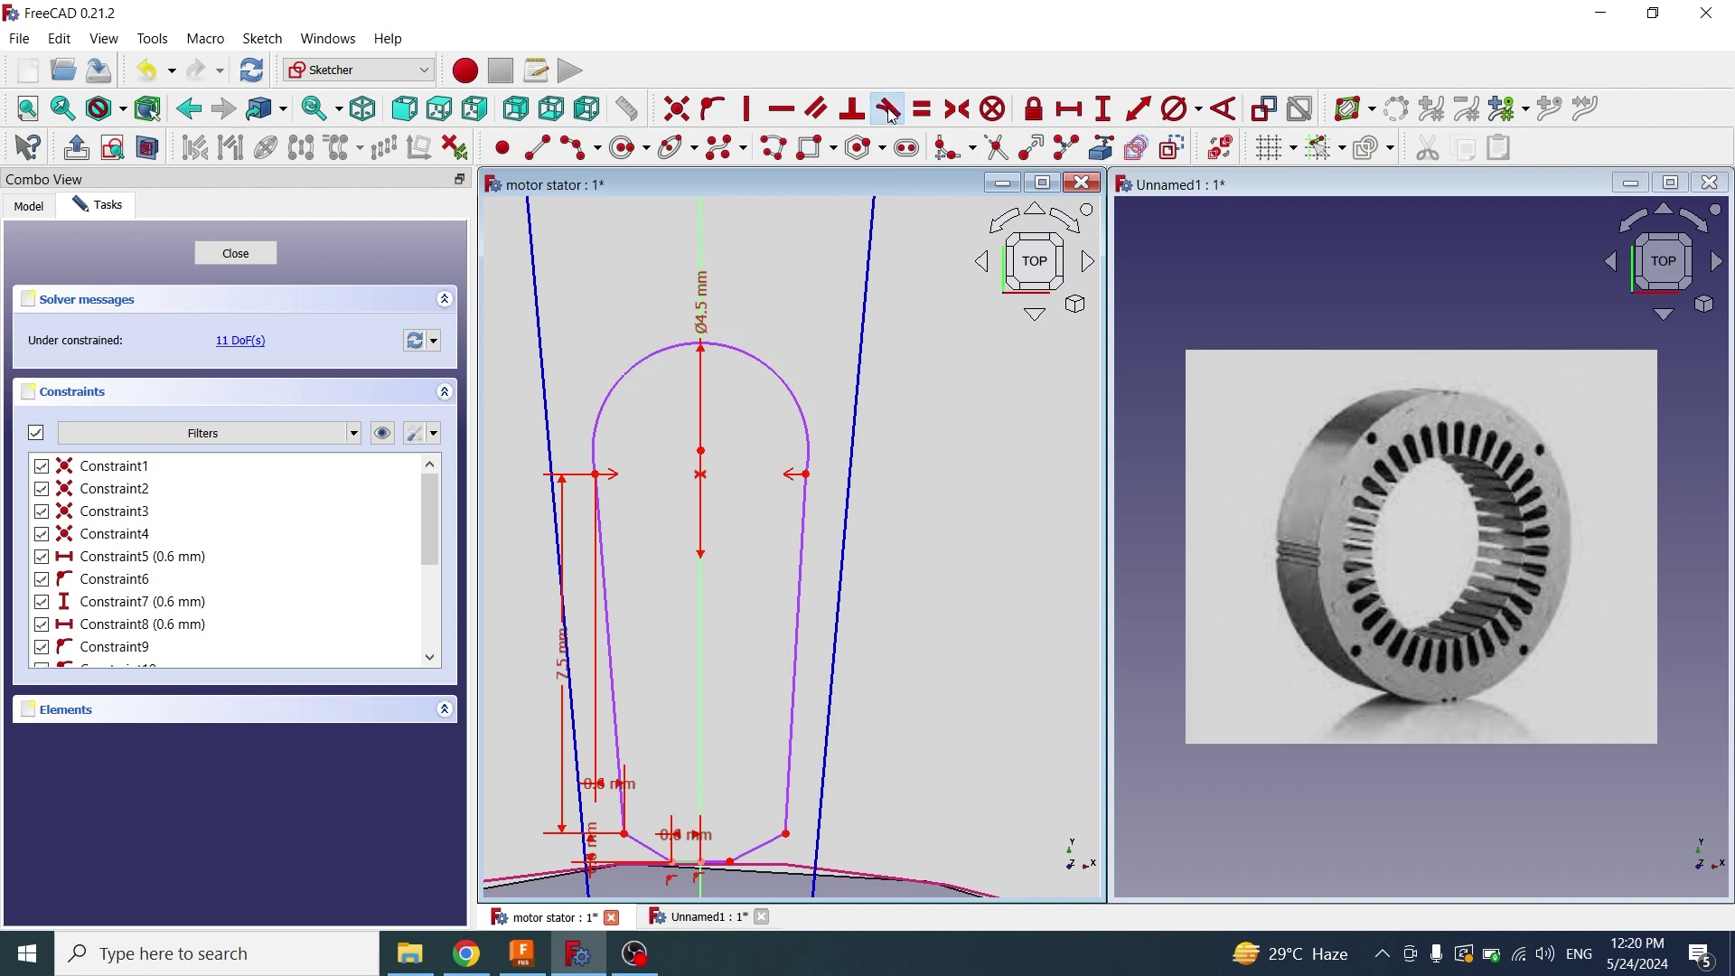
click(789, 383)
click(803, 535)
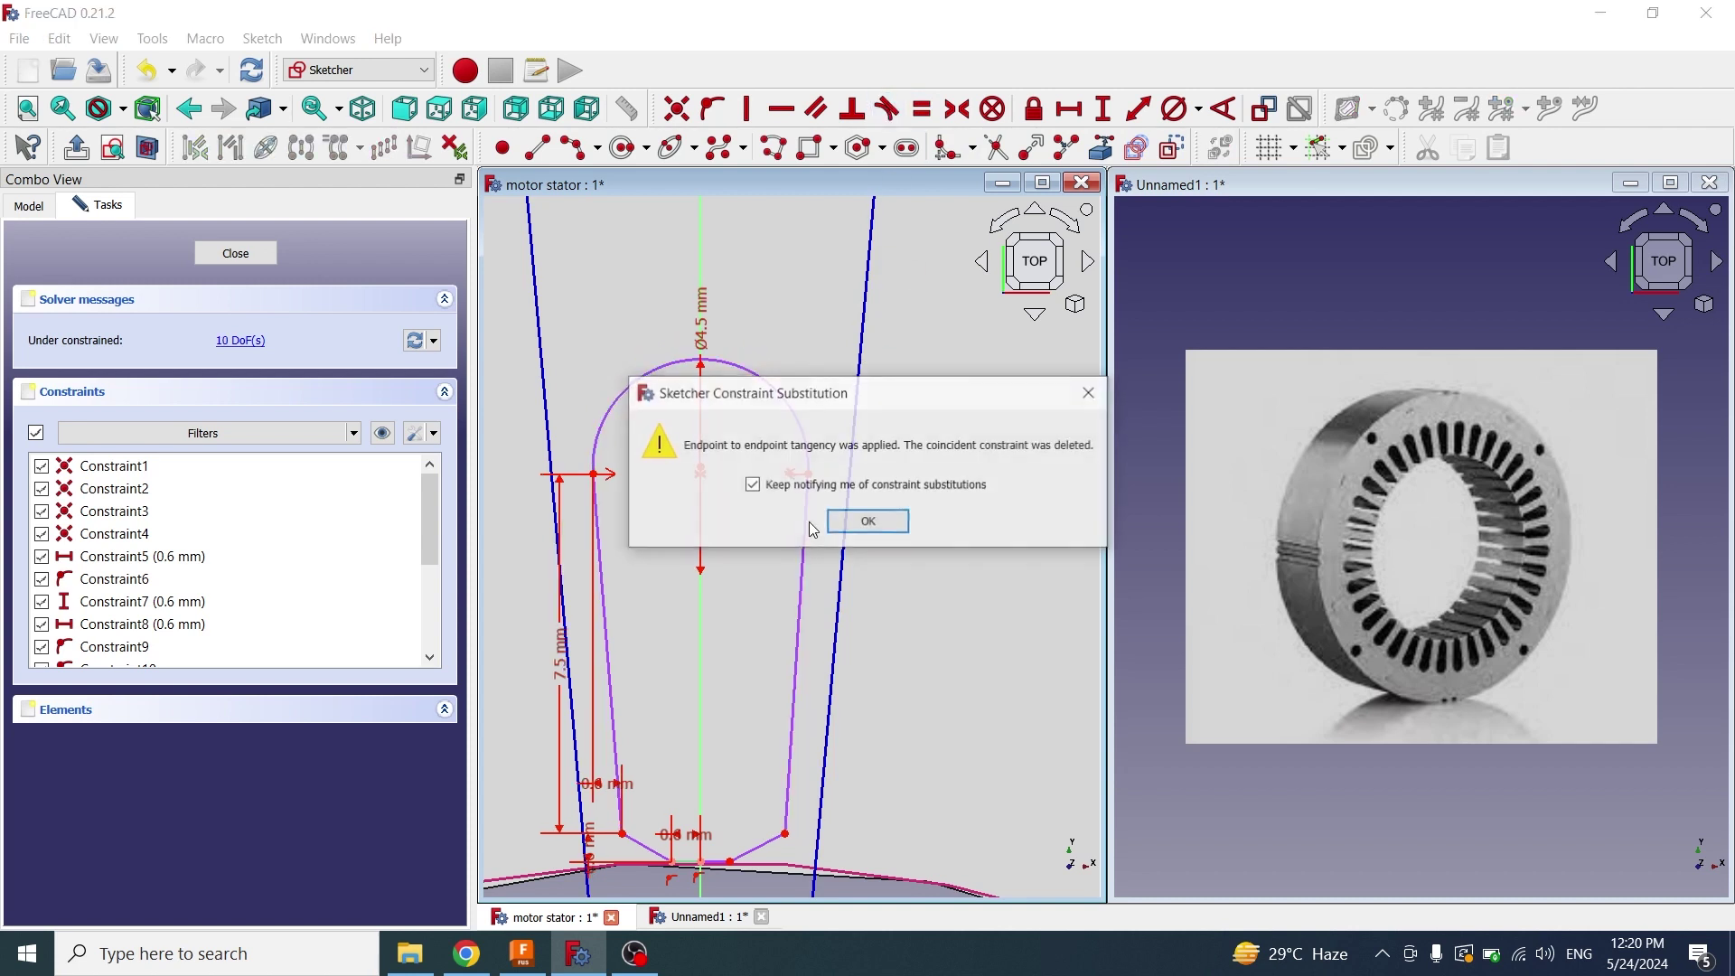
click(867, 522)
click(617, 405)
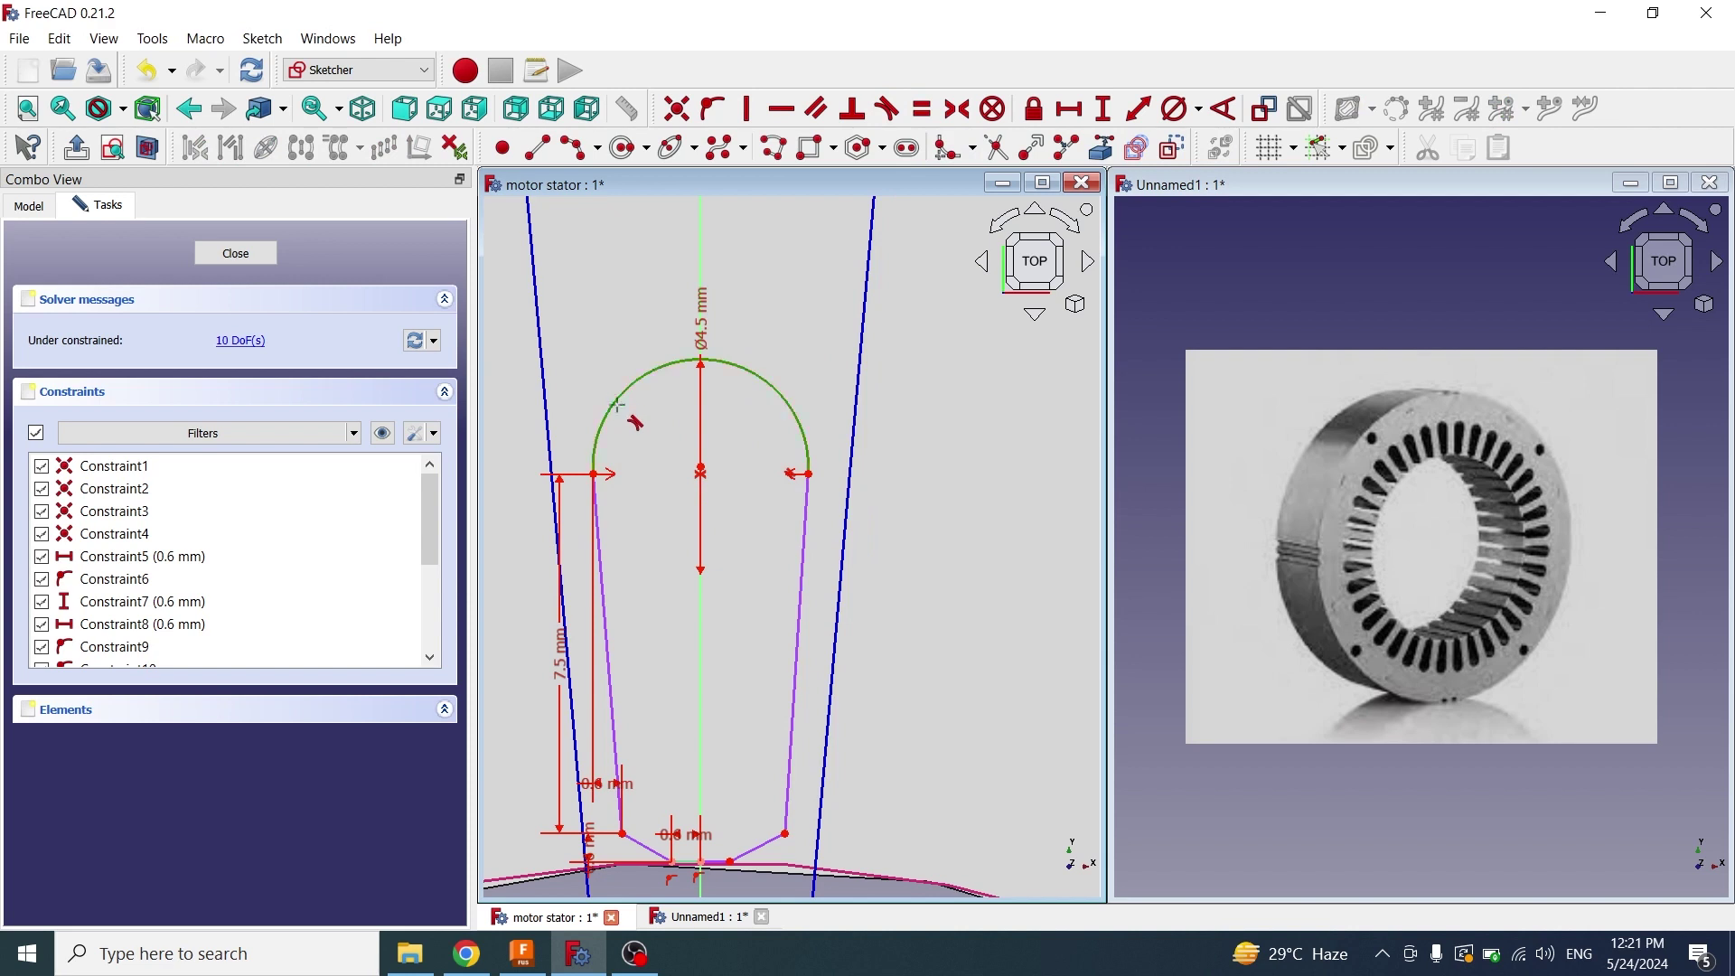
click(601, 561)
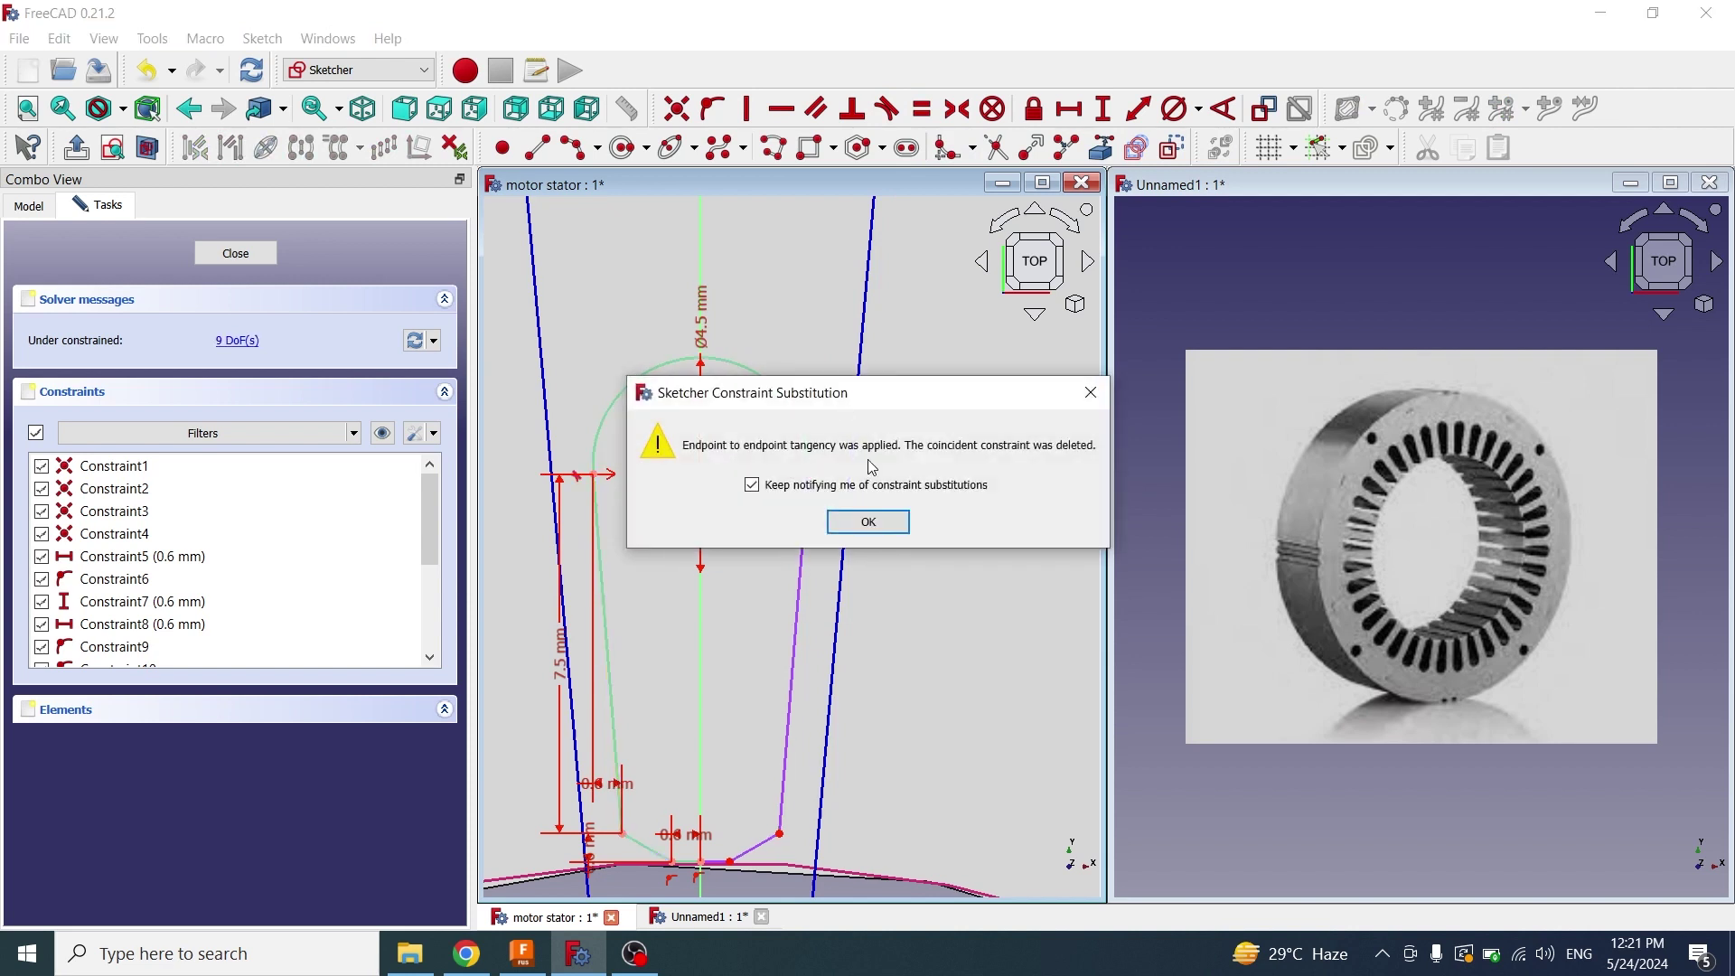
click(867, 522)
Try to make the lower endpoints of the two long side segments symmetric about the vertical axis
scroll(734, 643, down, 2)
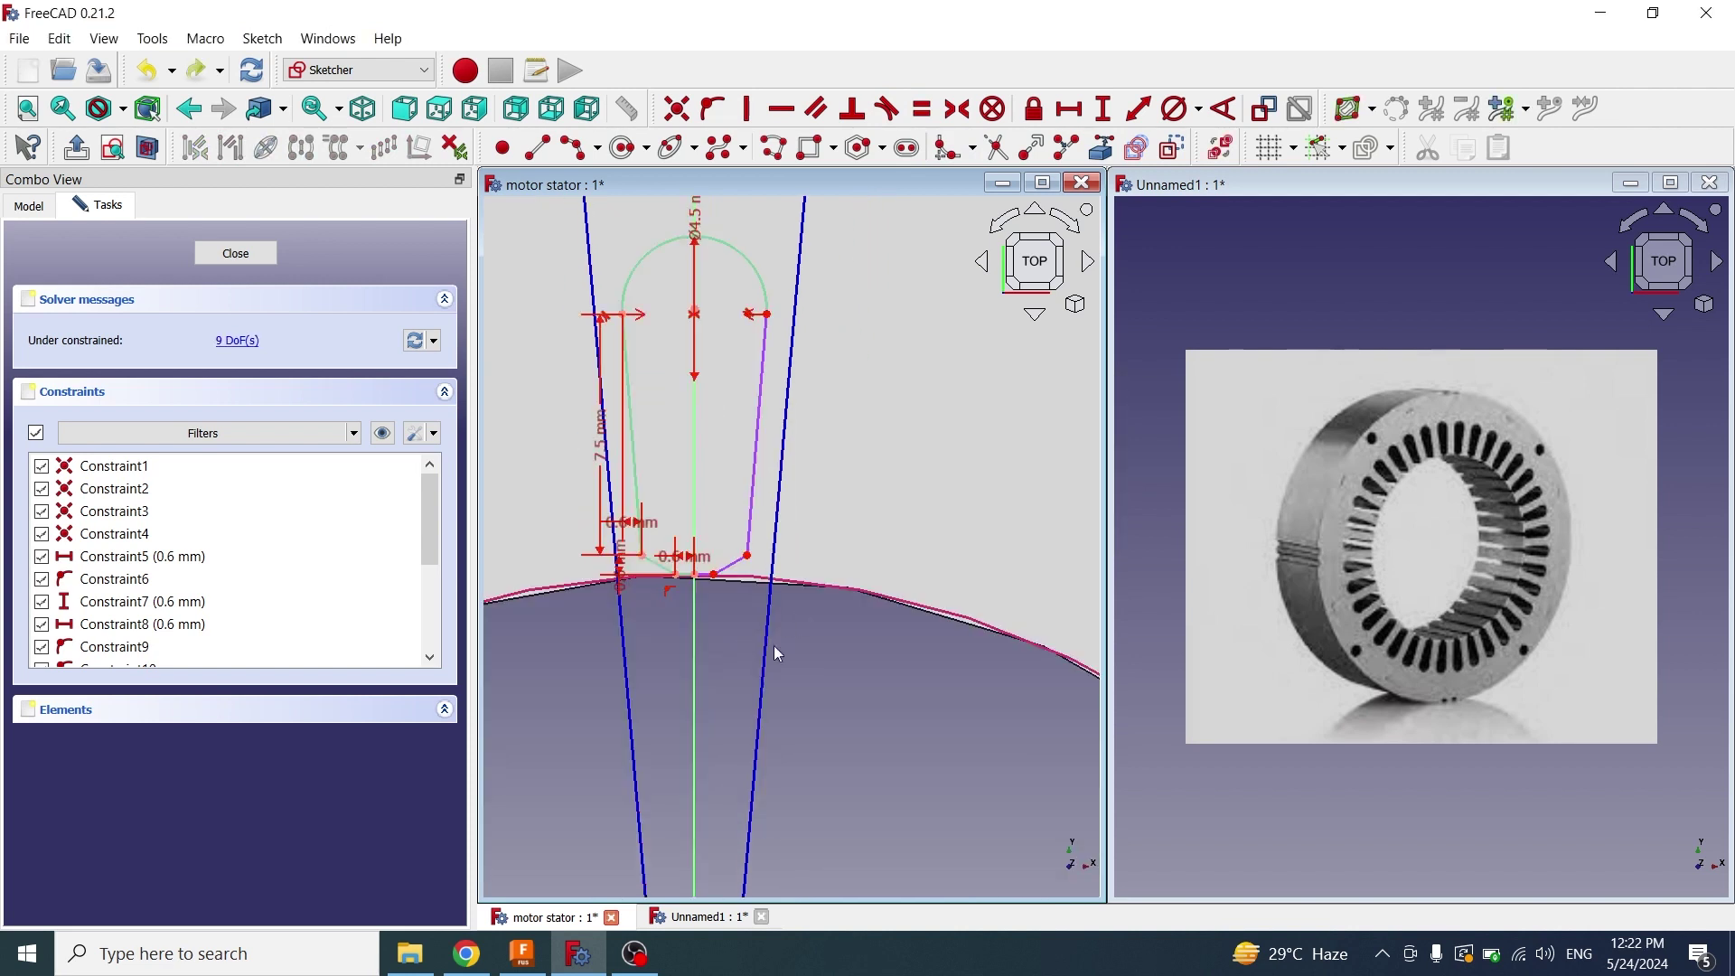
click(645, 558)
click(748, 555)
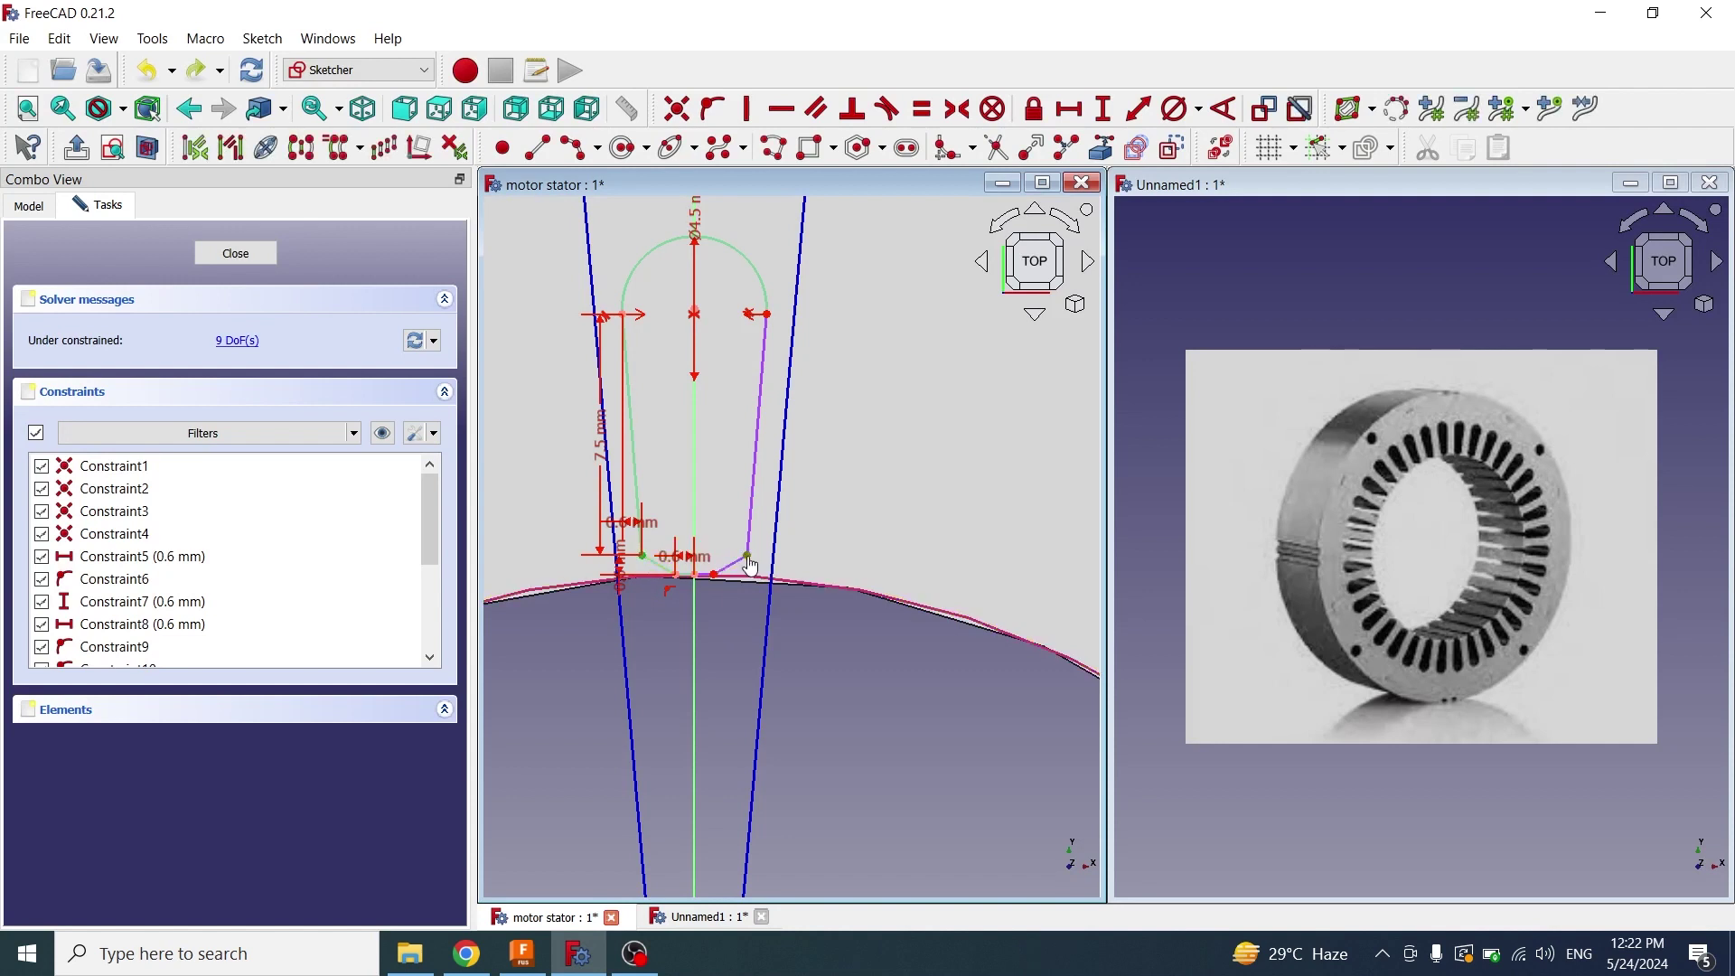
click(694, 642)
click(957, 108)
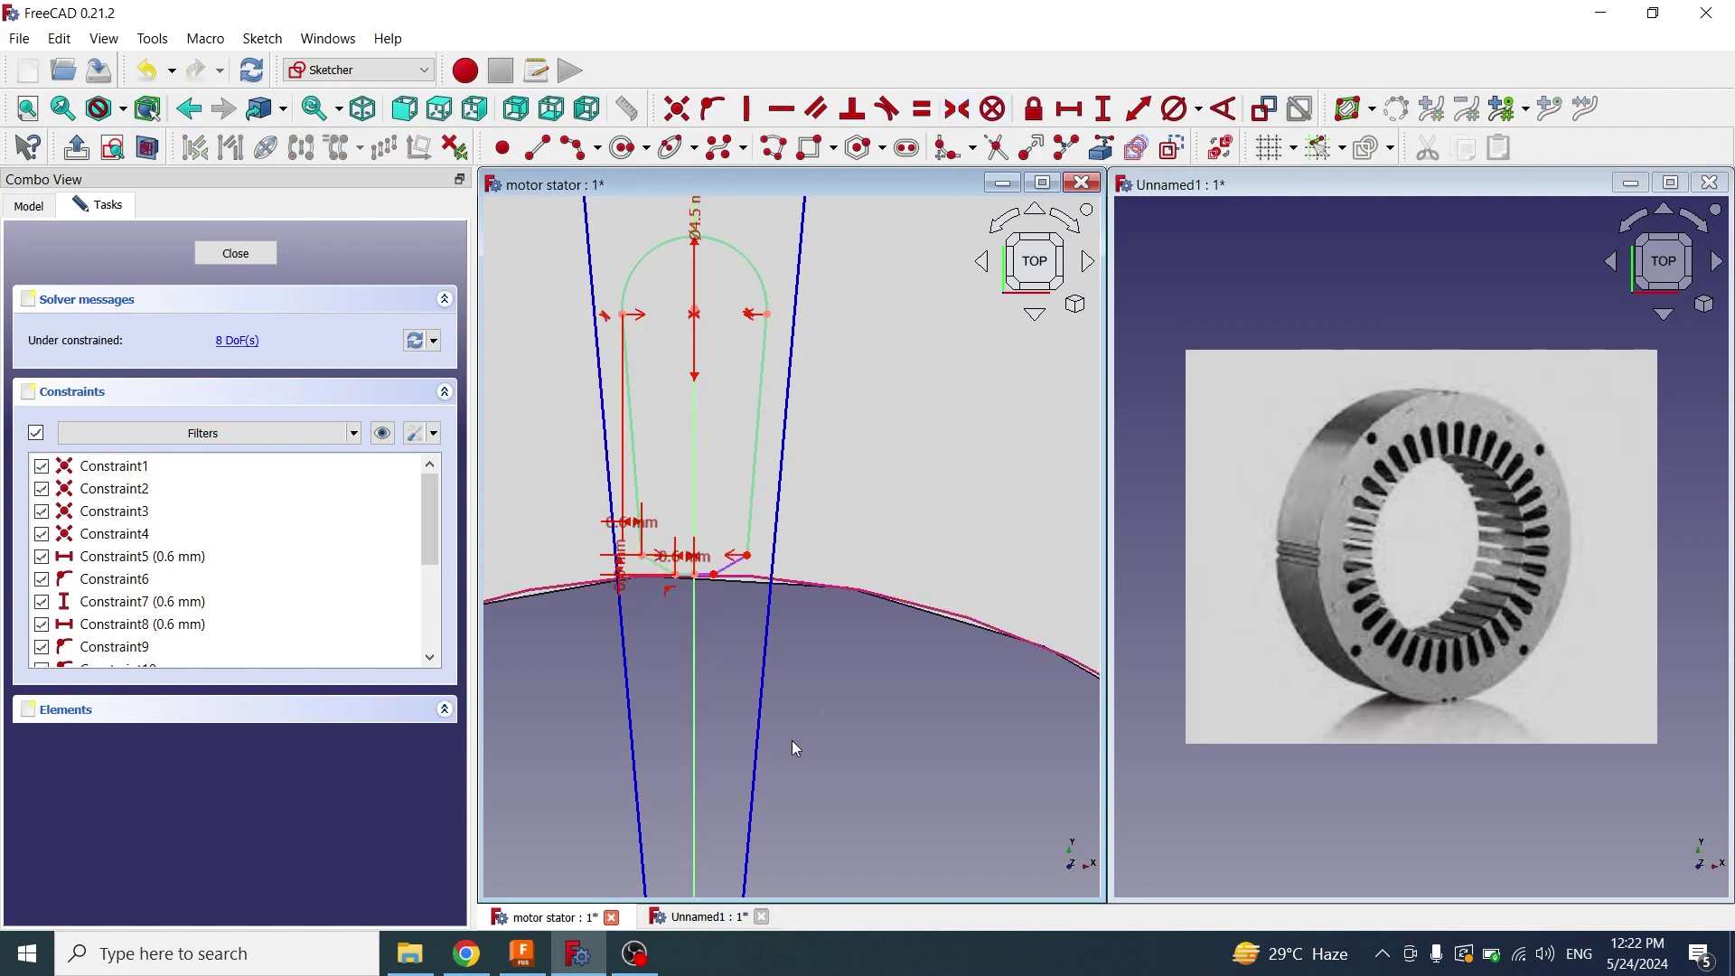
Constrain the two short base segments on either side of the vertical axis to equal length
scroll(798, 748, up, 5)
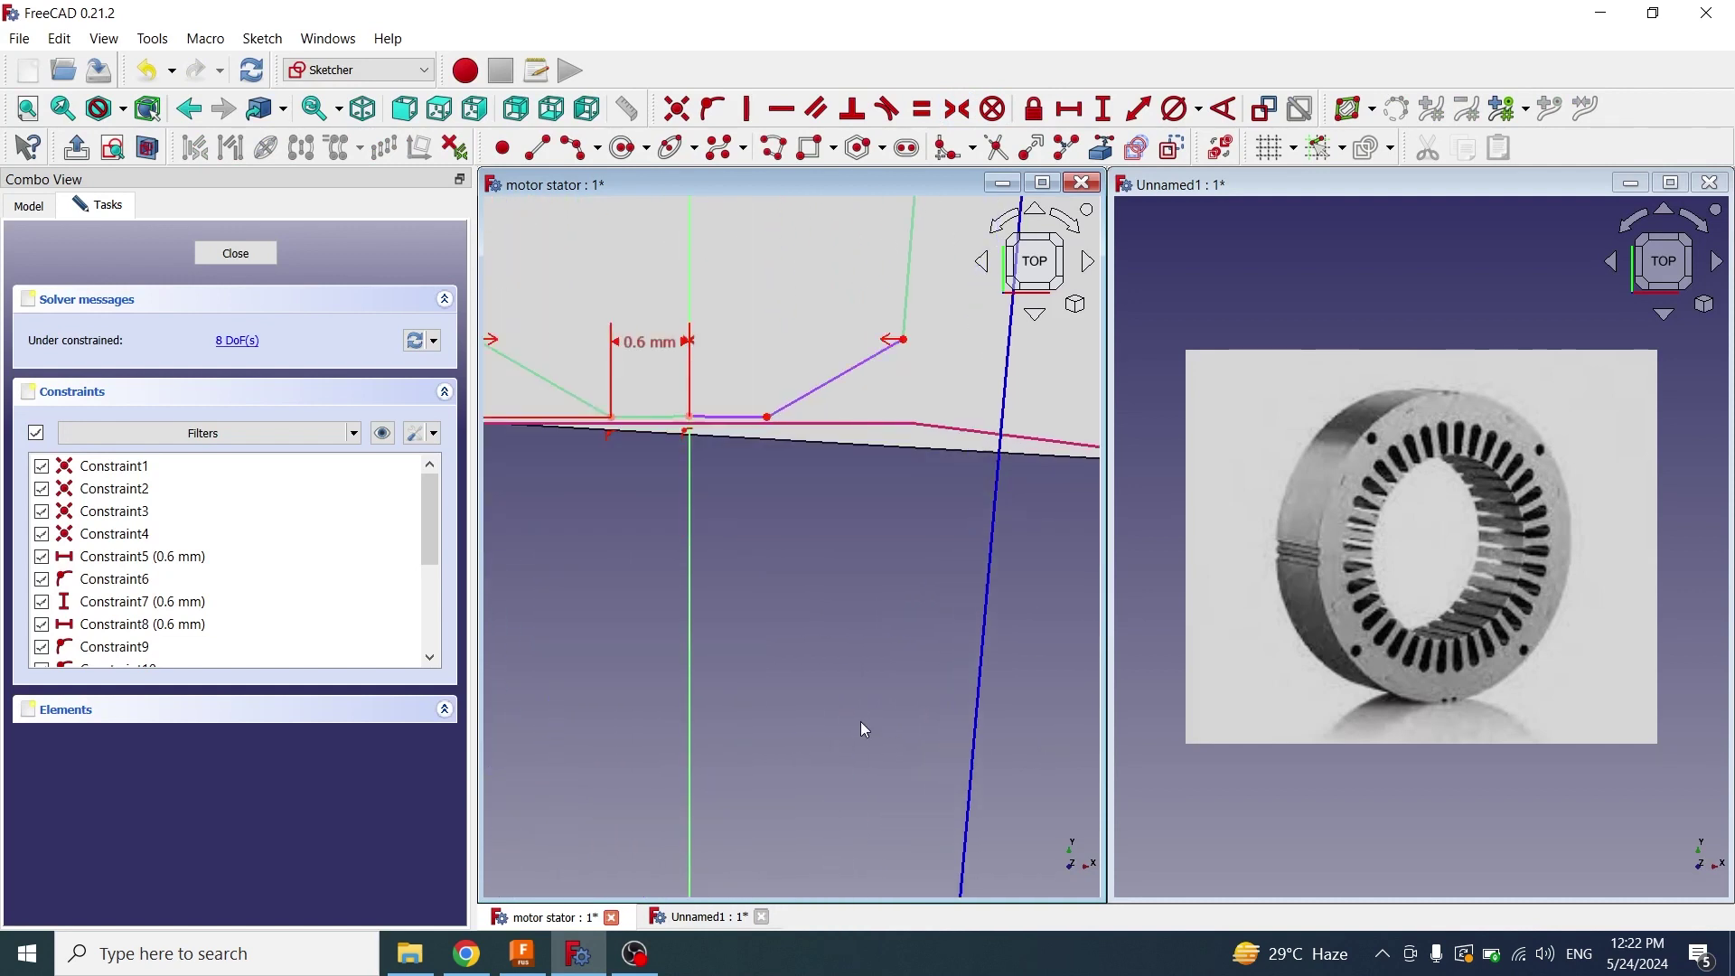
click(657, 418)
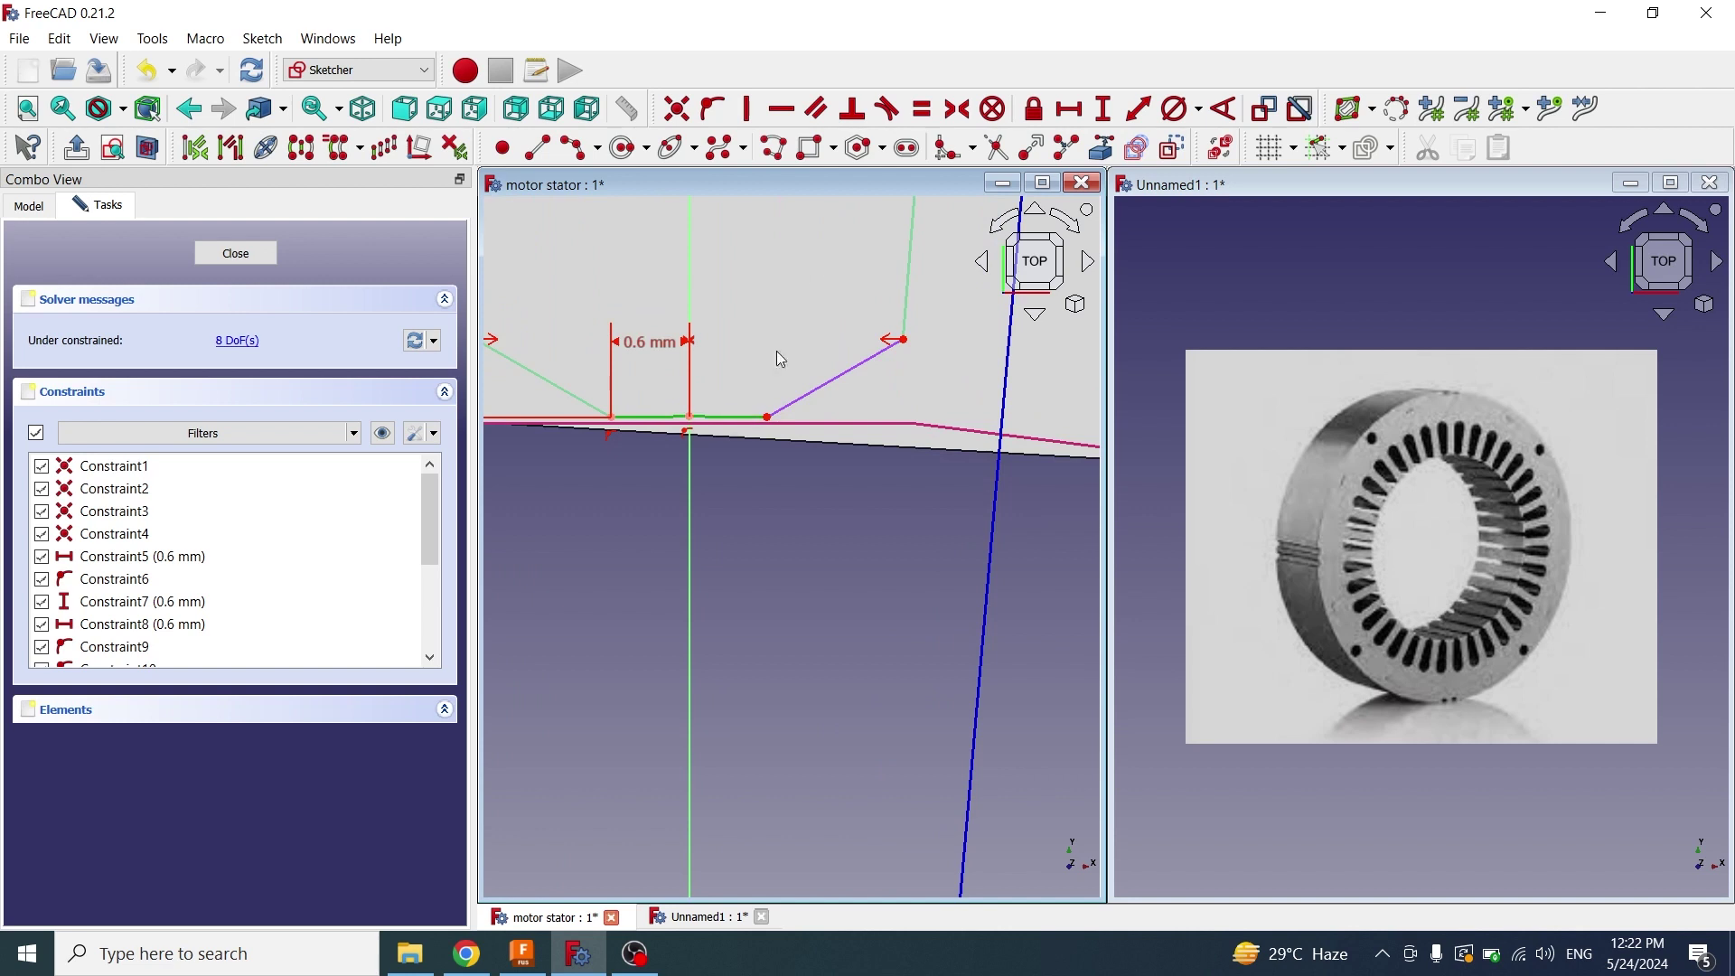
click(921, 108)
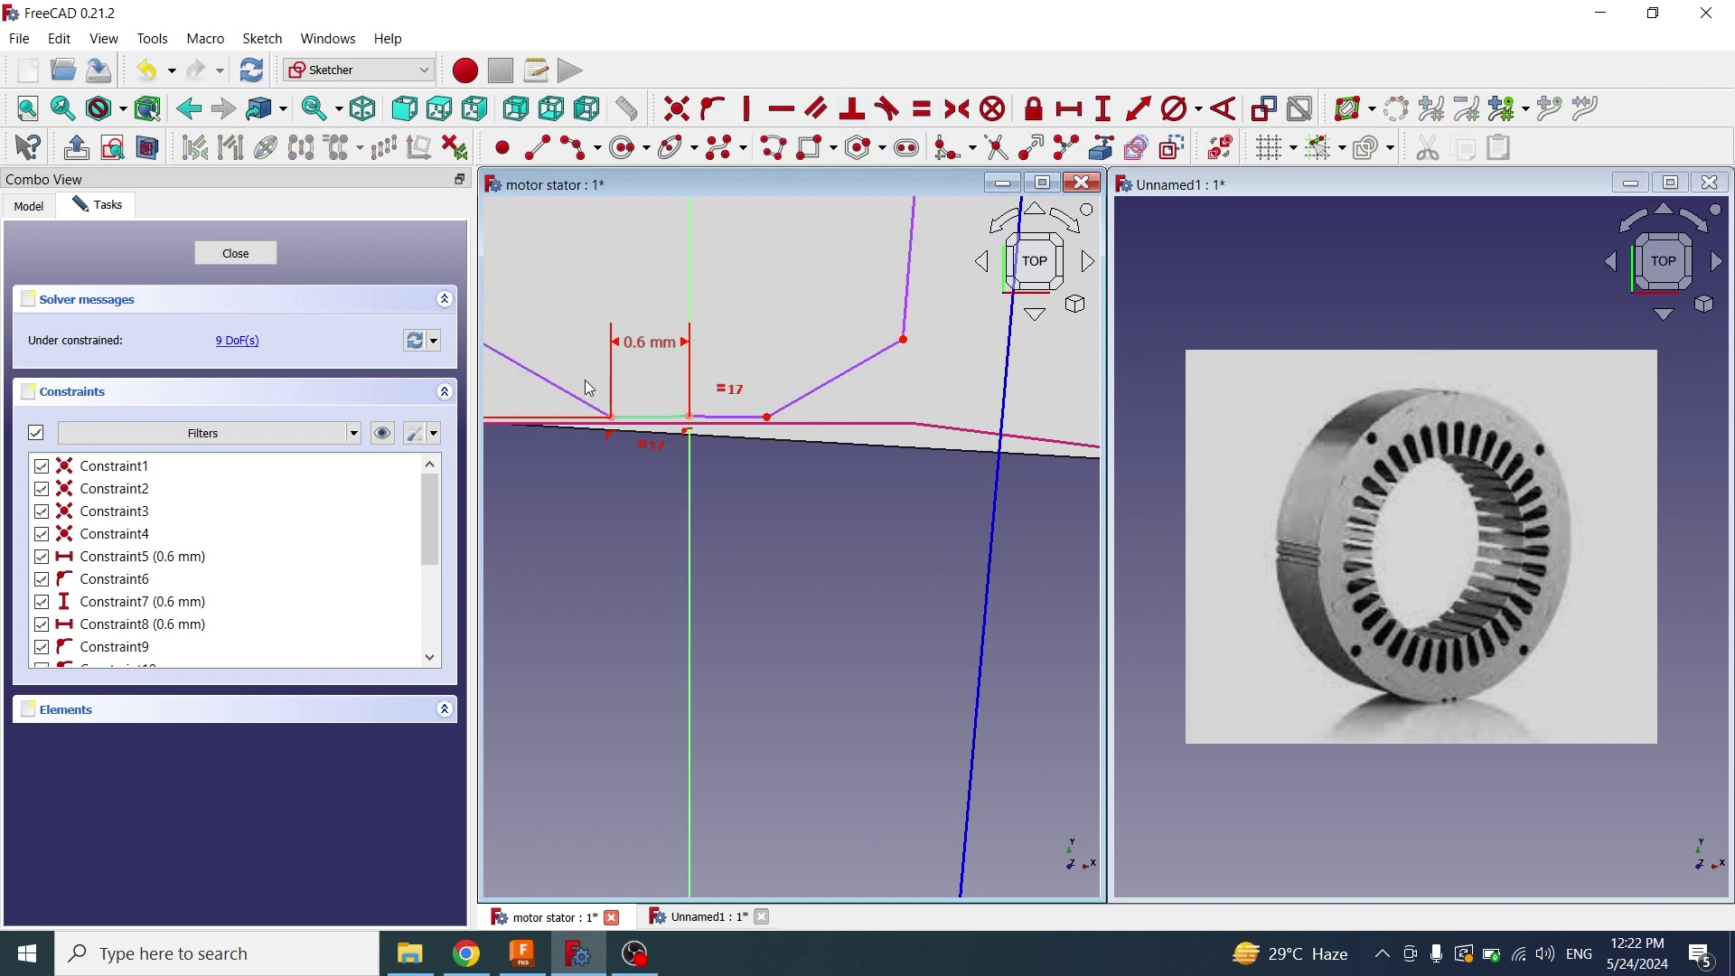
Constrain the two slanted segments at the slot's mouth to equal length and finish the slot sketch
scroll(806, 549, down, 3)
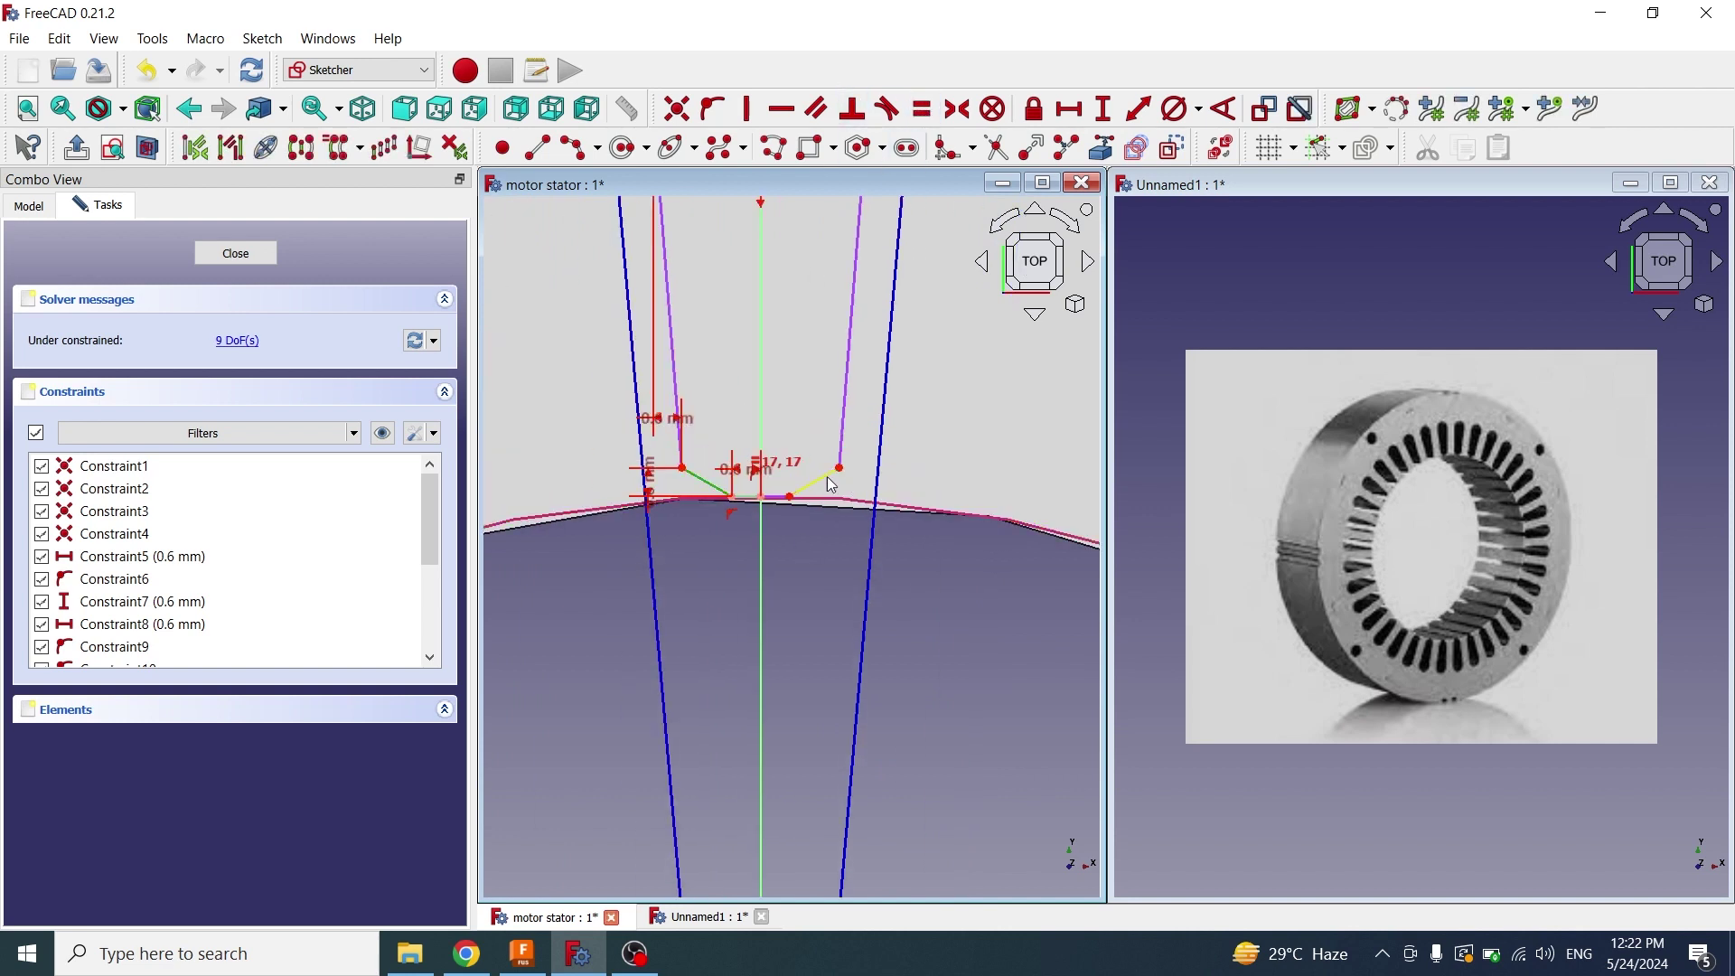
click(922, 108)
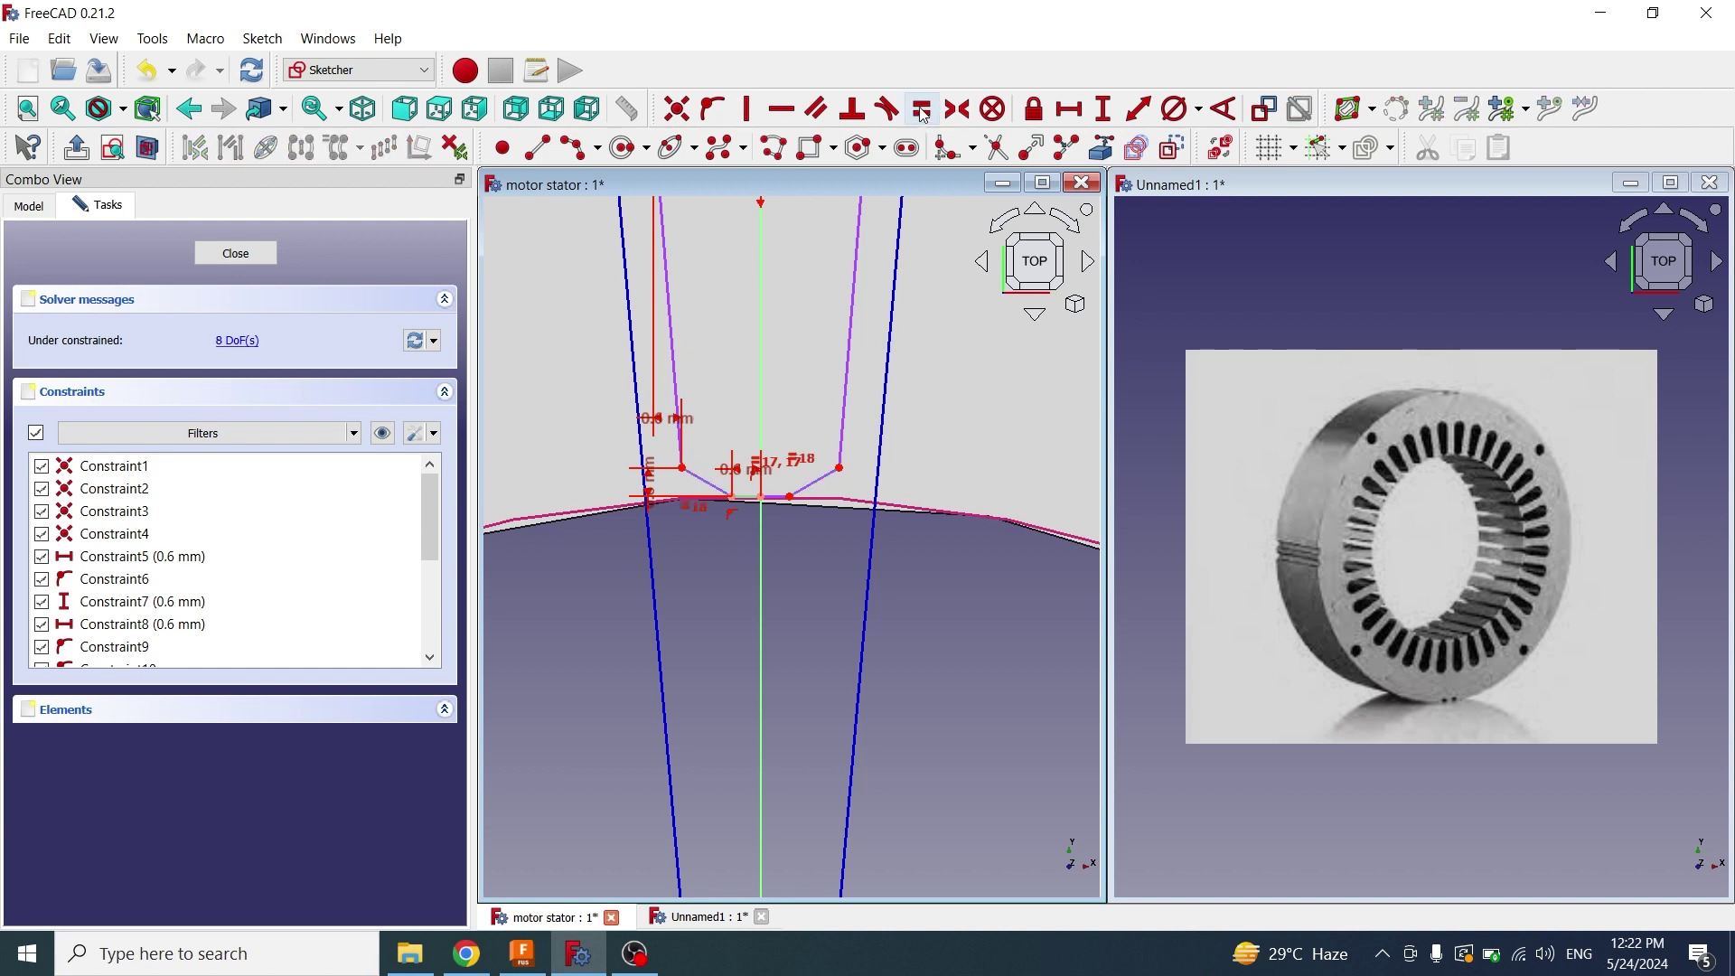
scroll(835, 598, down, 2)
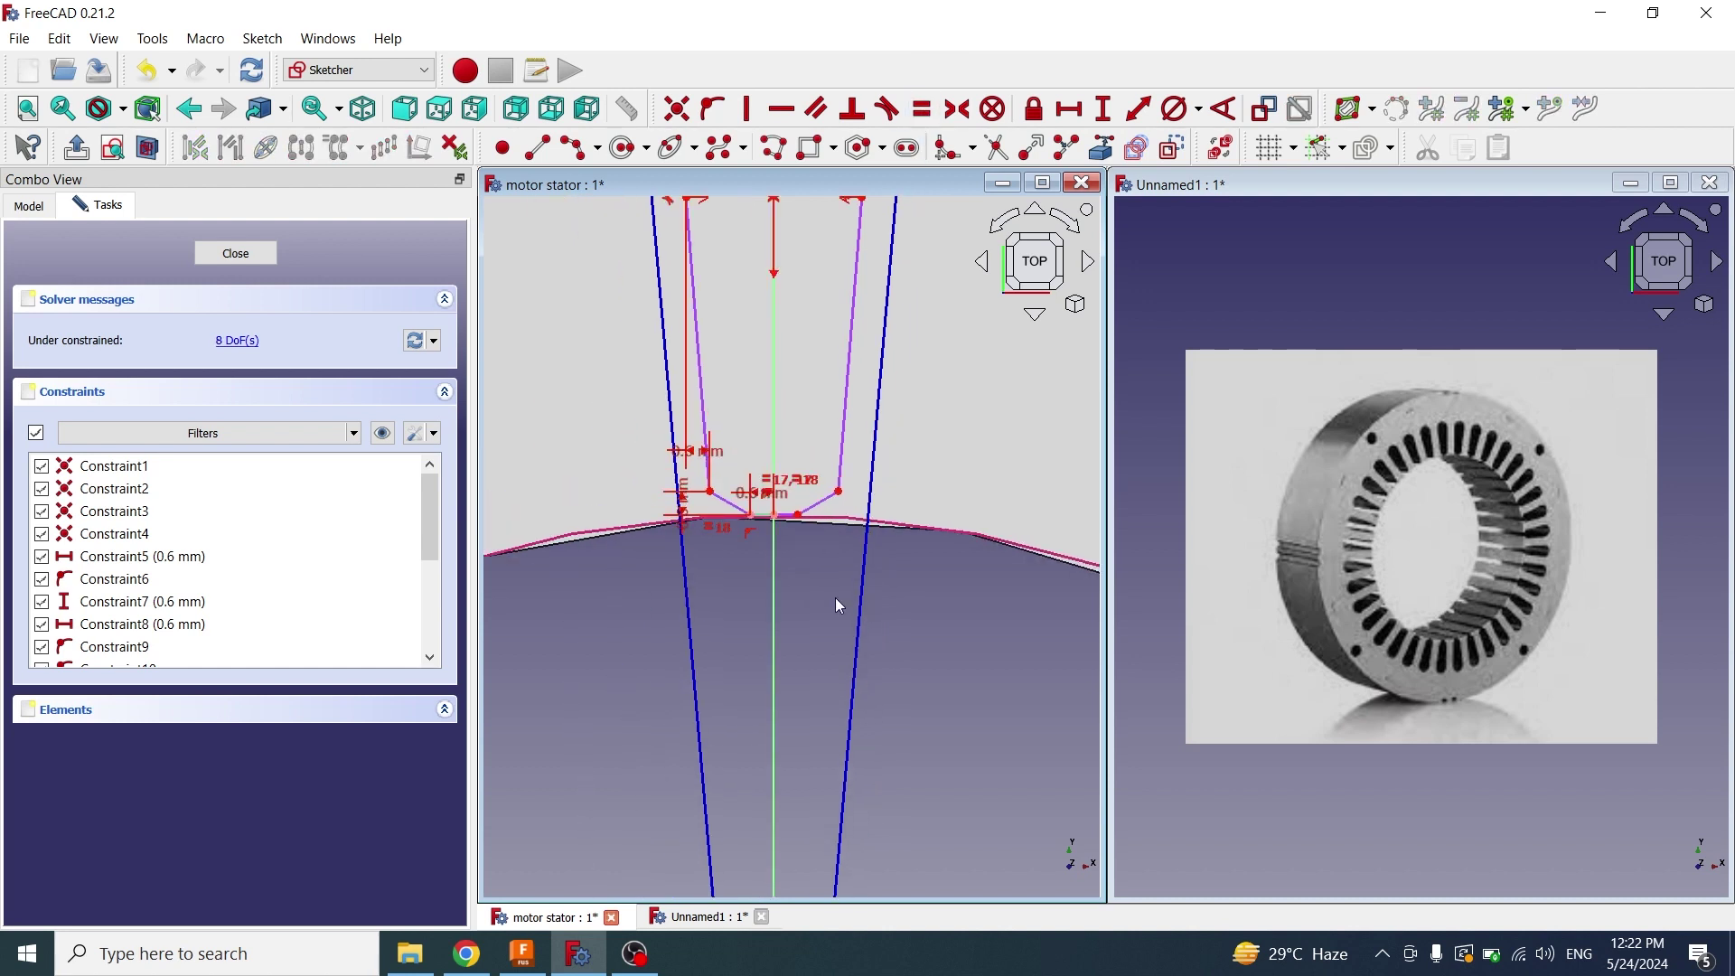
click(234, 255)
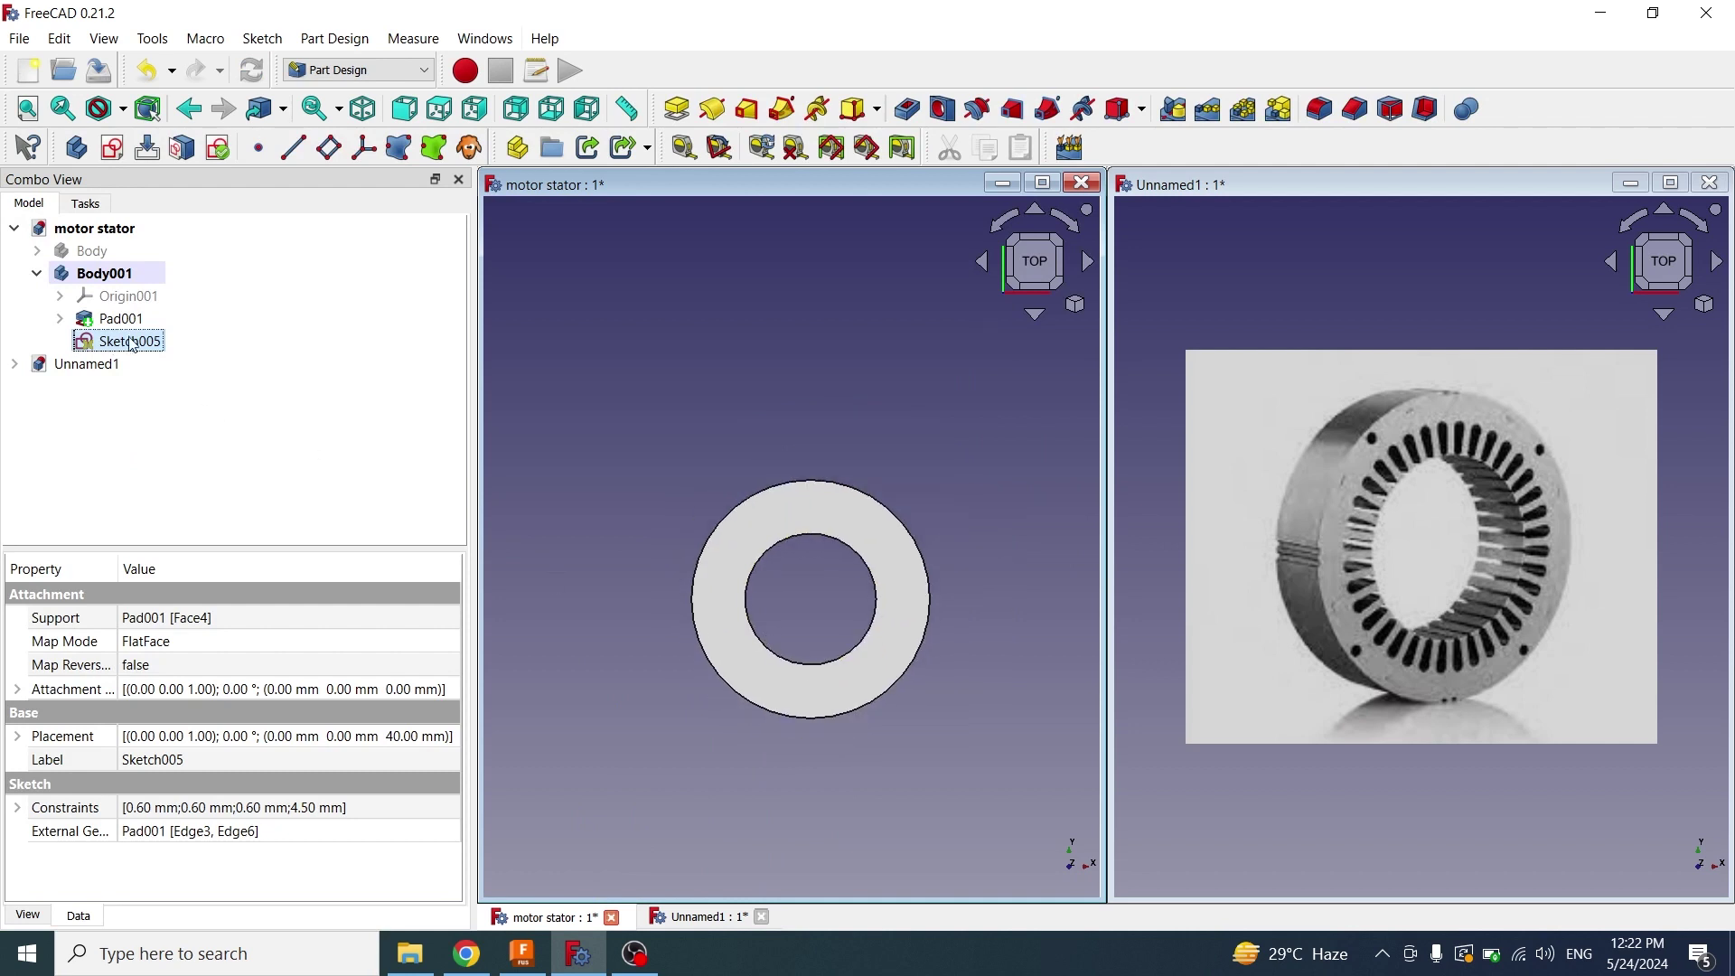
Pocket the slot sketch through all of the ring
click(908, 109)
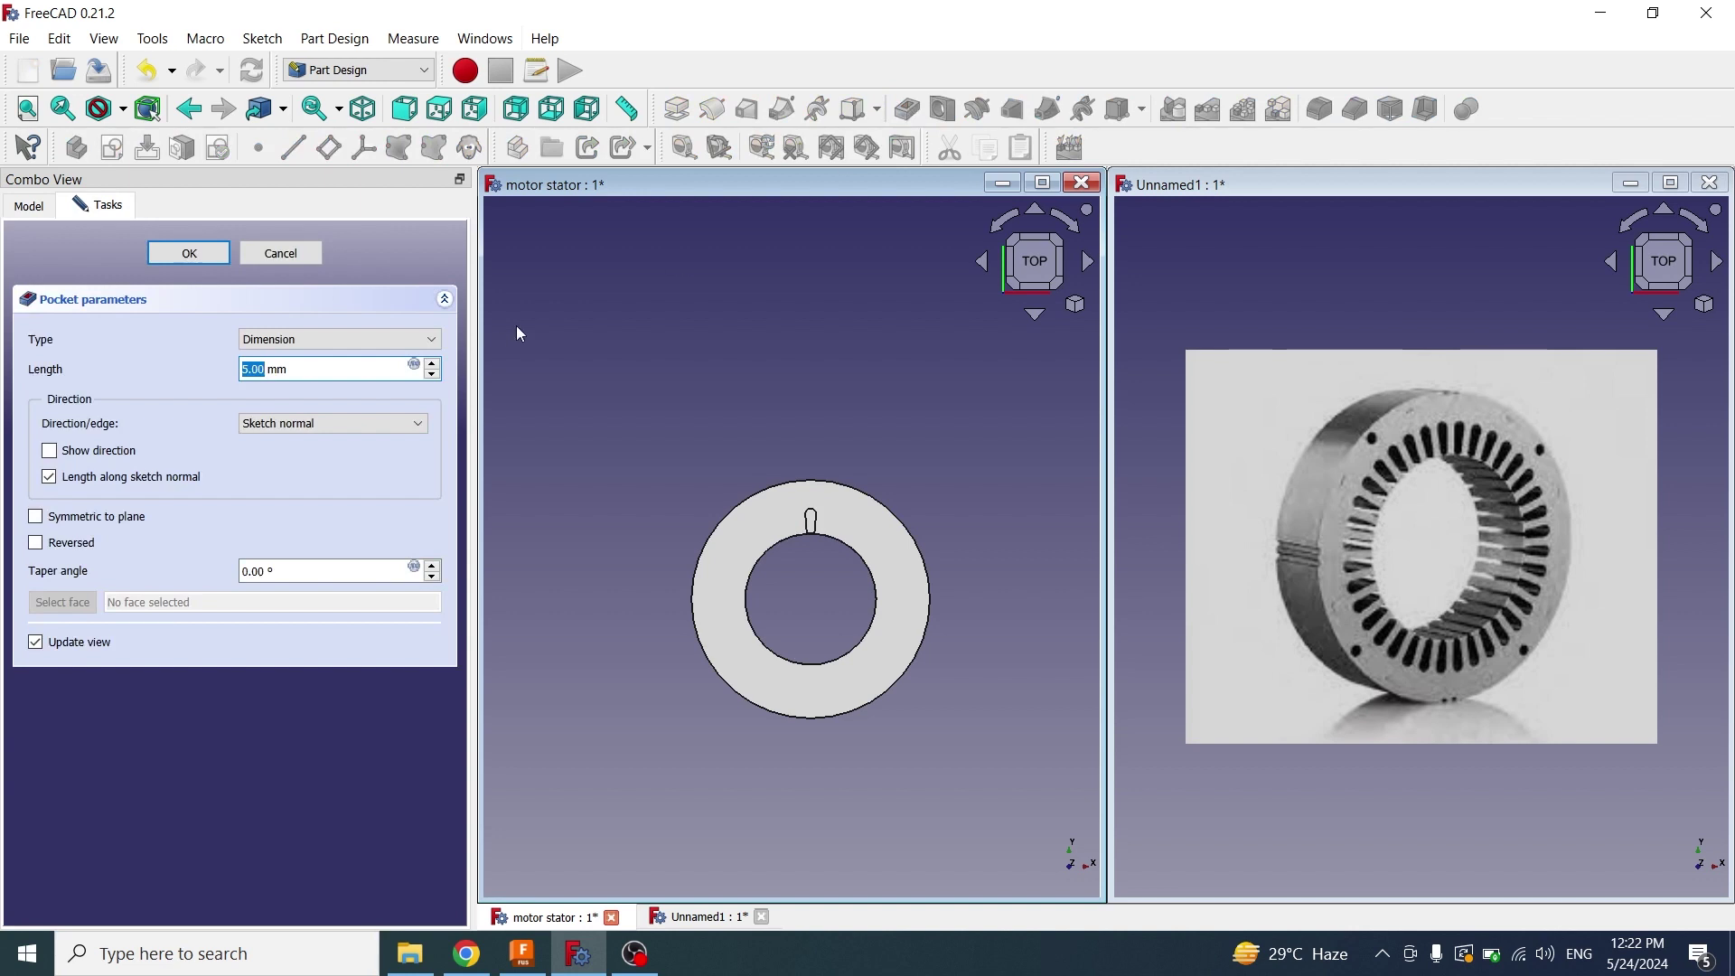
click(280, 343)
click(301, 364)
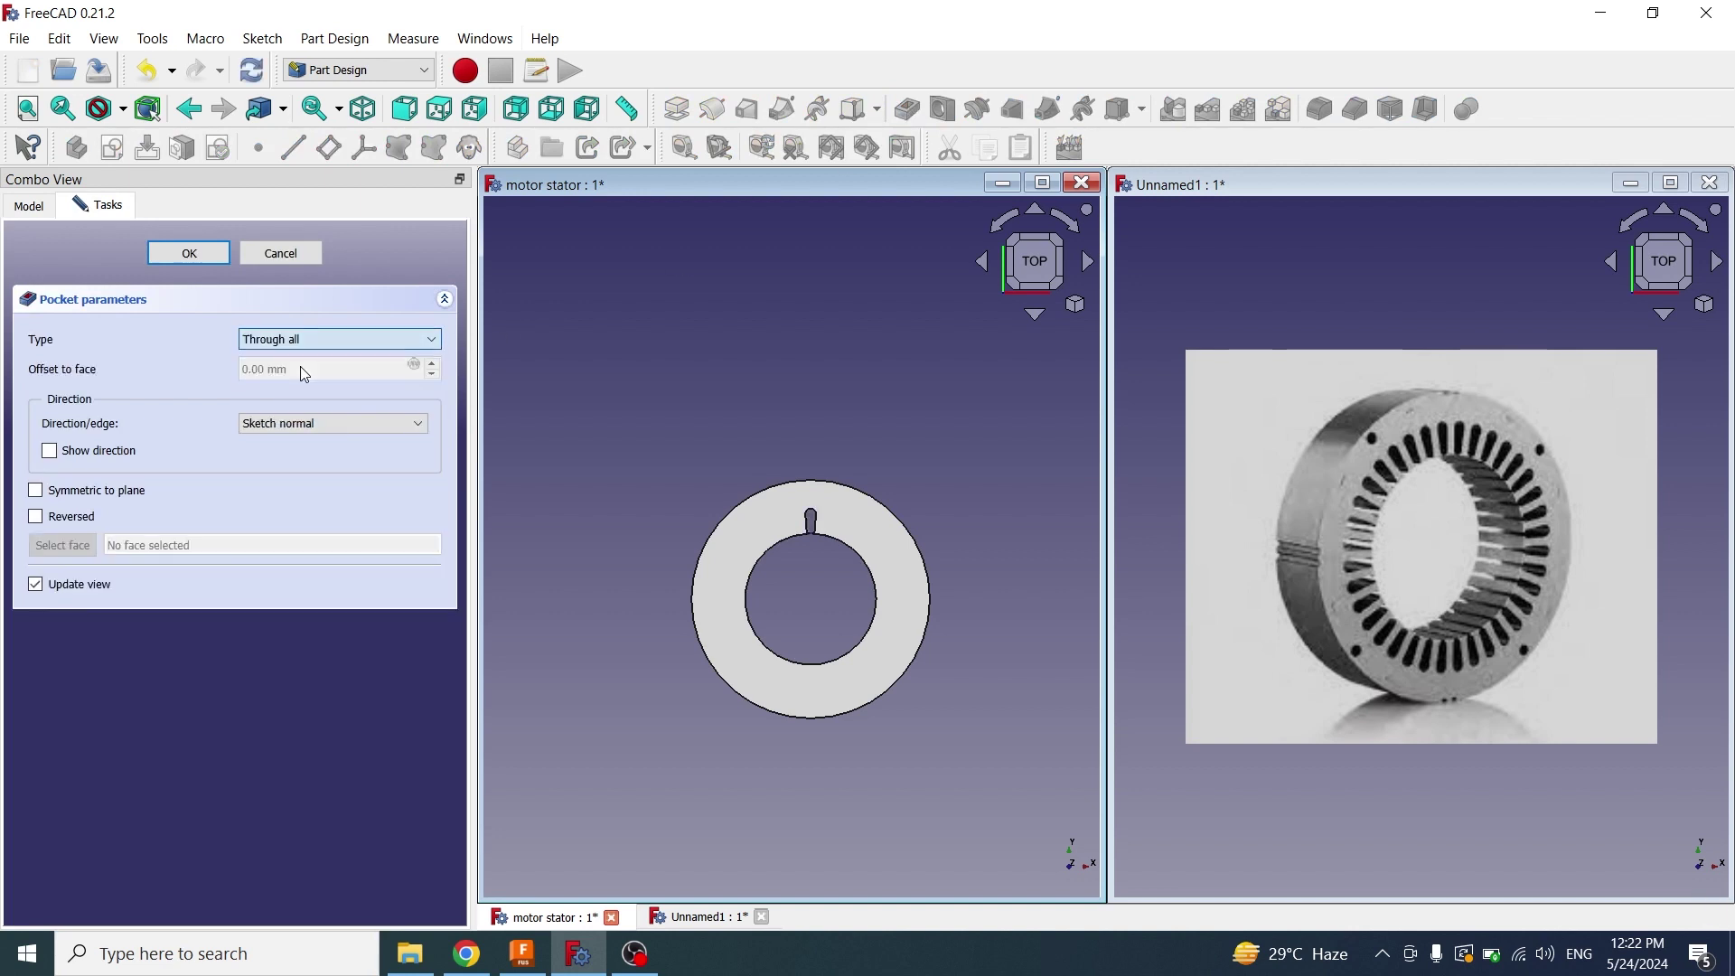
scroll(1076, 763, up, 5)
scroll(984, 673, down, 3)
middle_drag(984, 672, 1003, 700)
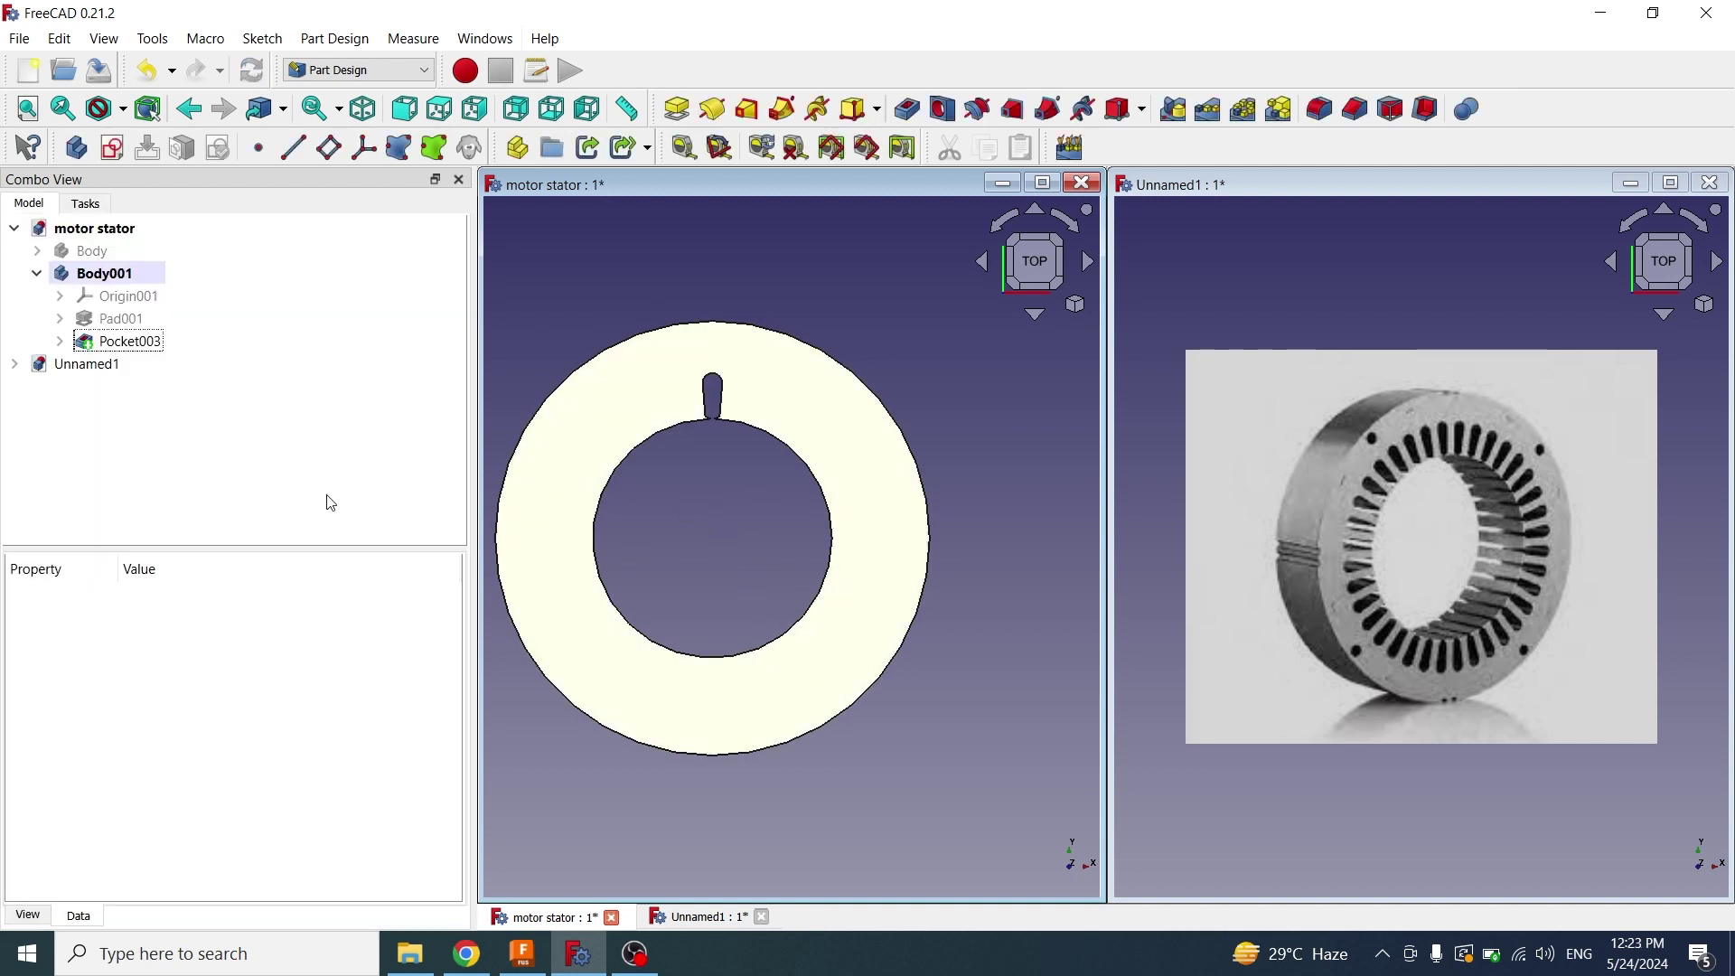
Create a polar pattern of the slot pocket with 36 occurrences over 360° about the normal sketch axis
click(128, 342)
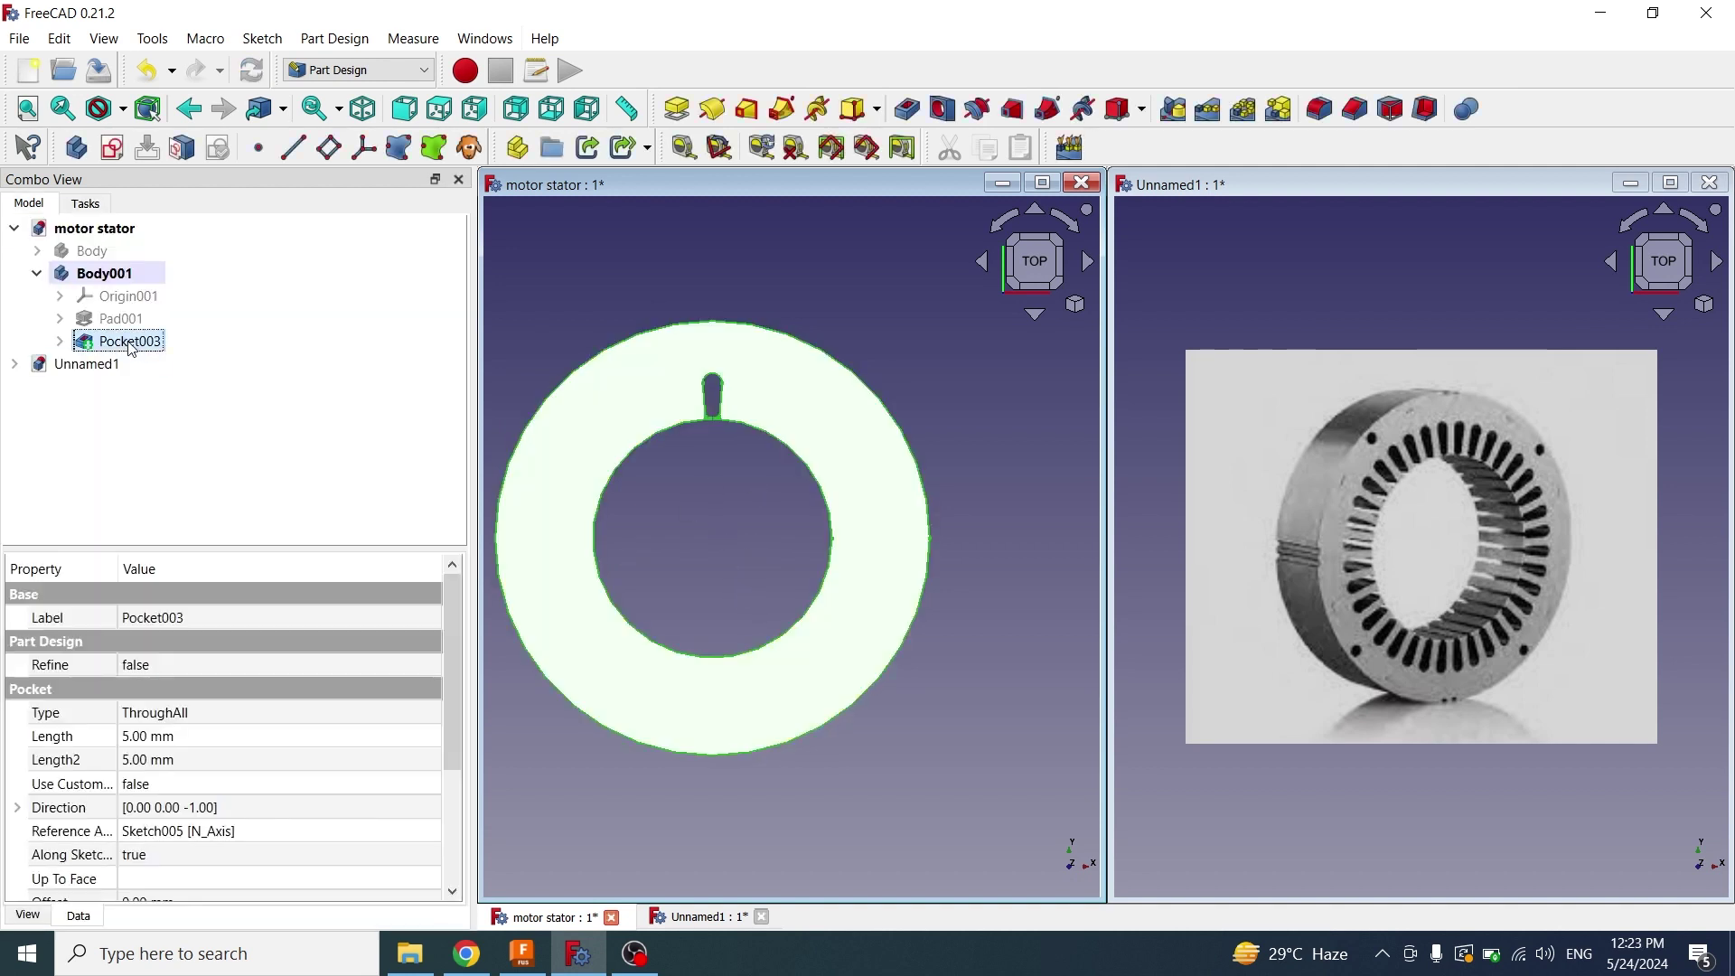
click(334, 39)
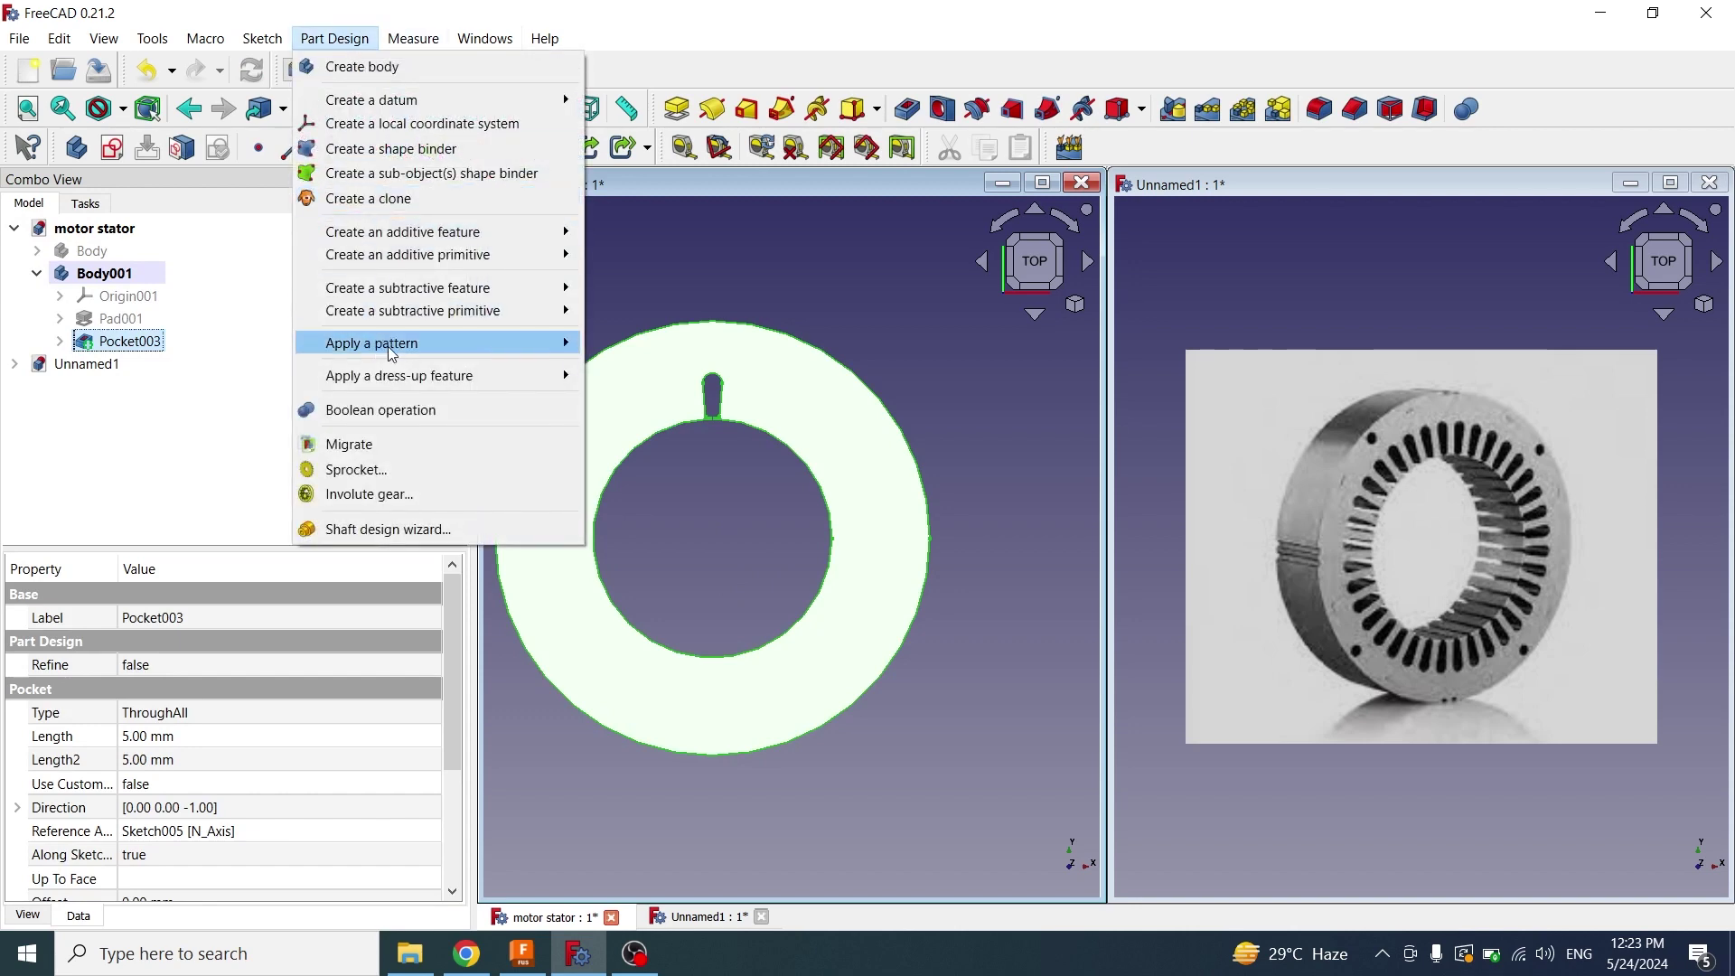
mouse_move(392, 354)
click(654, 400)
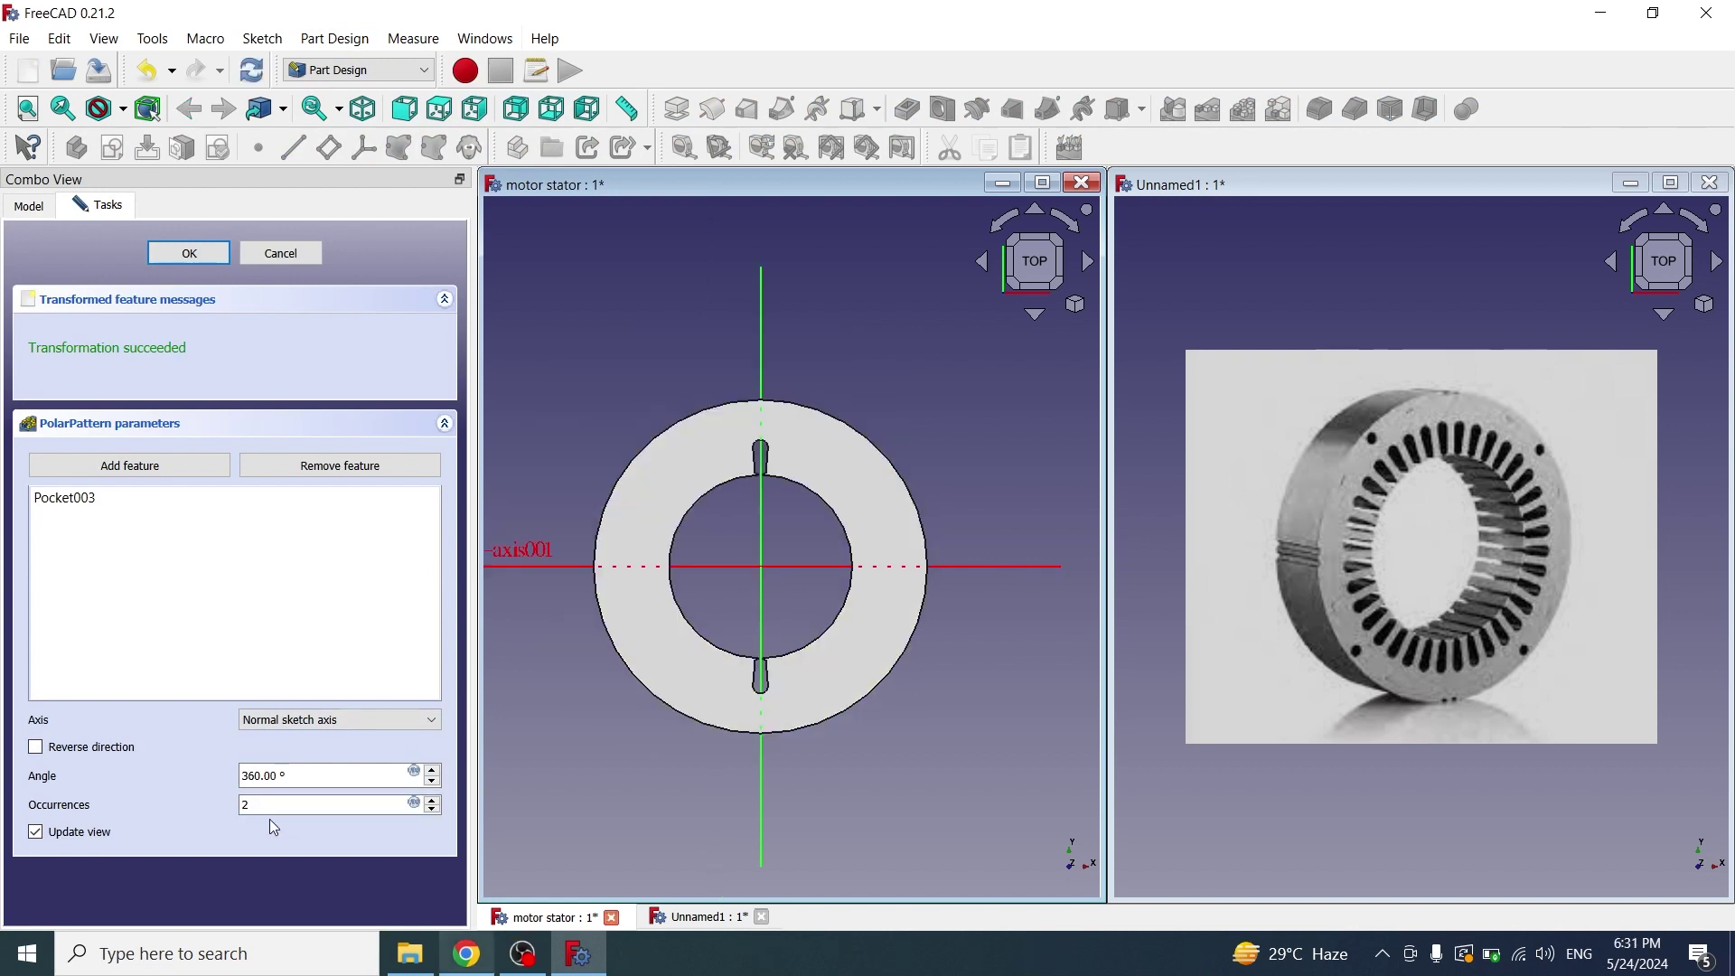
text(36)
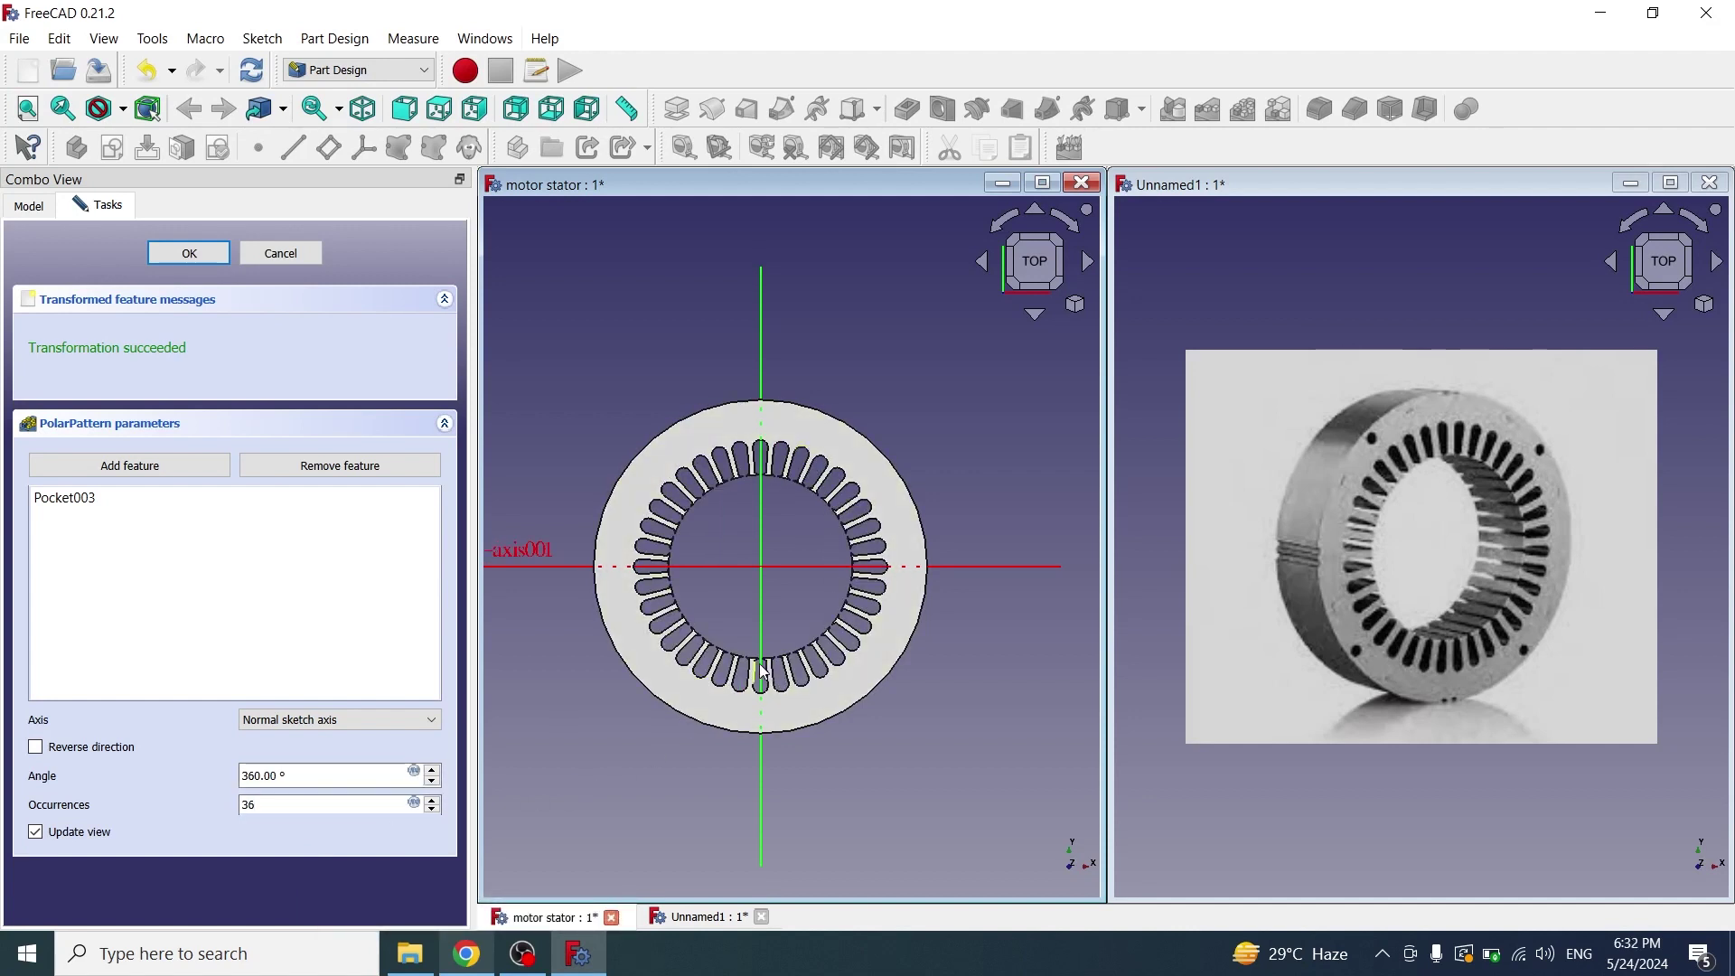
middle_drag(737, 732, 815, 747)
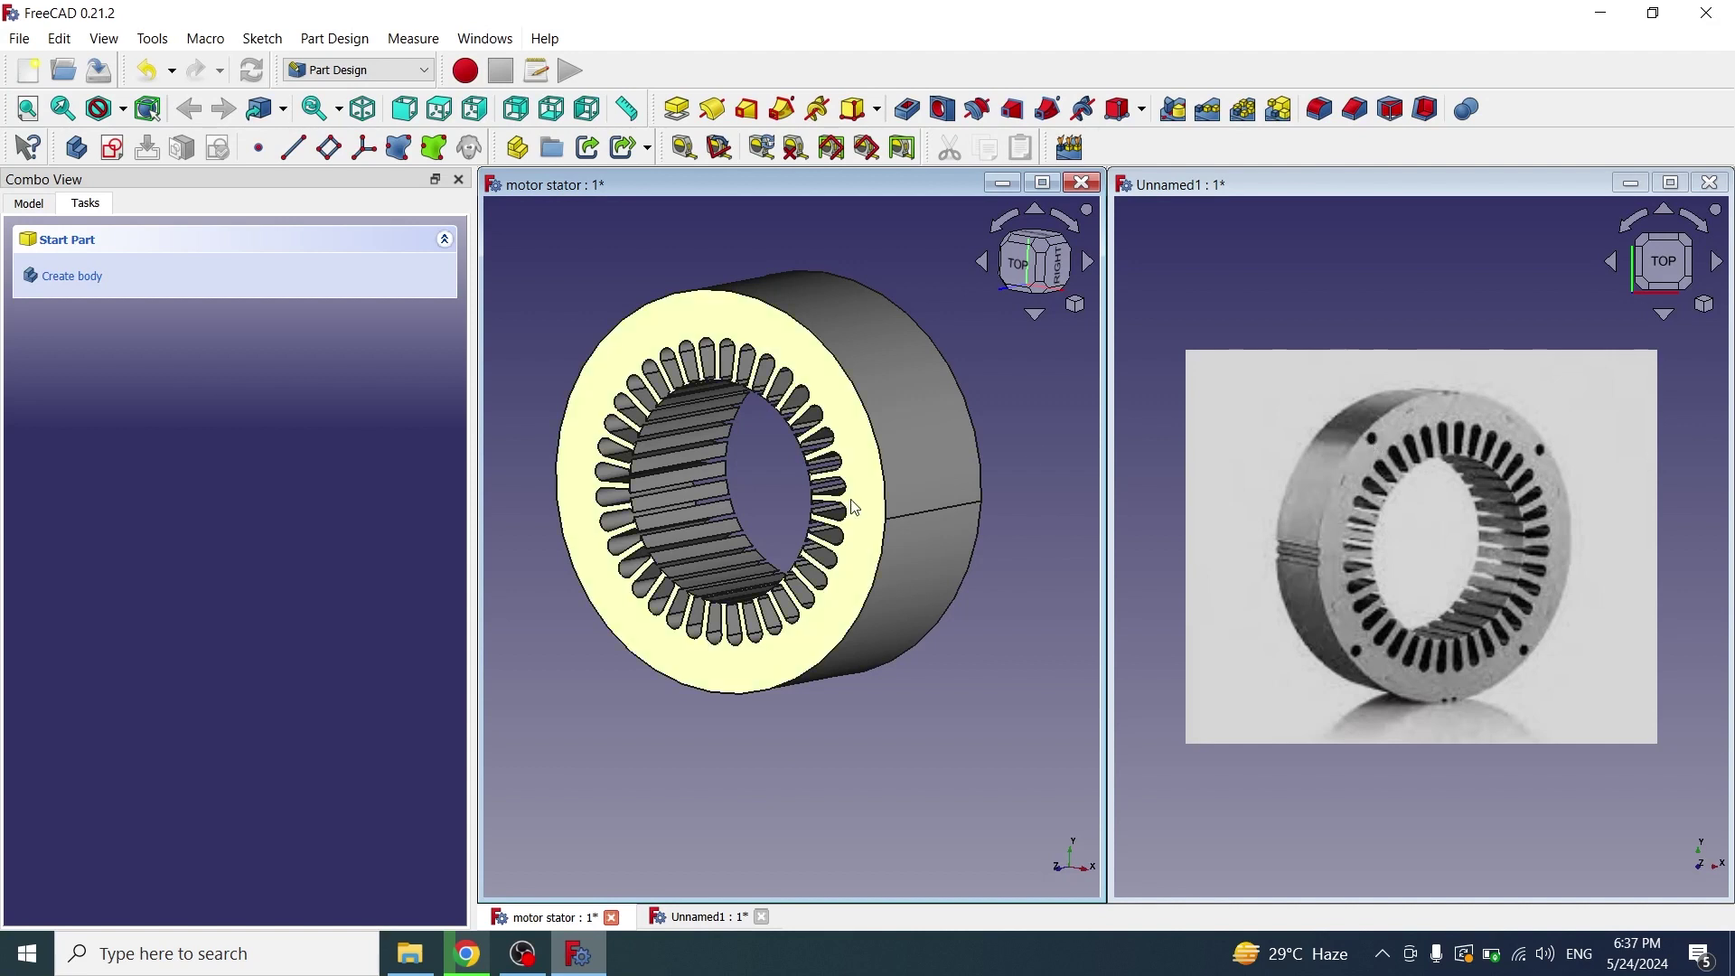
Start a sketch on the slotted ring's flat face in Body001 and draw a circle about 4.9 mm in diameter near its upper-left outer edge
click(833, 381)
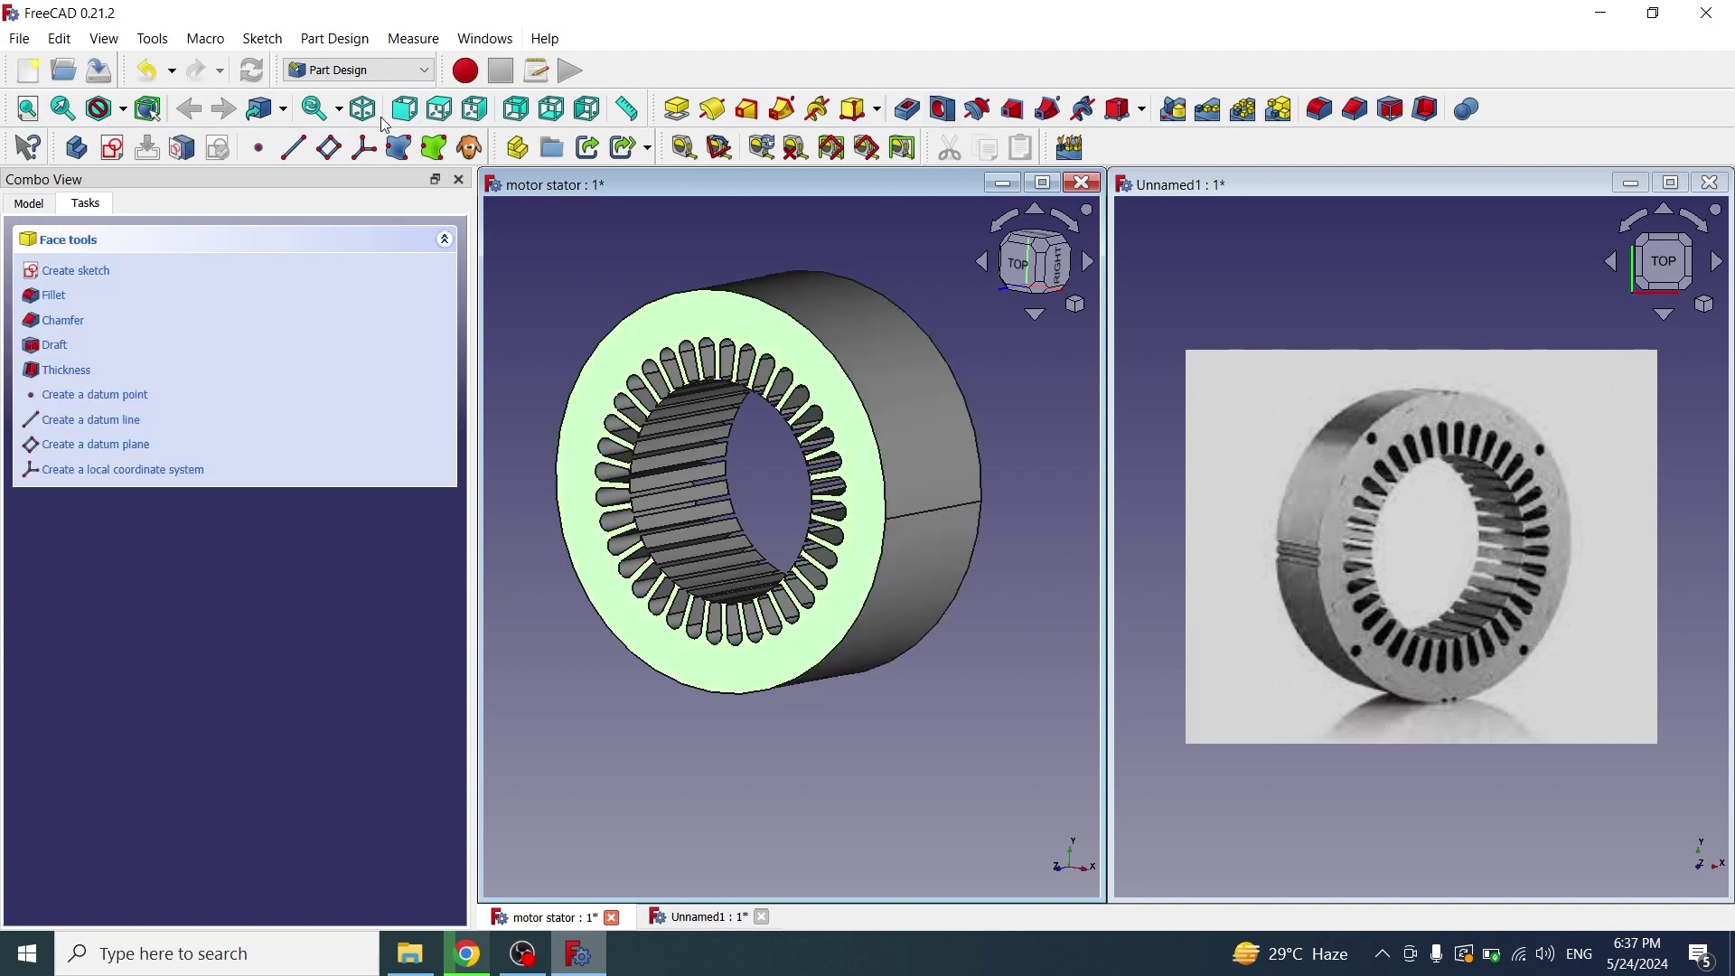
click(116, 150)
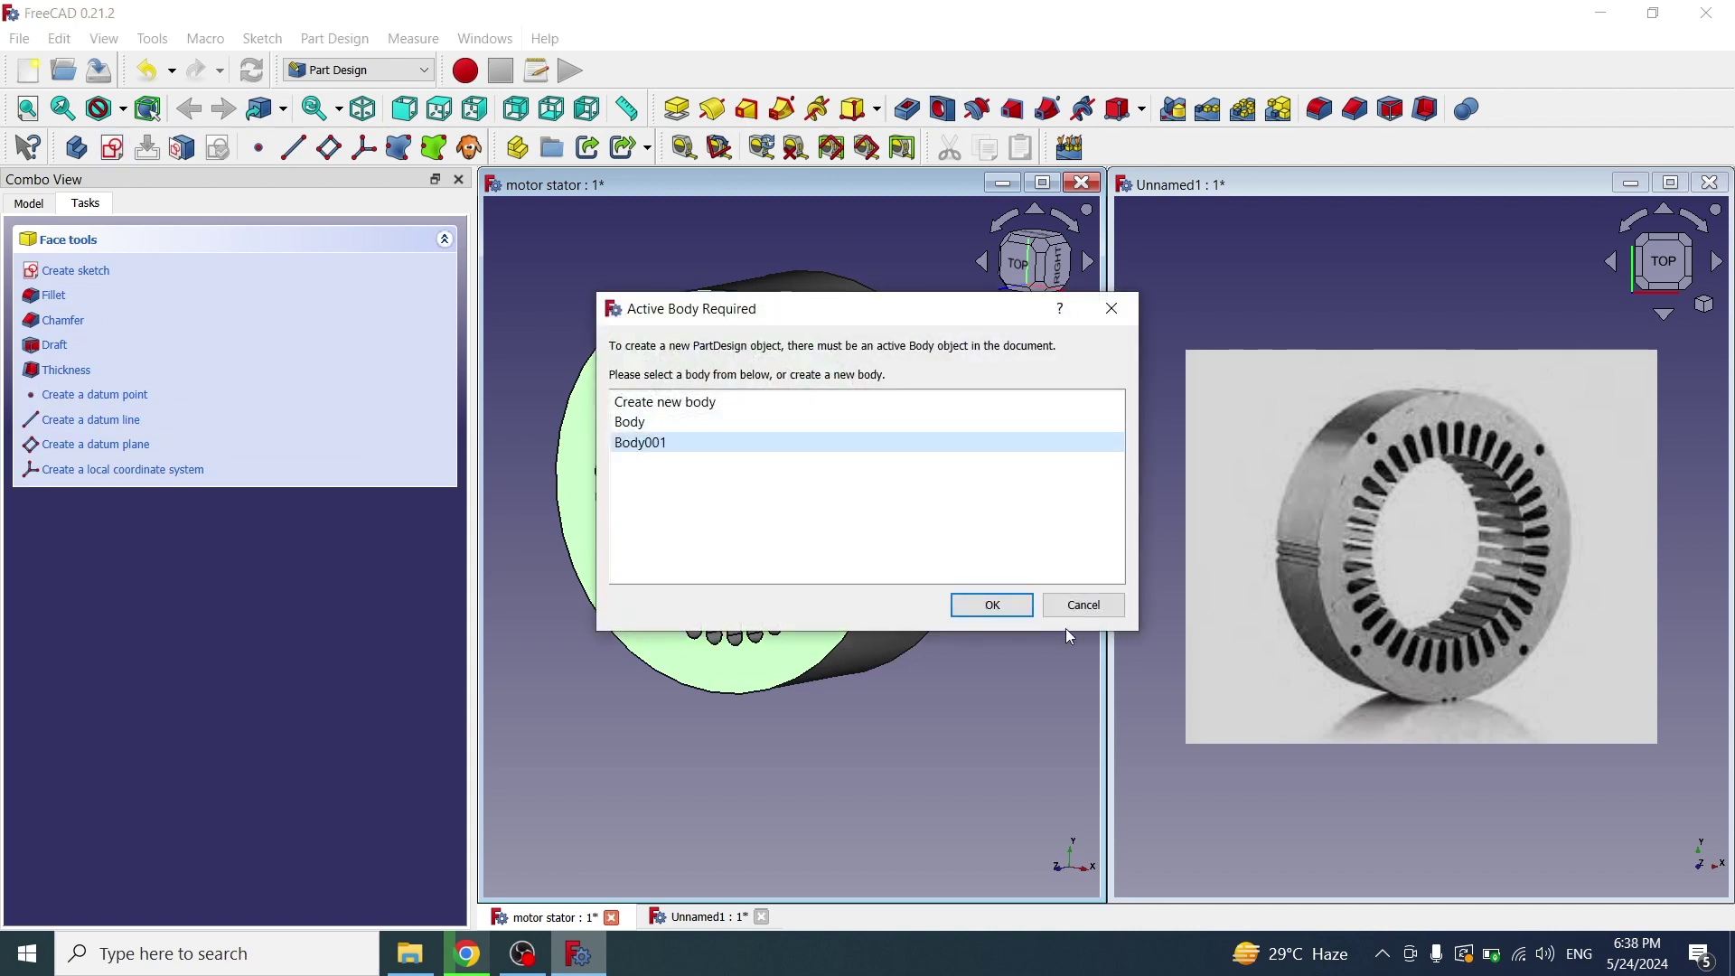
click(992, 605)
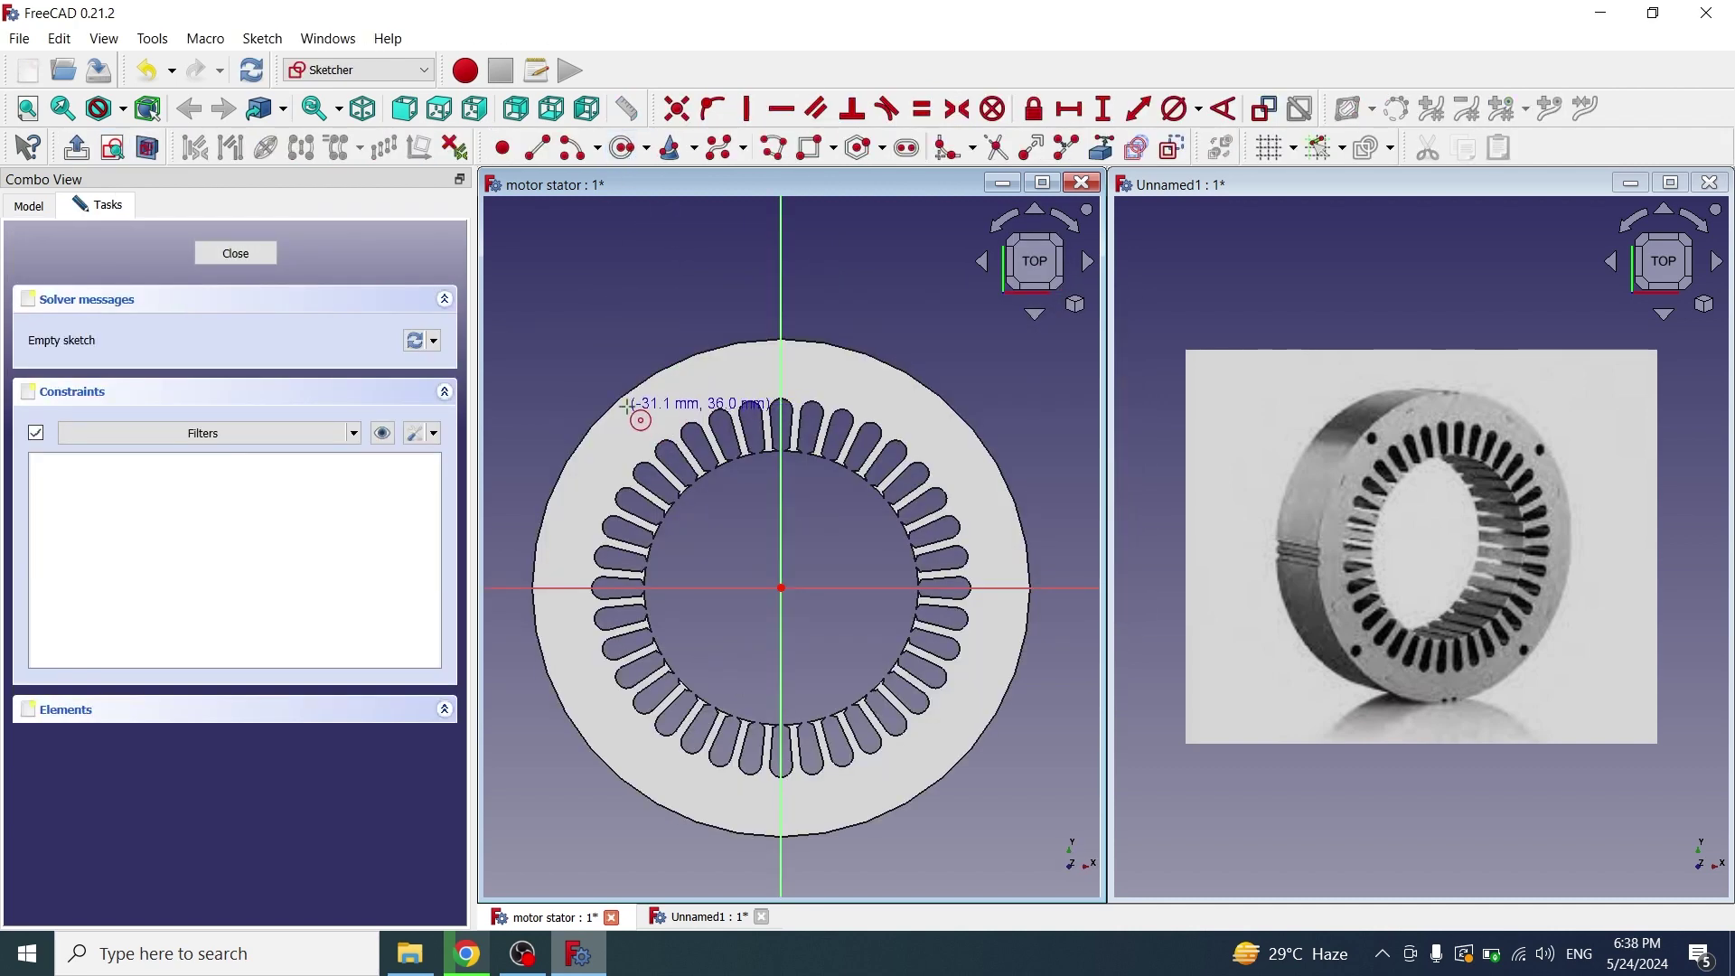
click(627, 410)
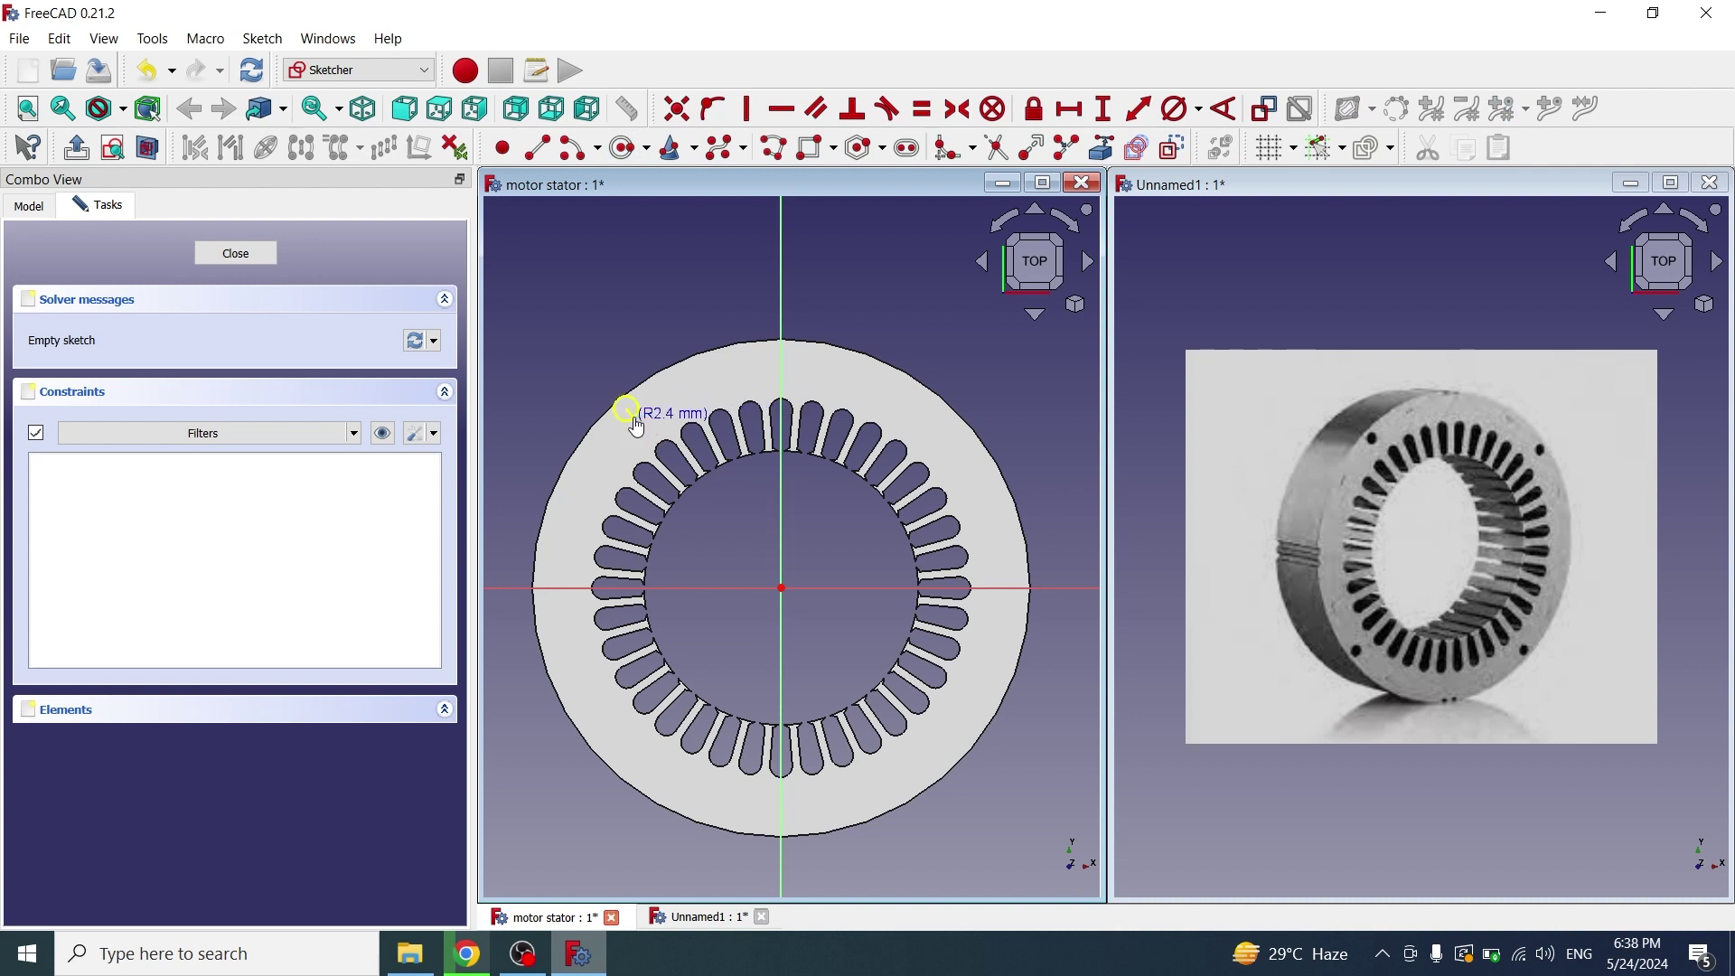
click(639, 423)
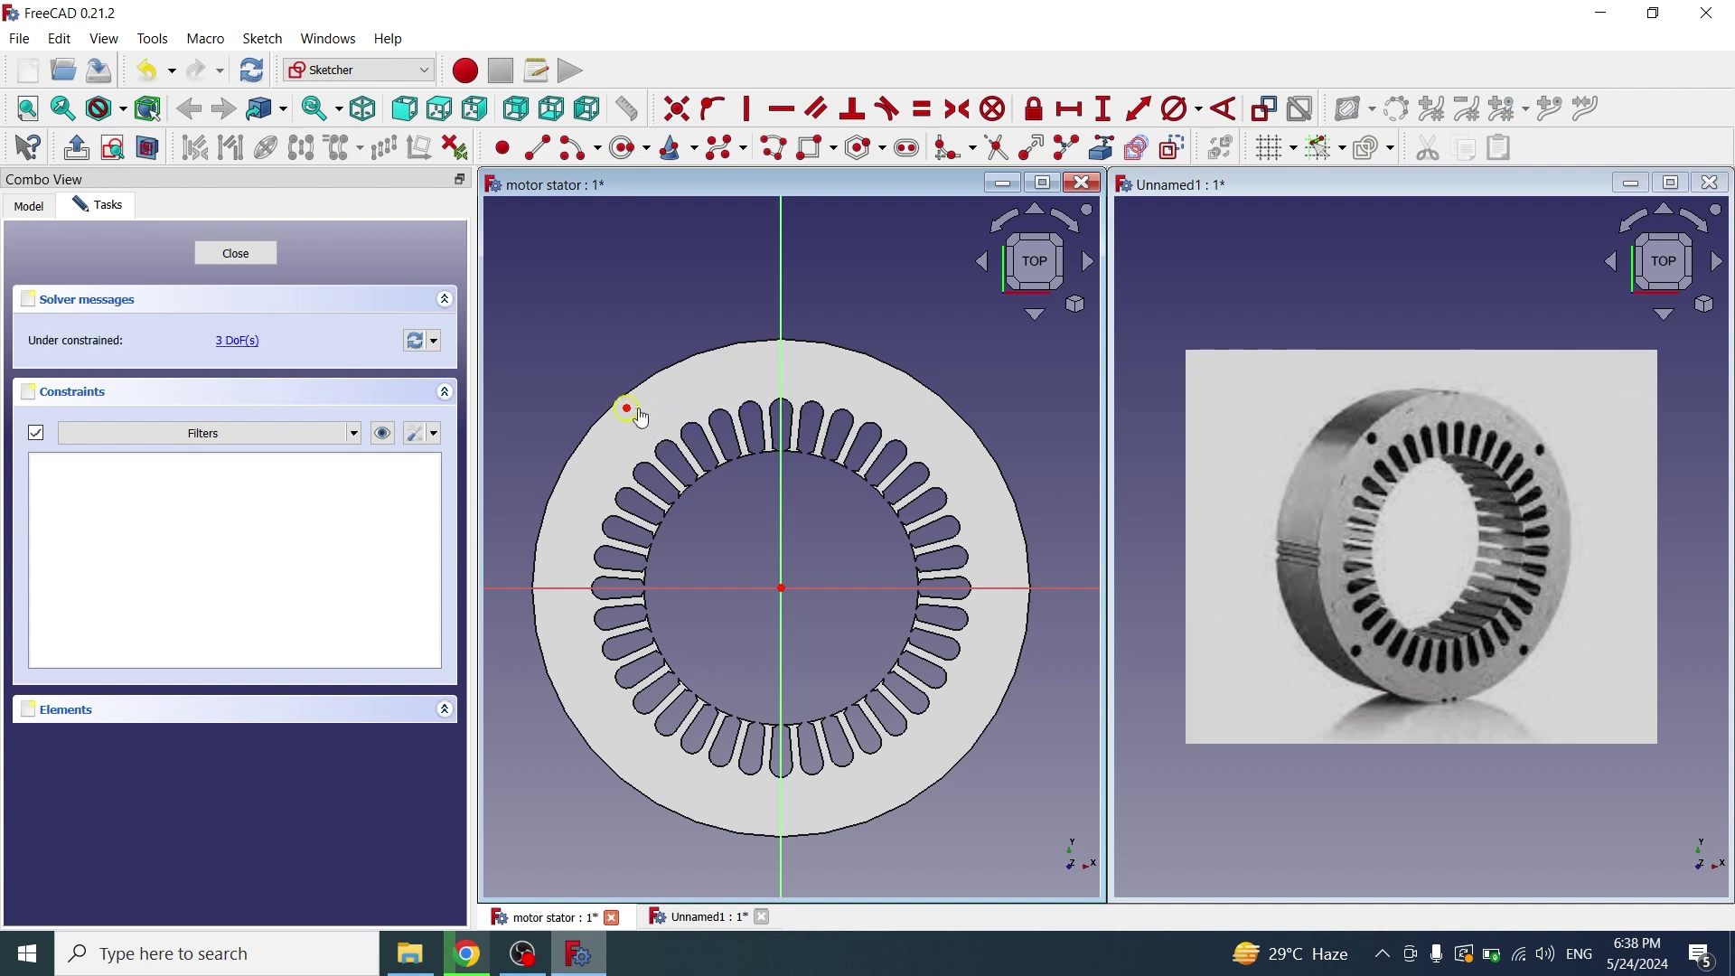
Constrain the hole circle's diameter to 3 mm
click(627, 406)
click(1198, 109)
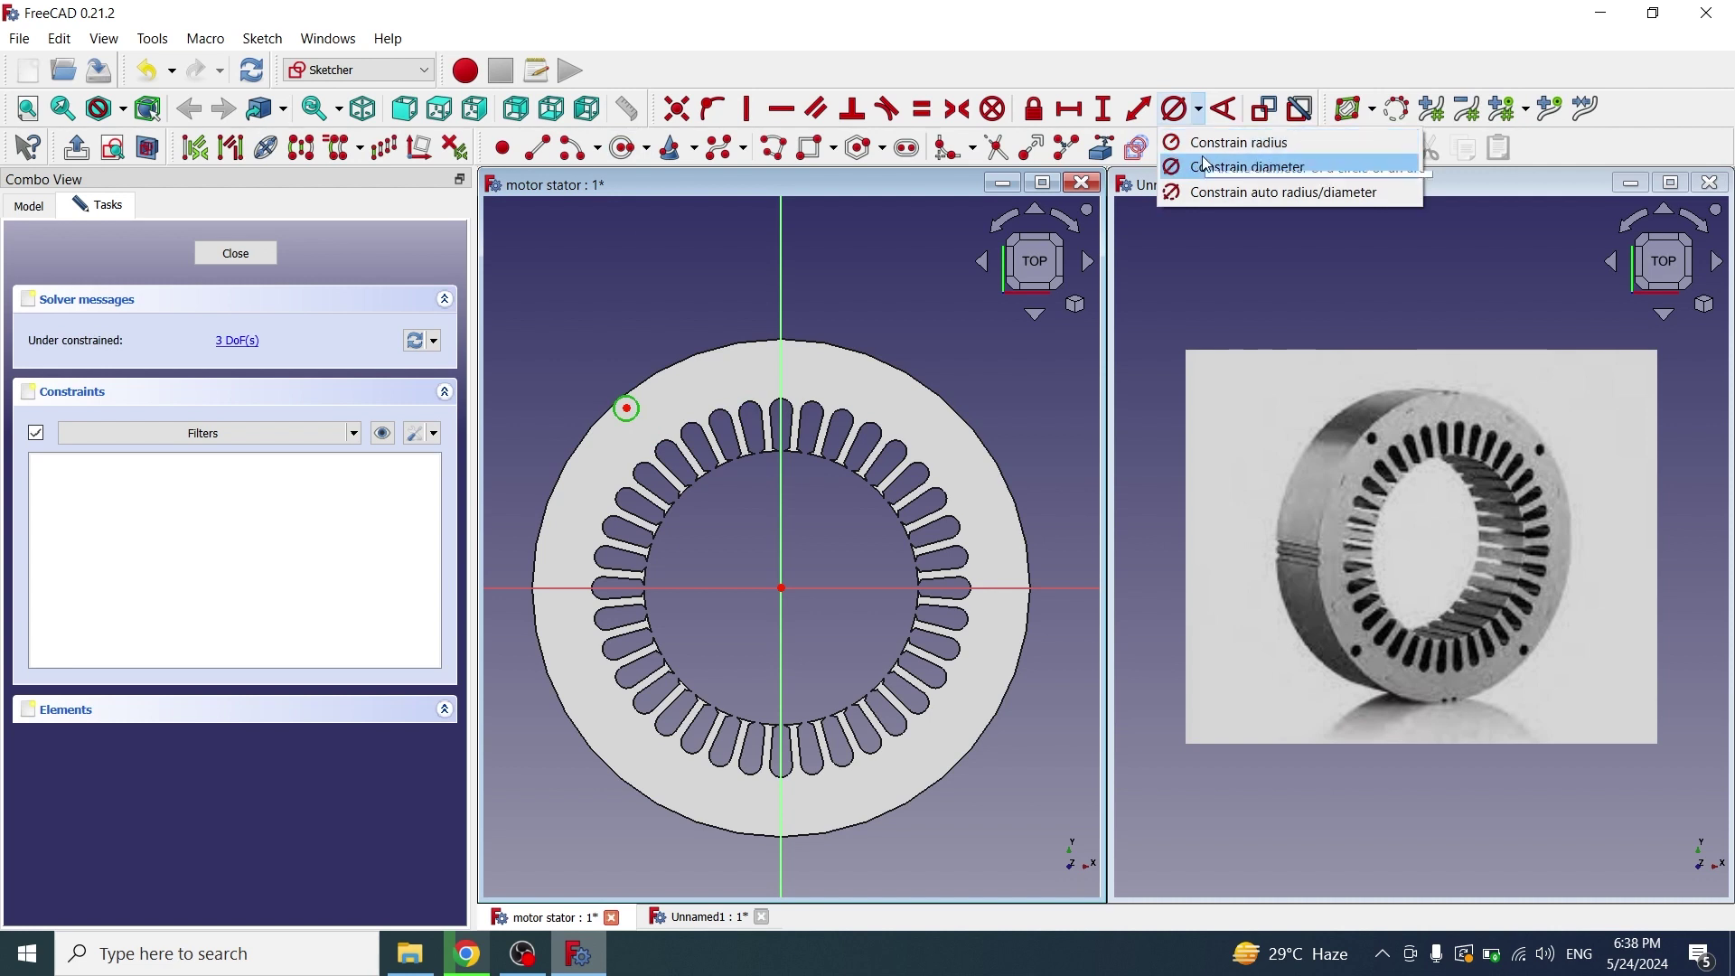
click(1229, 167)
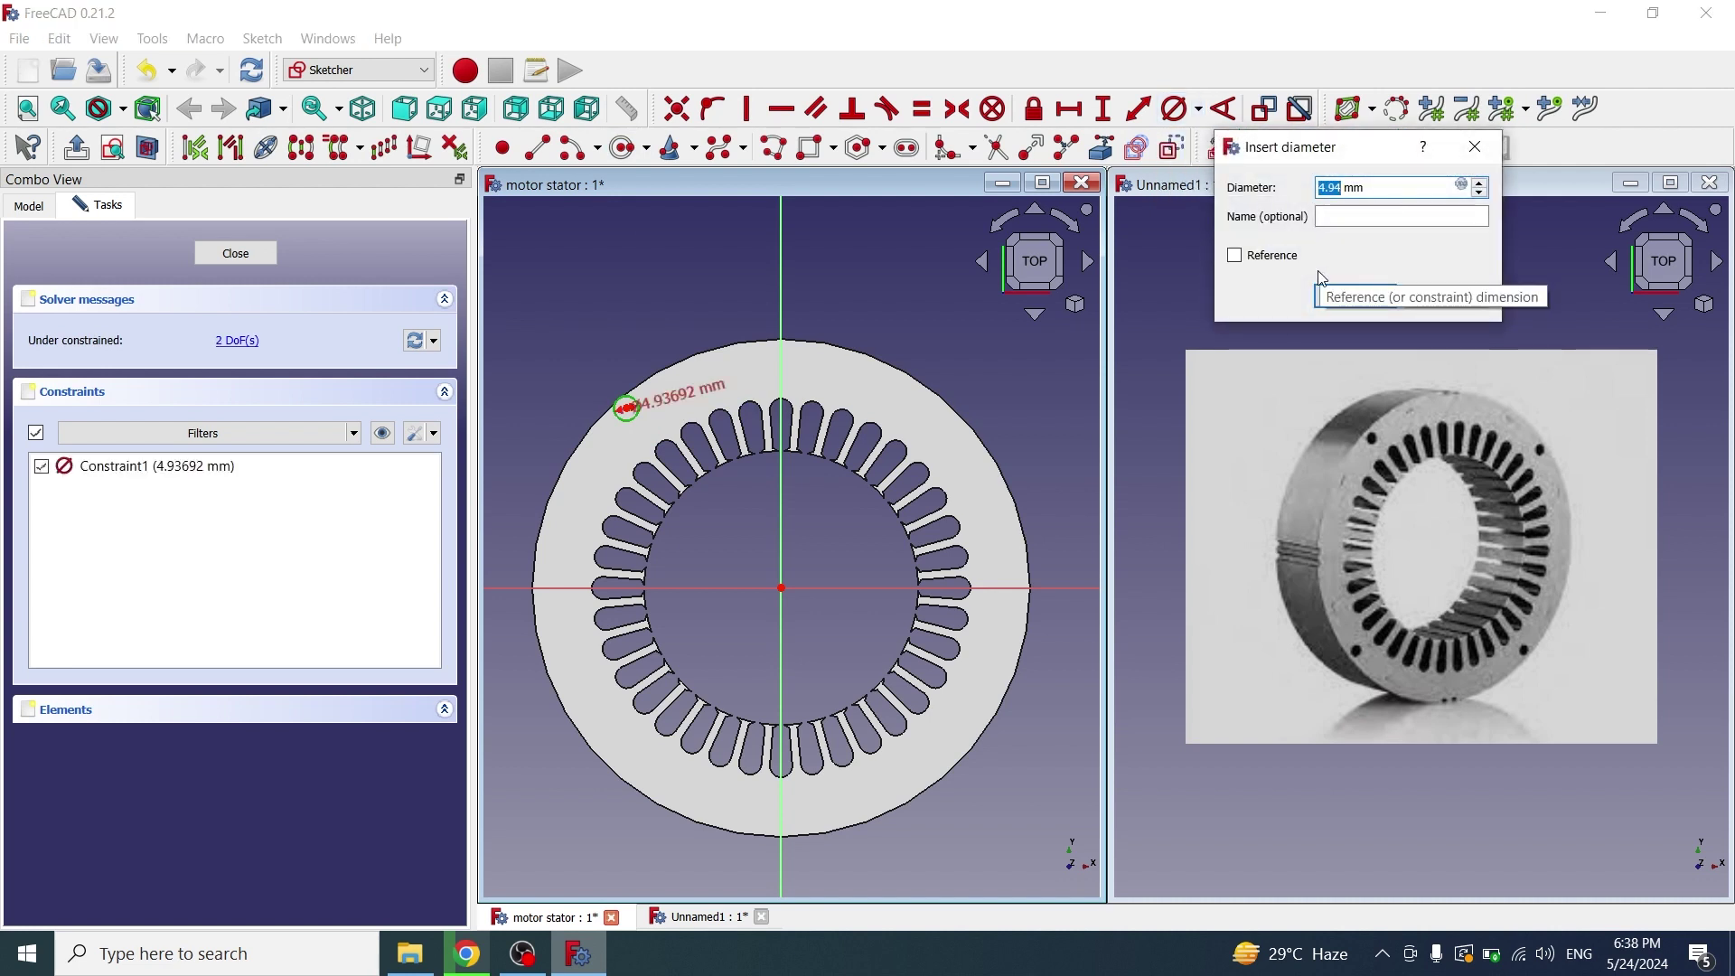
text(3)
key(Return)
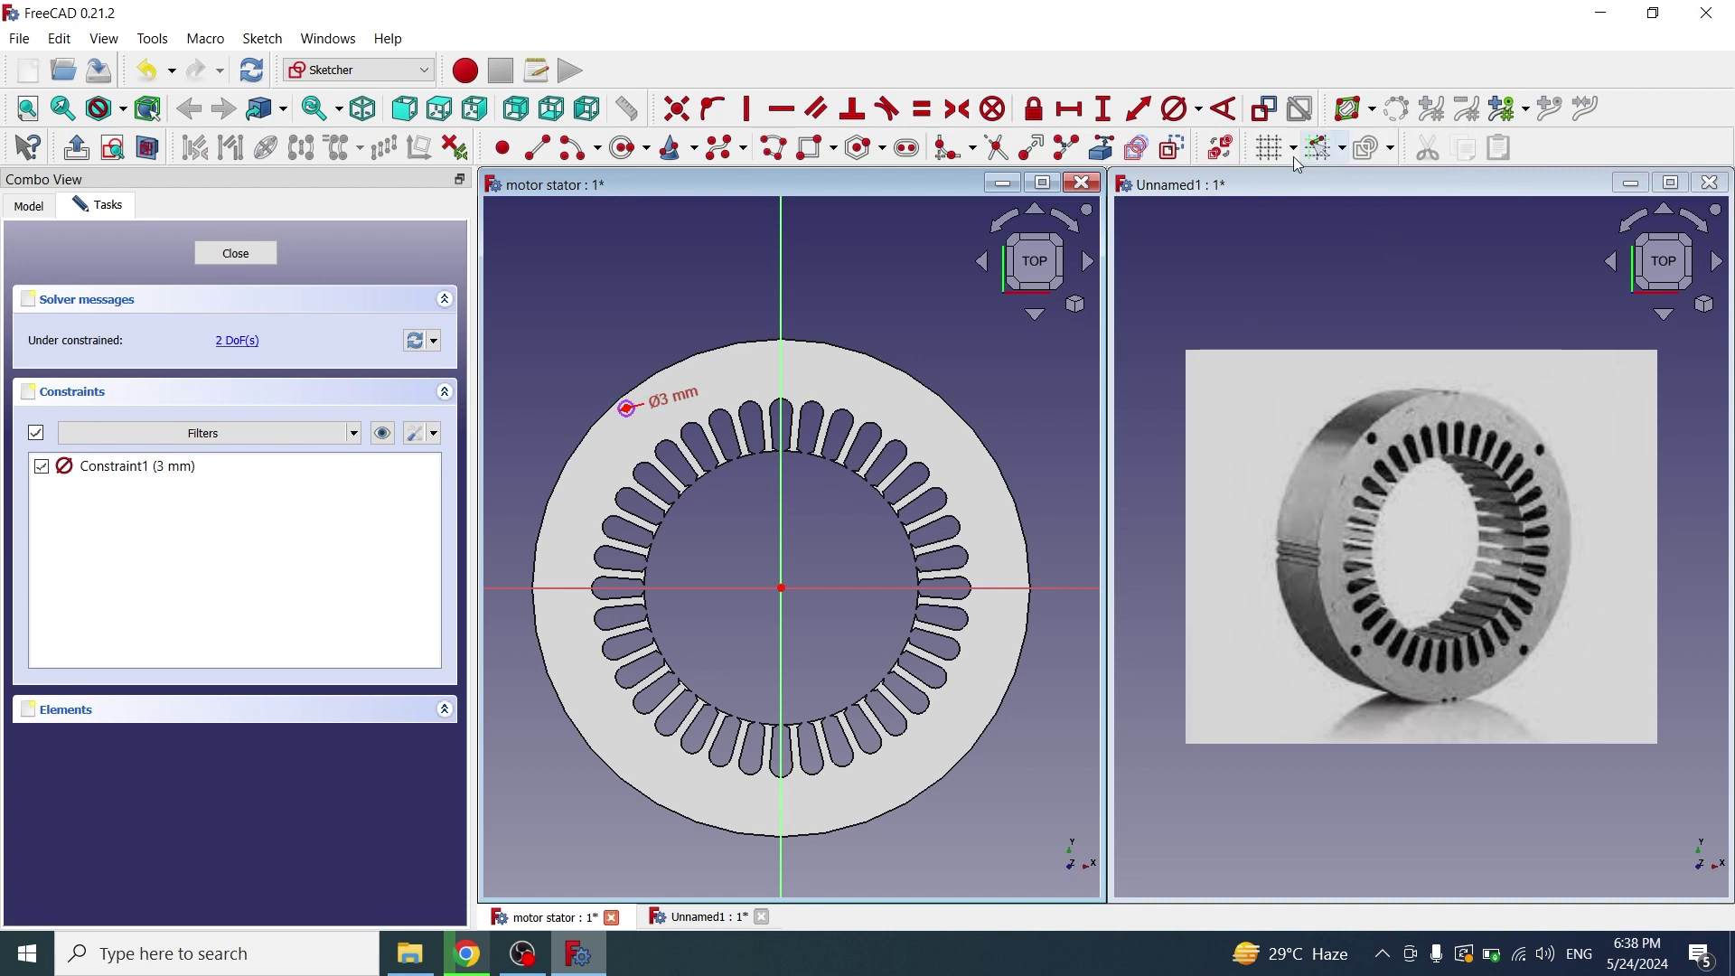
Change the hole circle's diameter to 5 mm and move its centre slightly inward from the ring's outer edge
double_click(666, 403)
text(5)
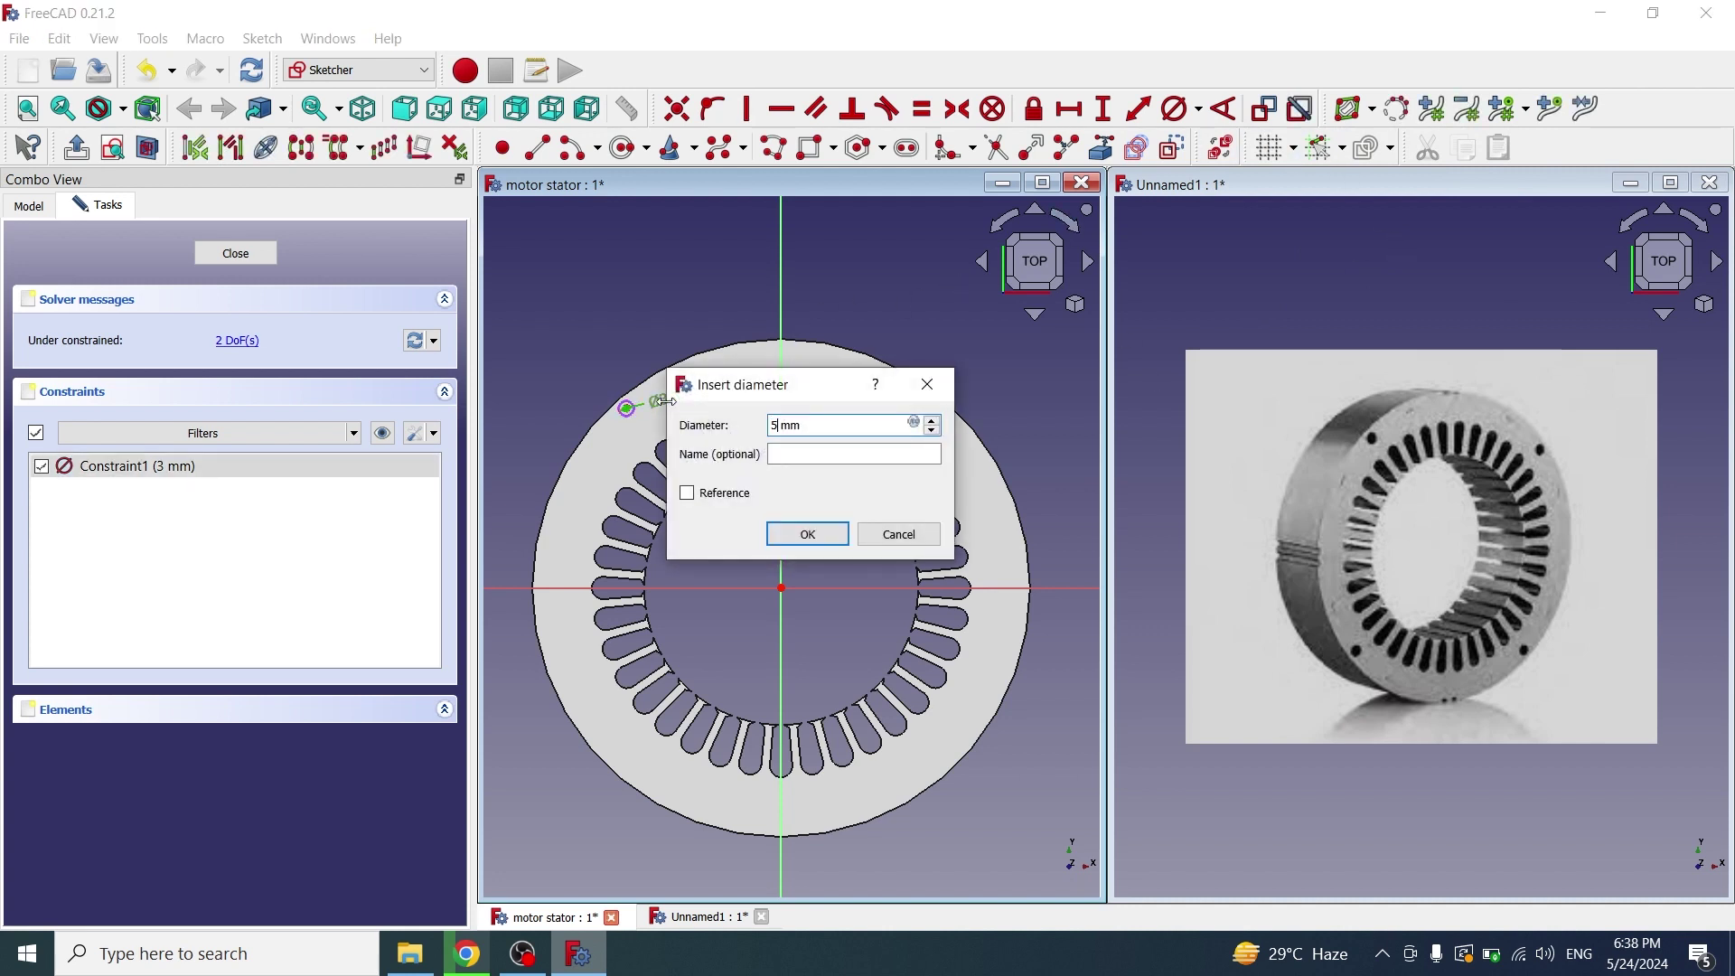
key(Return)
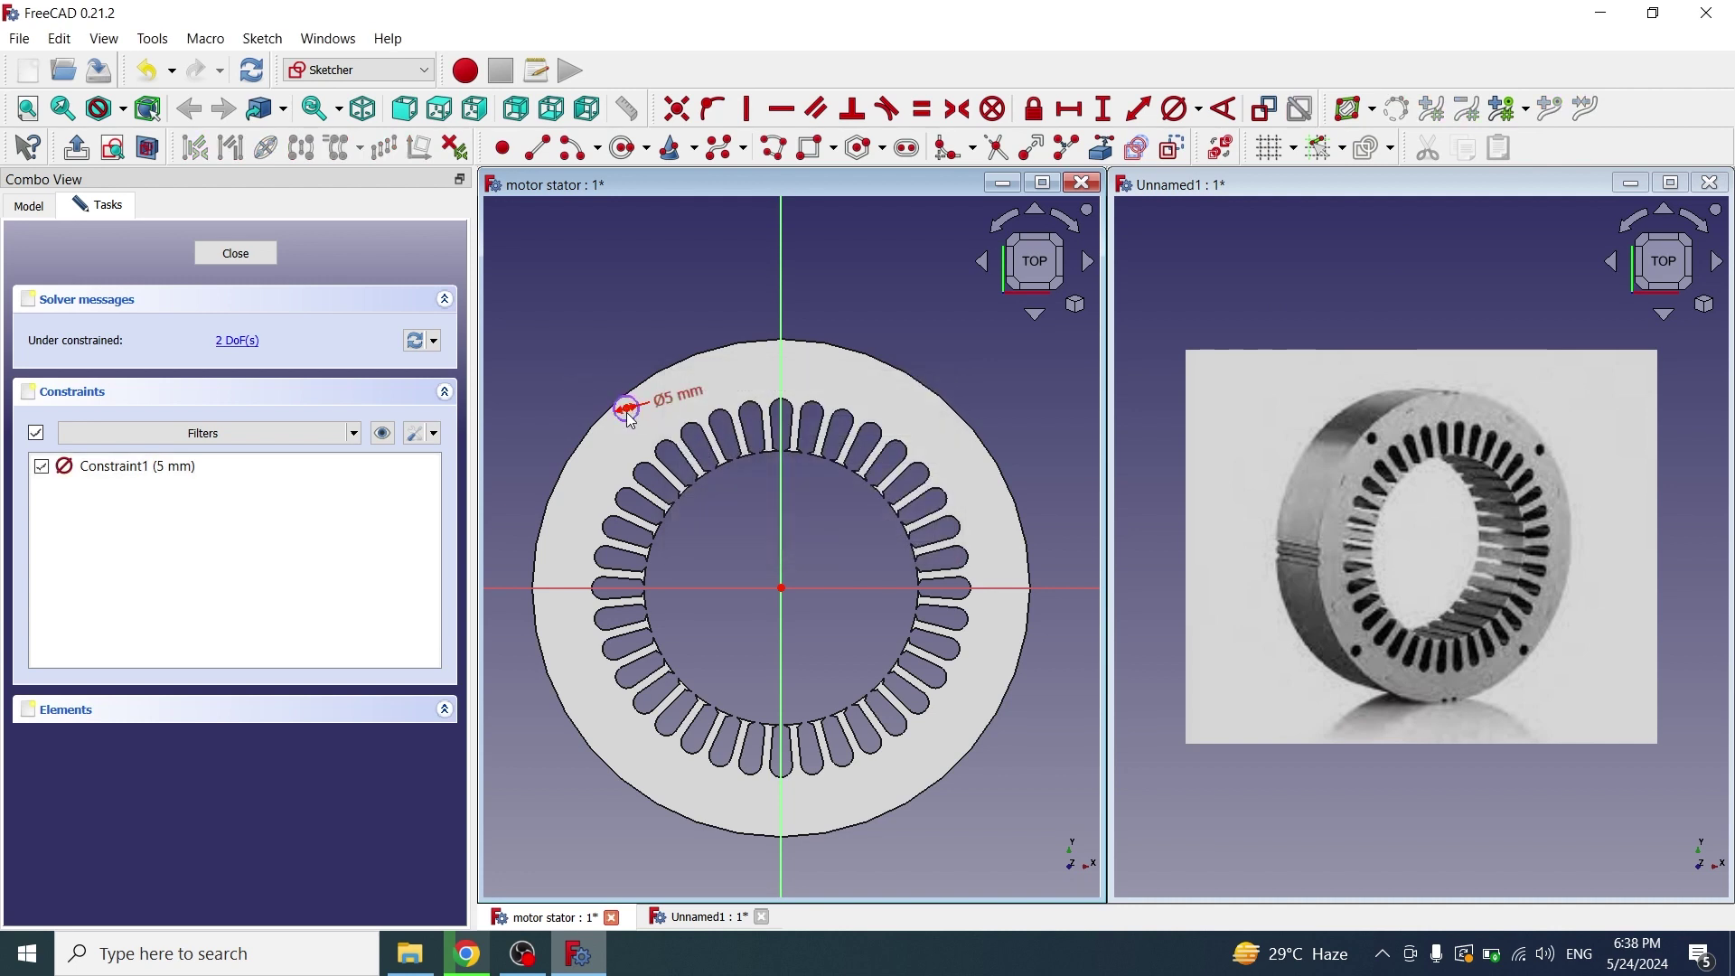
drag(628, 408, 640, 421)
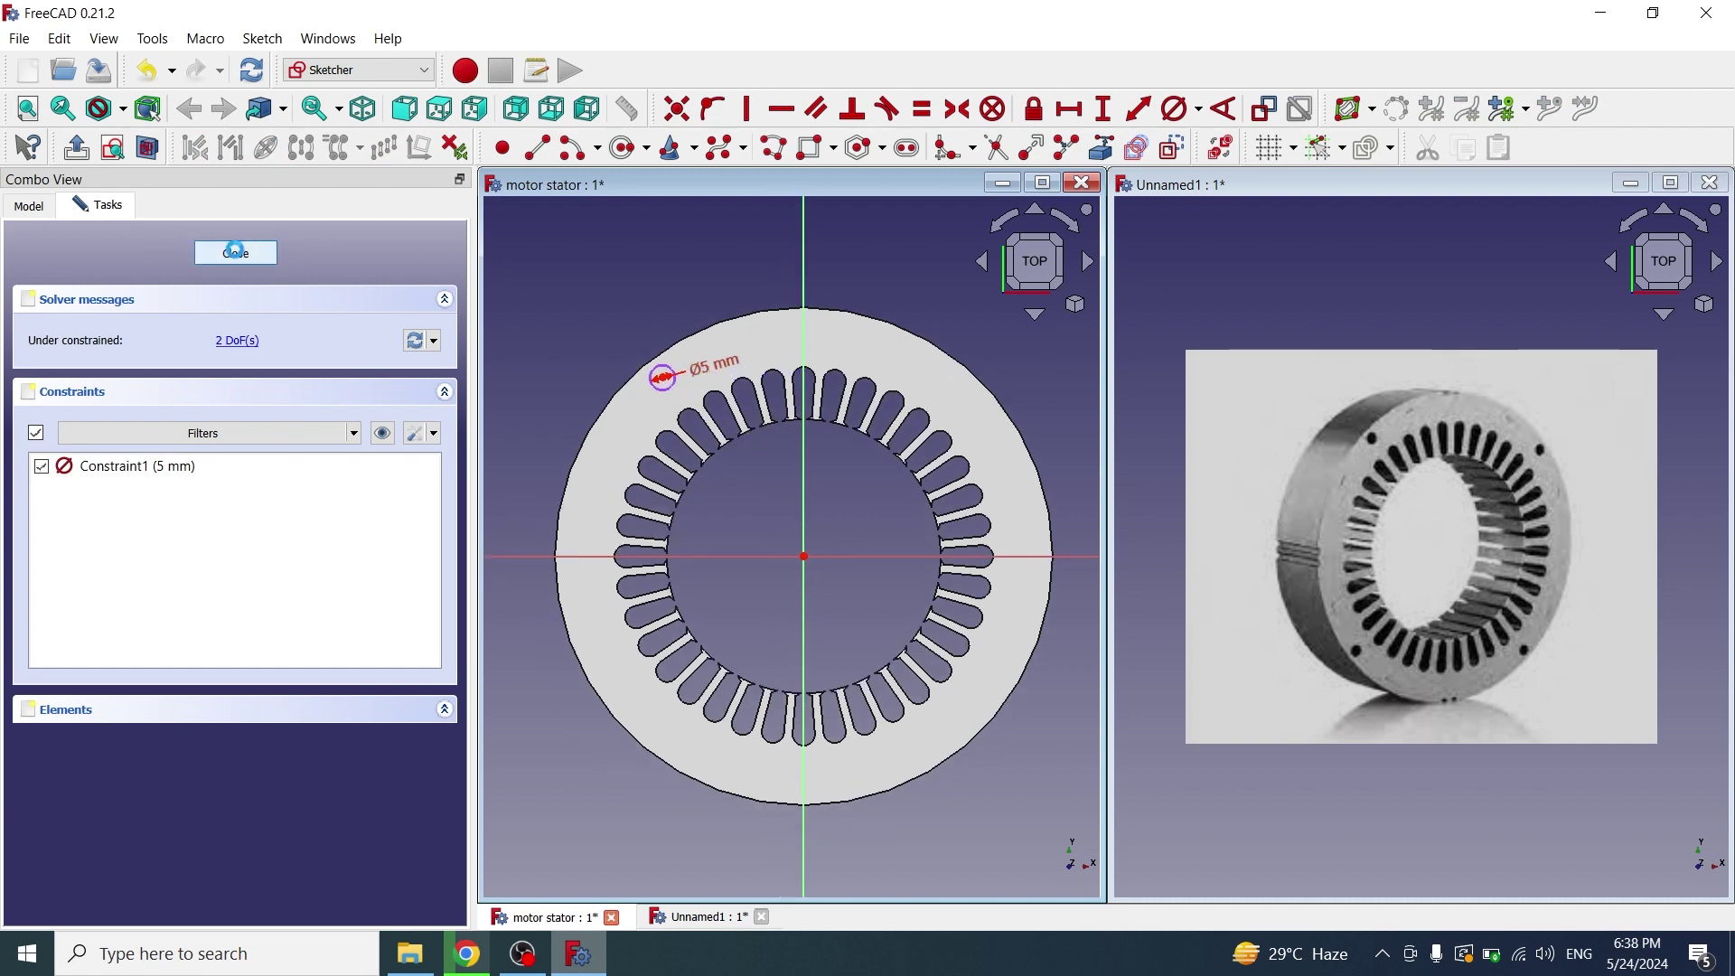
Leave the hole sketch and rename it "four circles" in the model tree
click(29, 206)
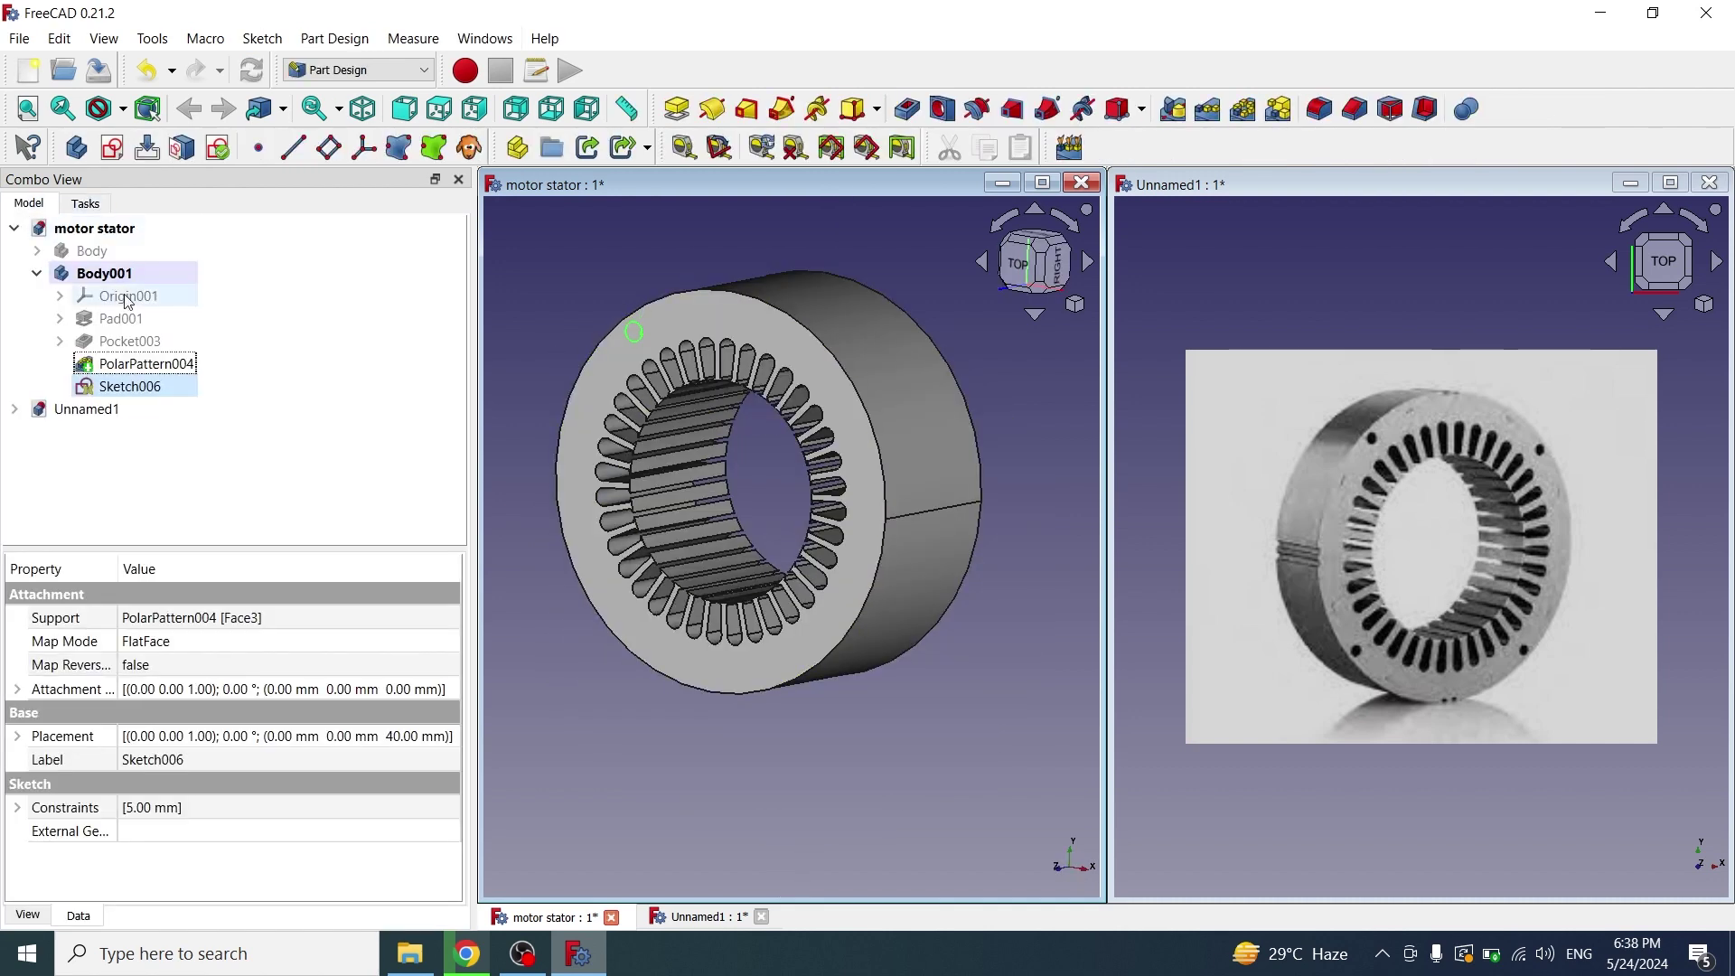
click(131, 388)
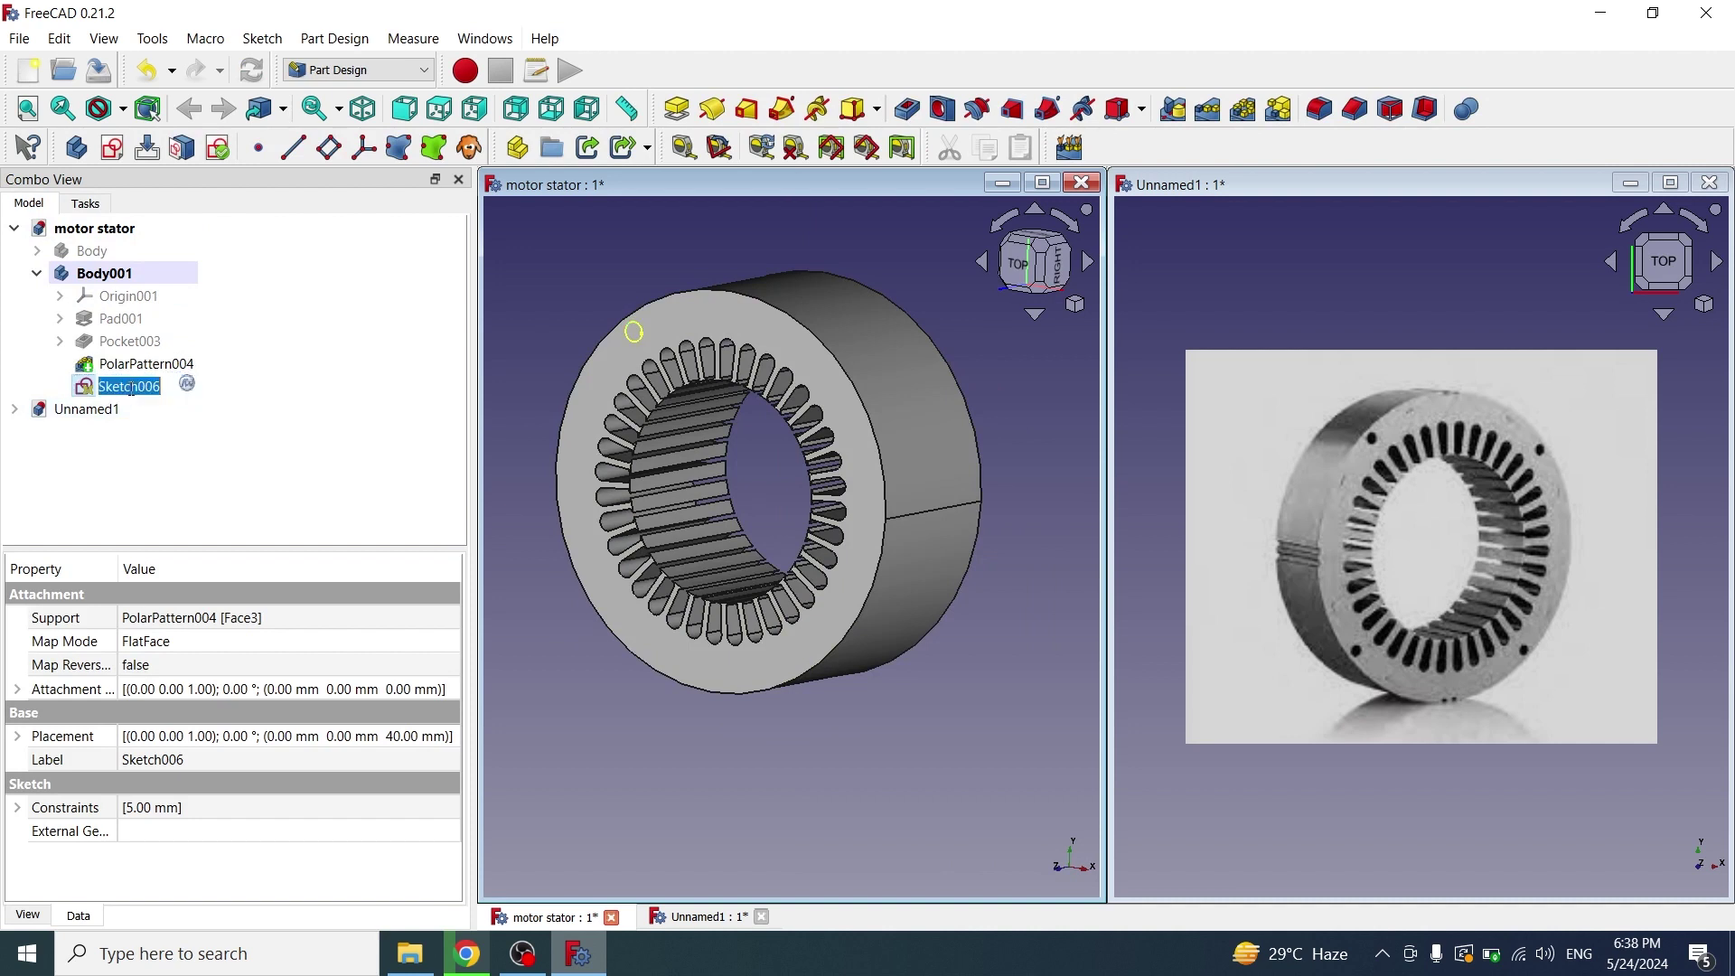
text(four circles)
key(Return)
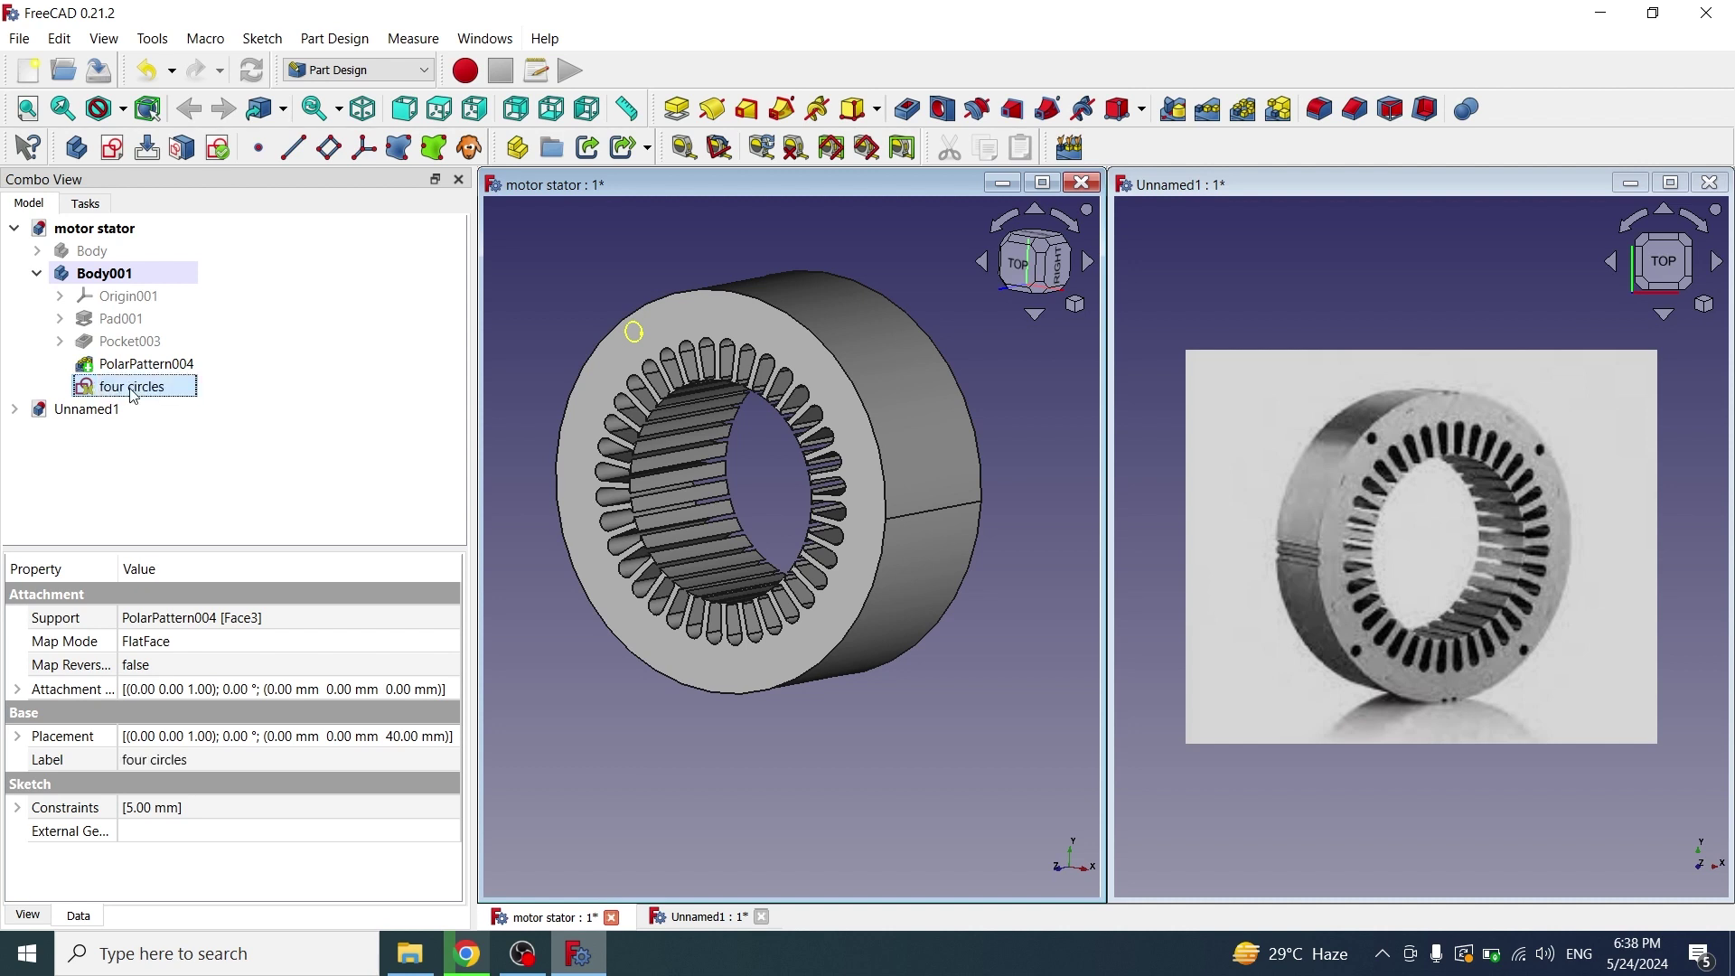
Pocket the "four circles" sketch through all of the ring
click(907, 111)
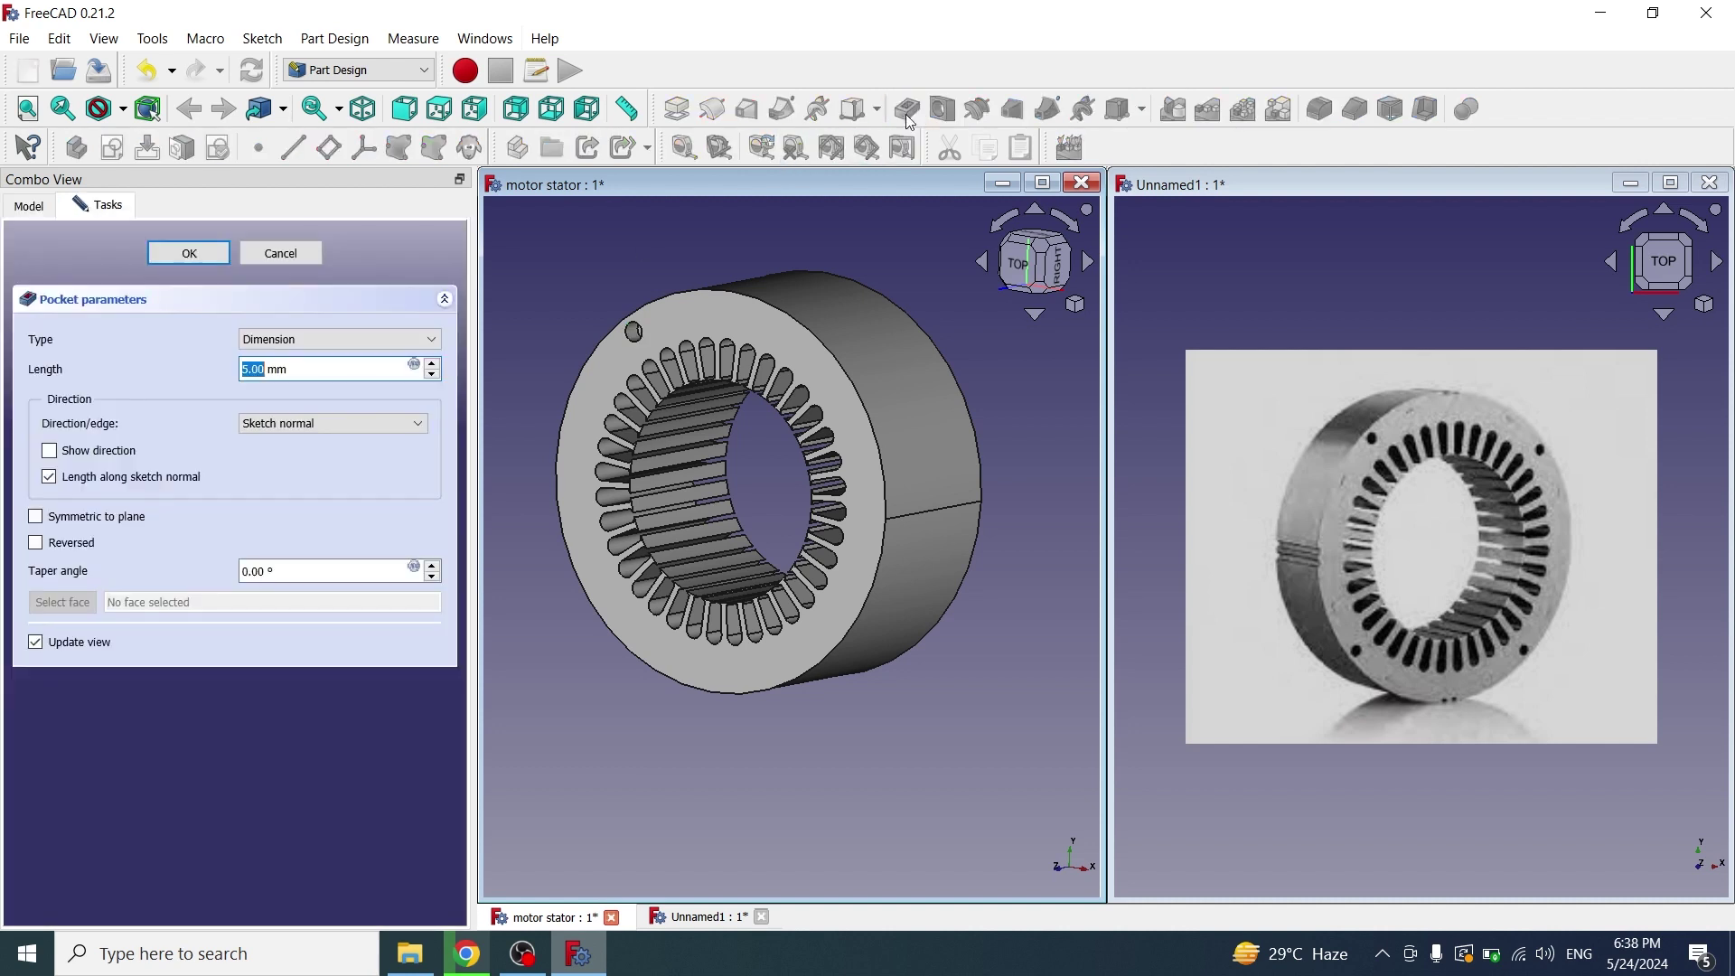
click(316, 341)
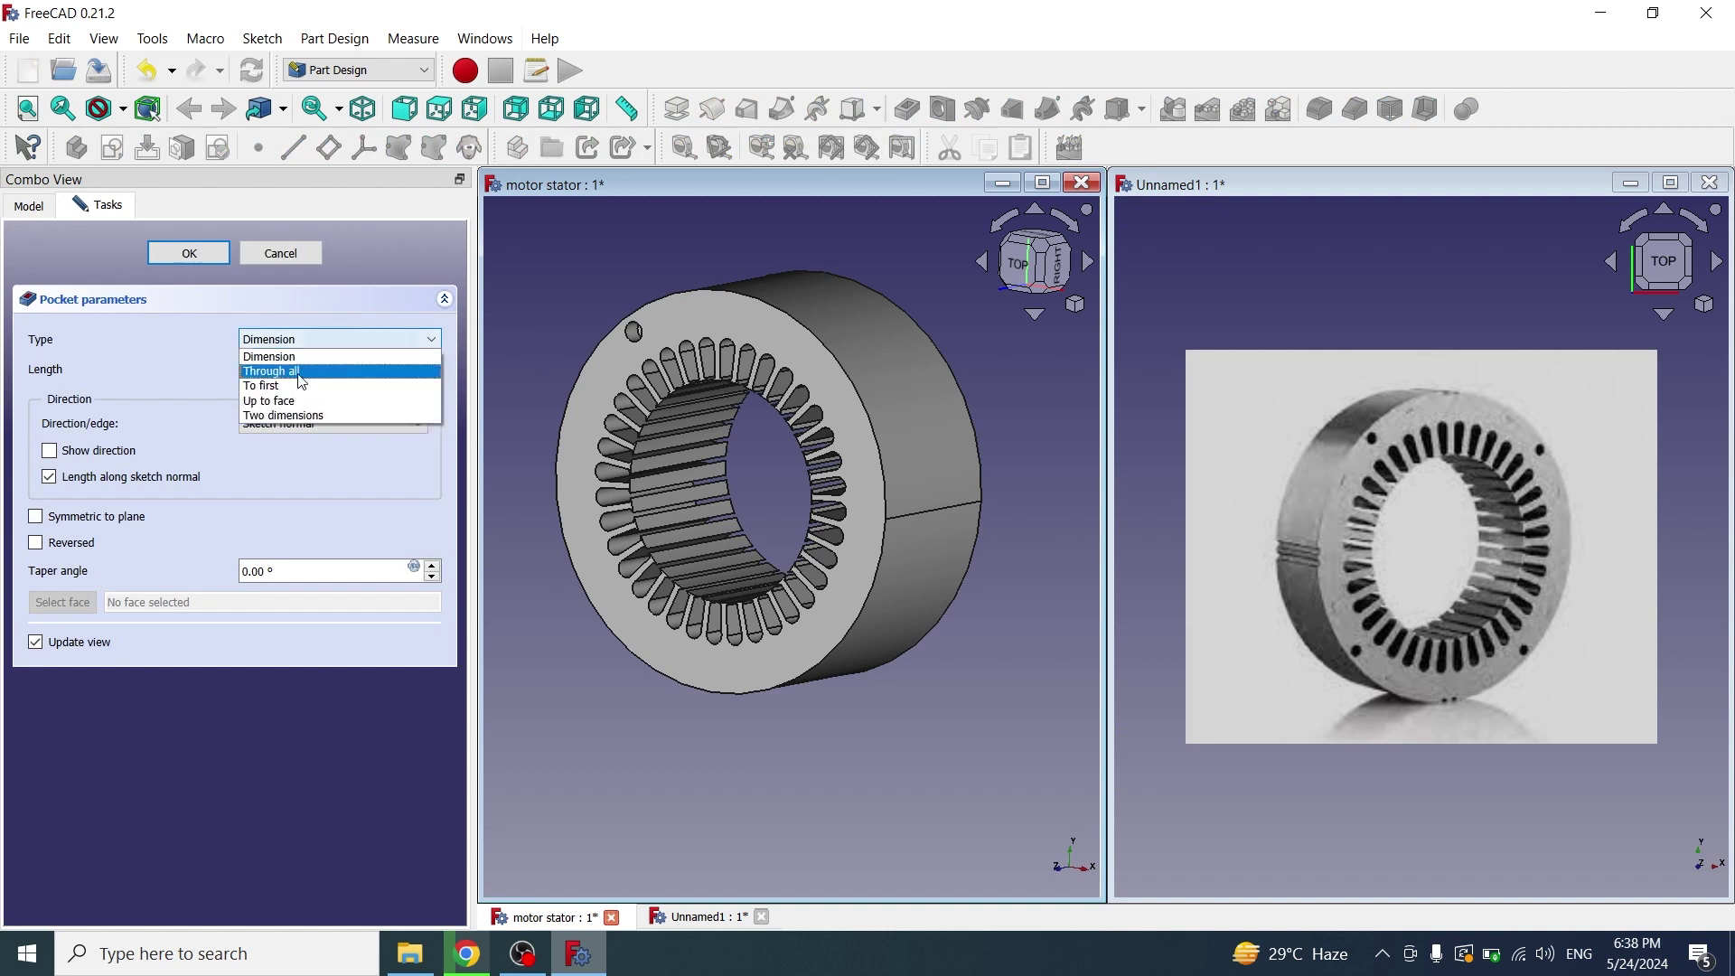
click(297, 372)
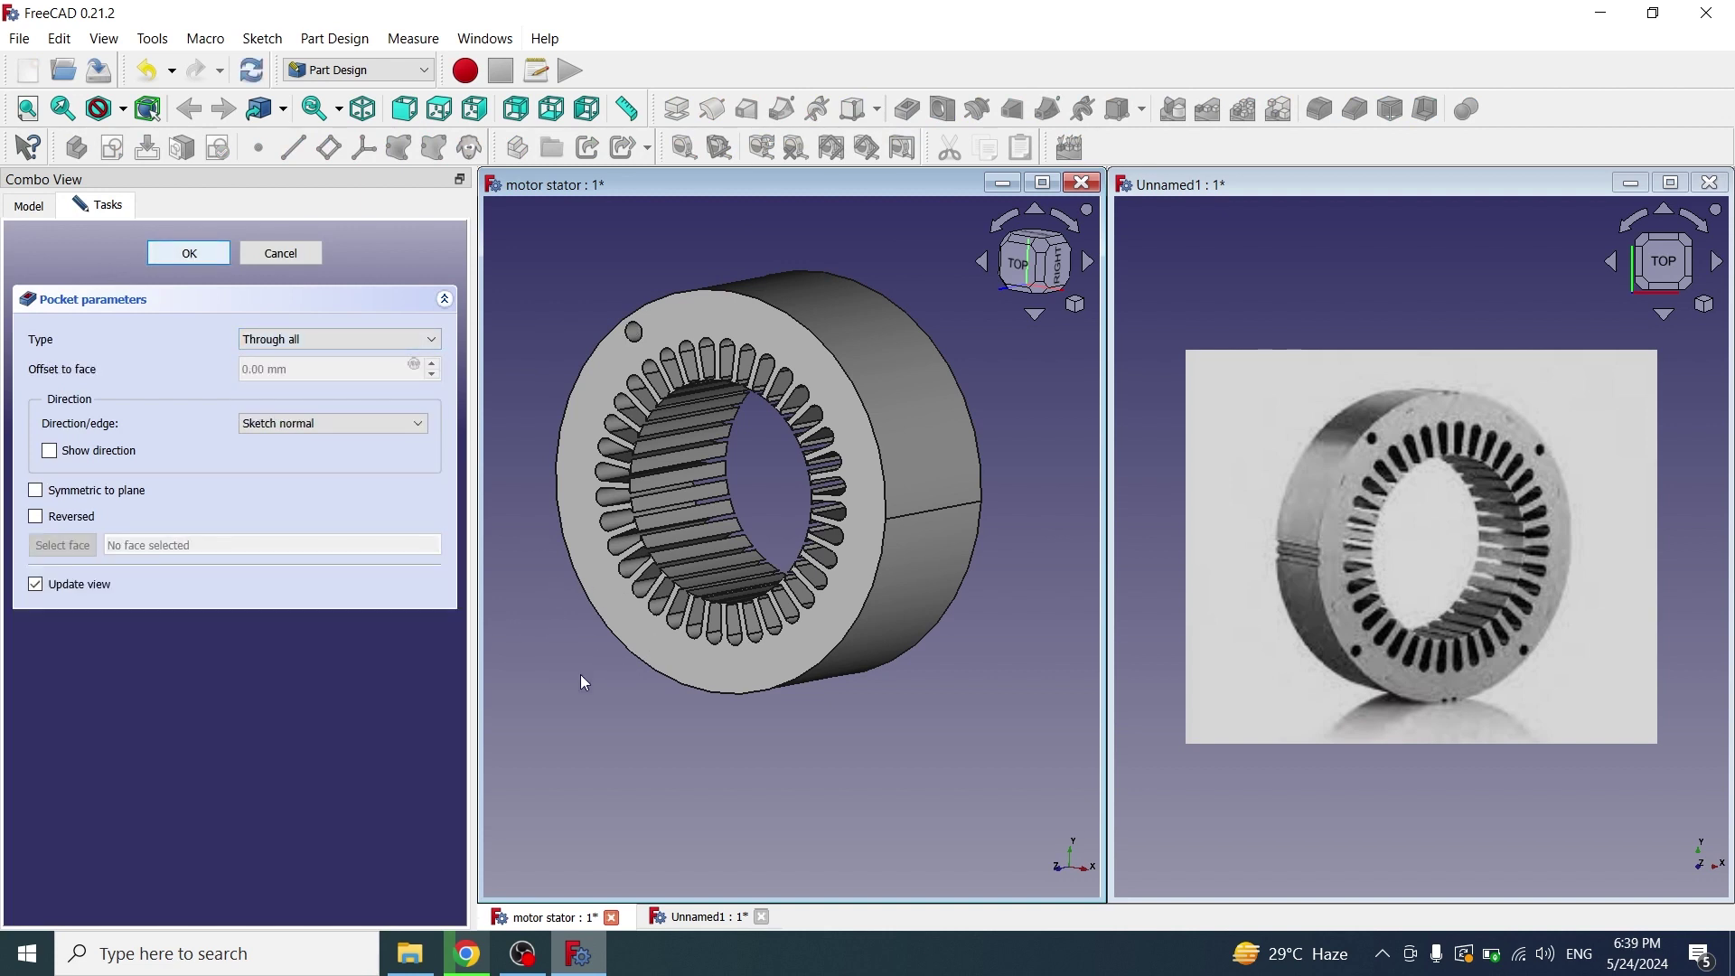
key(Return)
Create a polar pattern of the round hole pocket with 4 occurrences over 360° about the normal sketch axis
key(2)
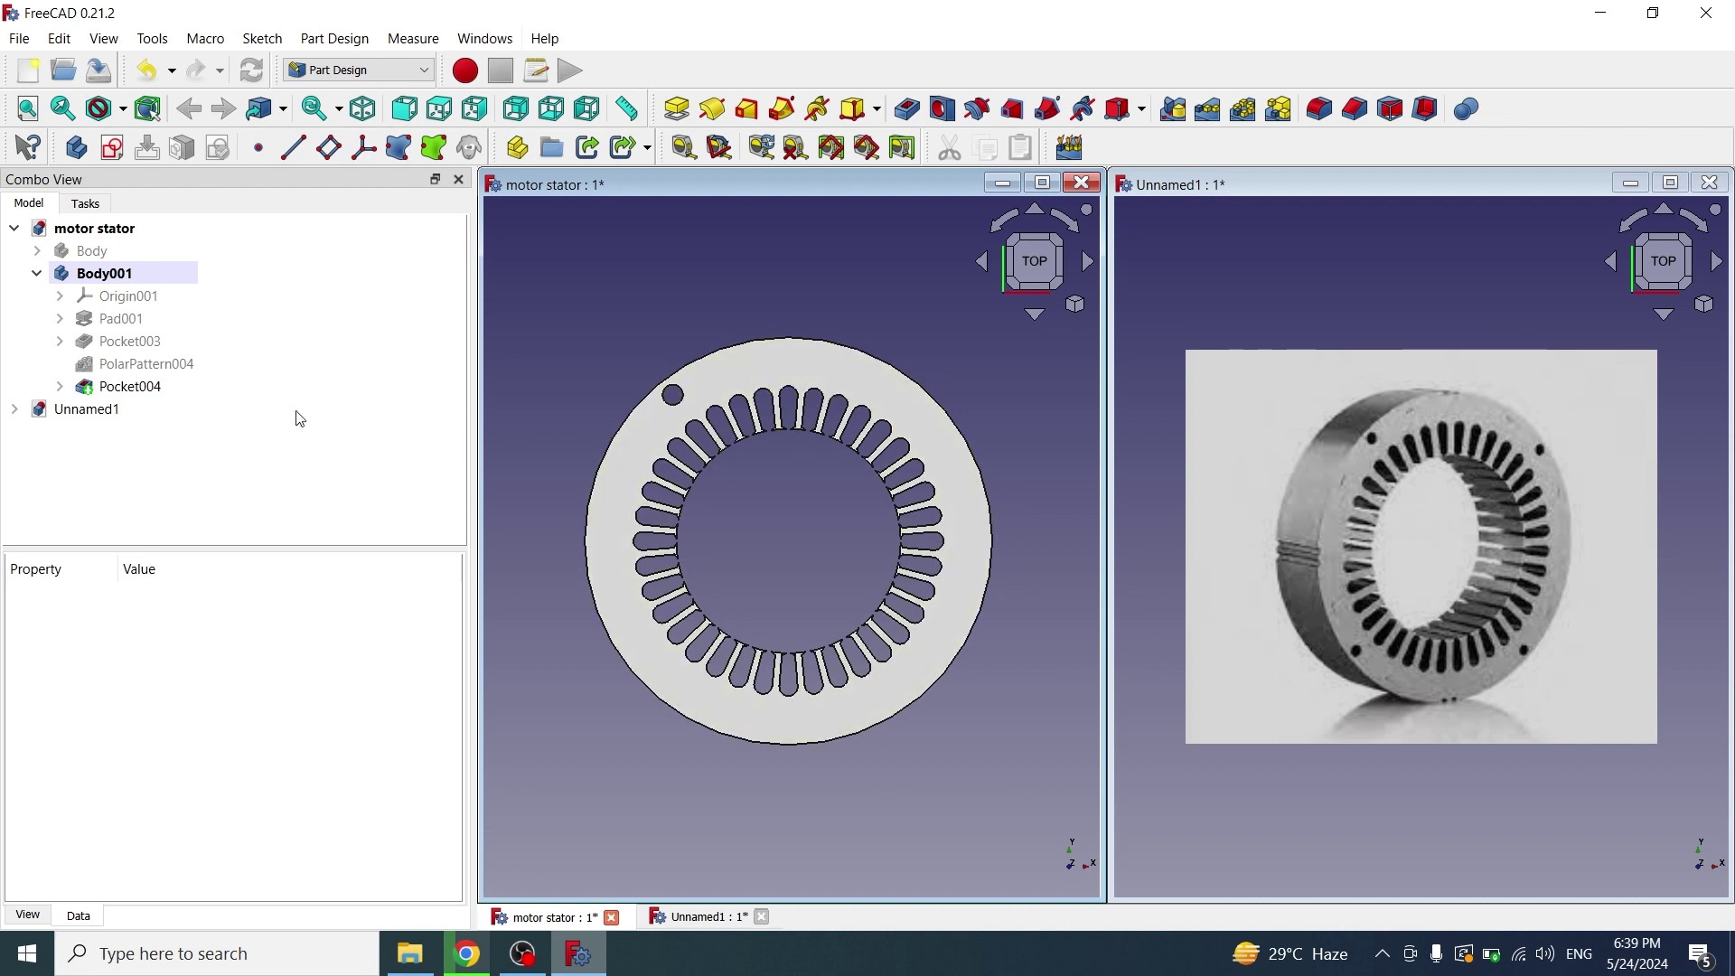
click(136, 387)
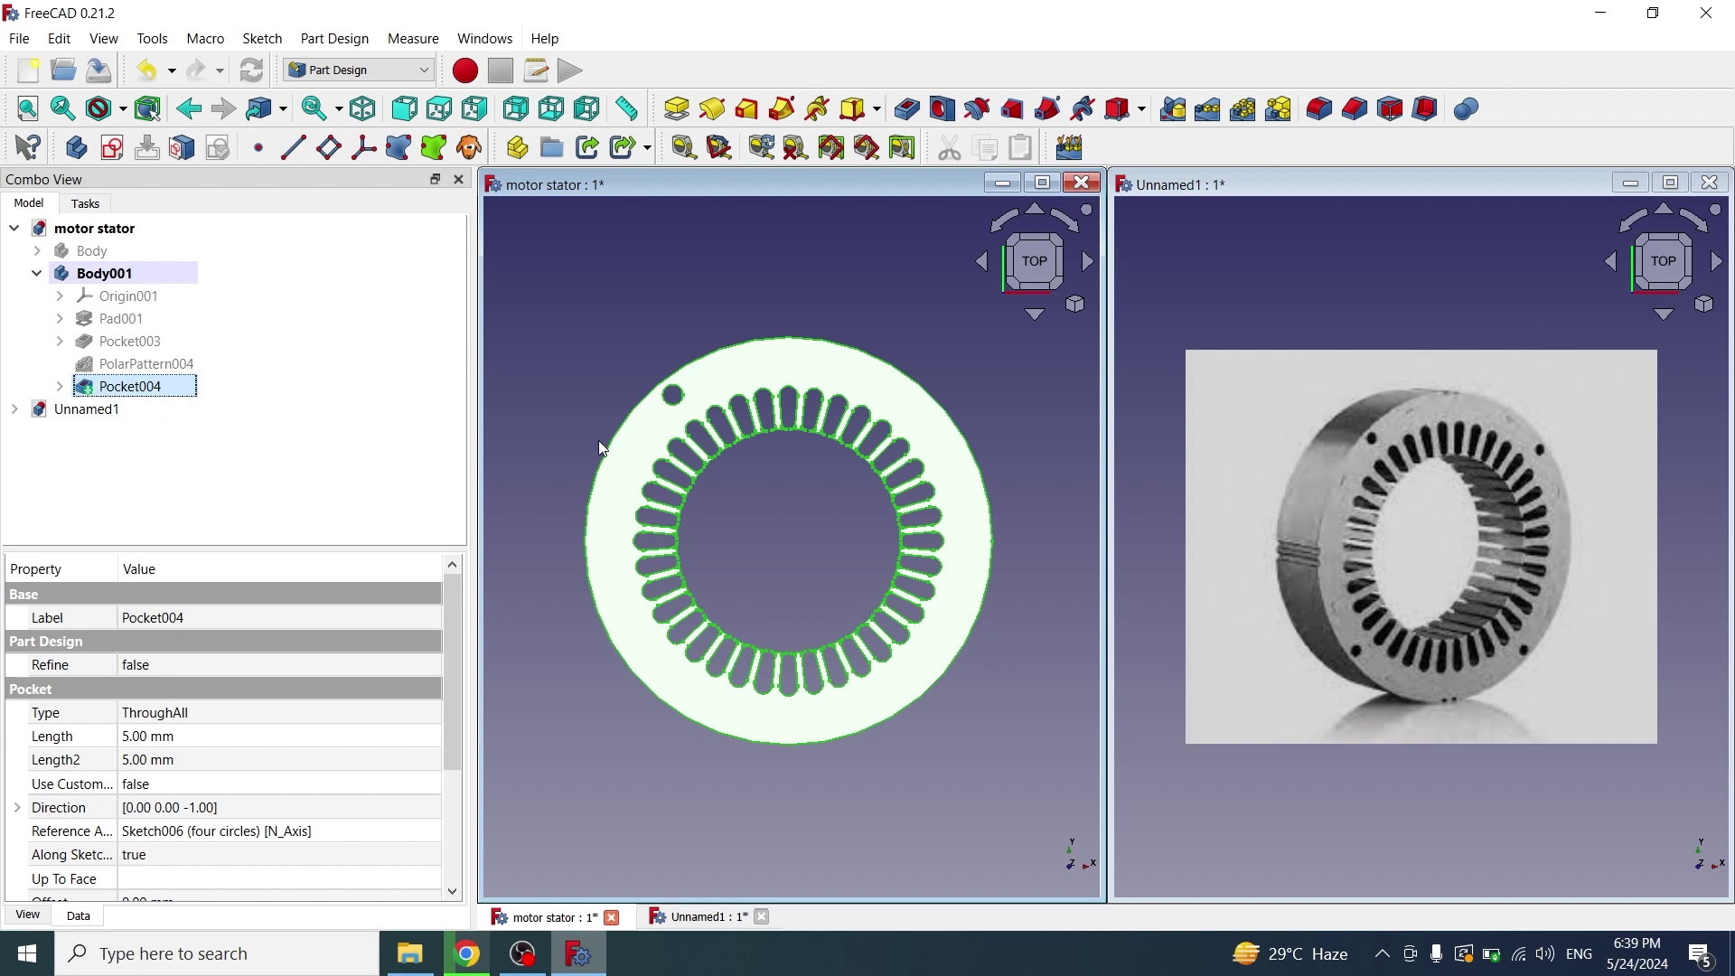
click(1251, 113)
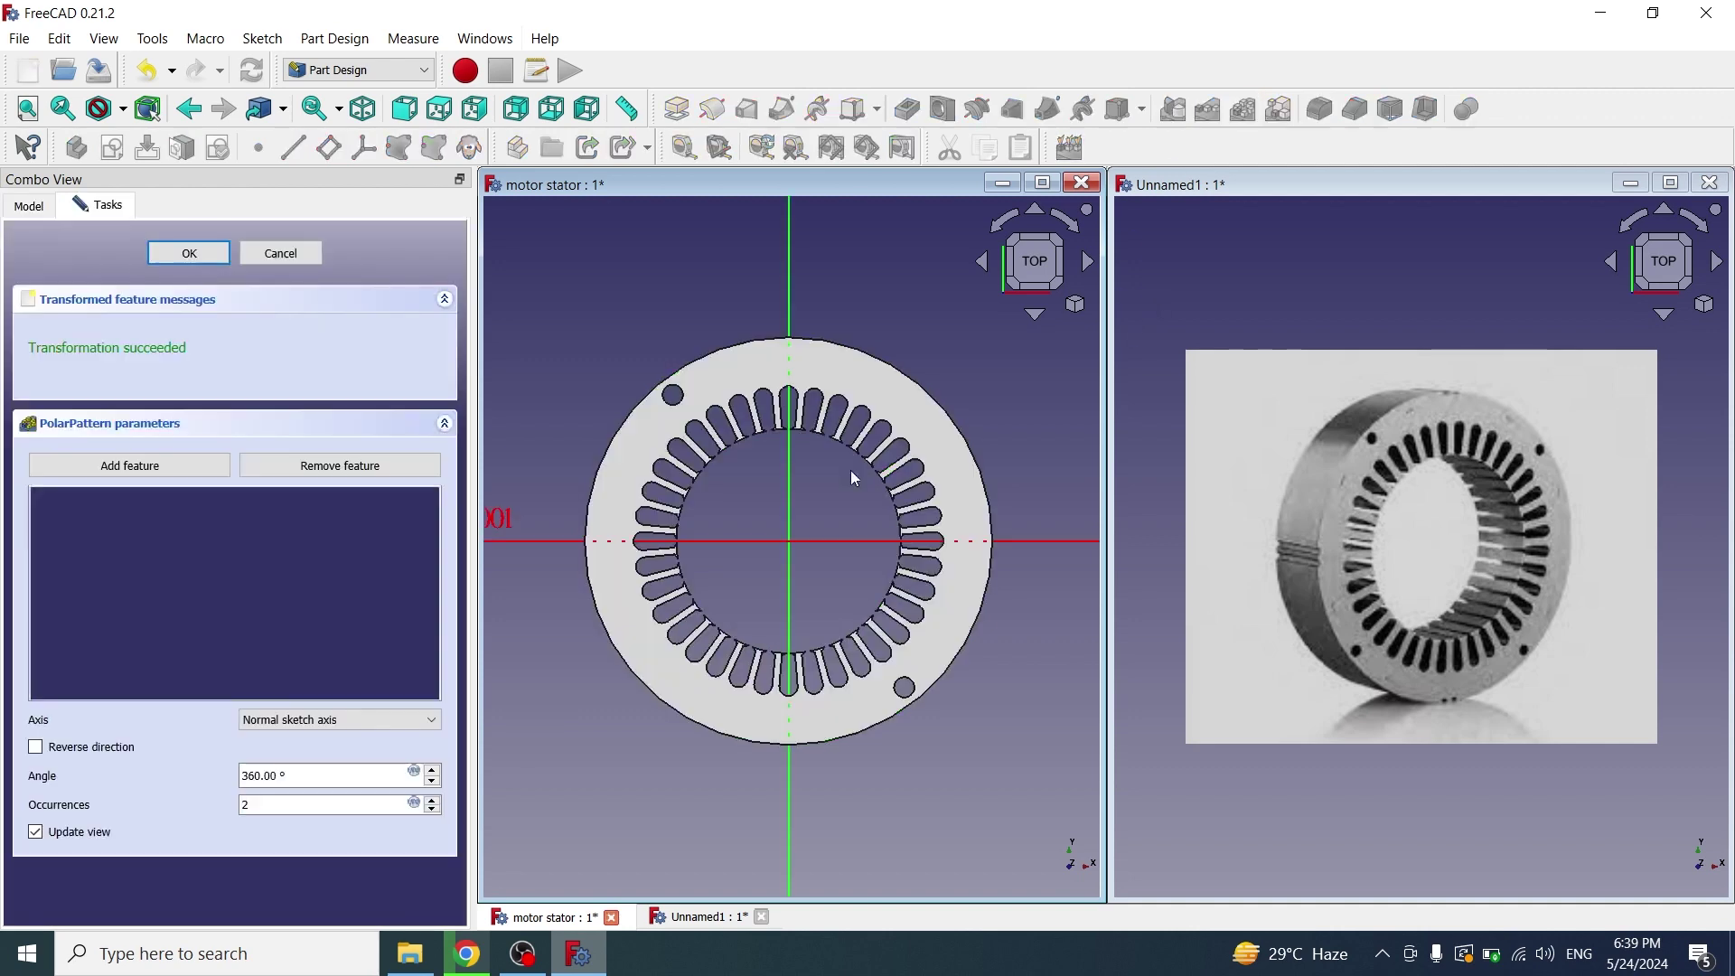
double_click(234, 809)
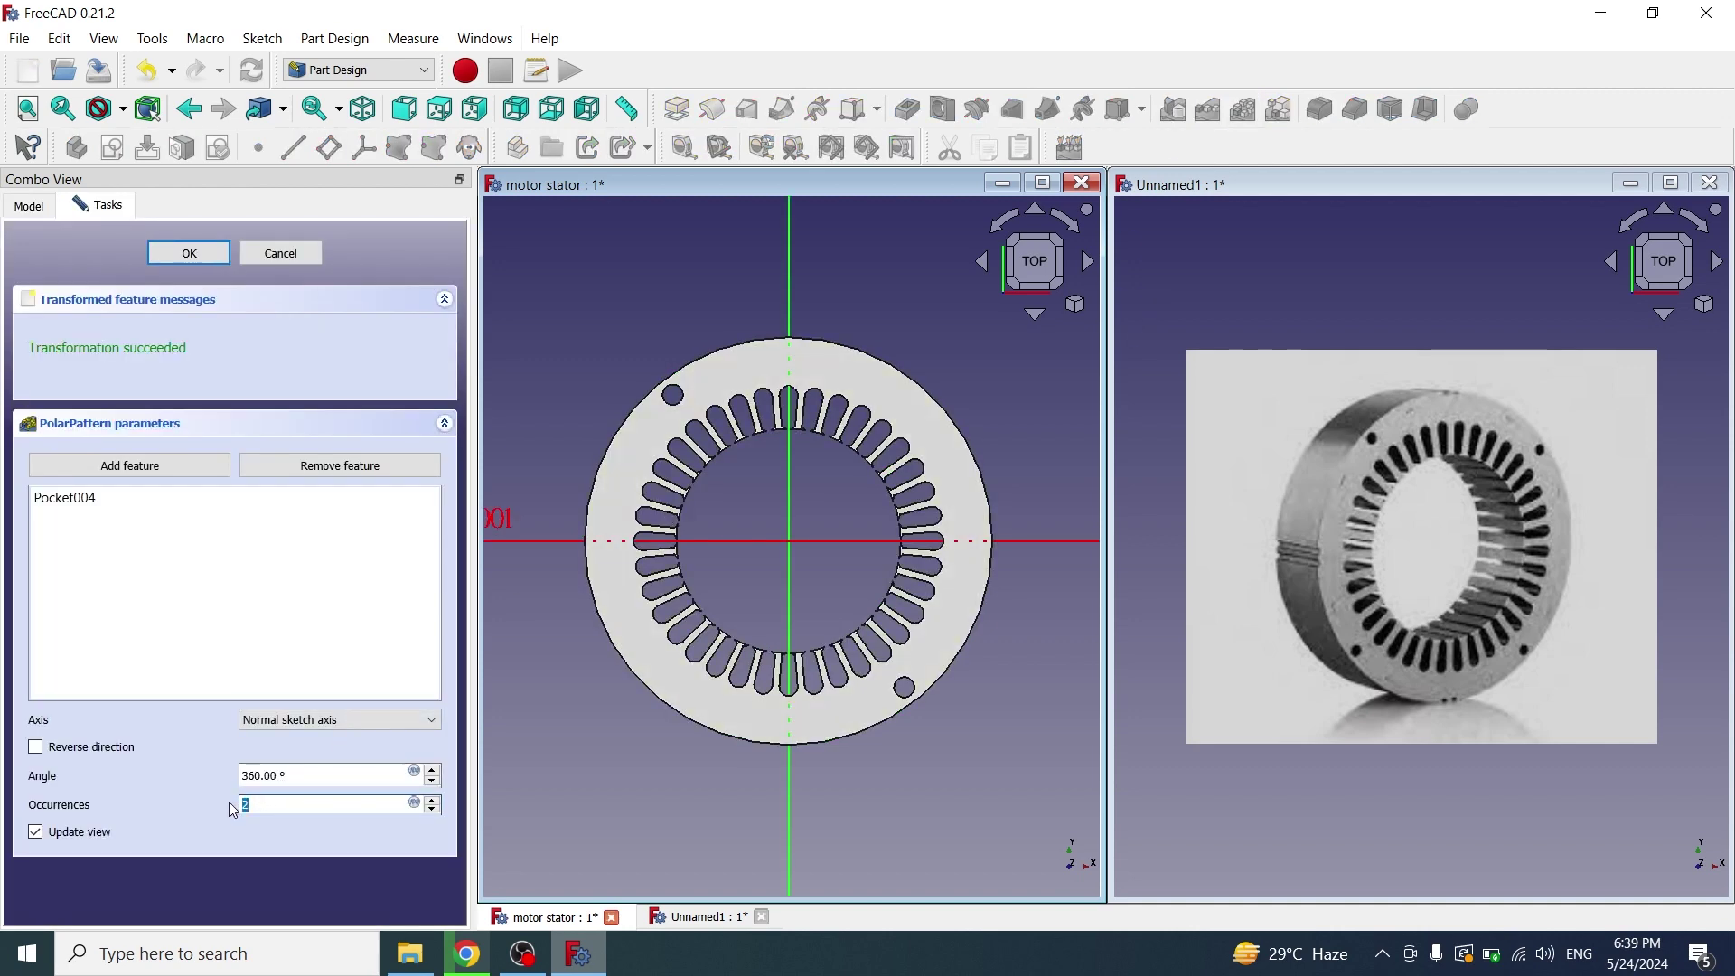
text(4)
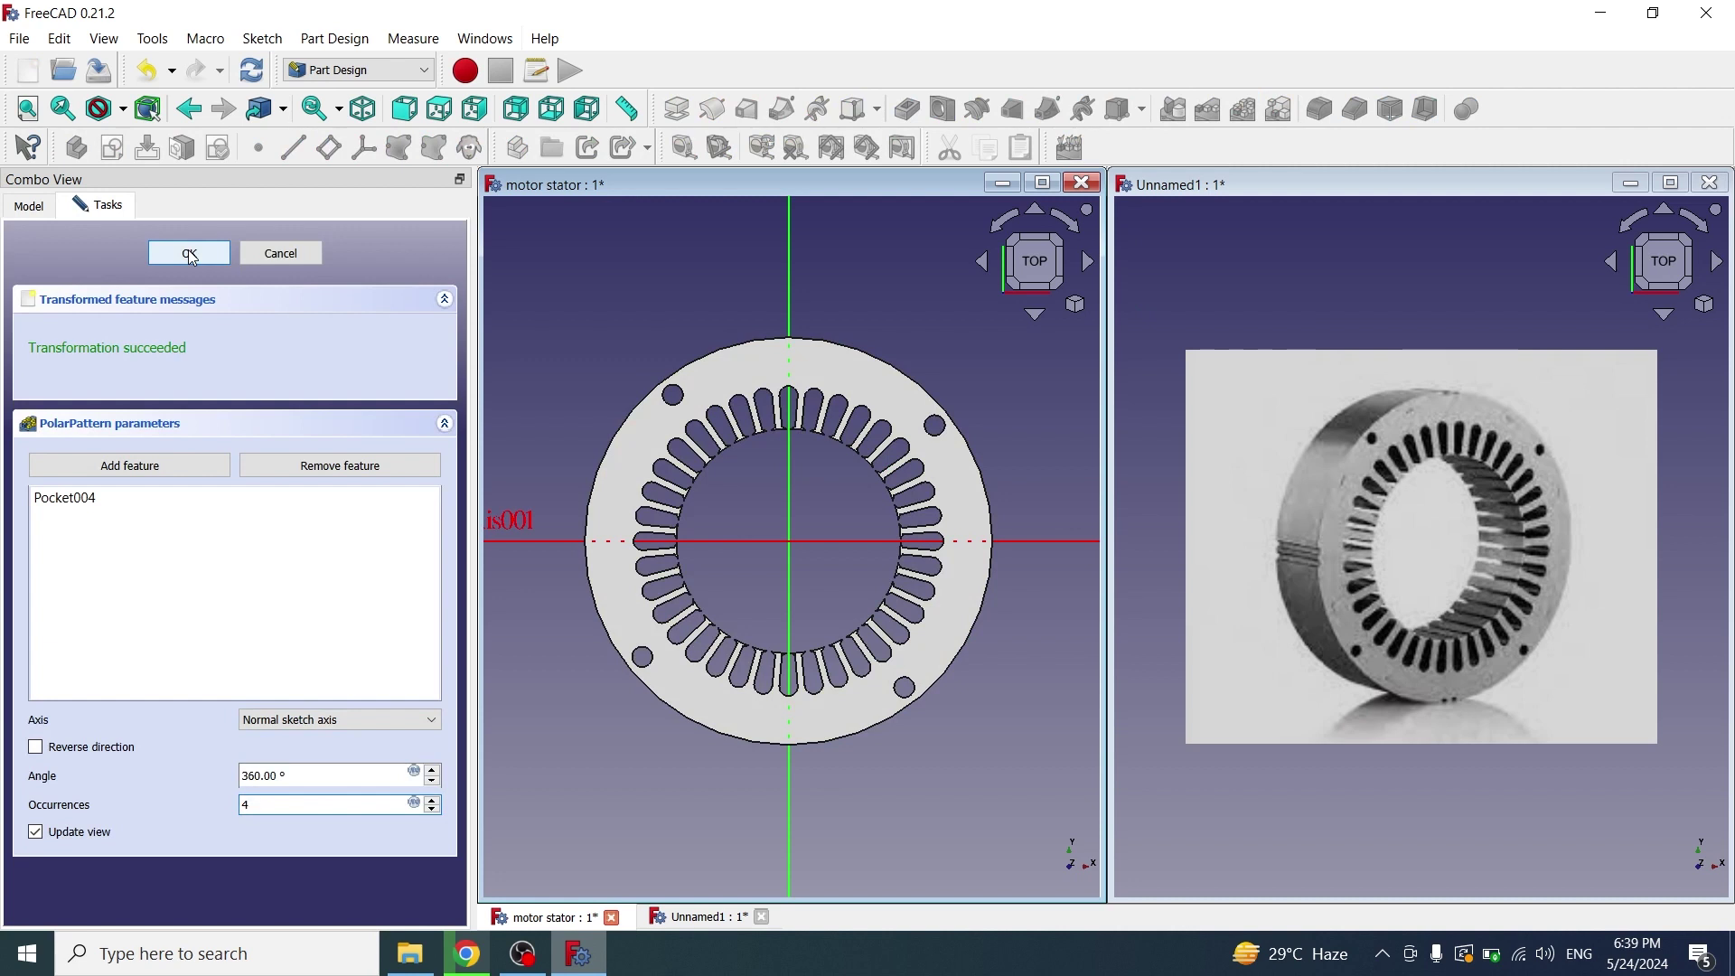
click(190, 253)
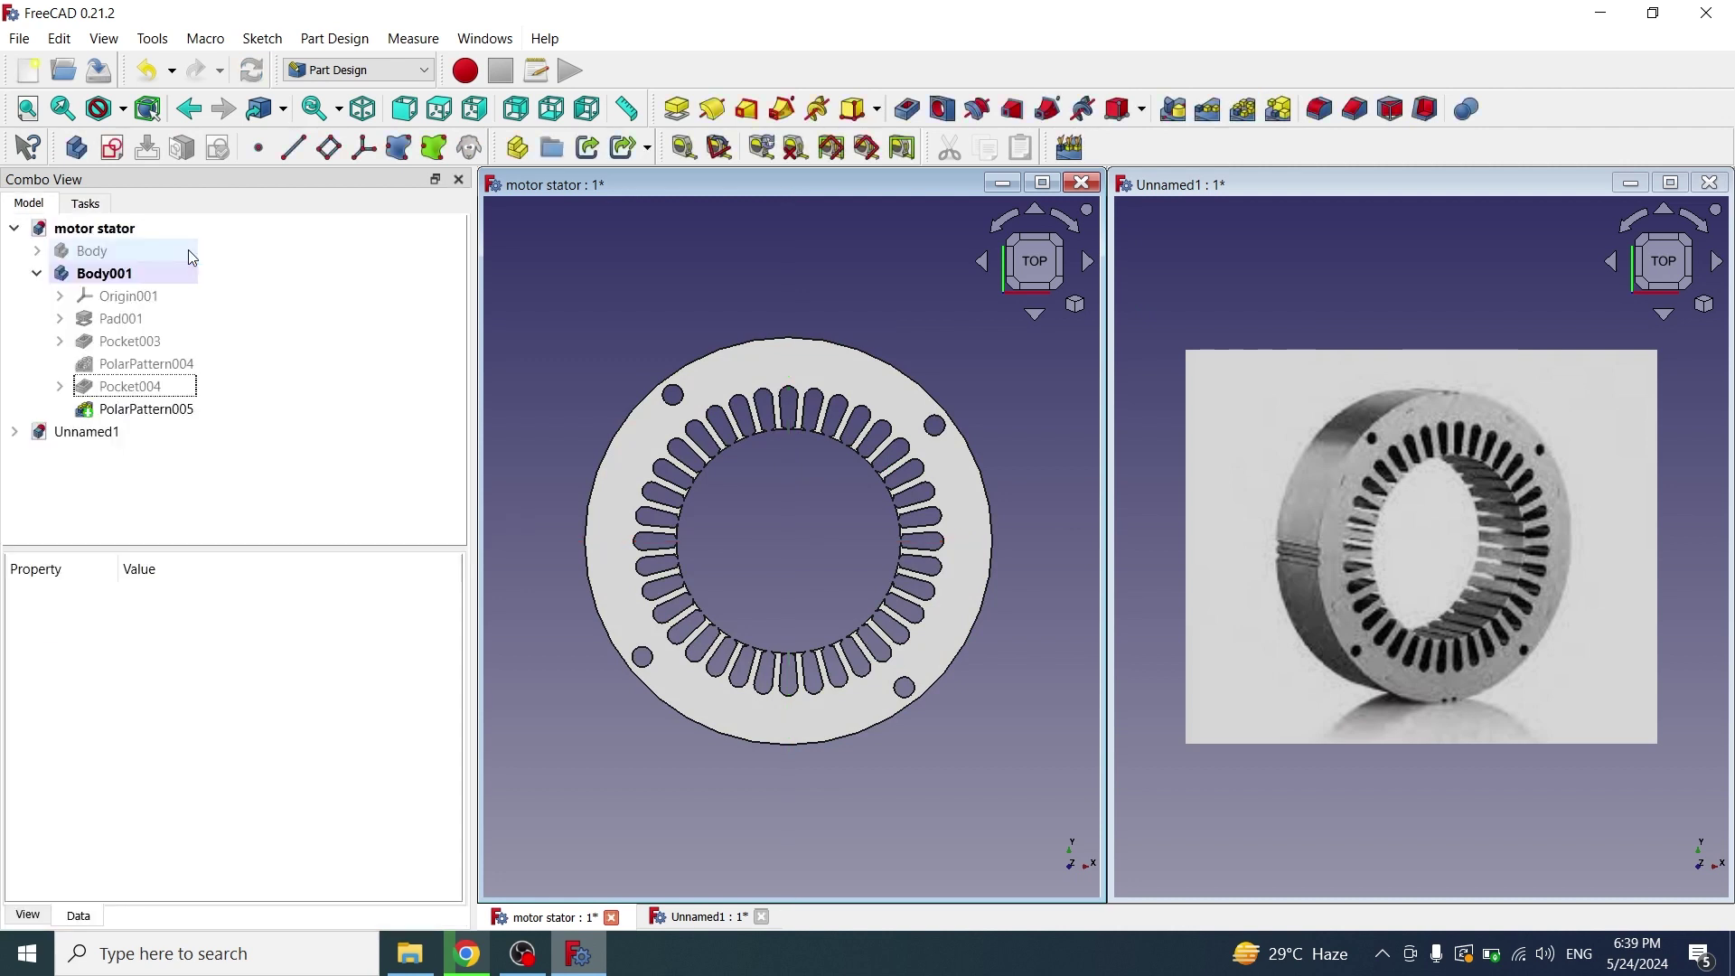
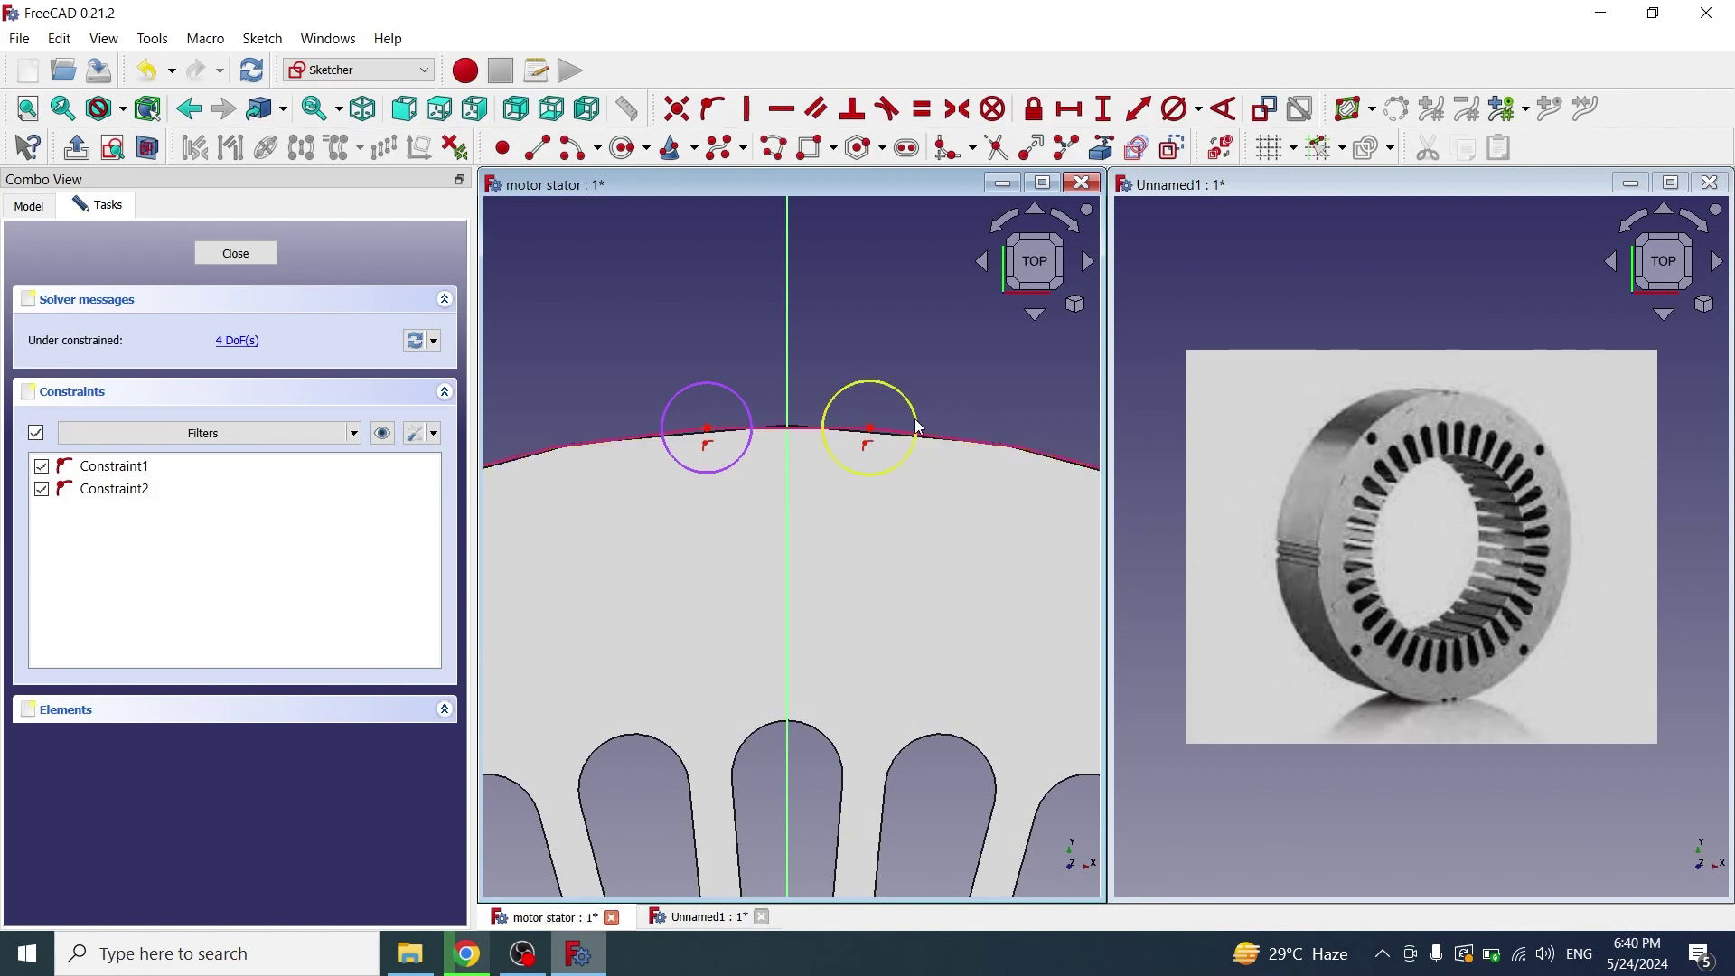
Constrain the two circles on the ring's outer edge to equal size
click(914, 419)
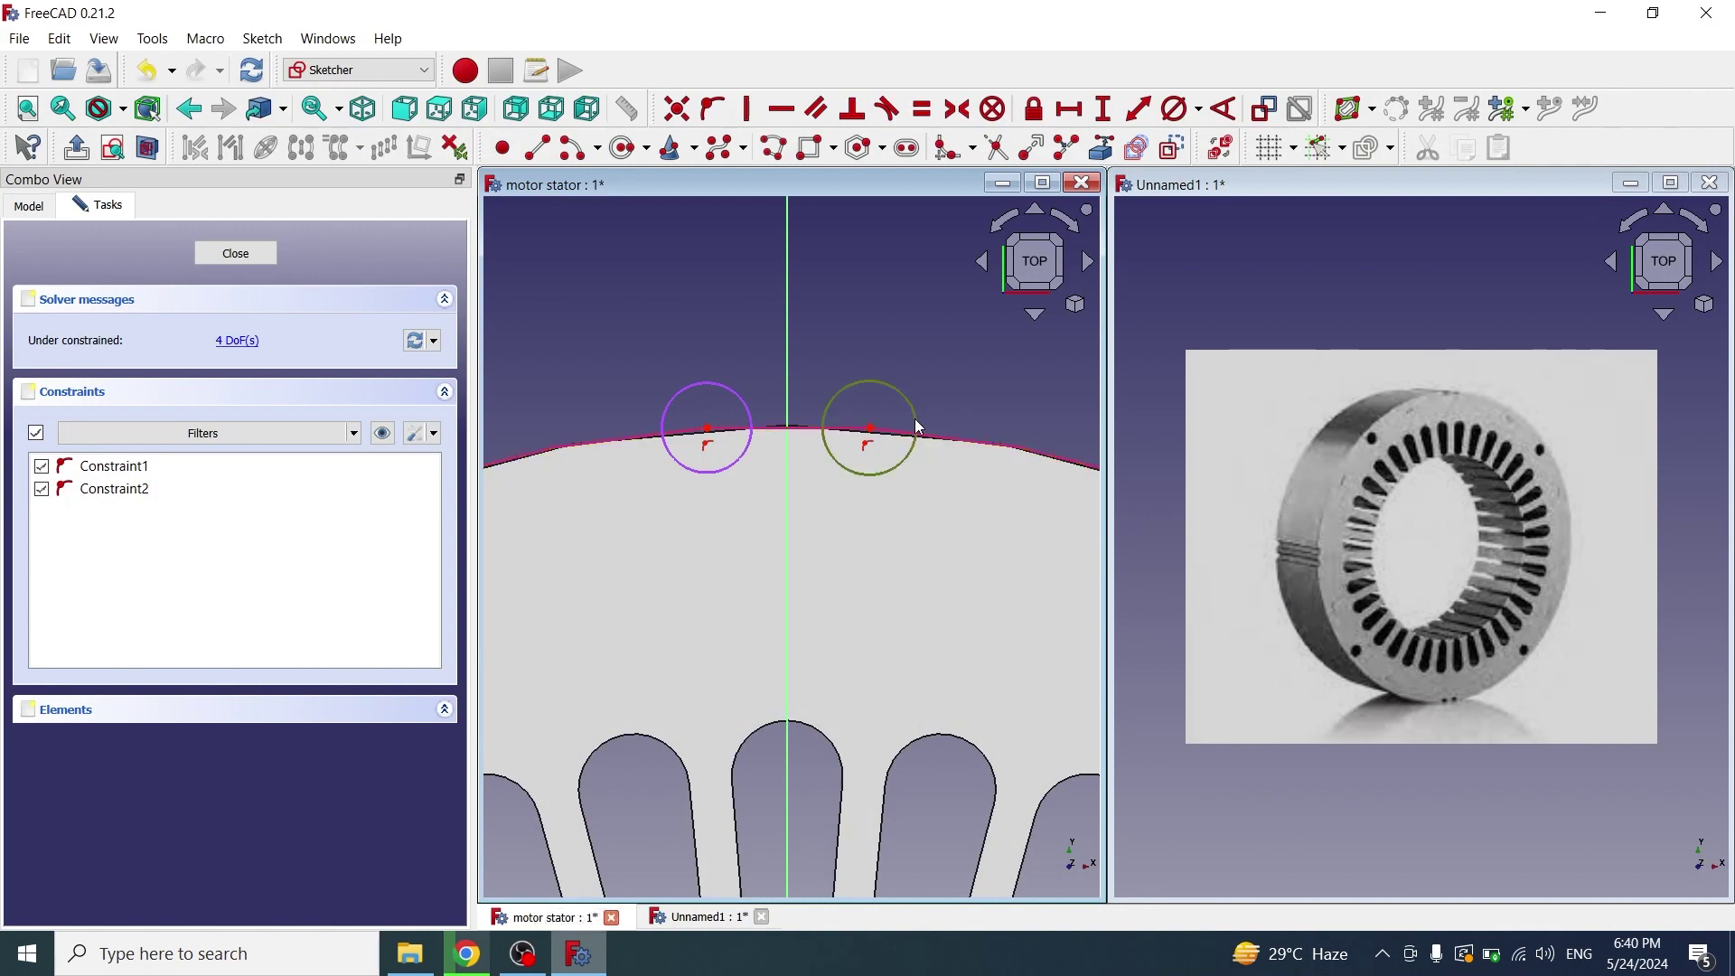
click(740, 393)
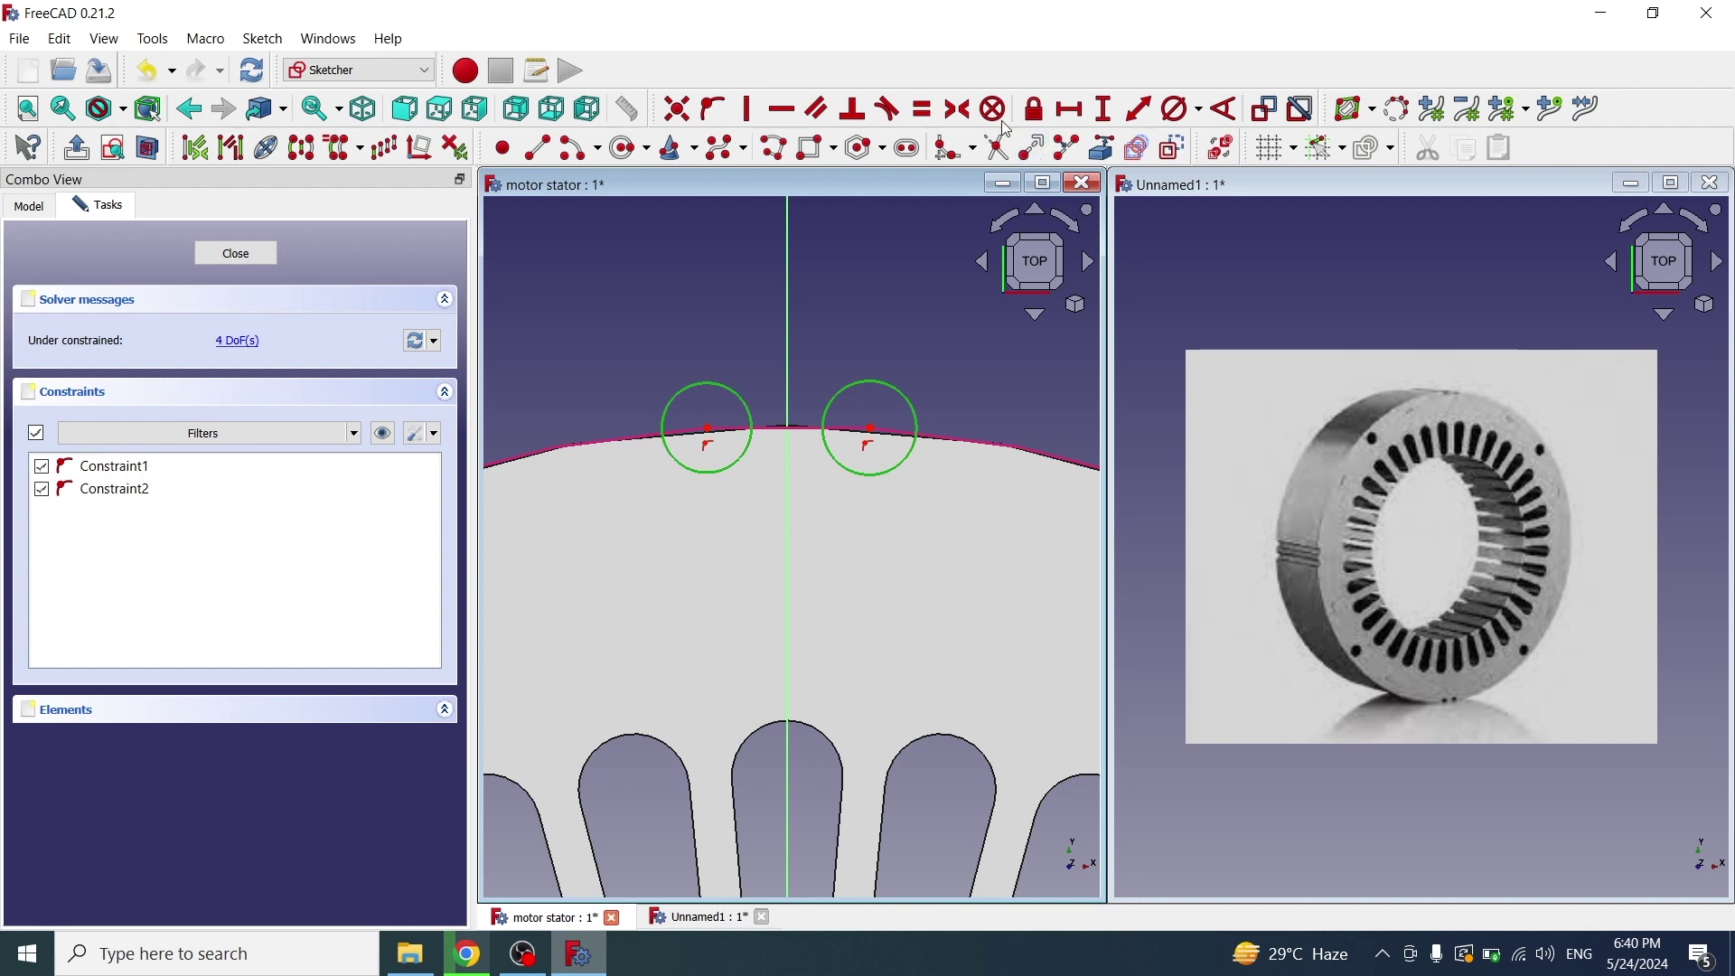
click(923, 109)
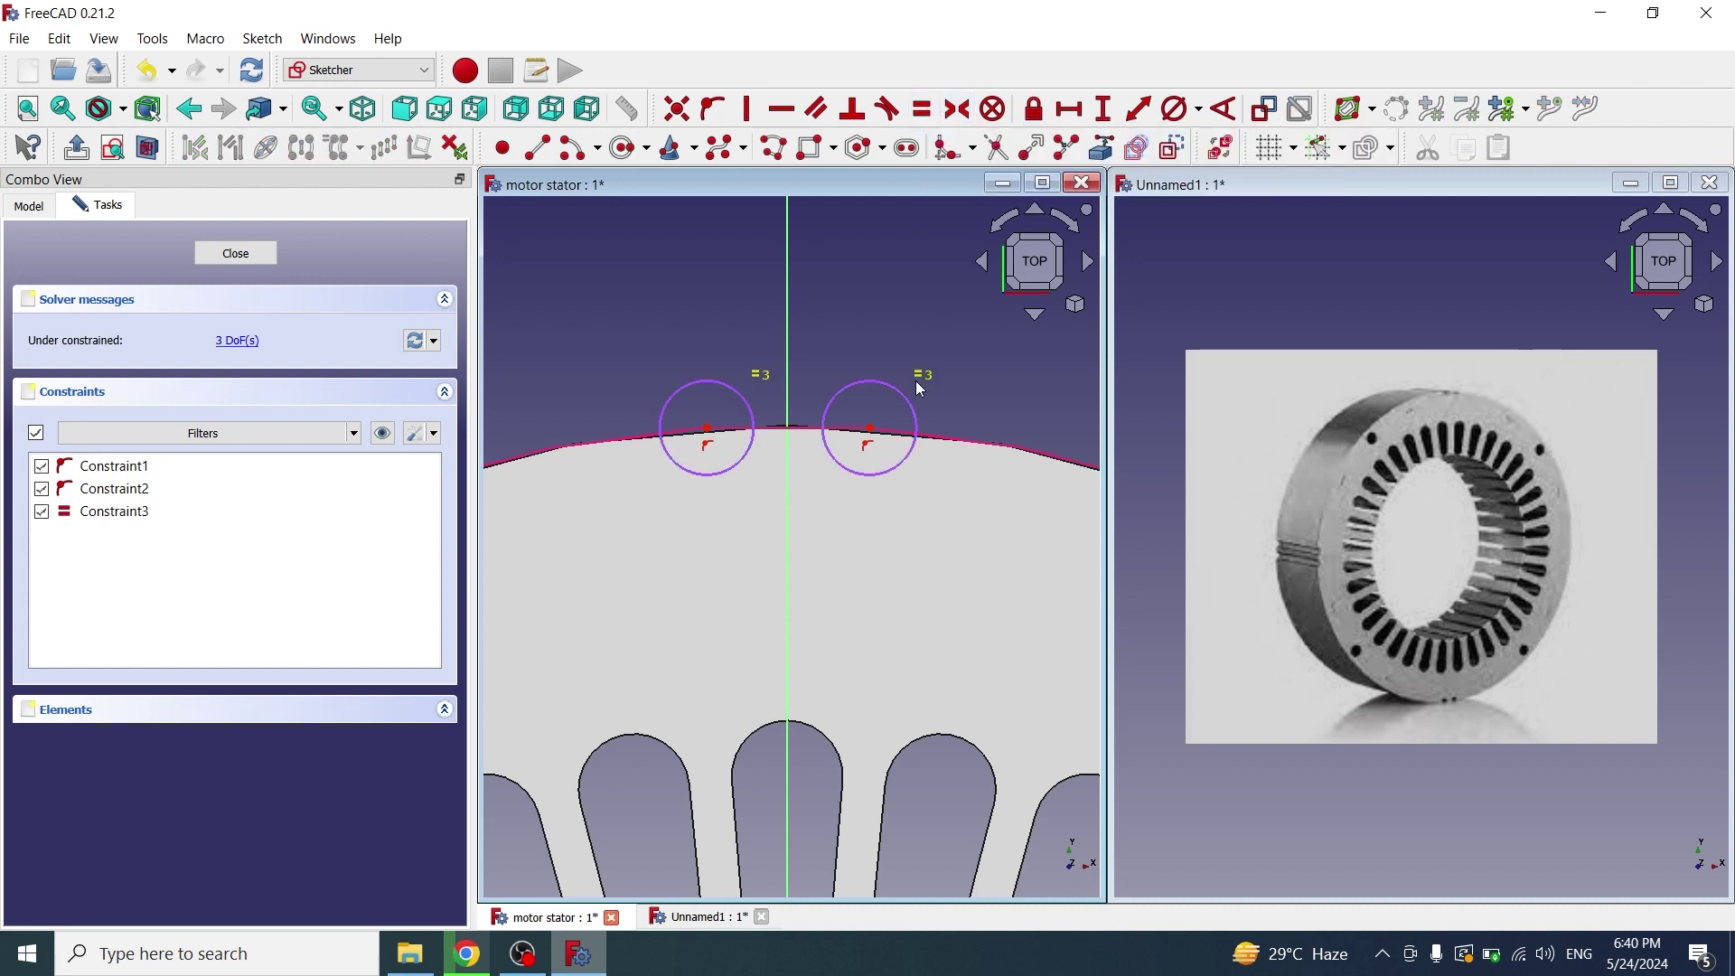
Make the centres of the two edge circles symmetric about the sketch's vertical axis
click(870, 430)
click(708, 429)
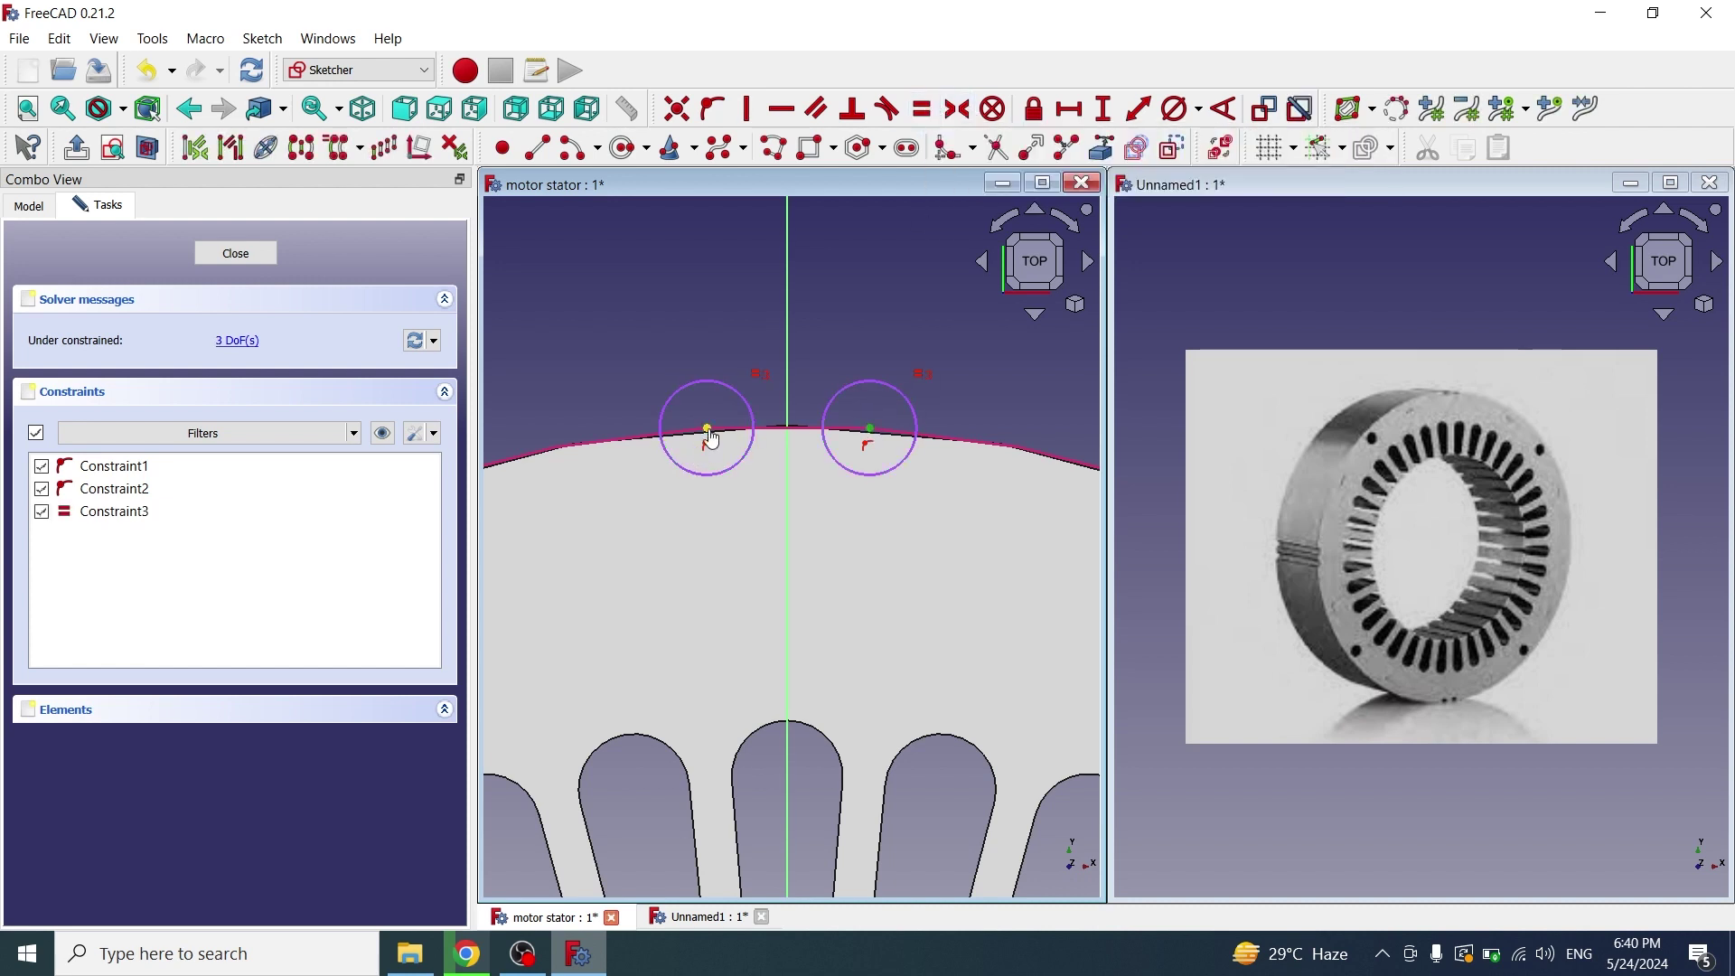
click(789, 340)
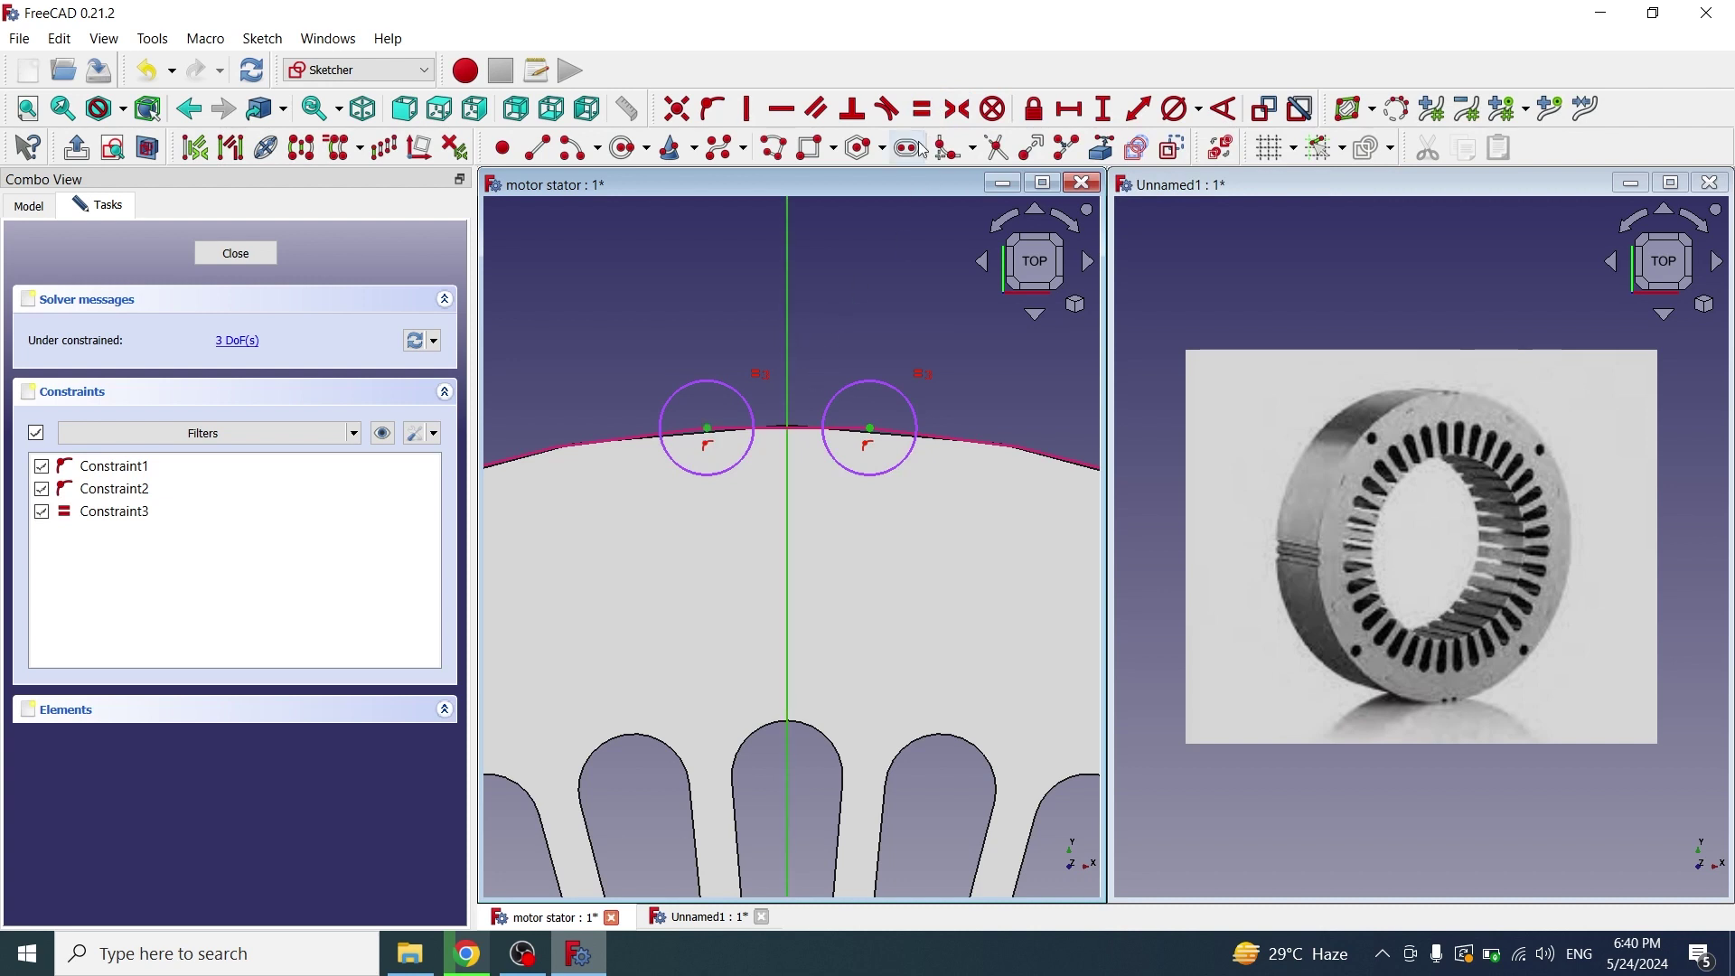
click(959, 110)
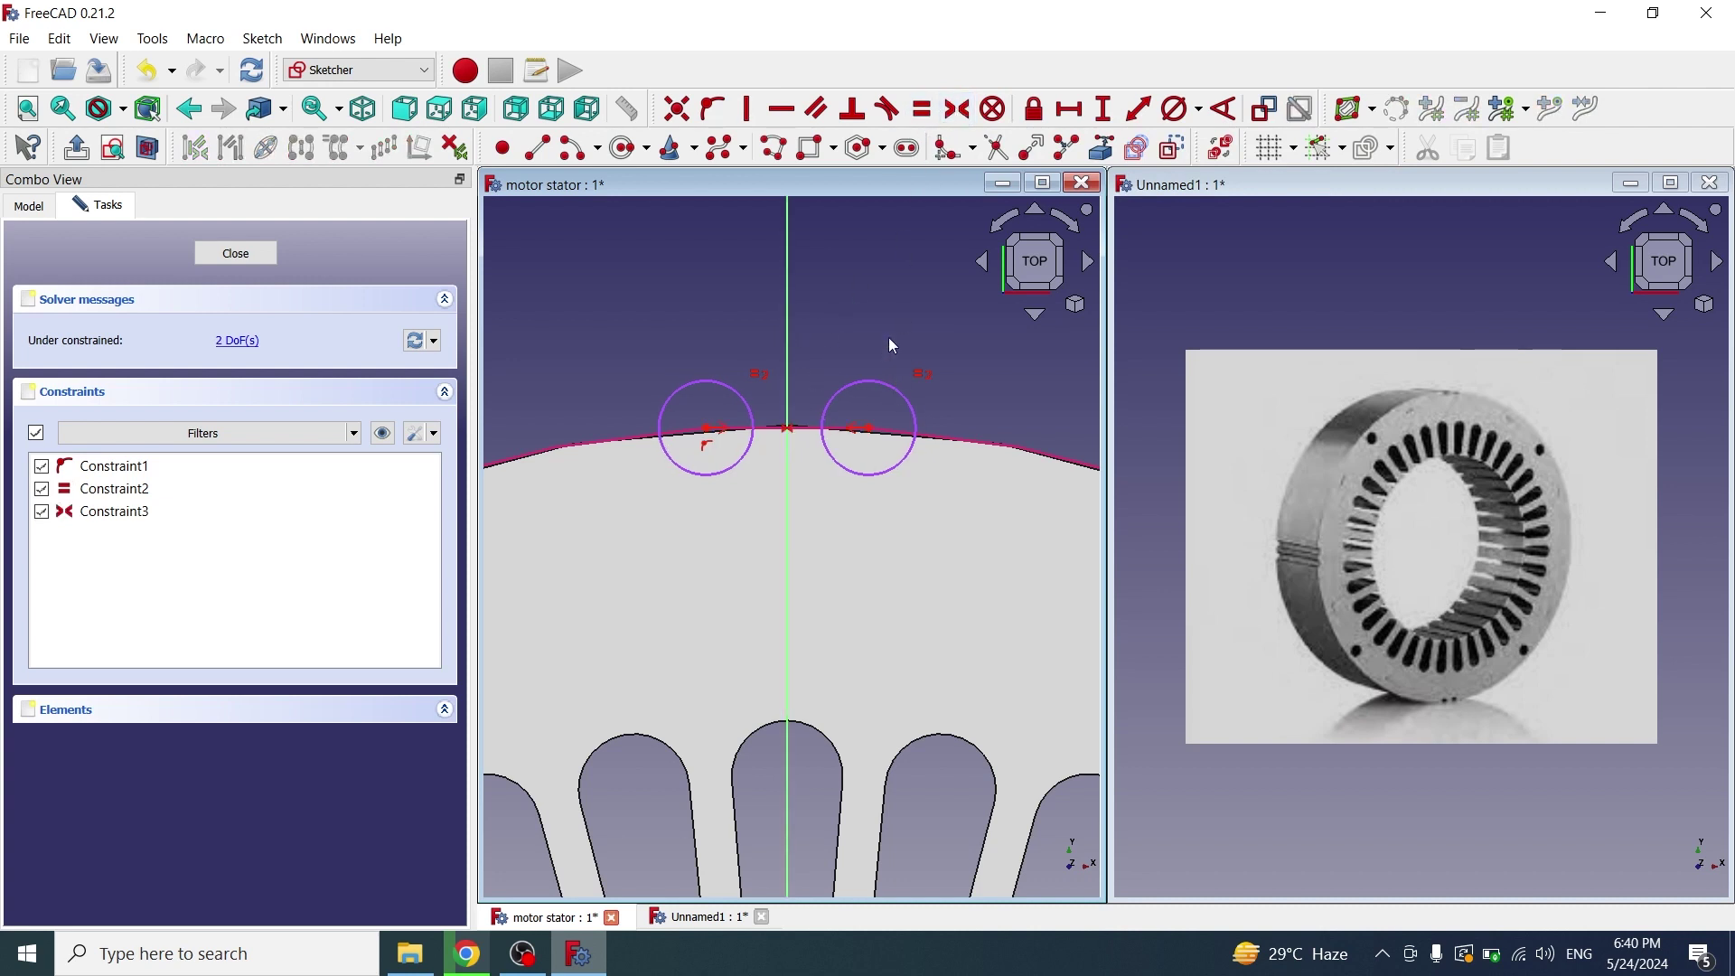
Constrain the diameter of the circle on the positive X side of the vertical axis to 5 mm
click(897, 395)
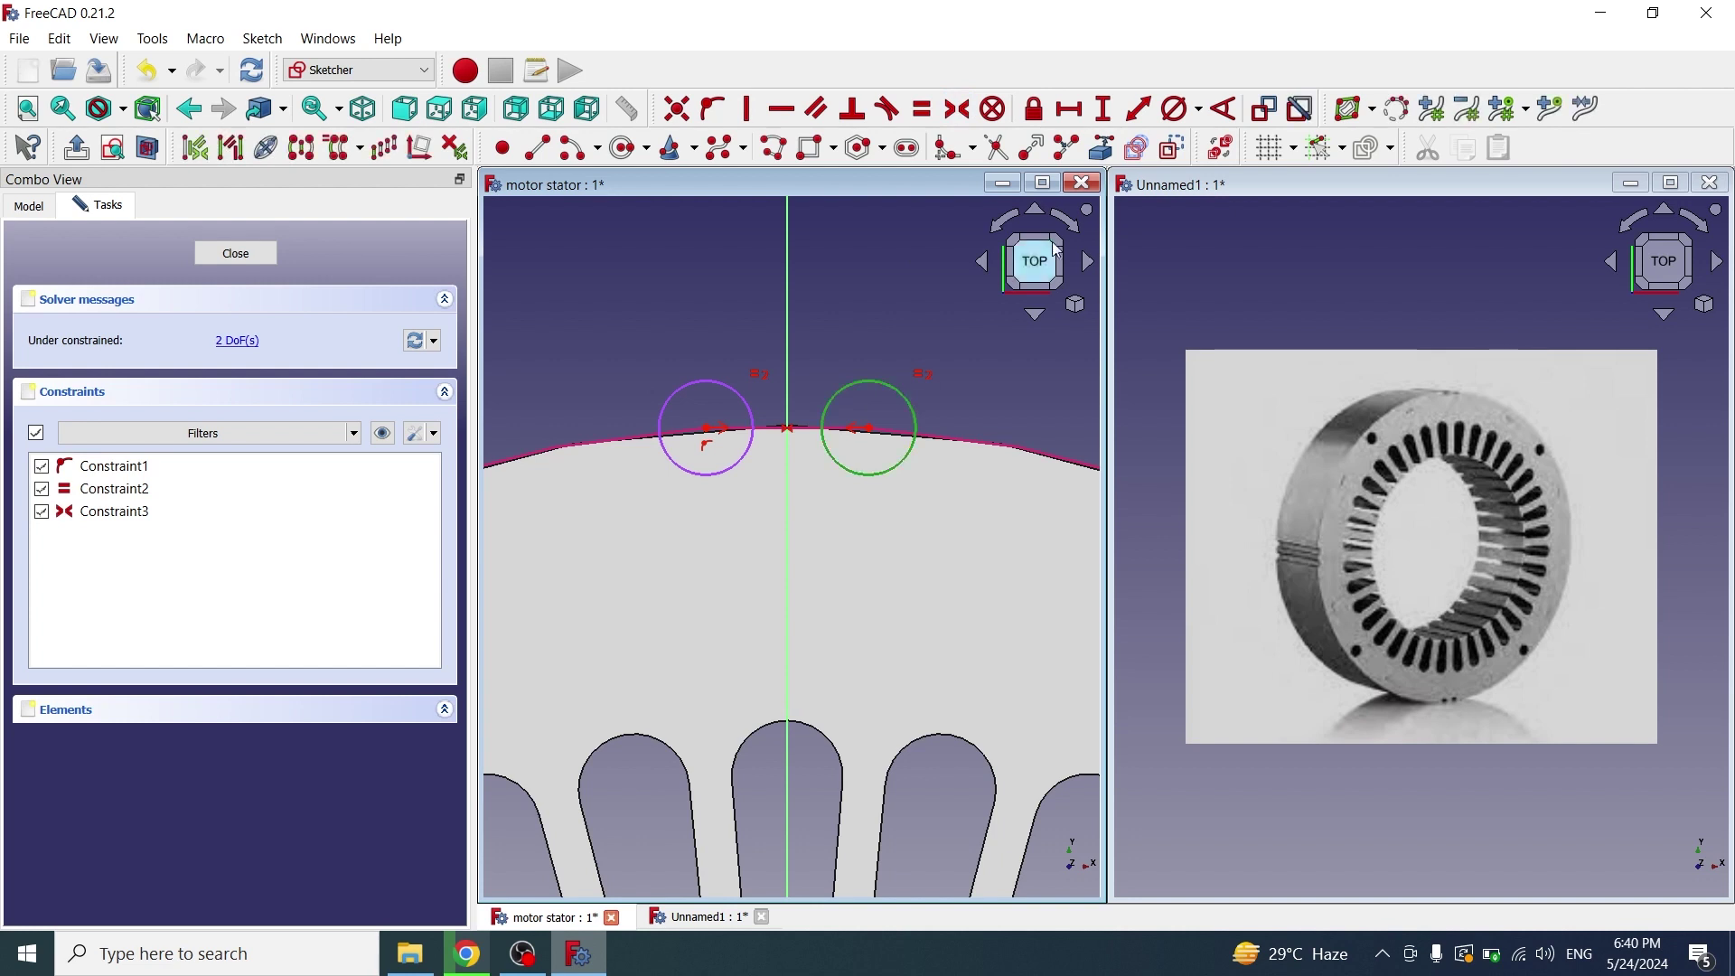
click(1199, 109)
click(1247, 167)
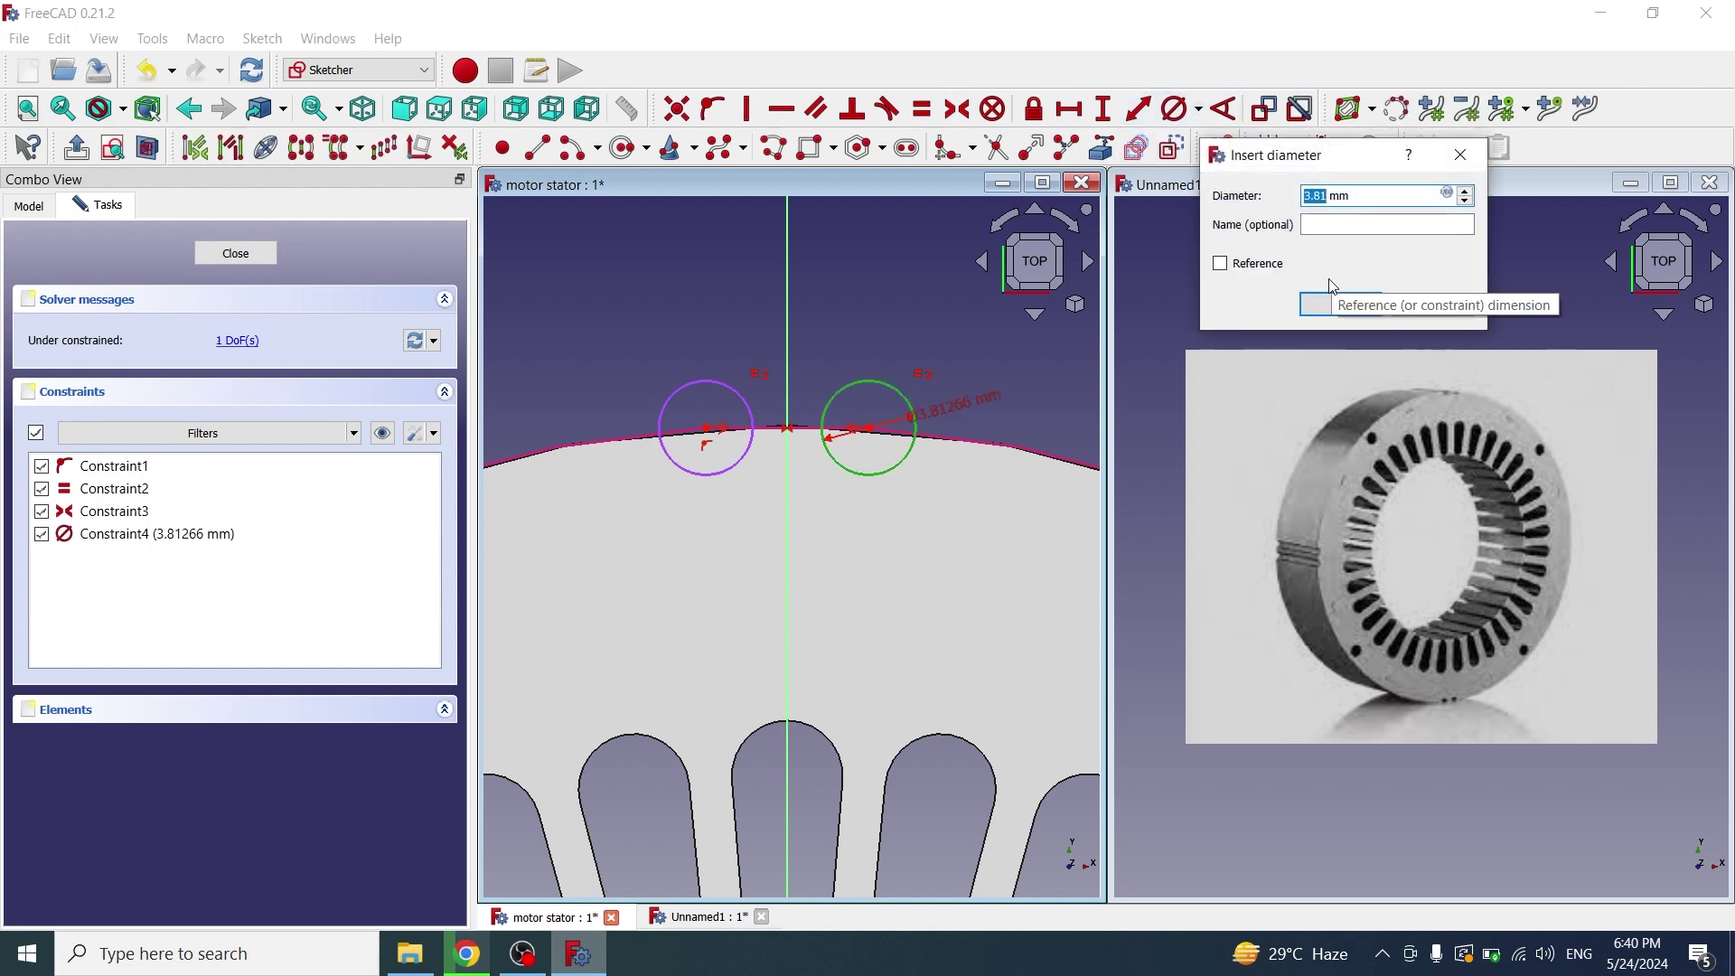
text(5)
key(Return)
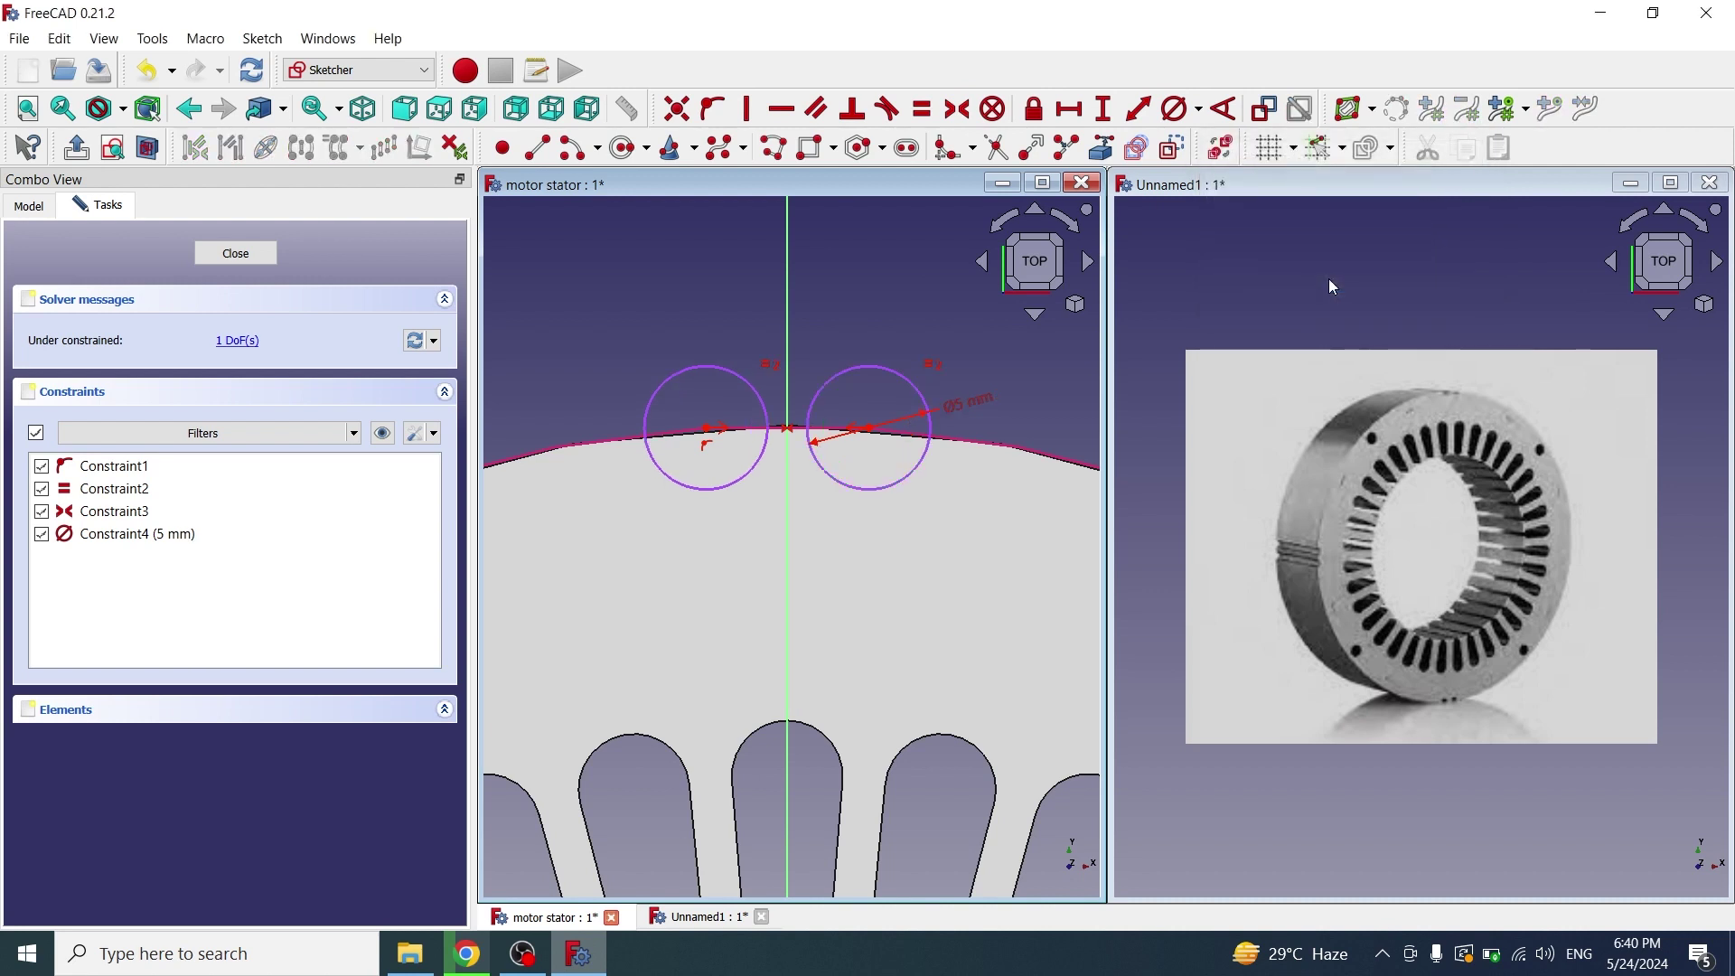
Add a horizontal distance constraint of 5 mm between the two circle centres
click(708, 431)
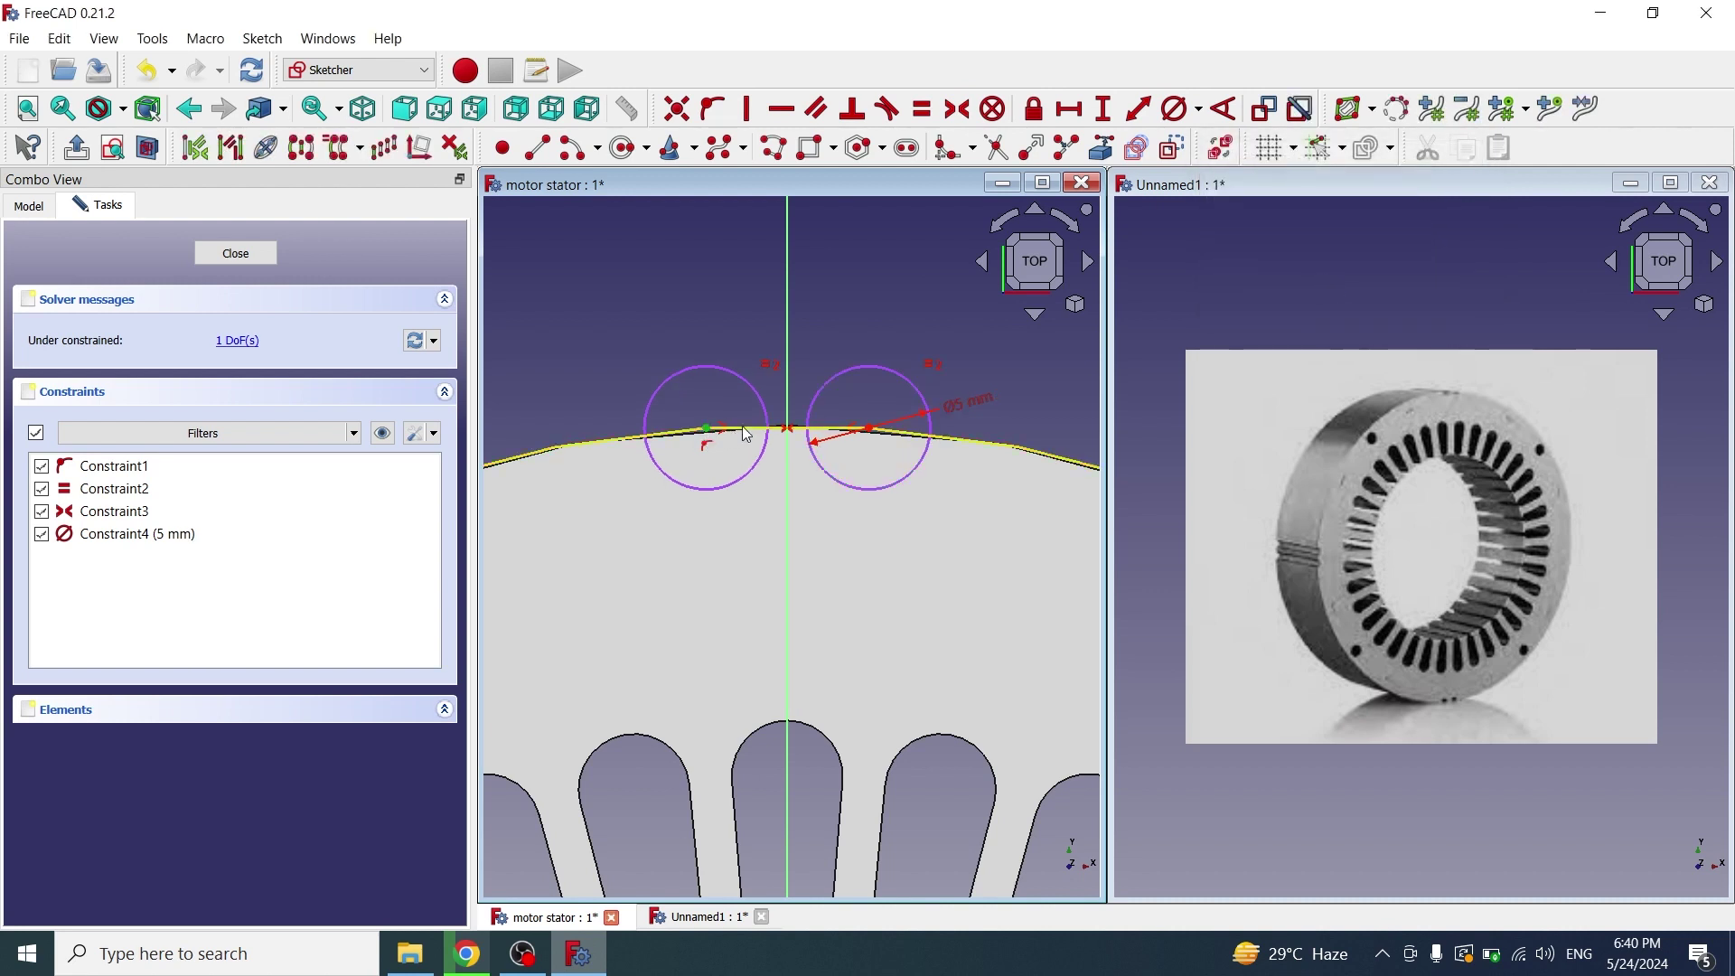
click(866, 430)
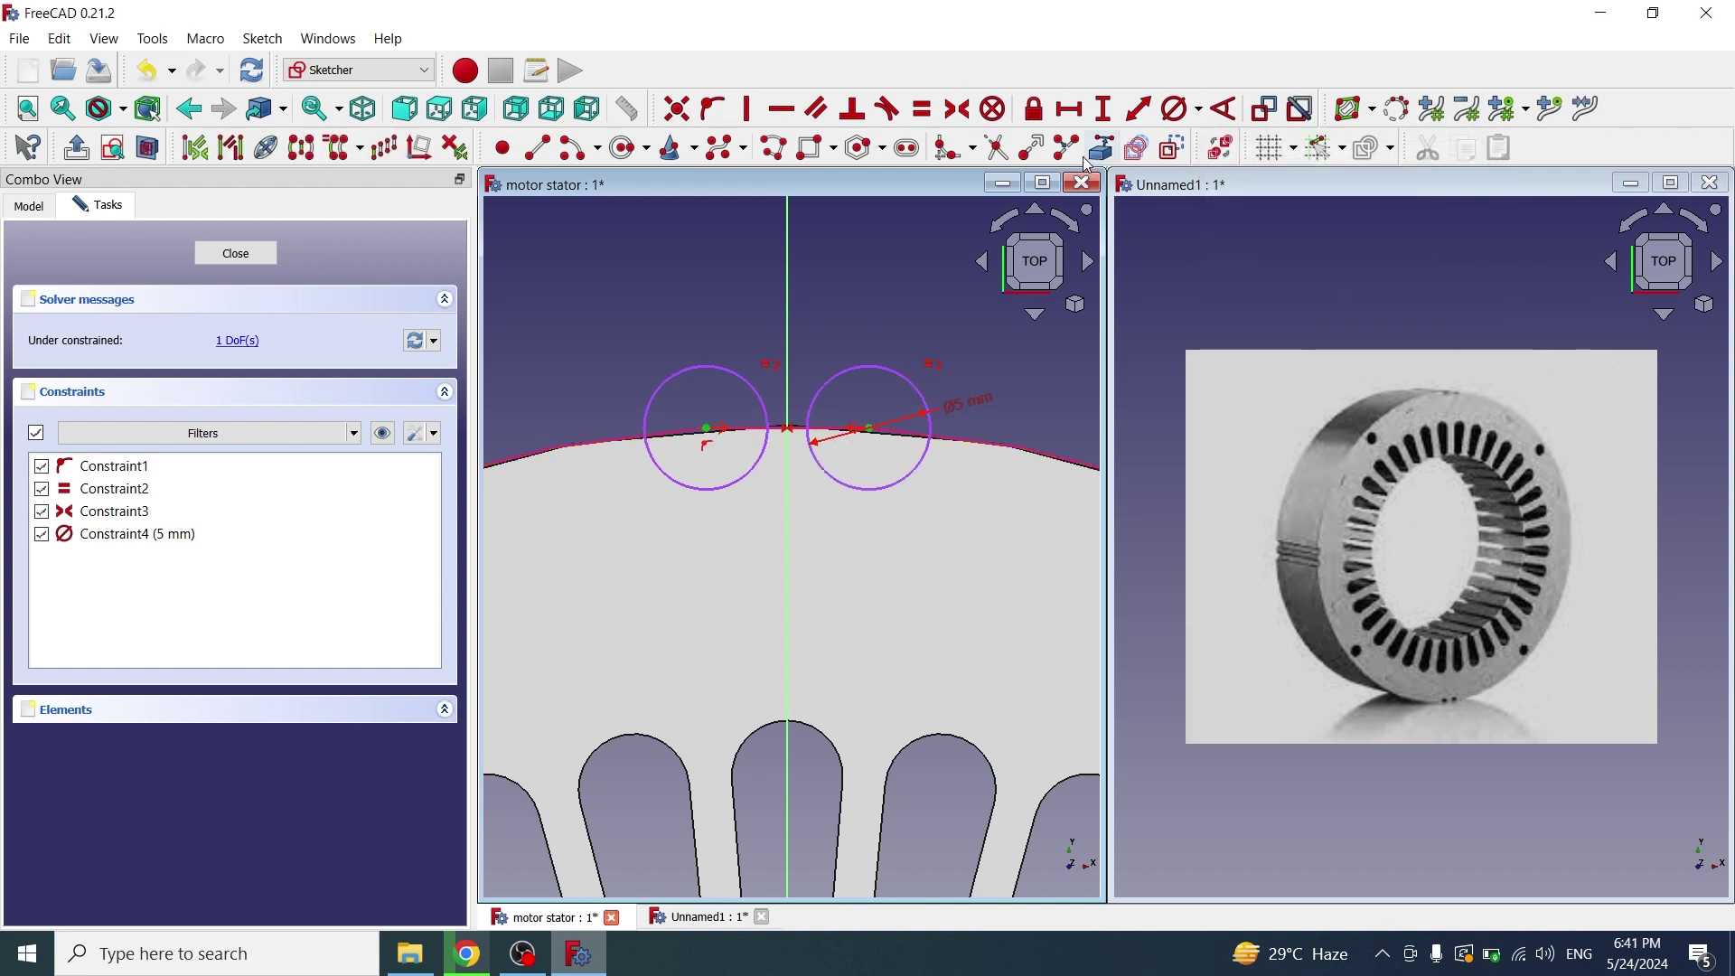
click(1069, 109)
text(5)
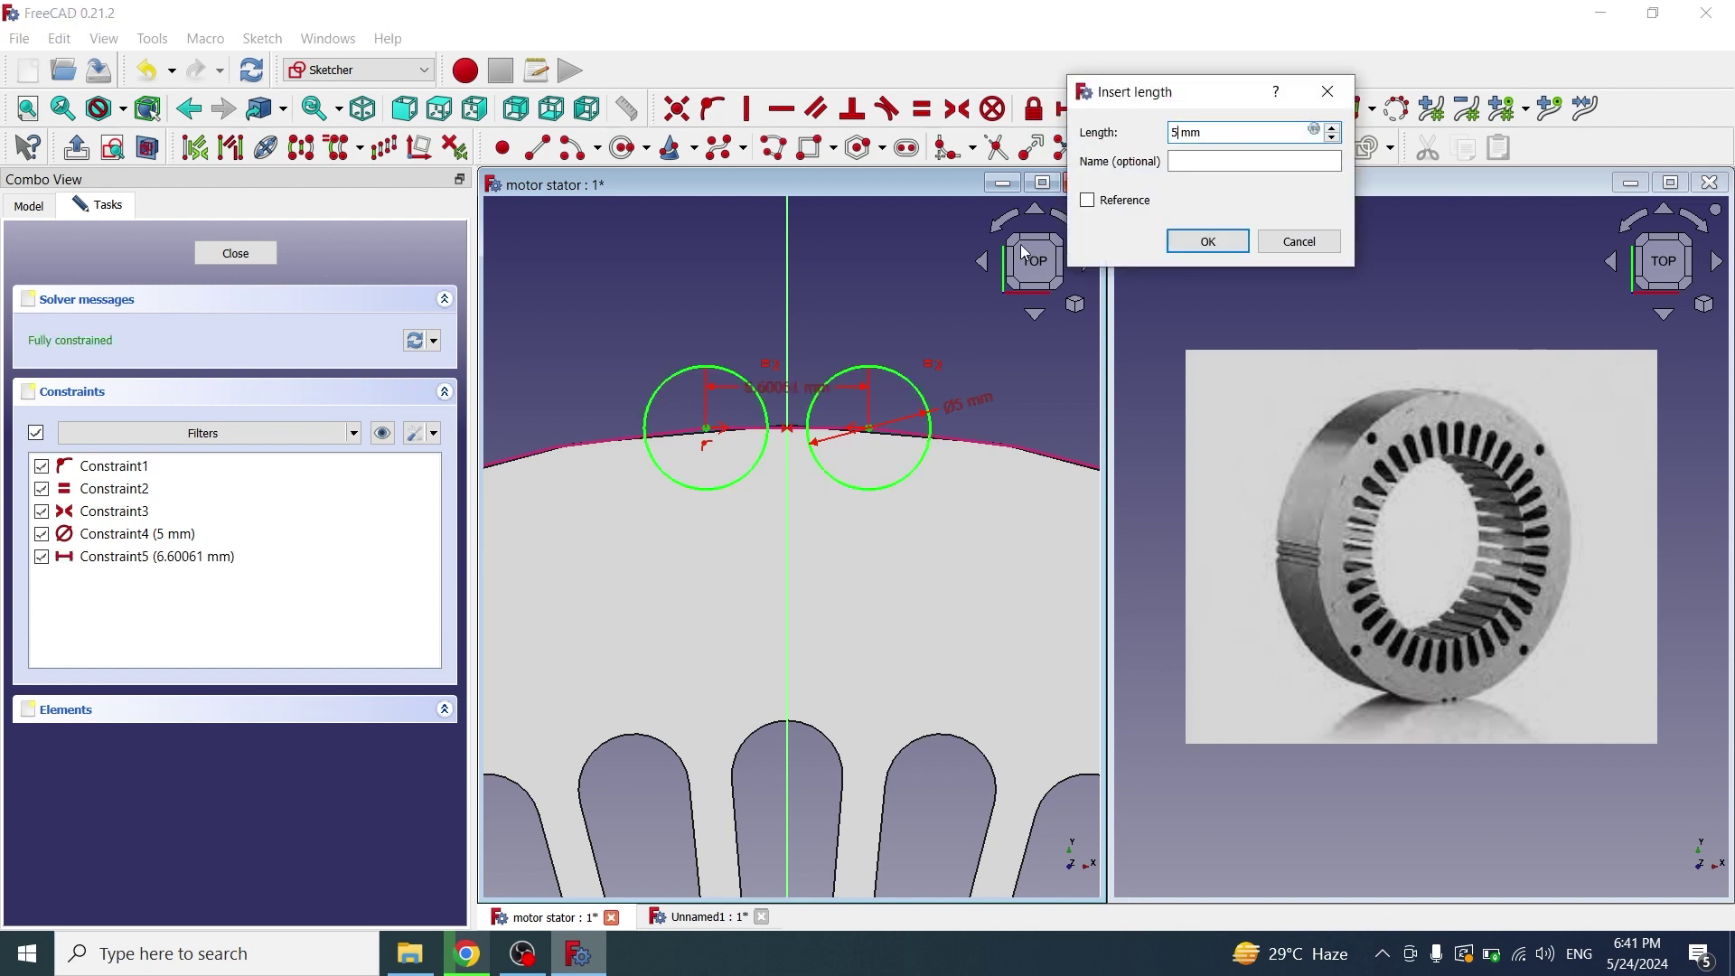
click(1209, 242)
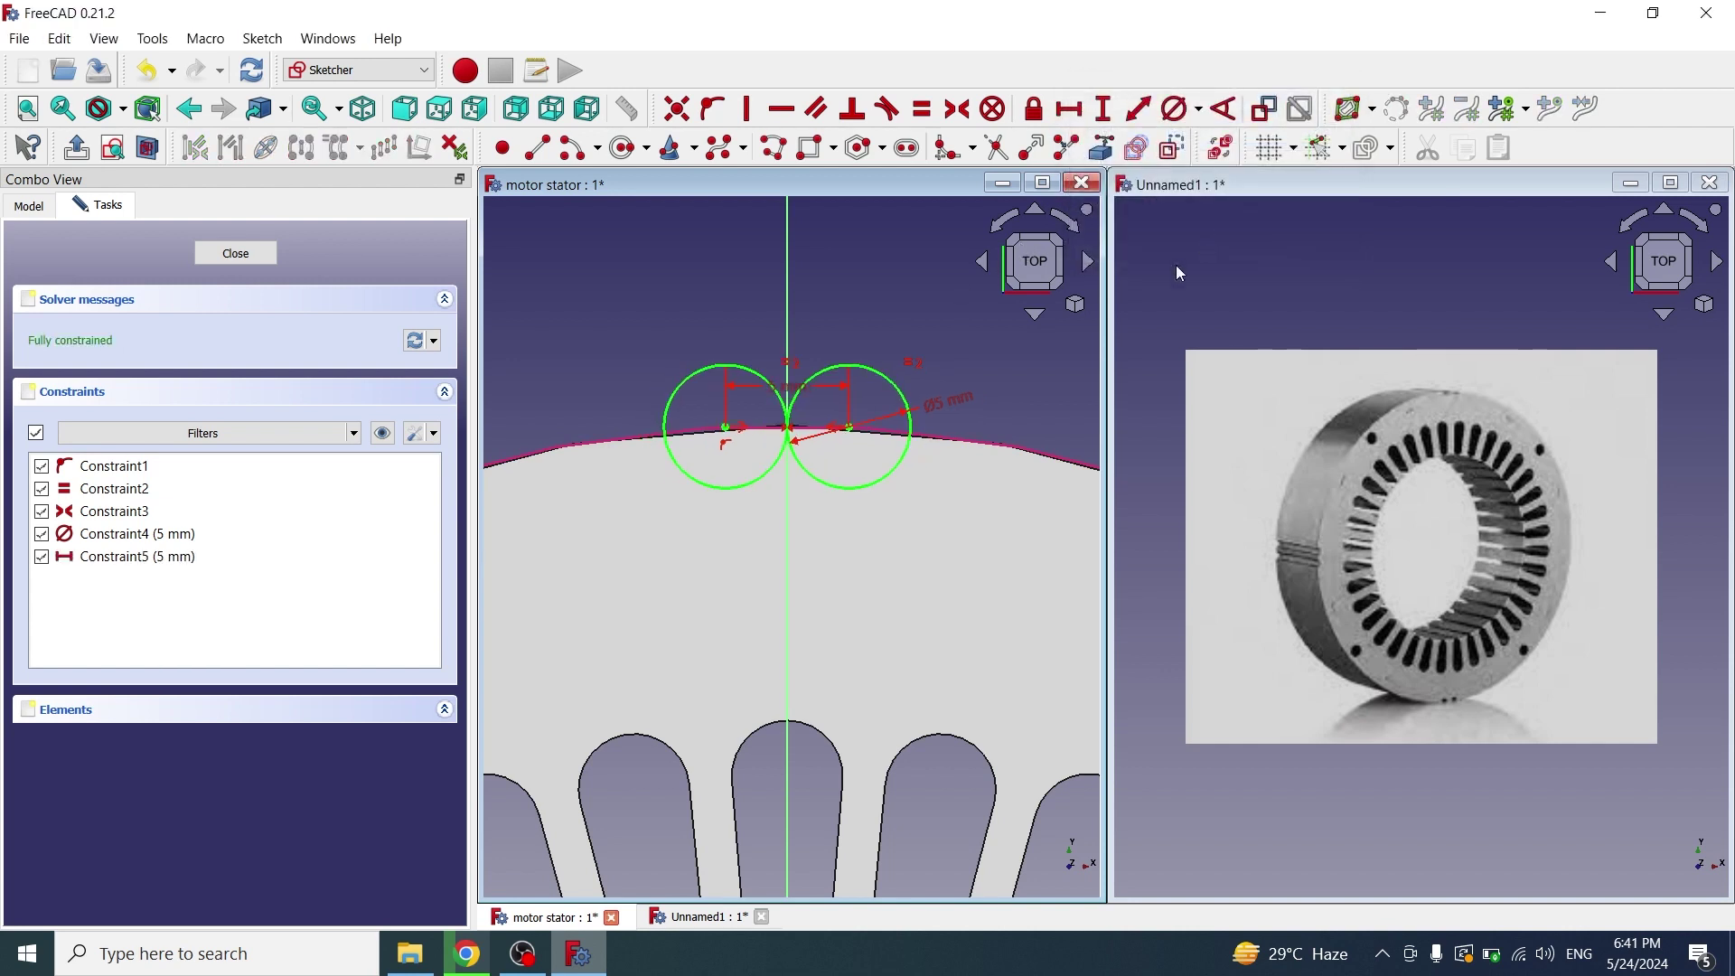
Set the horizontal distance between the two circle centres to 10 mm
double_click(786, 388)
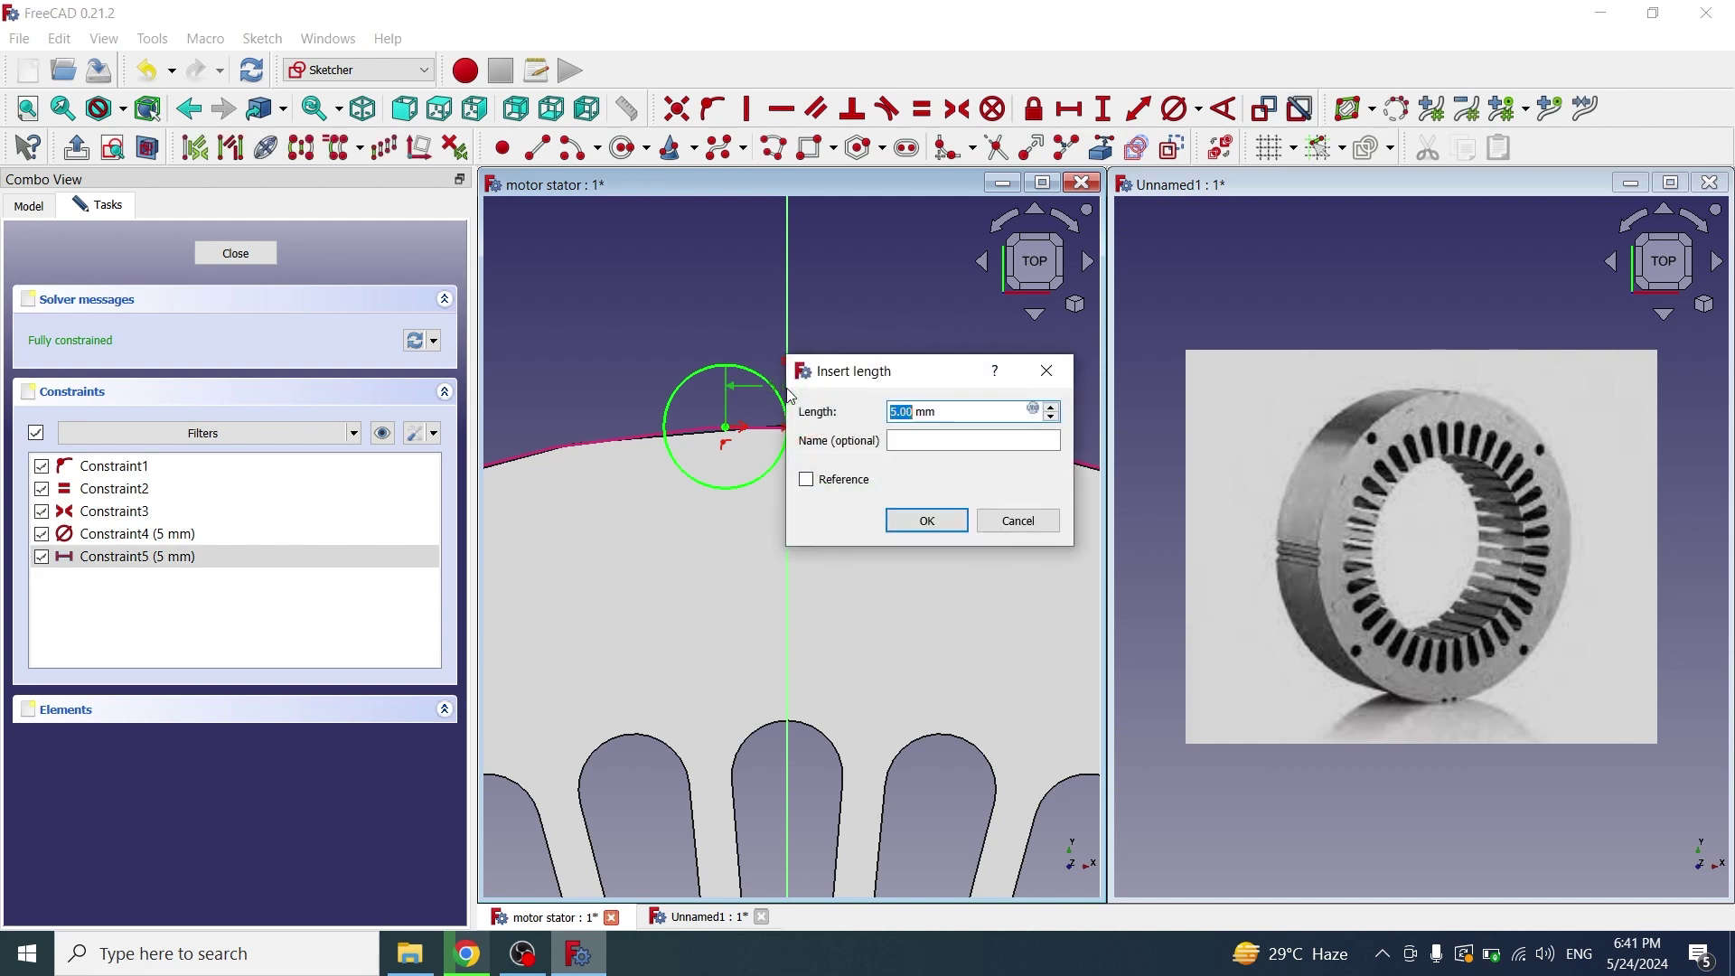
text(10)
key(Return)
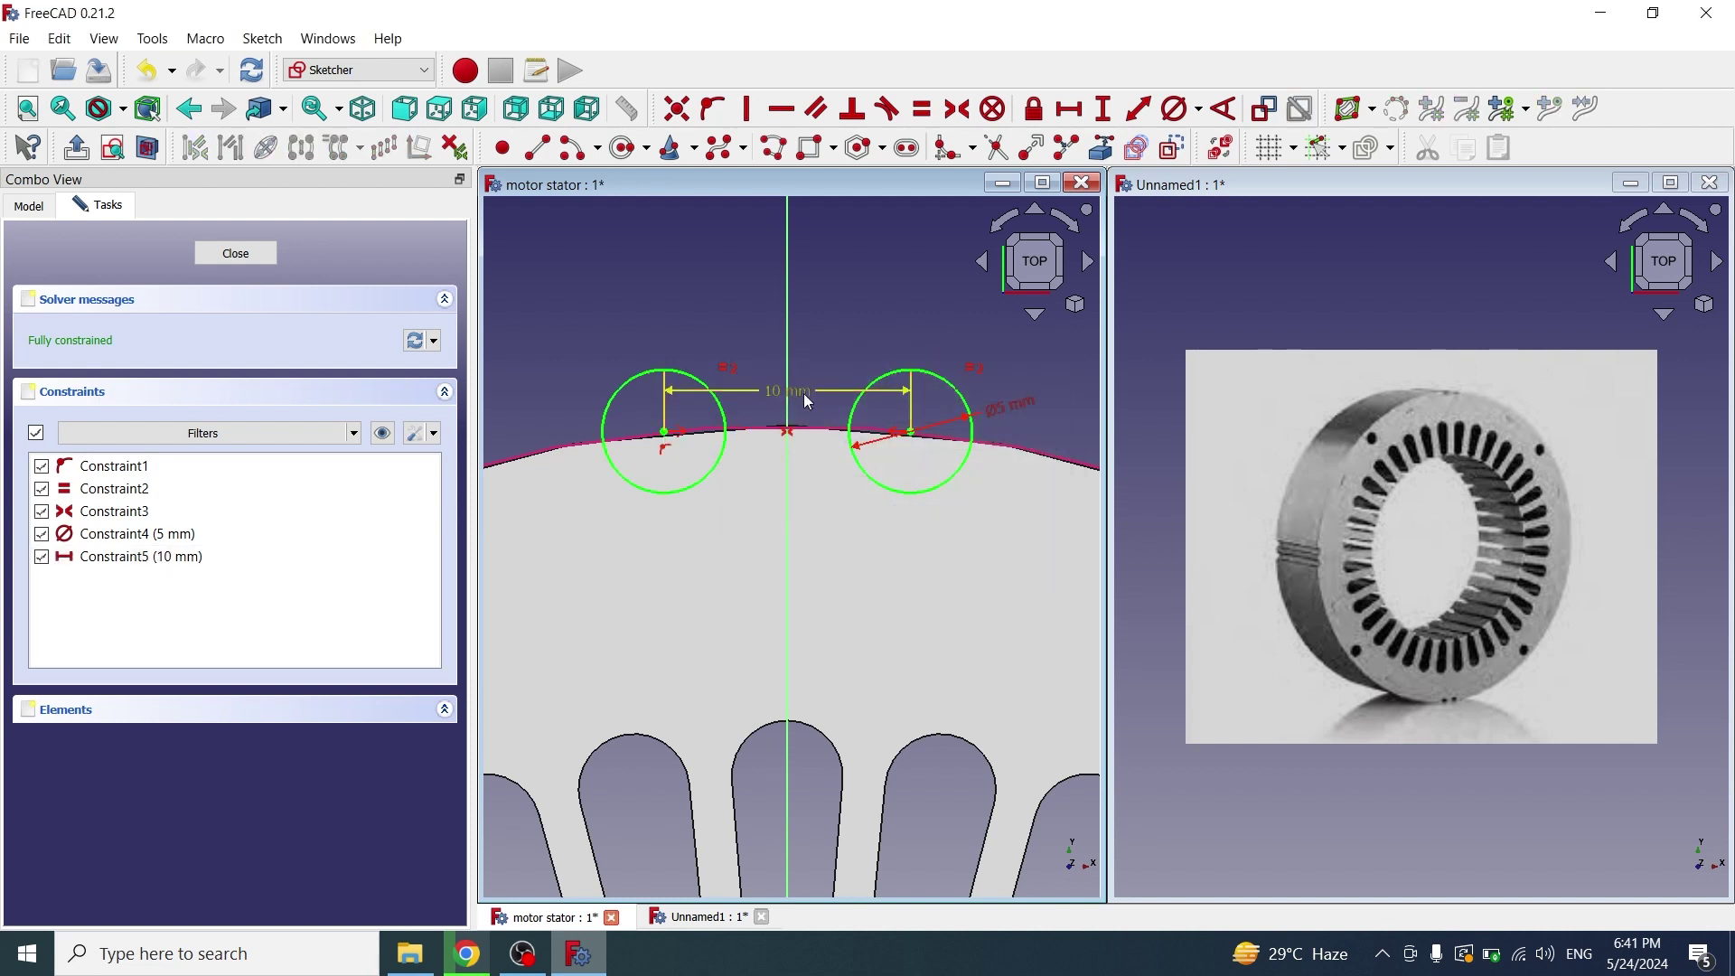
Set the horizontal distance between the two circle centres to 8 mm
click(787, 395)
double_click(786, 394)
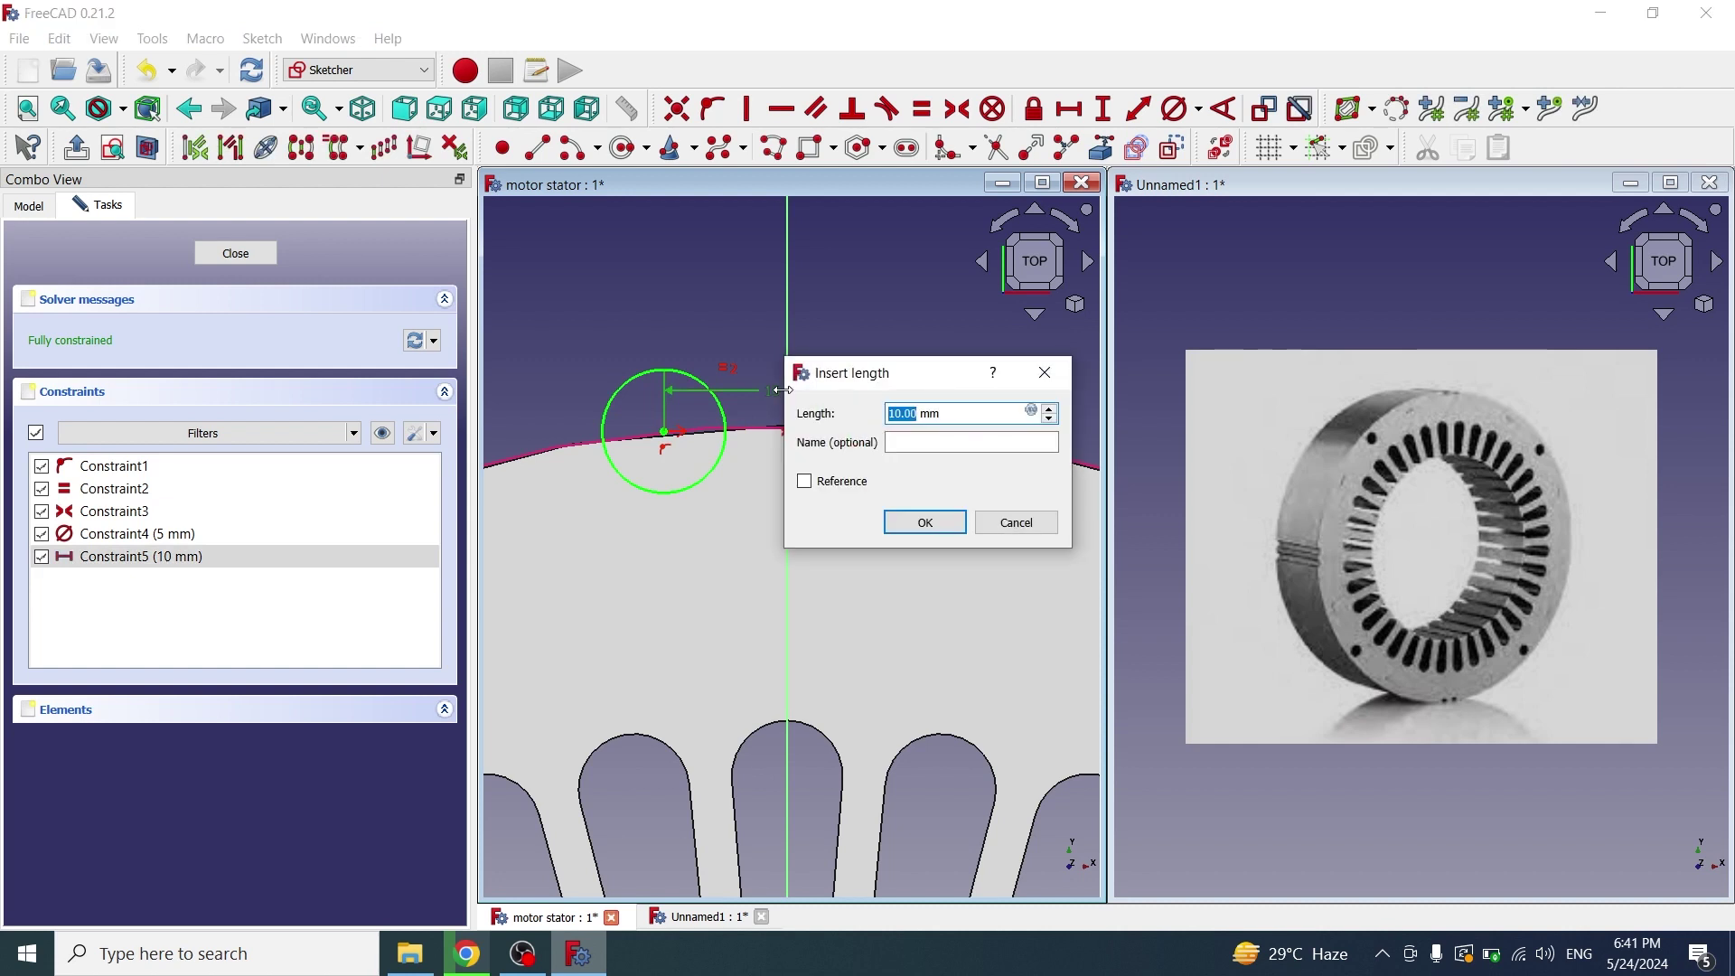
text(8)
click(926, 522)
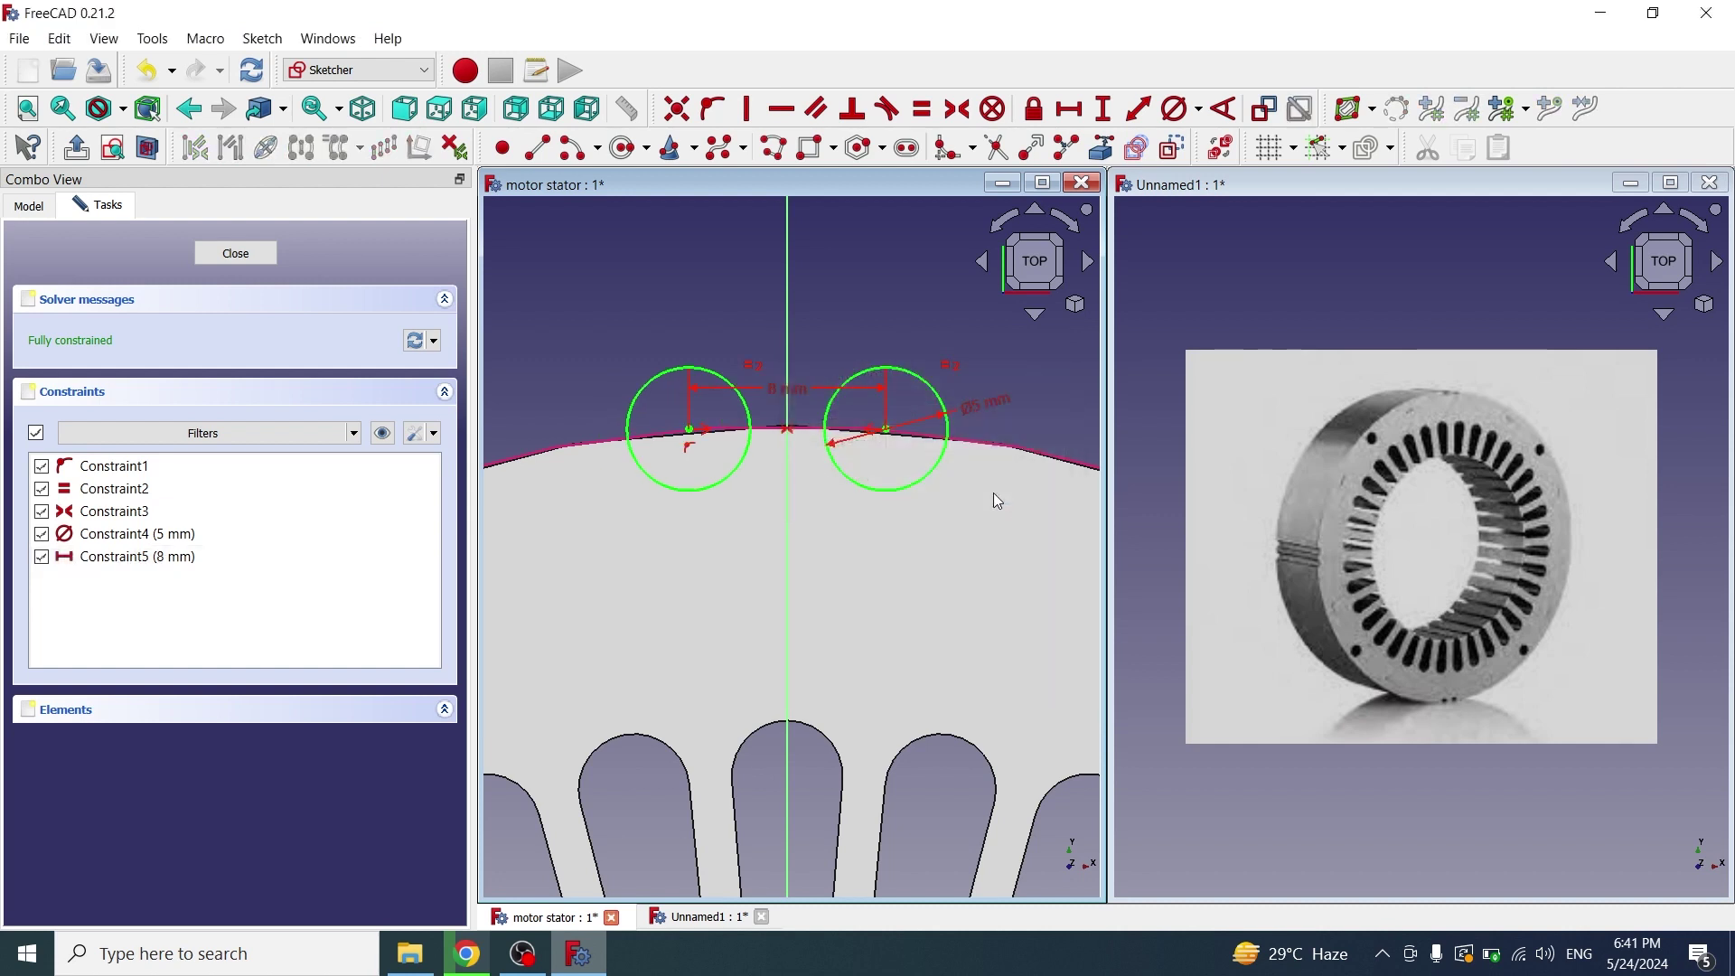
Leave the two-circle sketch and rename it "creases" in the model tree
scroll(897, 336, down, 3)
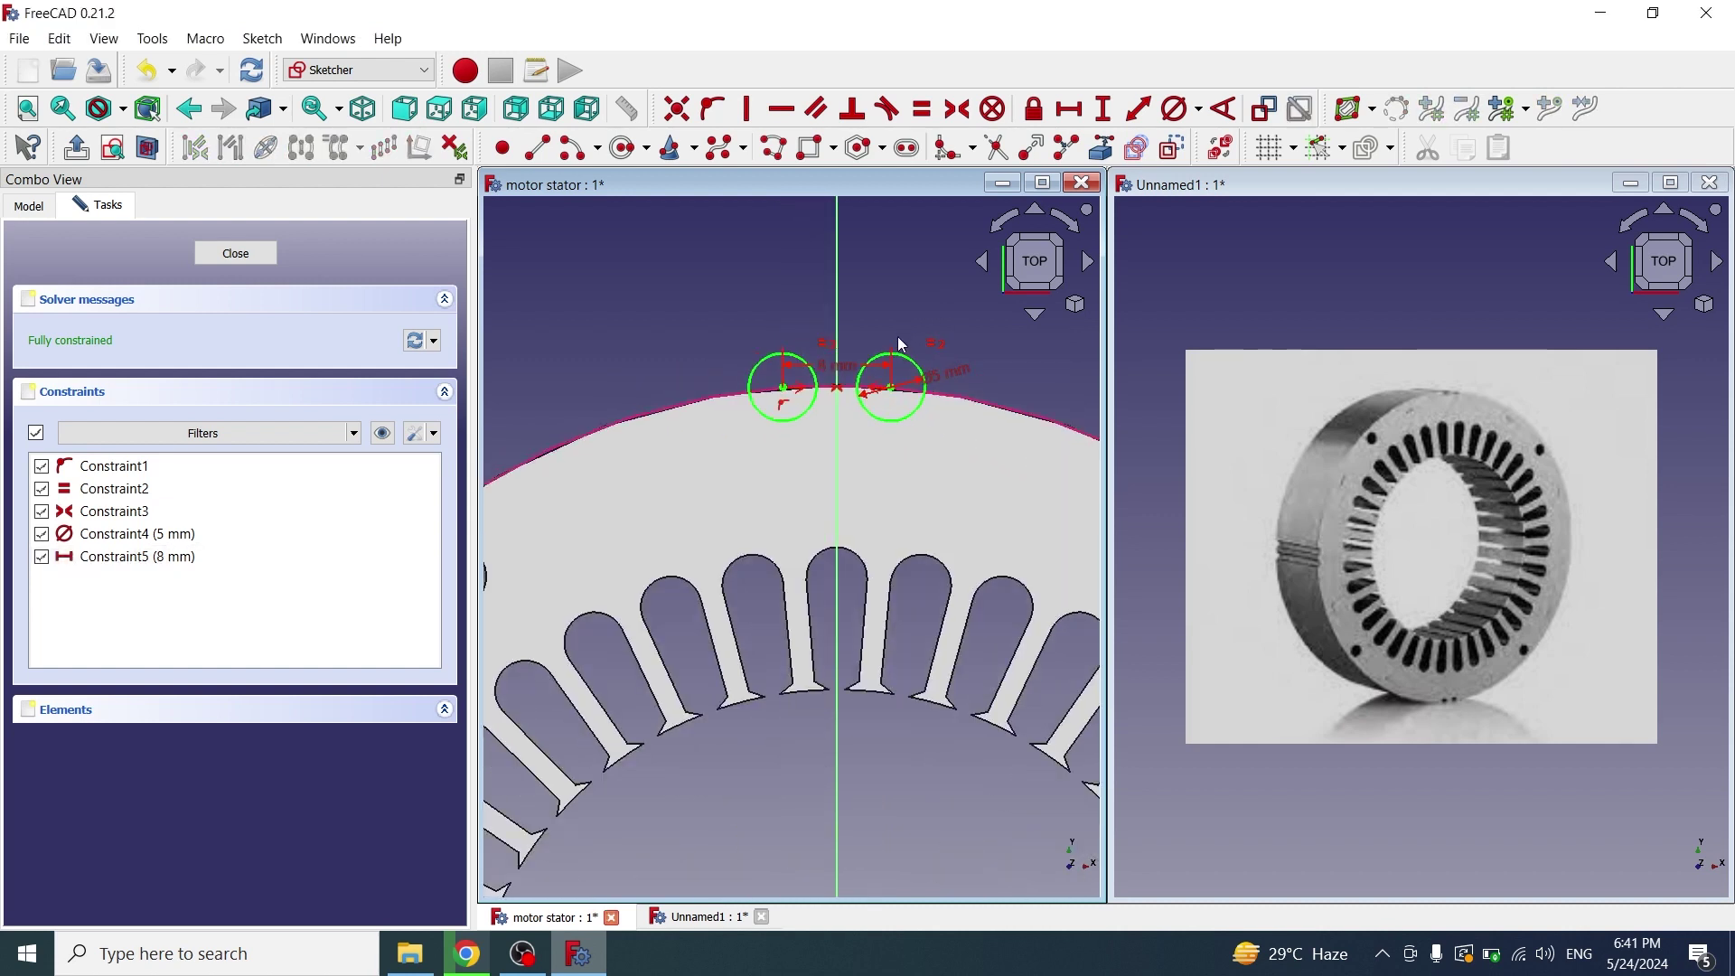
scroll(899, 339, down, 3)
scroll(904, 344, down, 4)
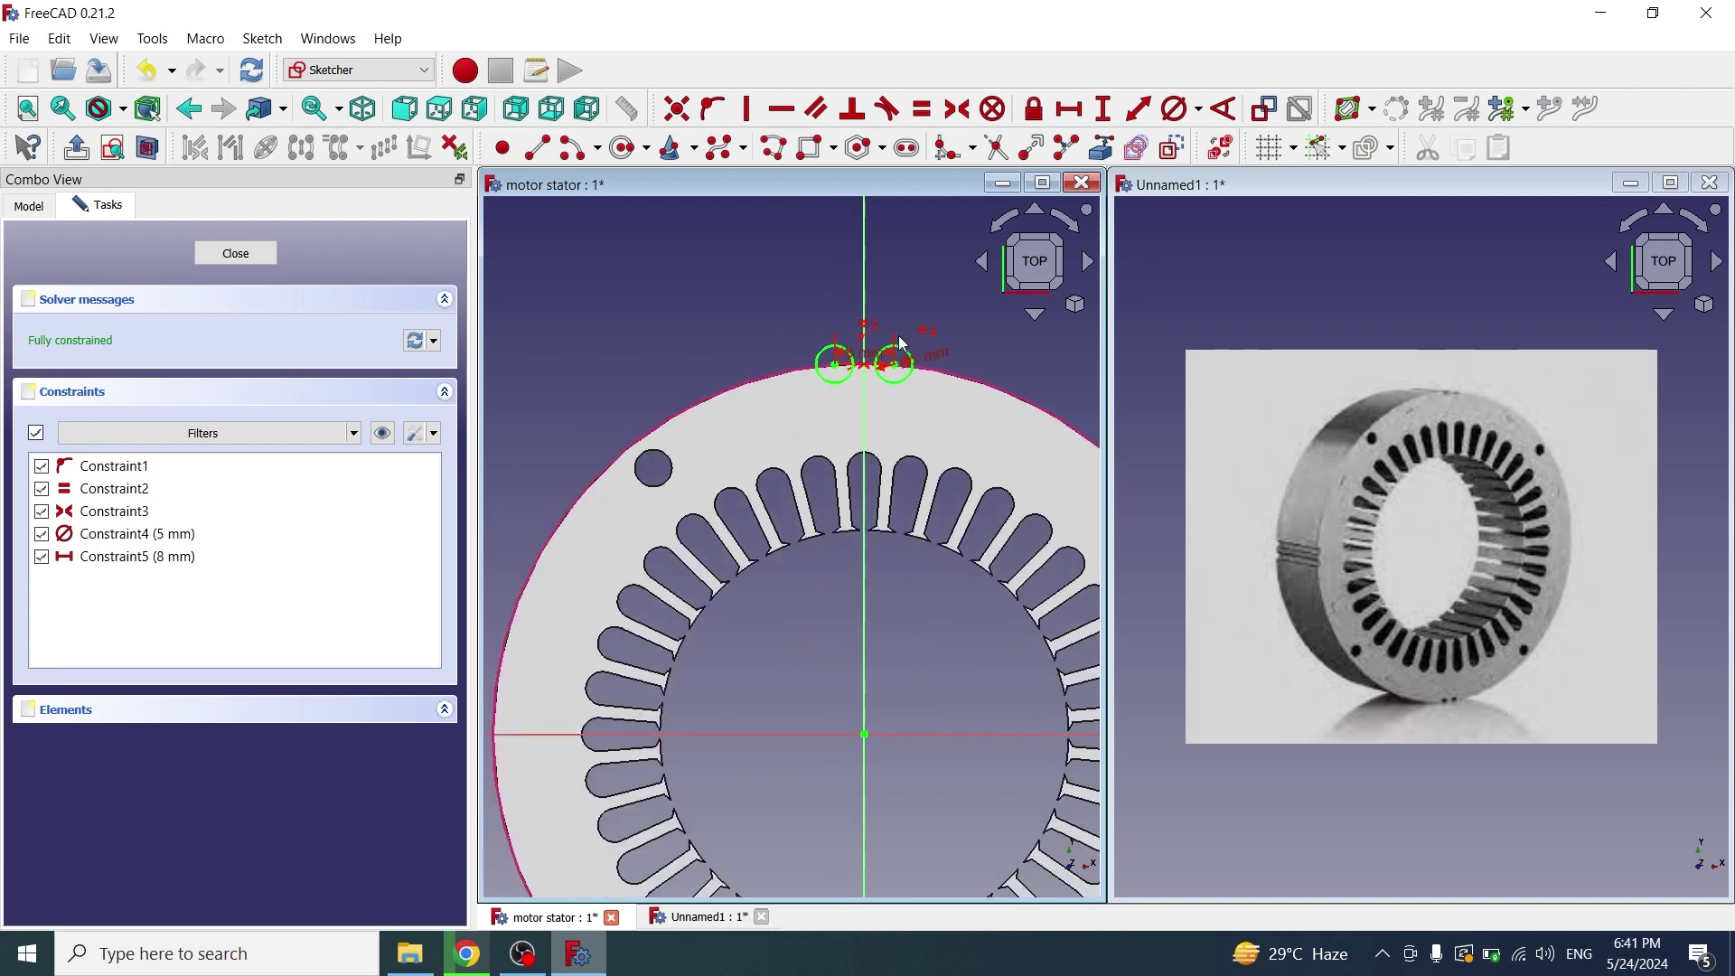
click(238, 255)
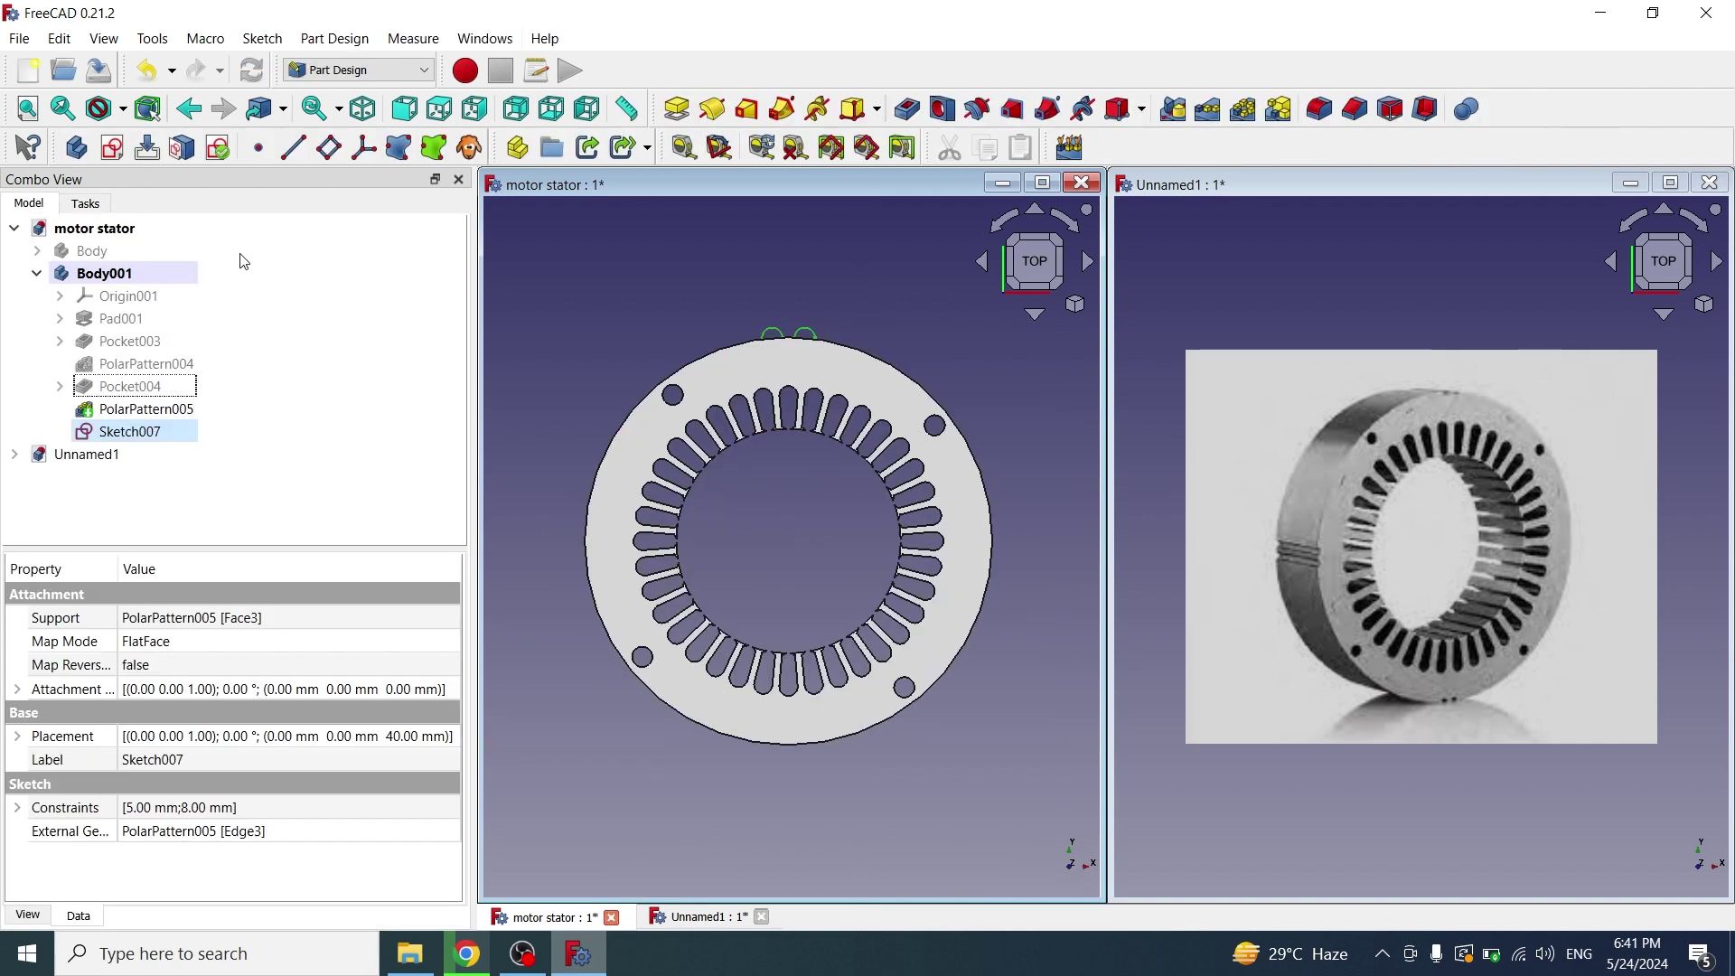
click(161, 440)
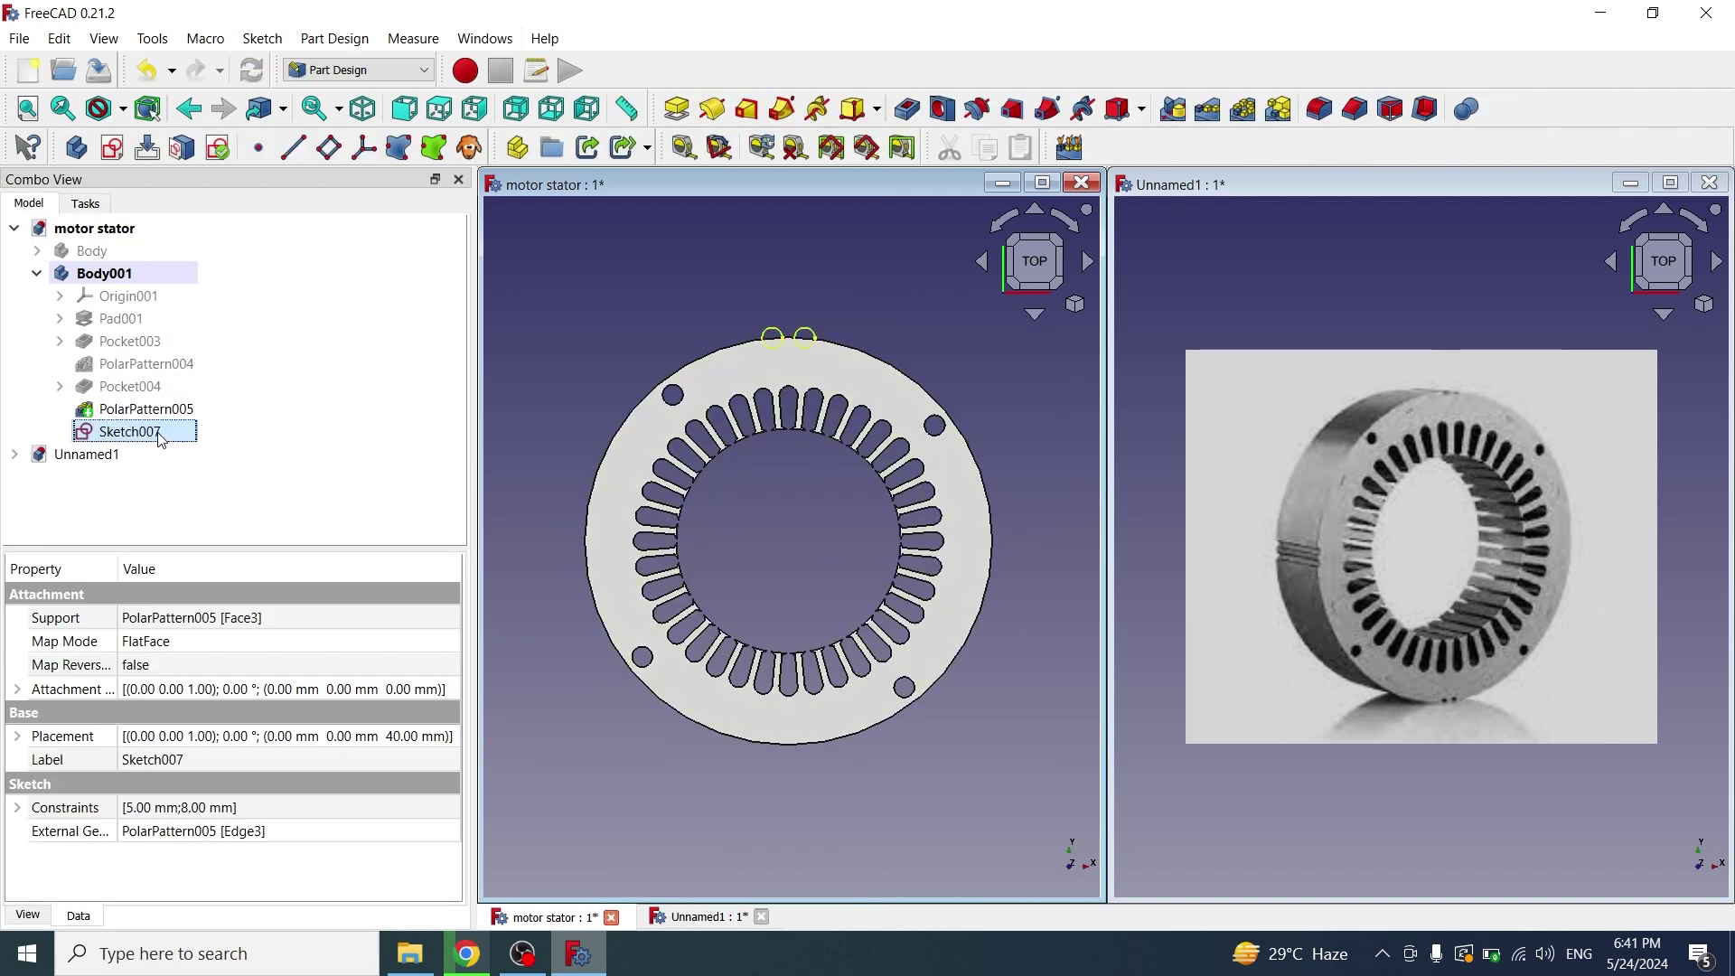
click(164, 440)
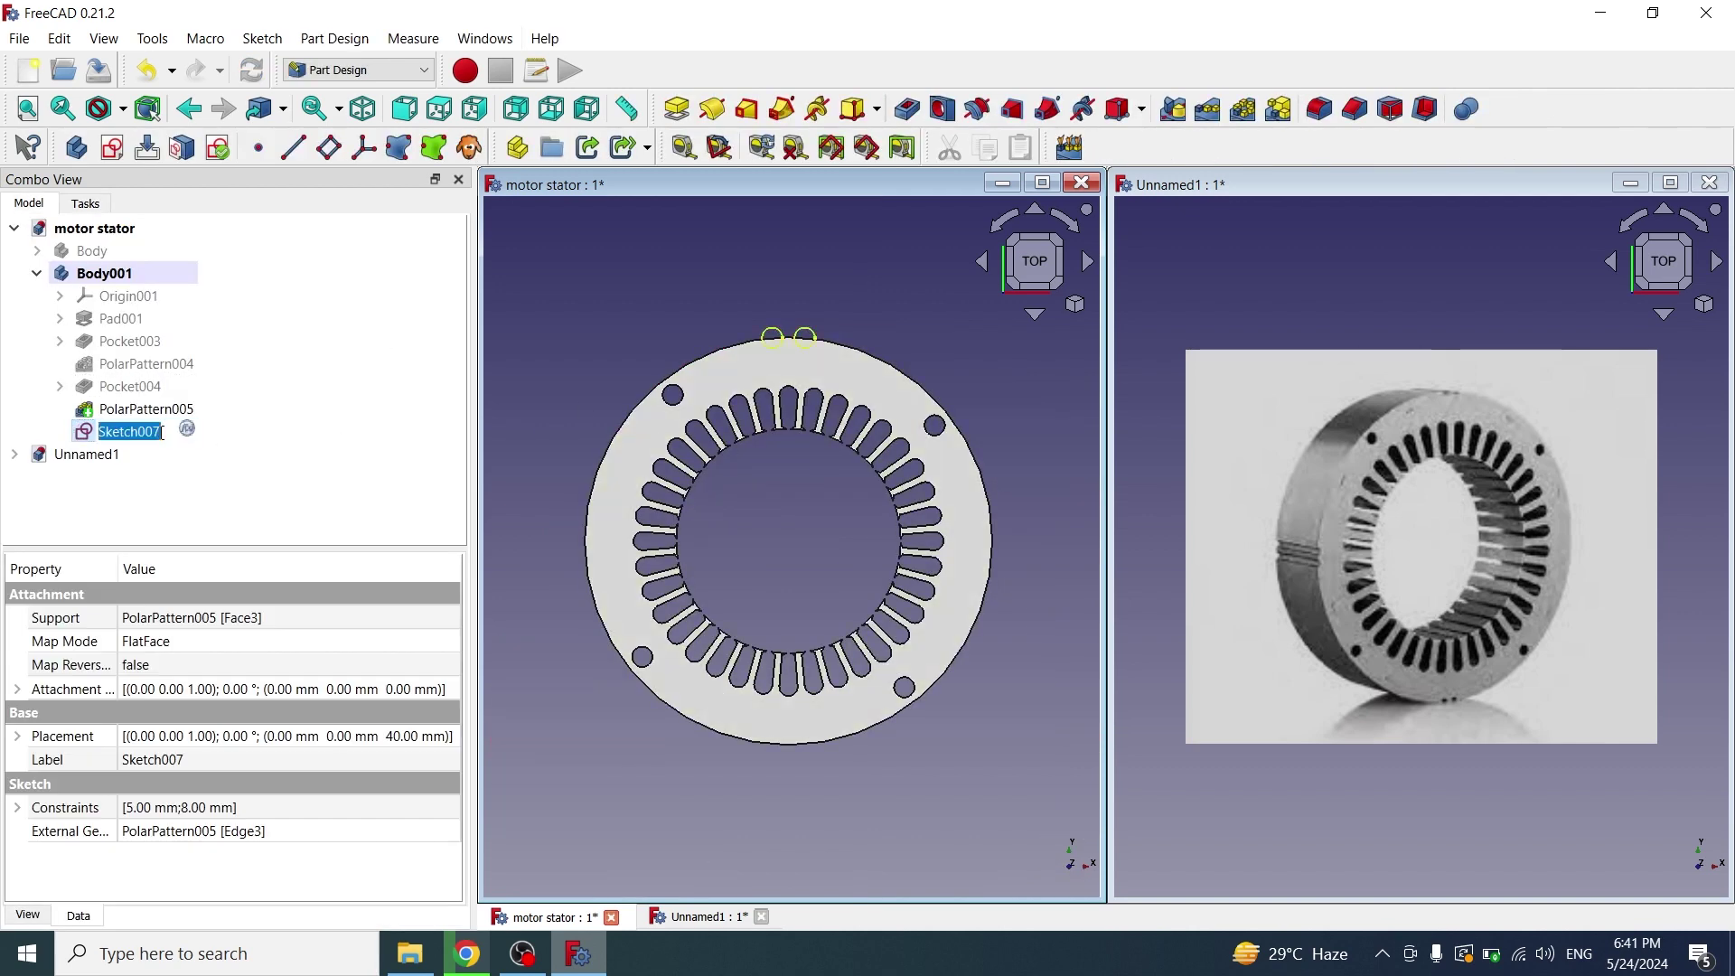
text(creases)
key(Return)
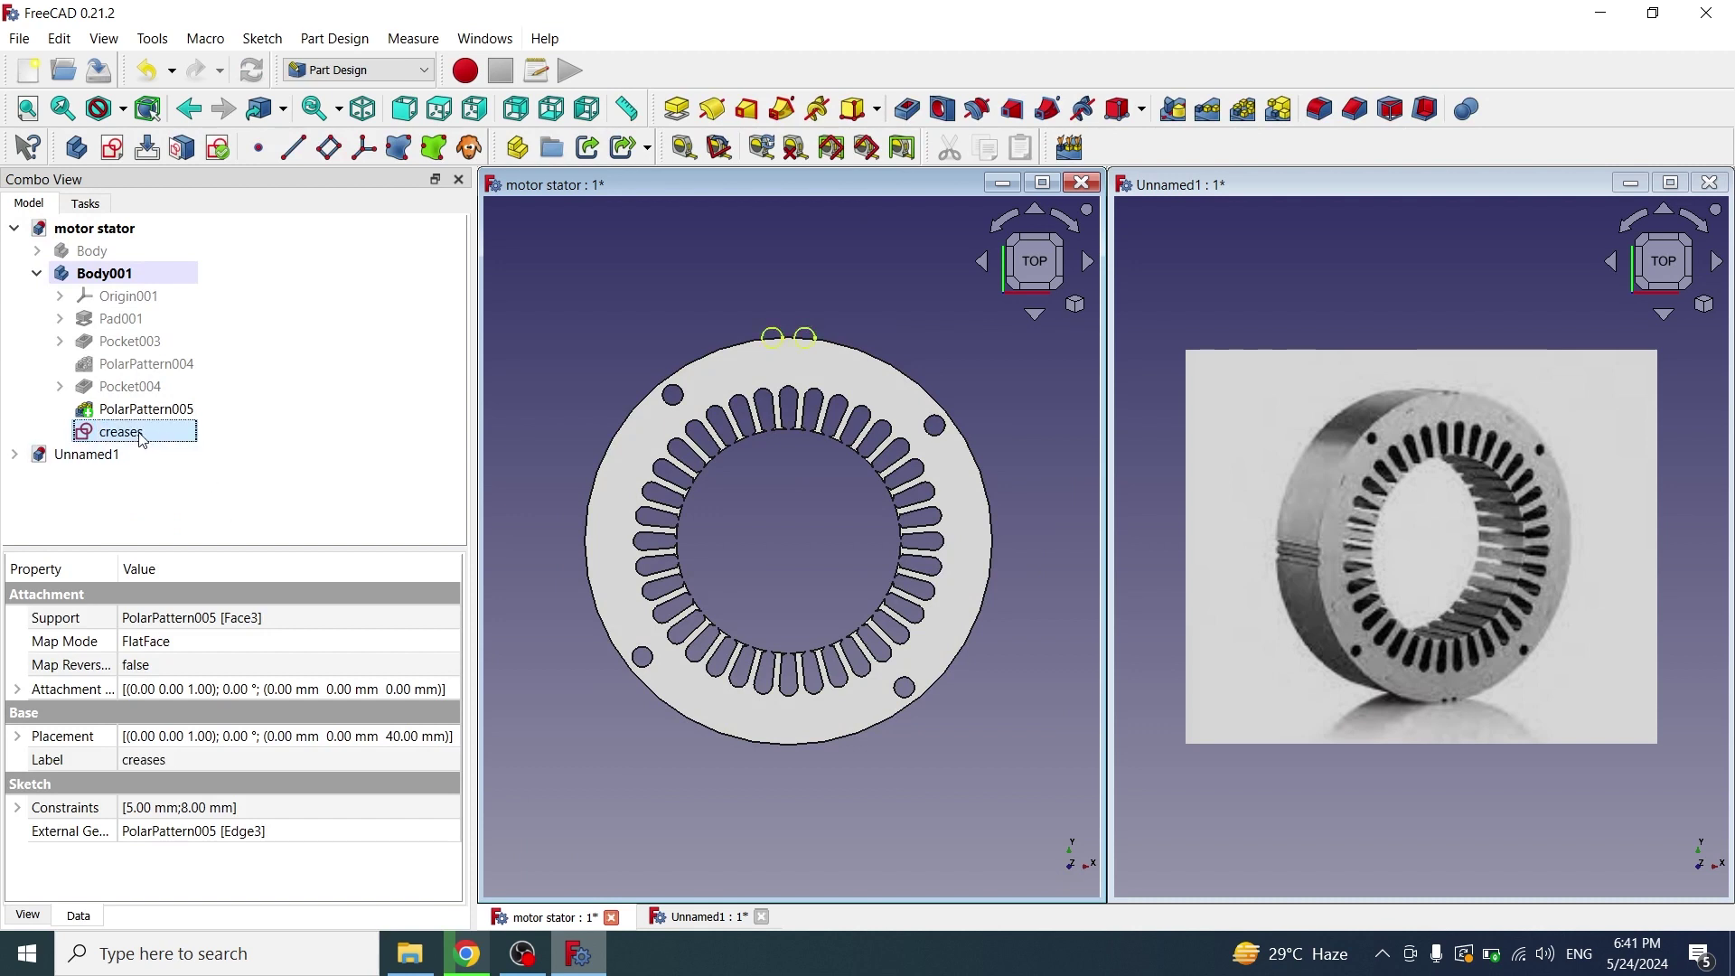
Pocket the "creases" sketch through all of the ring to cut the two notches in its outer edge
click(912, 113)
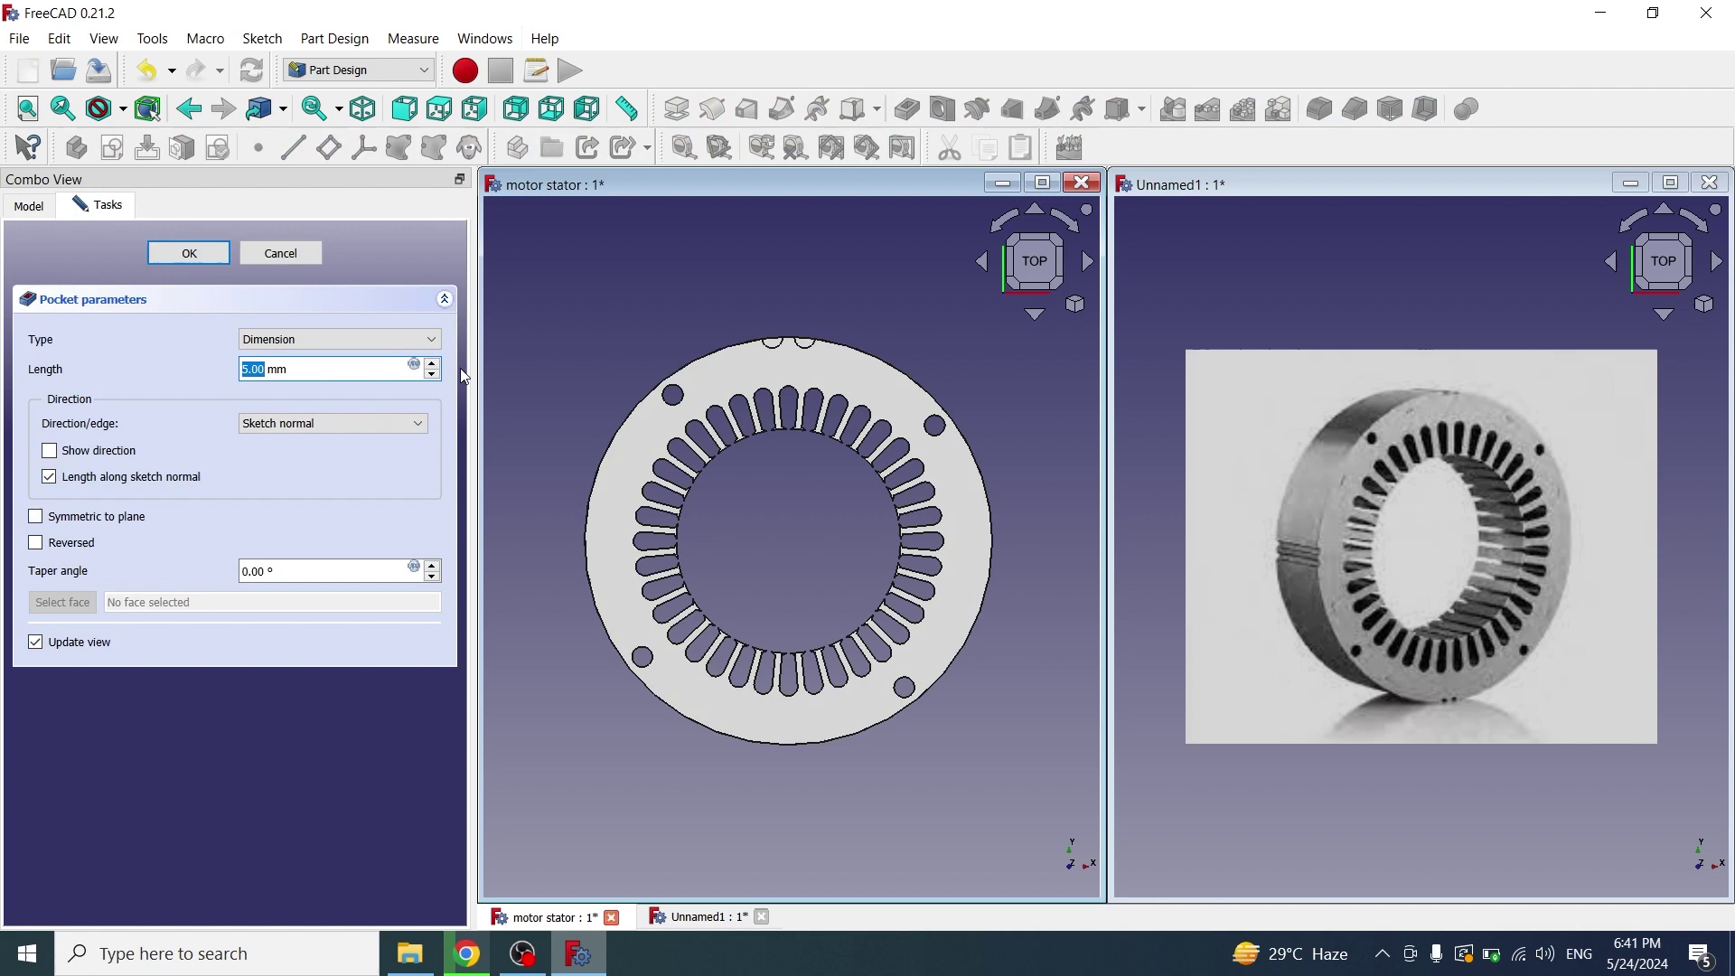
click(355, 336)
click(266, 378)
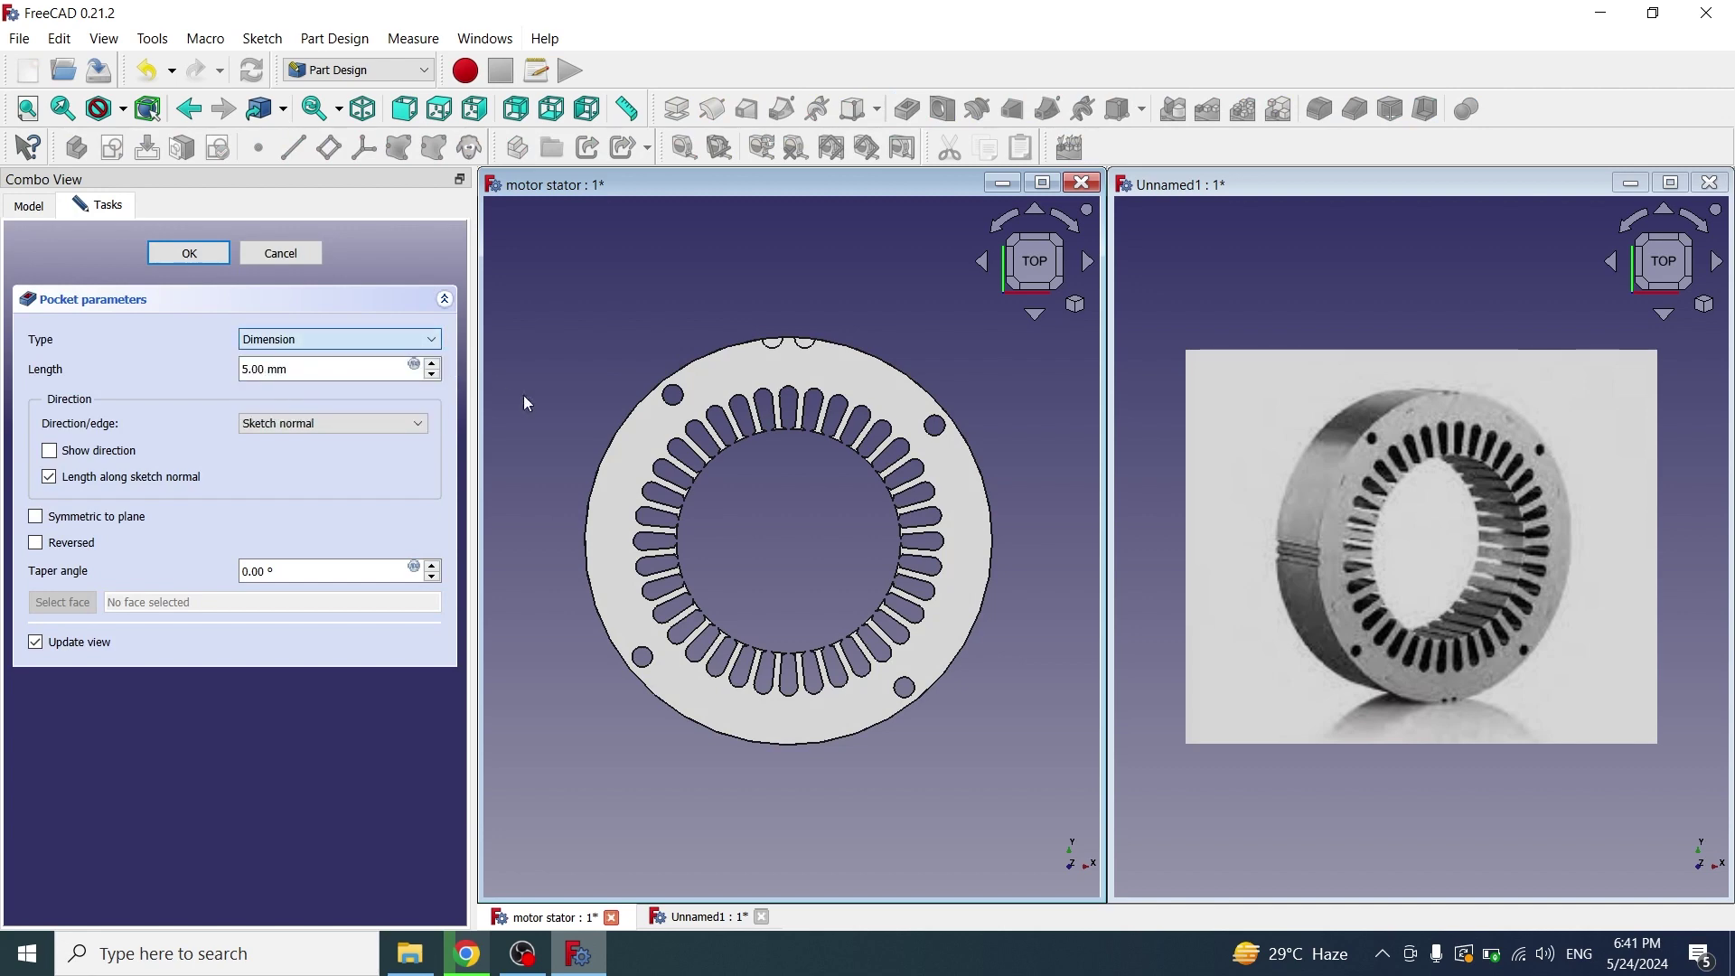
middle_drag(1005, 402, 876, 443)
scroll(910, 469, up, 3)
scroll(881, 443, down, 3)
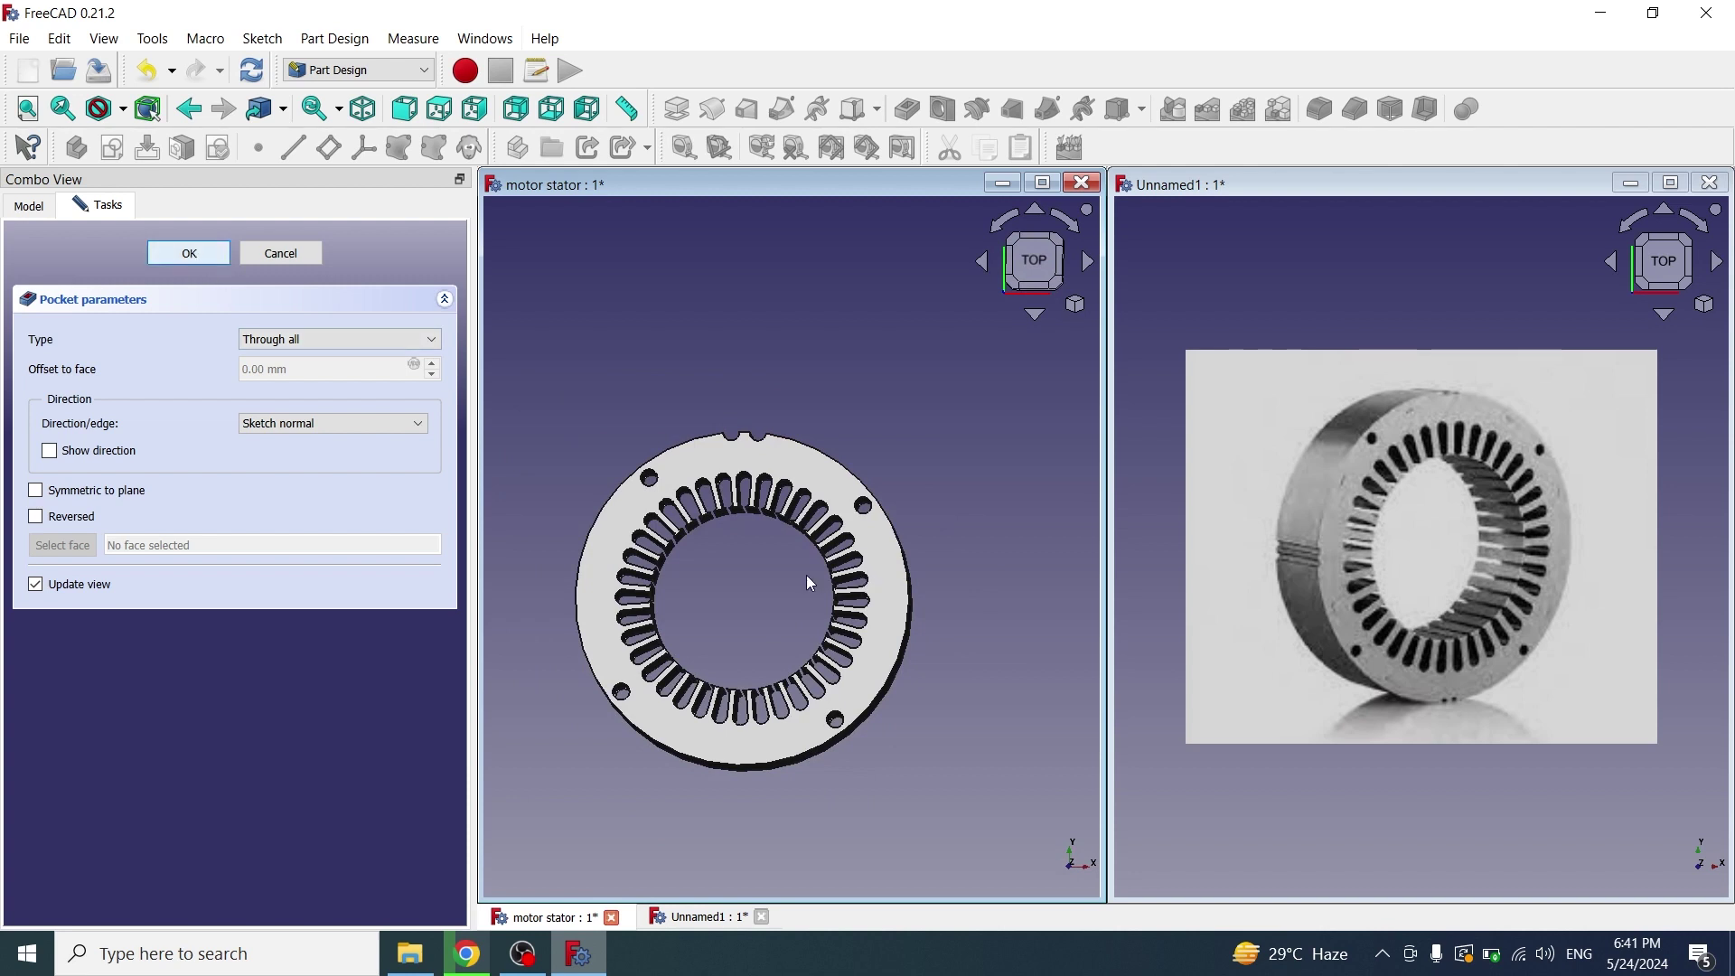
key(Return)
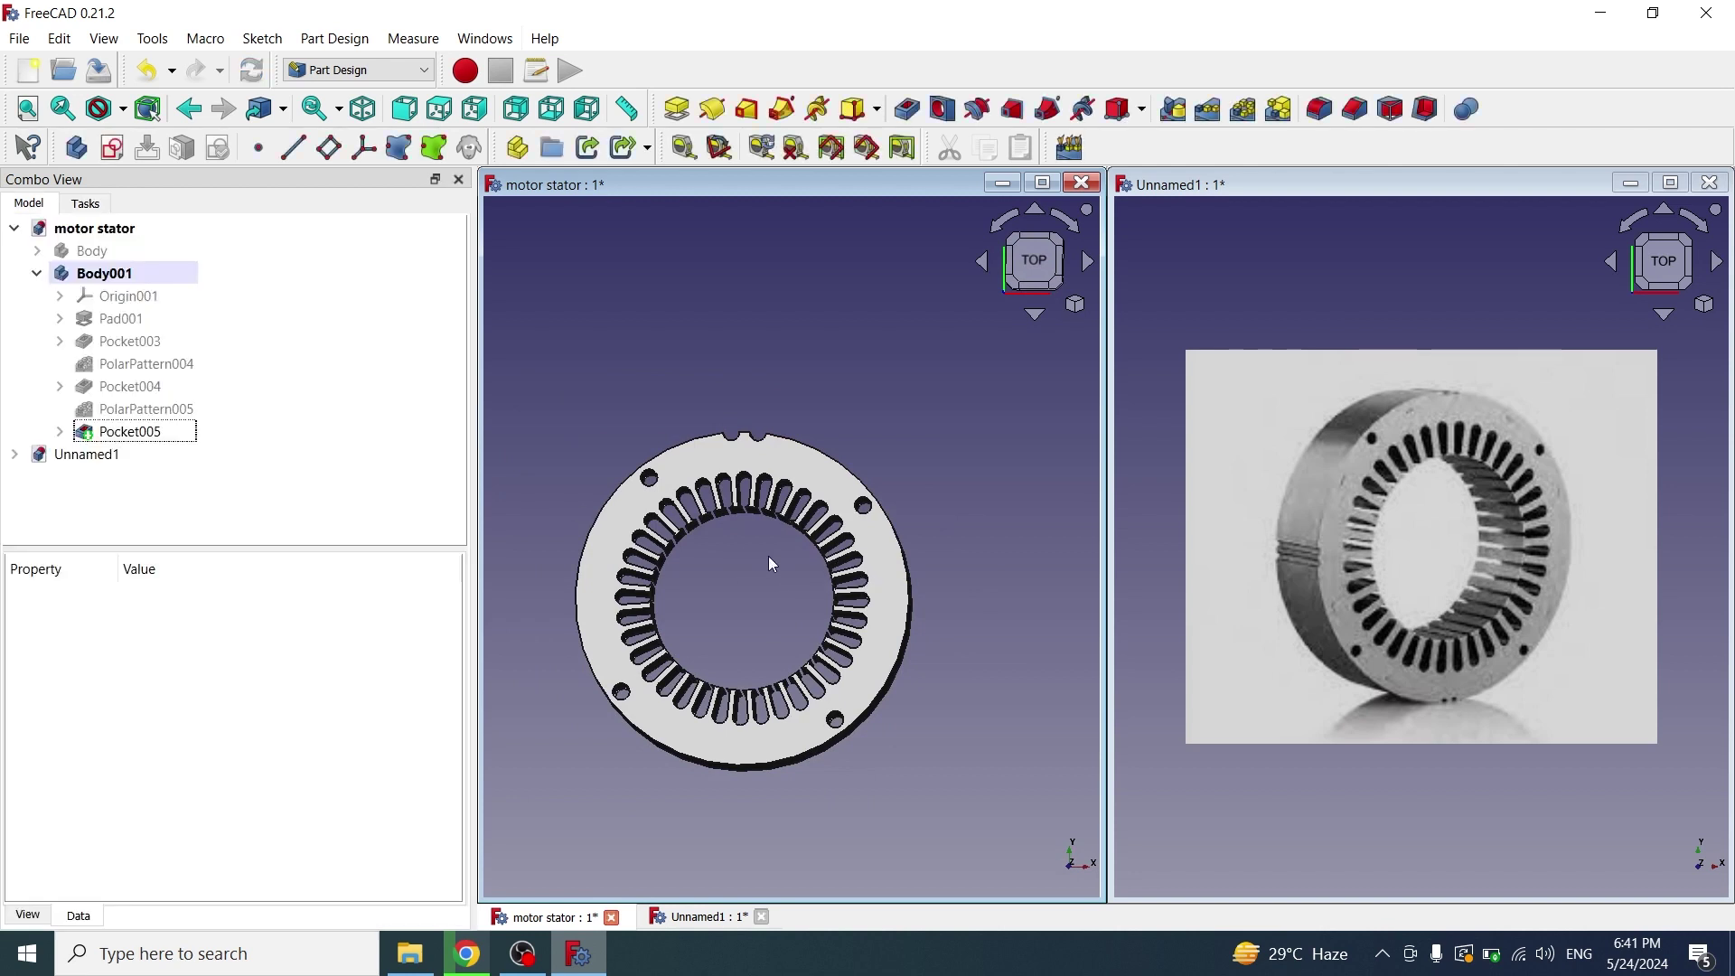
Reopen the "creases" sketch under the last pocket and set the notch circles' diameter to 3 mm
key(1)
key(2)
scroll(845, 544, up, 2)
scroll(753, 551, down, 1)
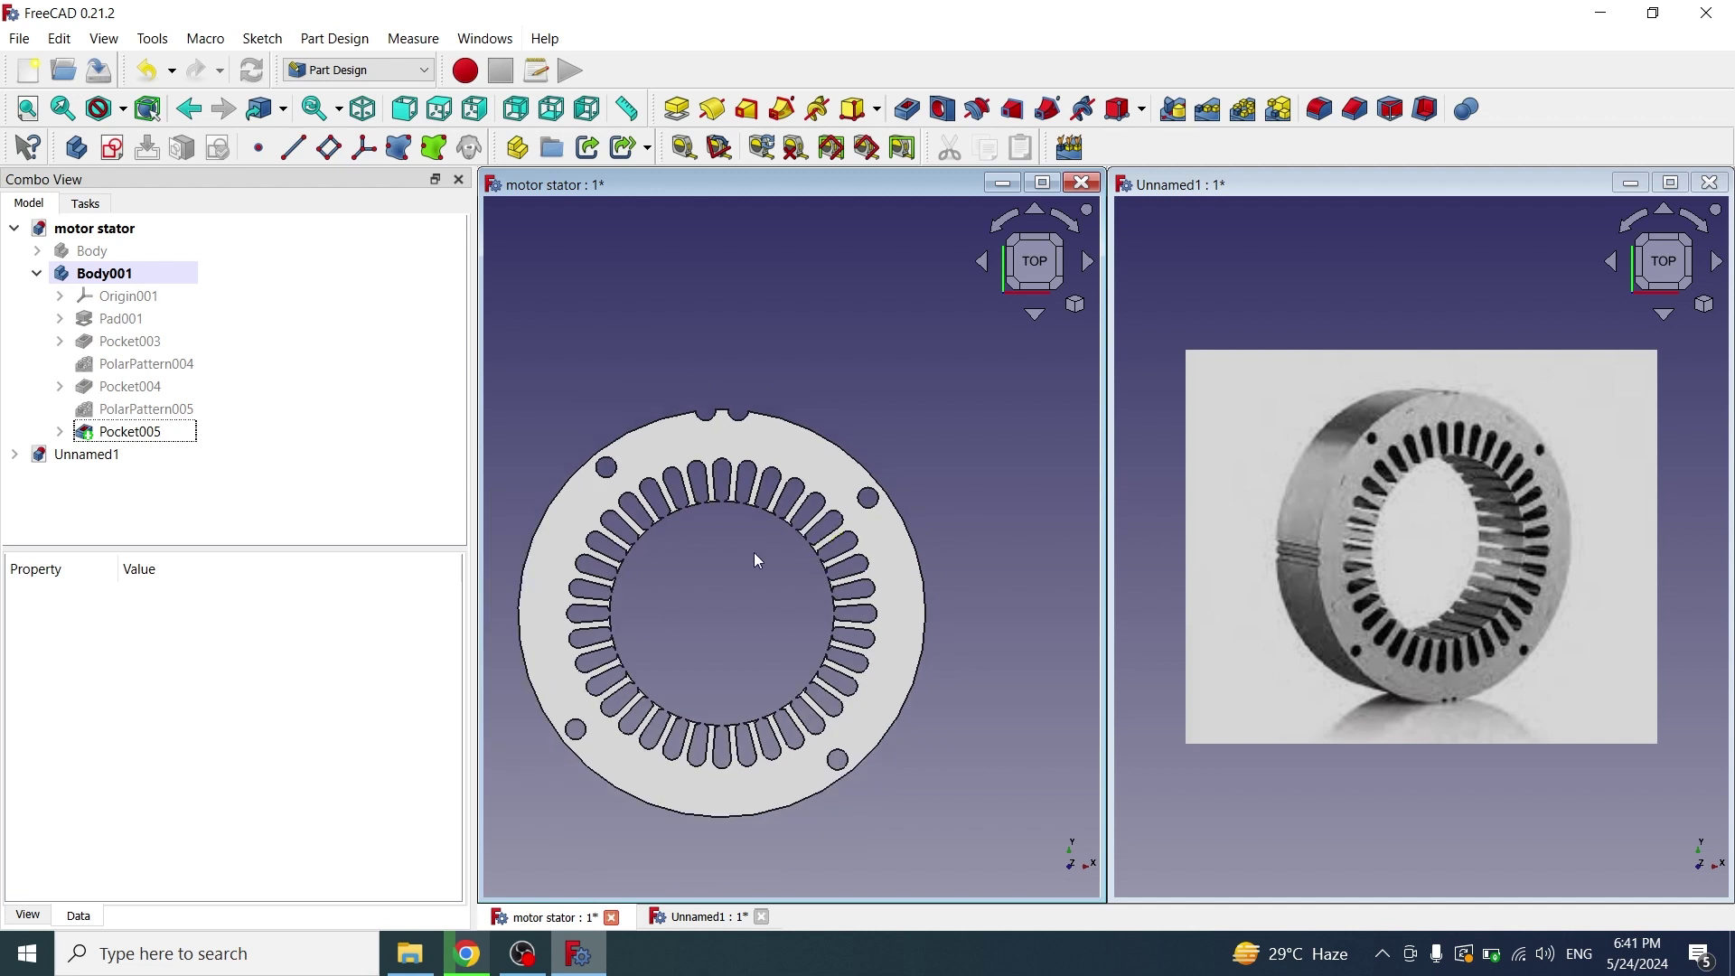
middle_drag(754, 552, 827, 567)
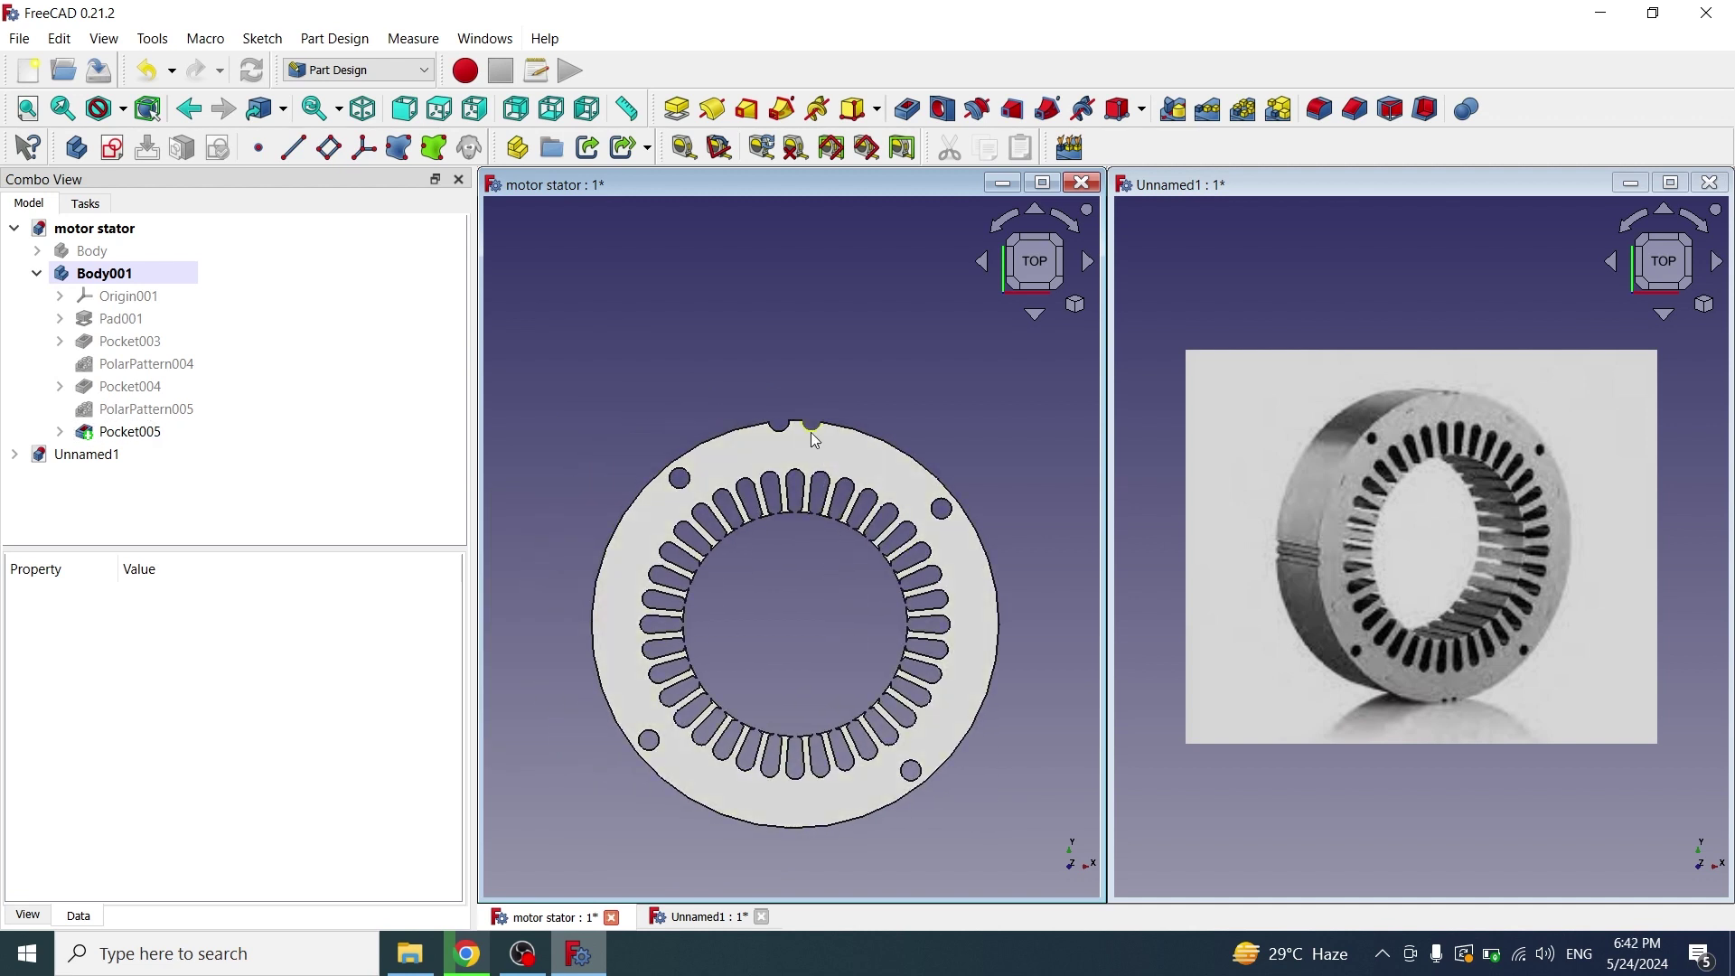
click(60, 432)
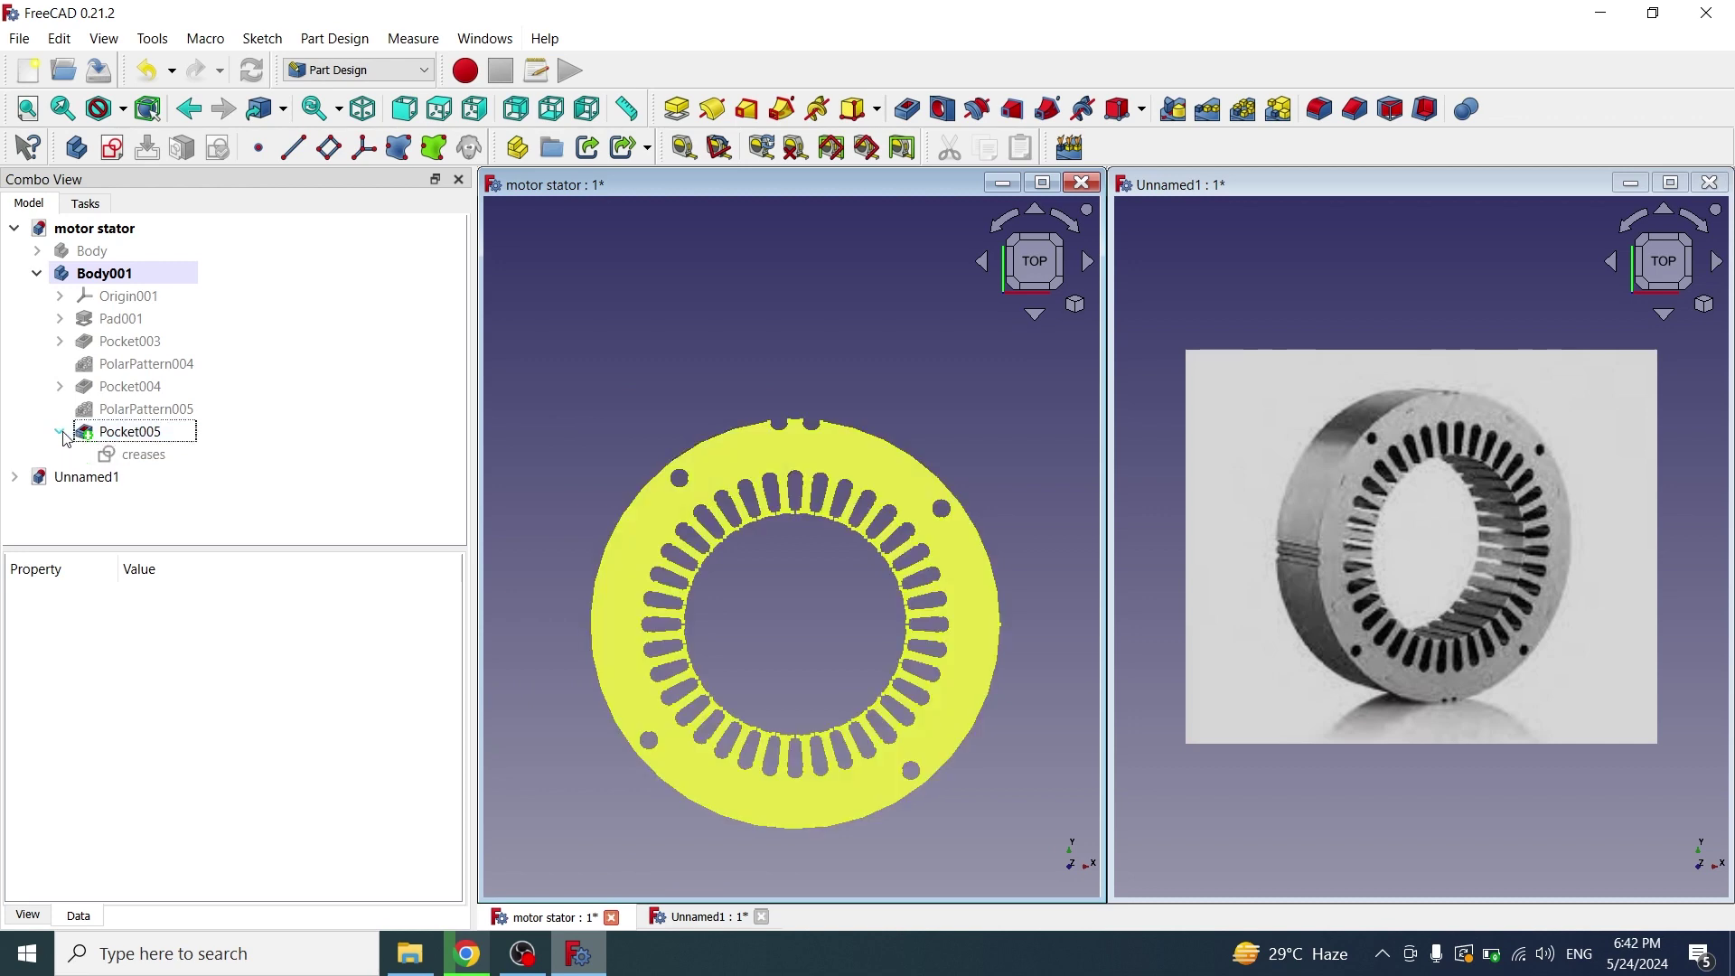
click(133, 456)
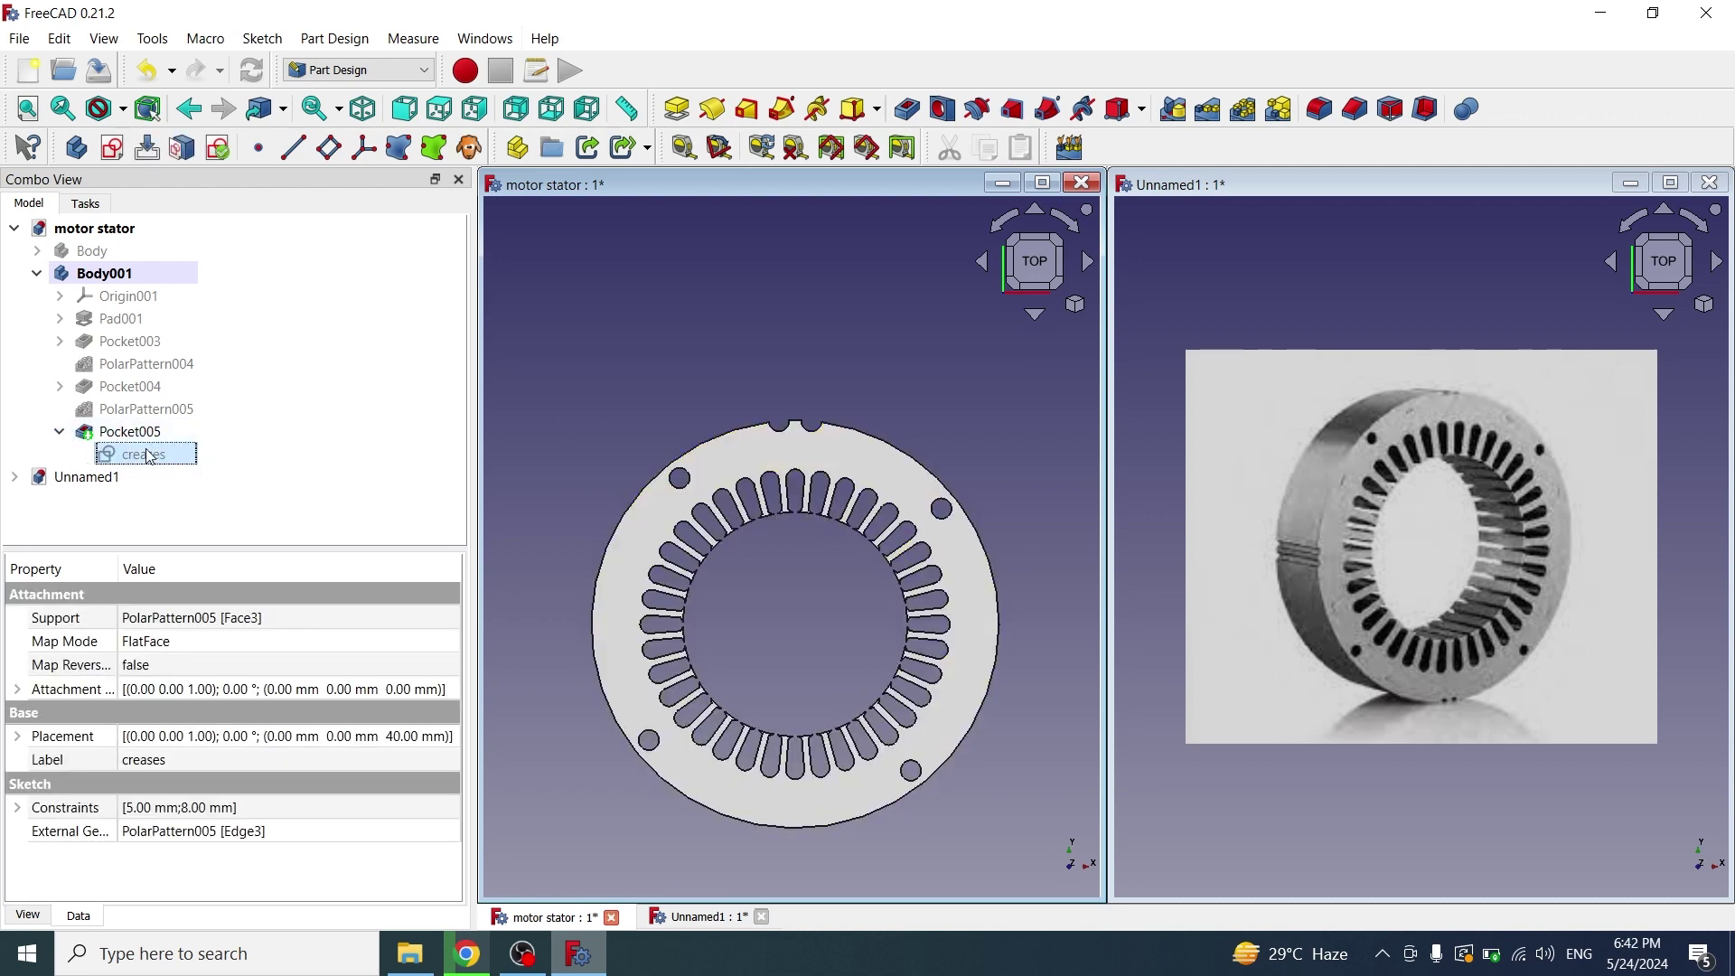
double_click(139, 457)
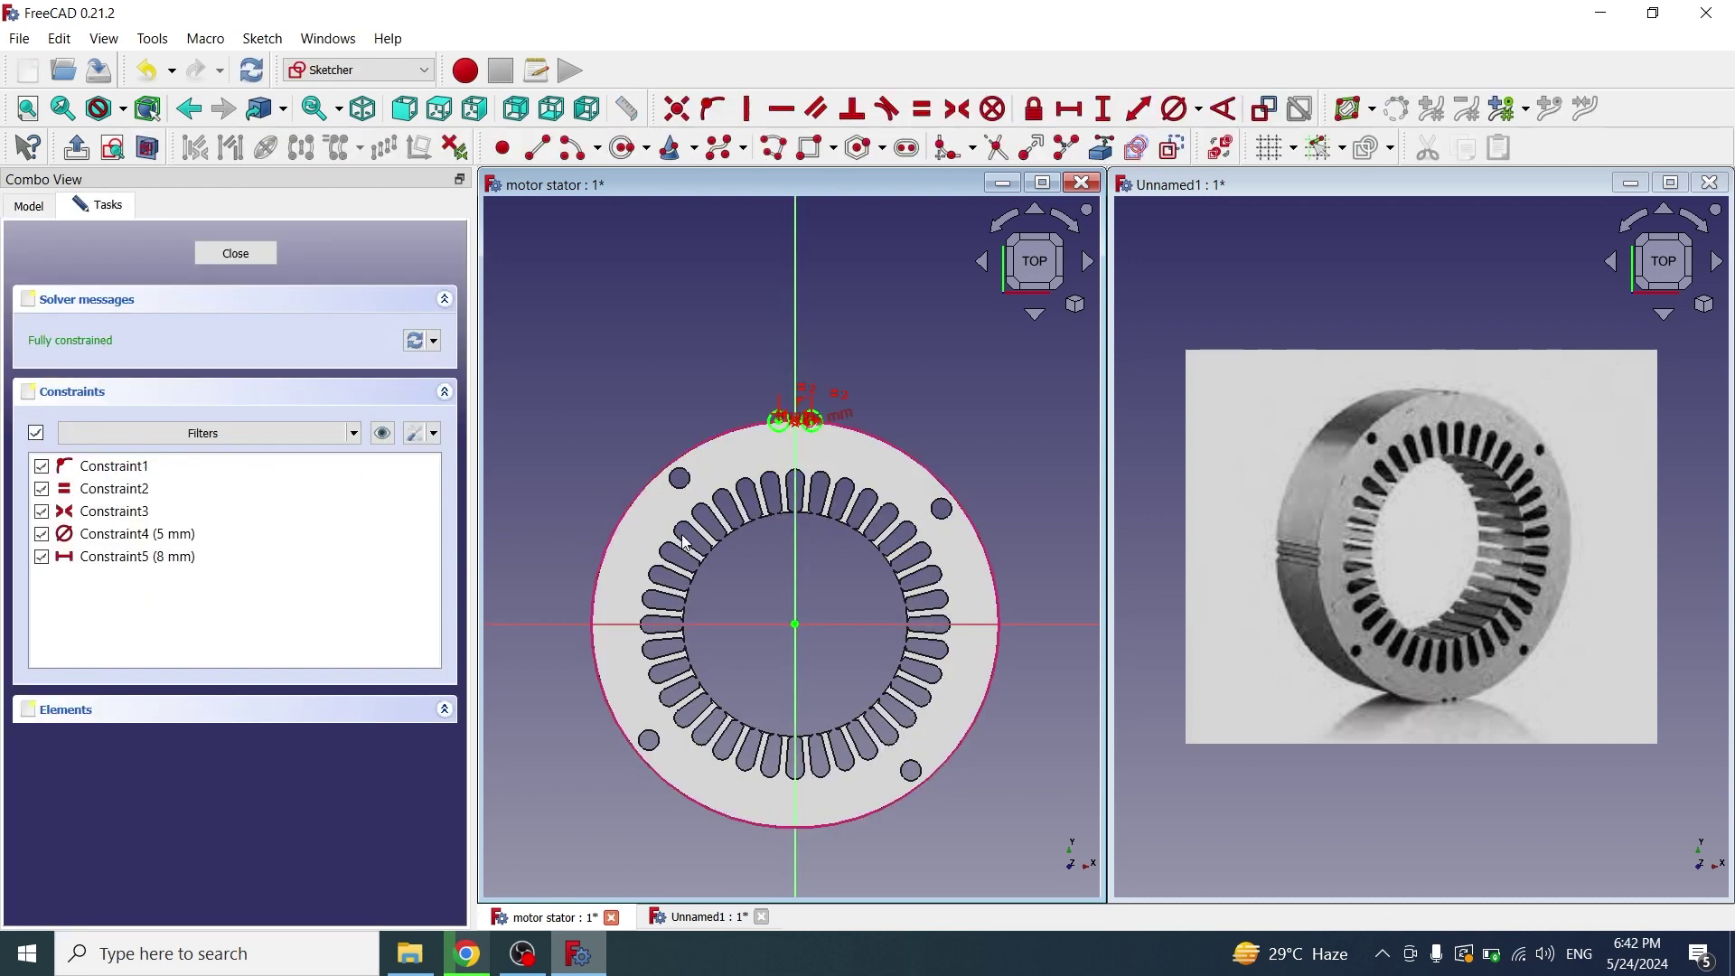
scroll(687, 542, up, 8)
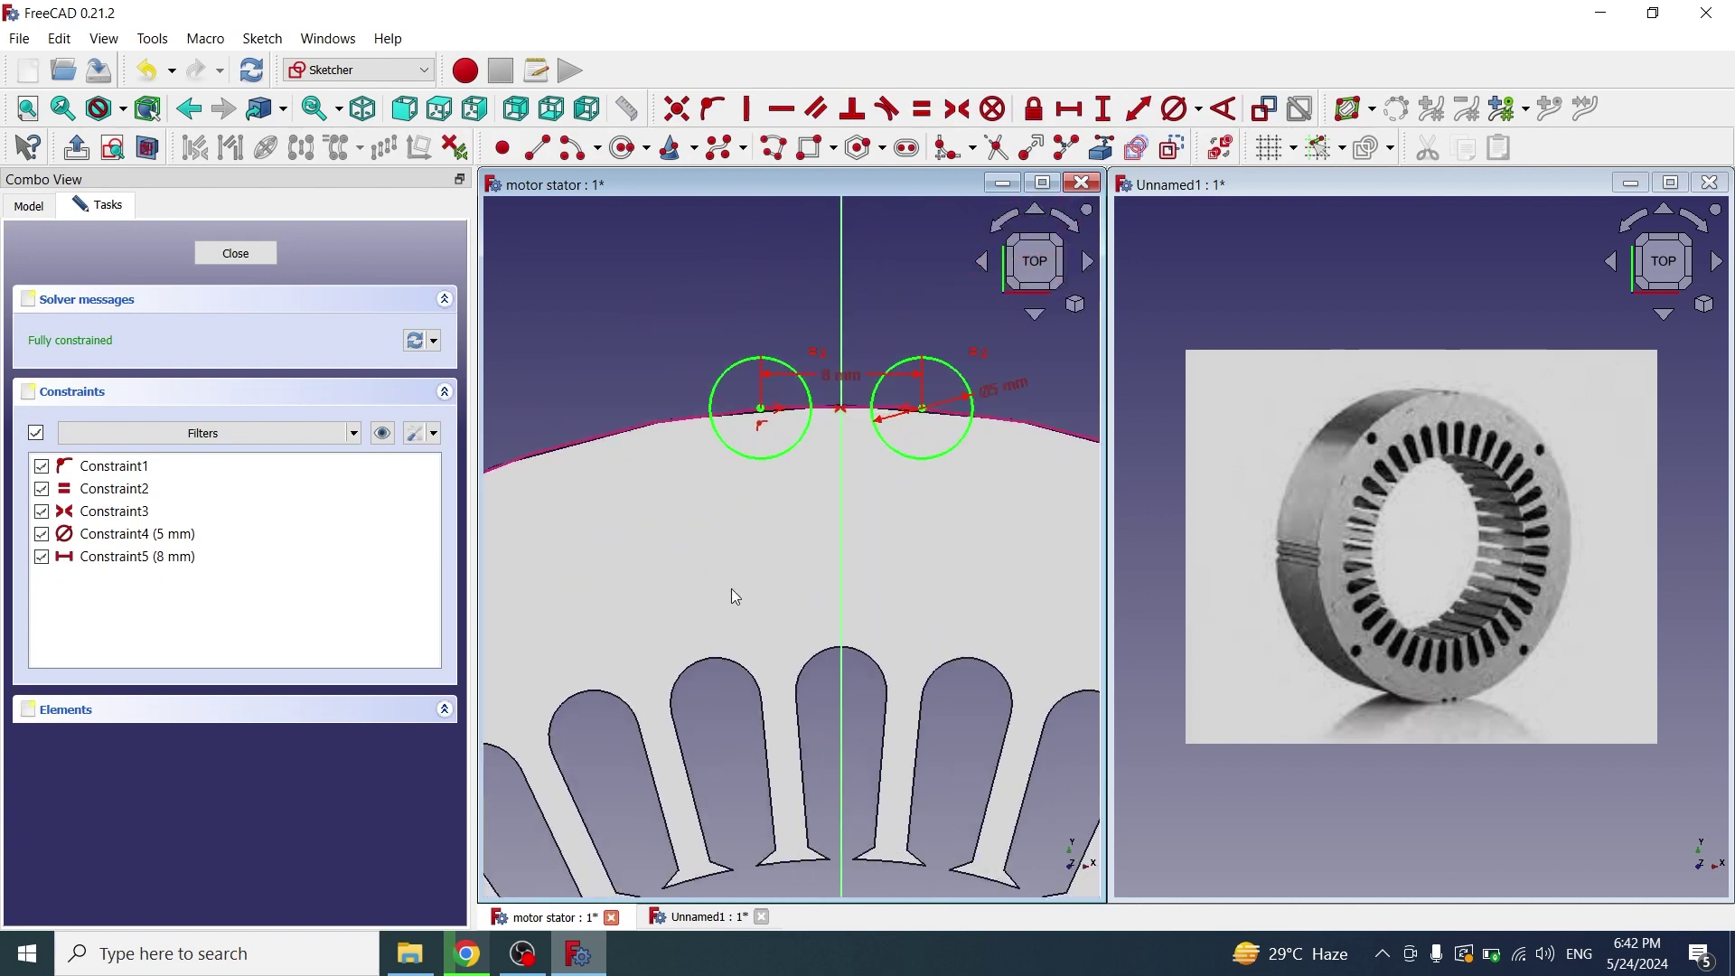
scroll(730, 588, up, 2)
middle_drag(893, 513, 775, 638)
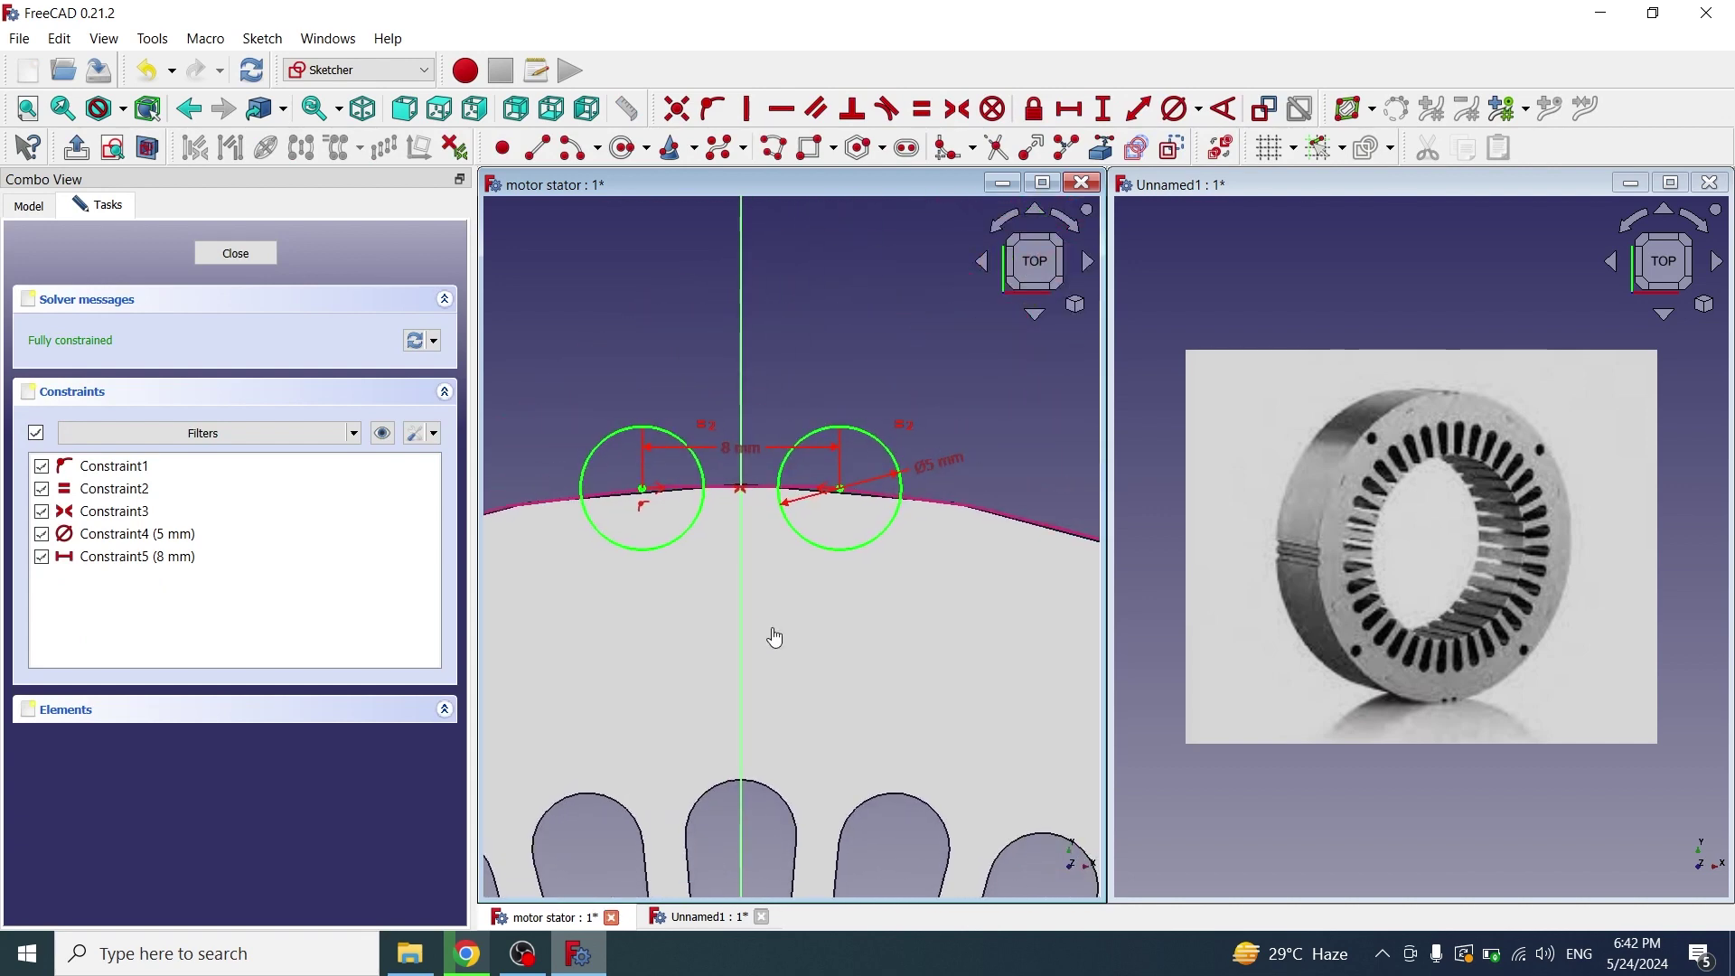
double_click(927, 464)
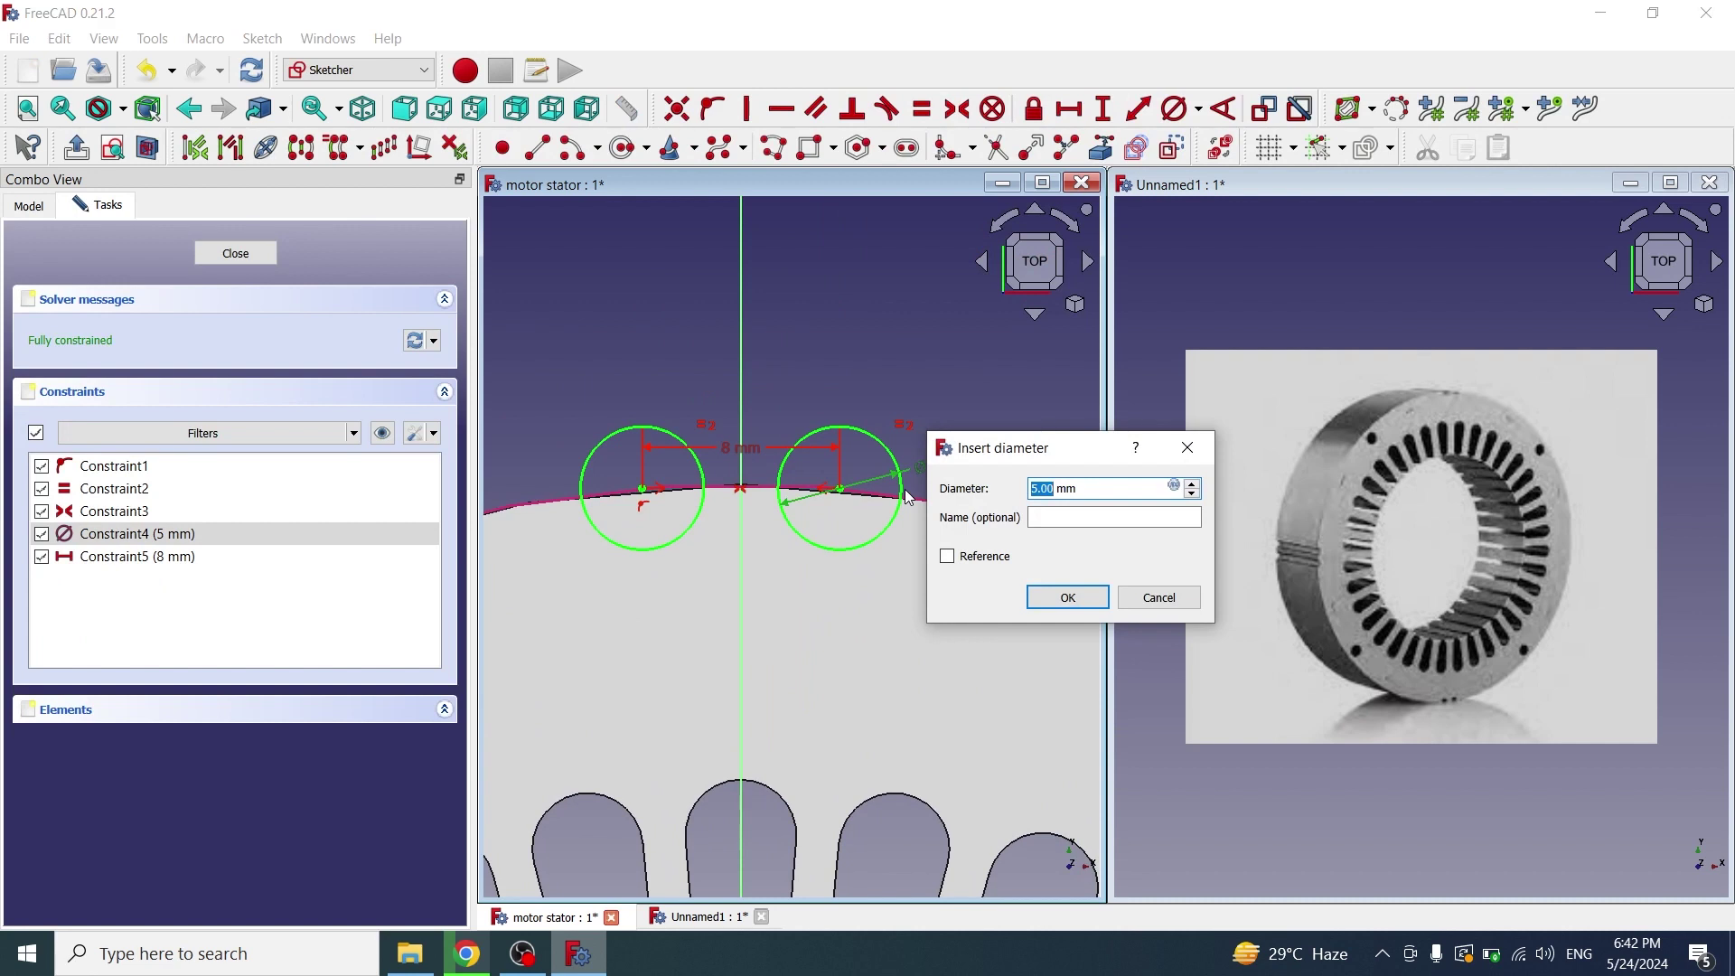
text(3)
click(1063, 604)
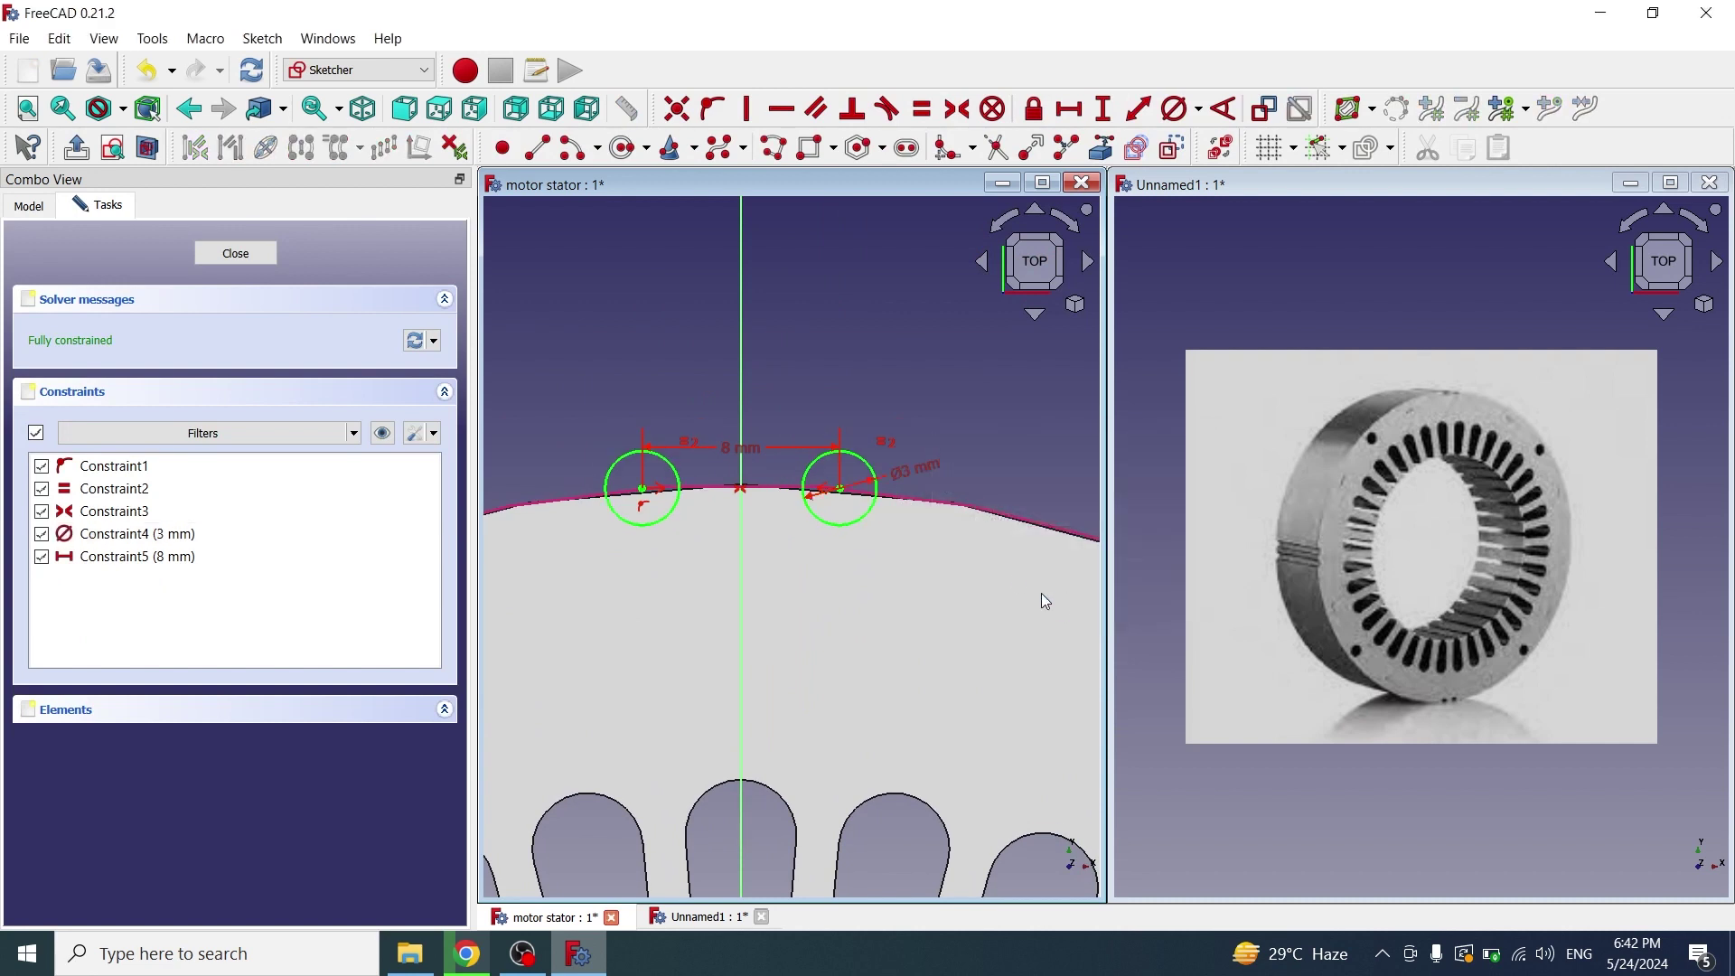
Set the horizontal distance between the two notch circle centres to 5 mm and leave the sketch
double_click(736, 448)
text(5)
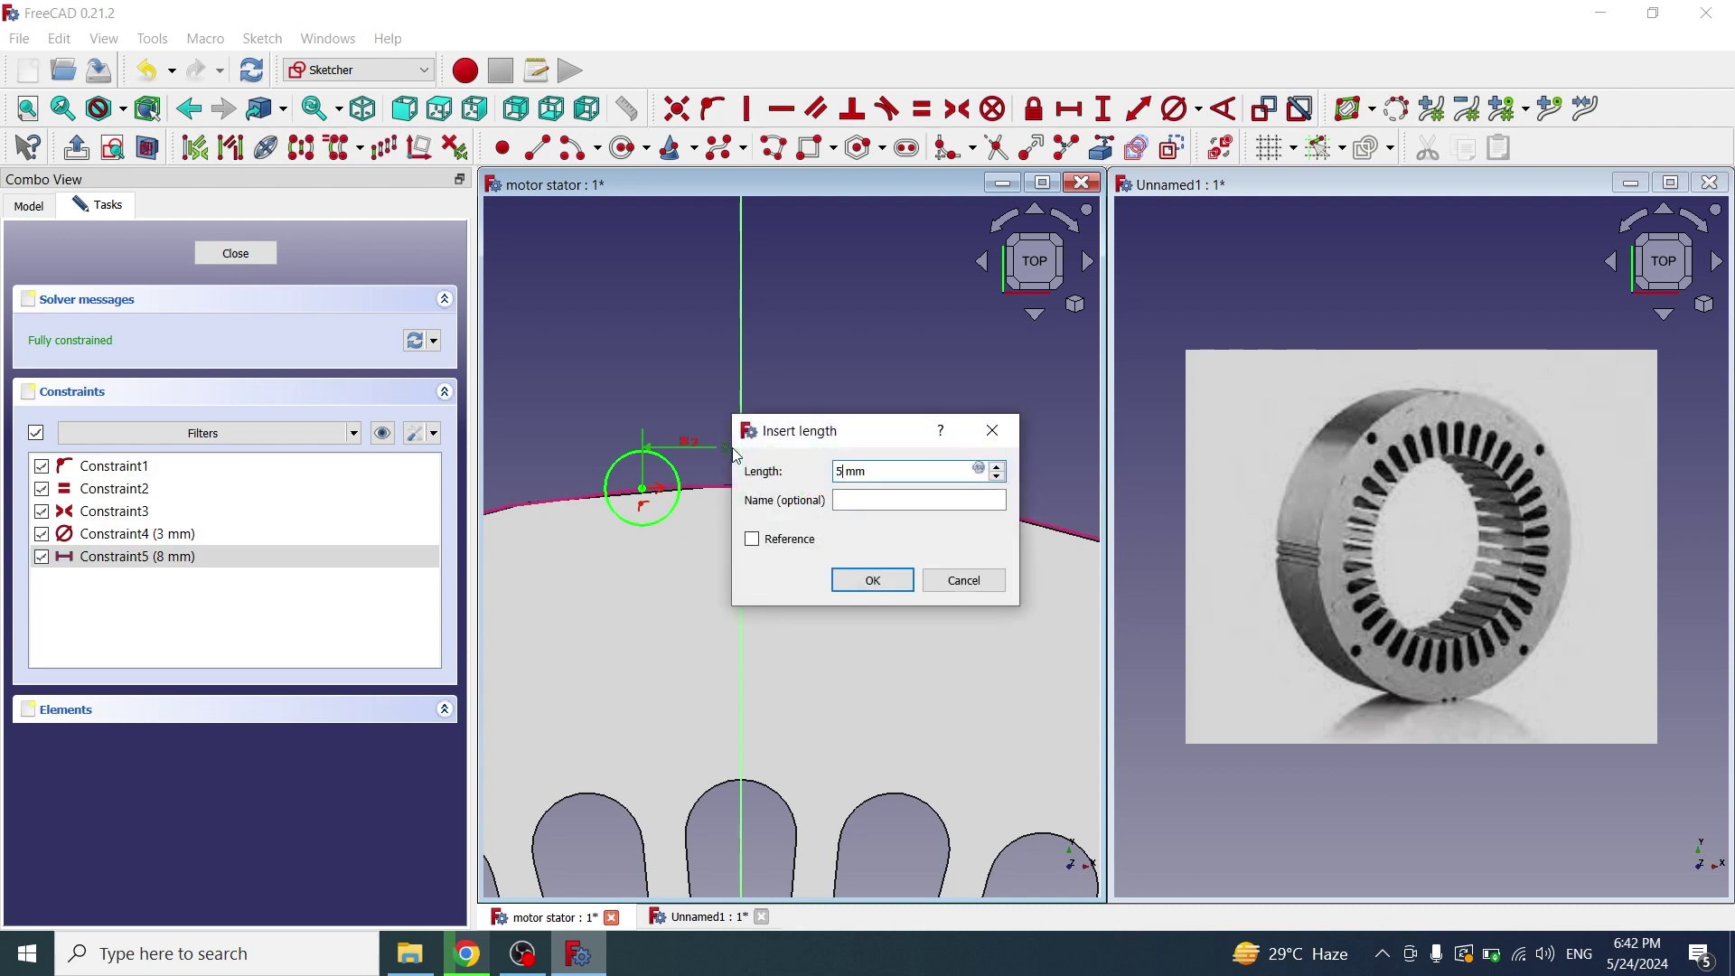
click(855, 581)
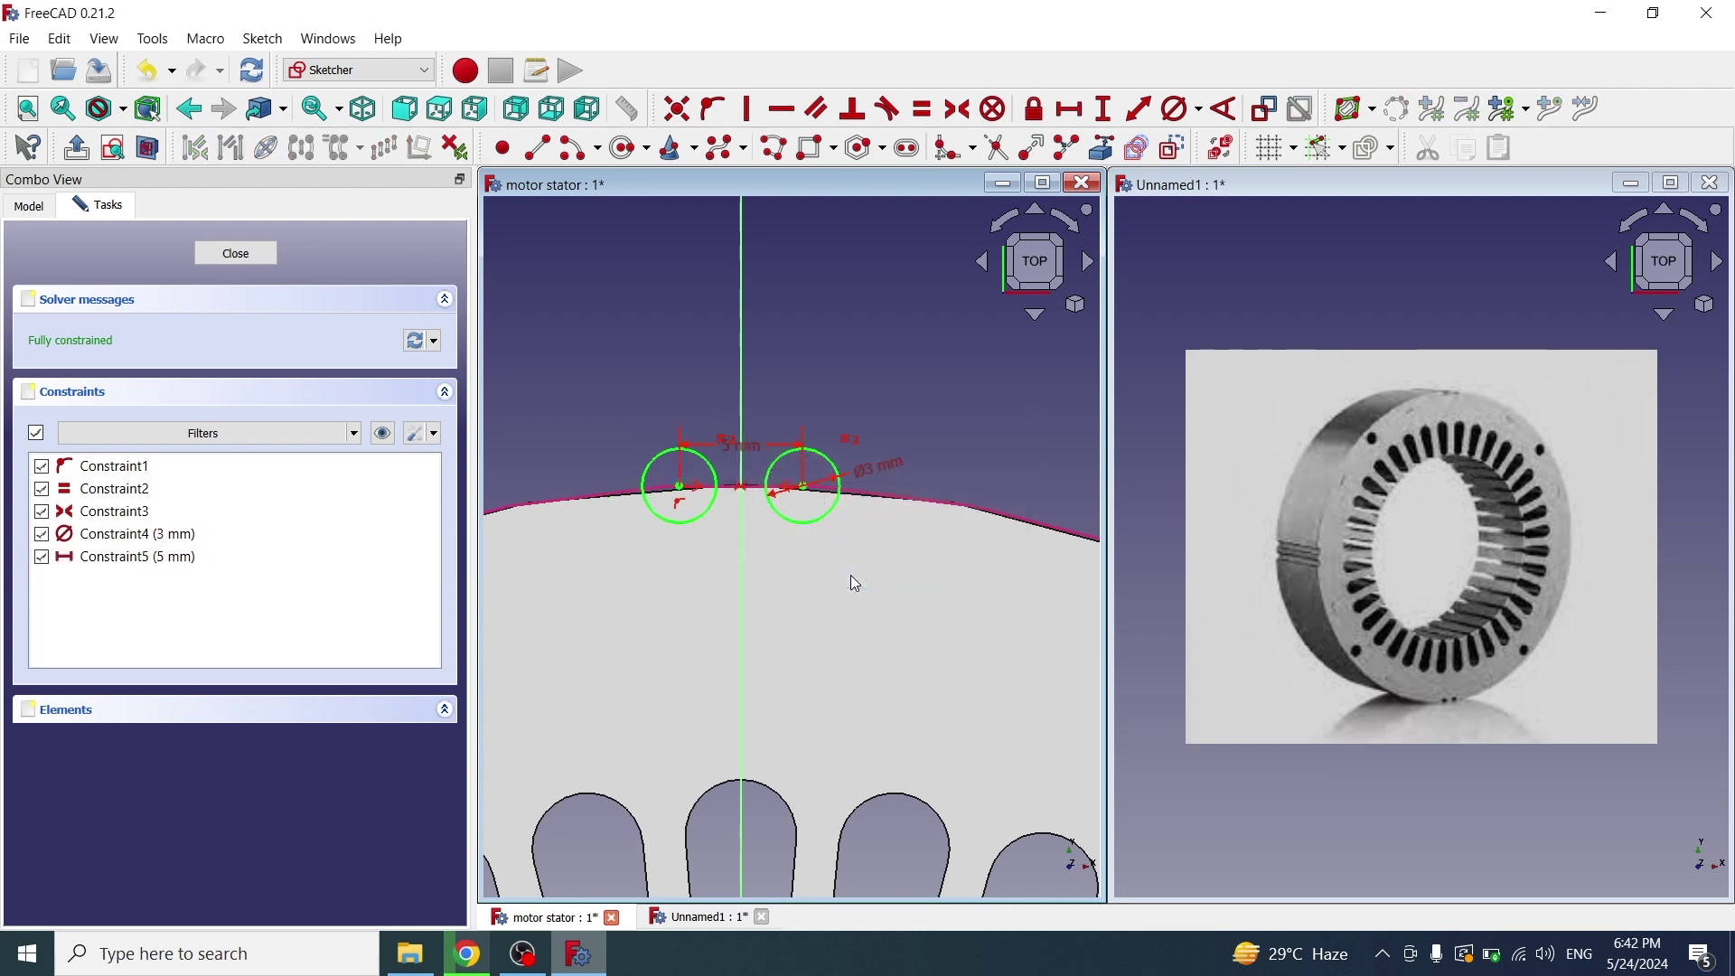
click(237, 253)
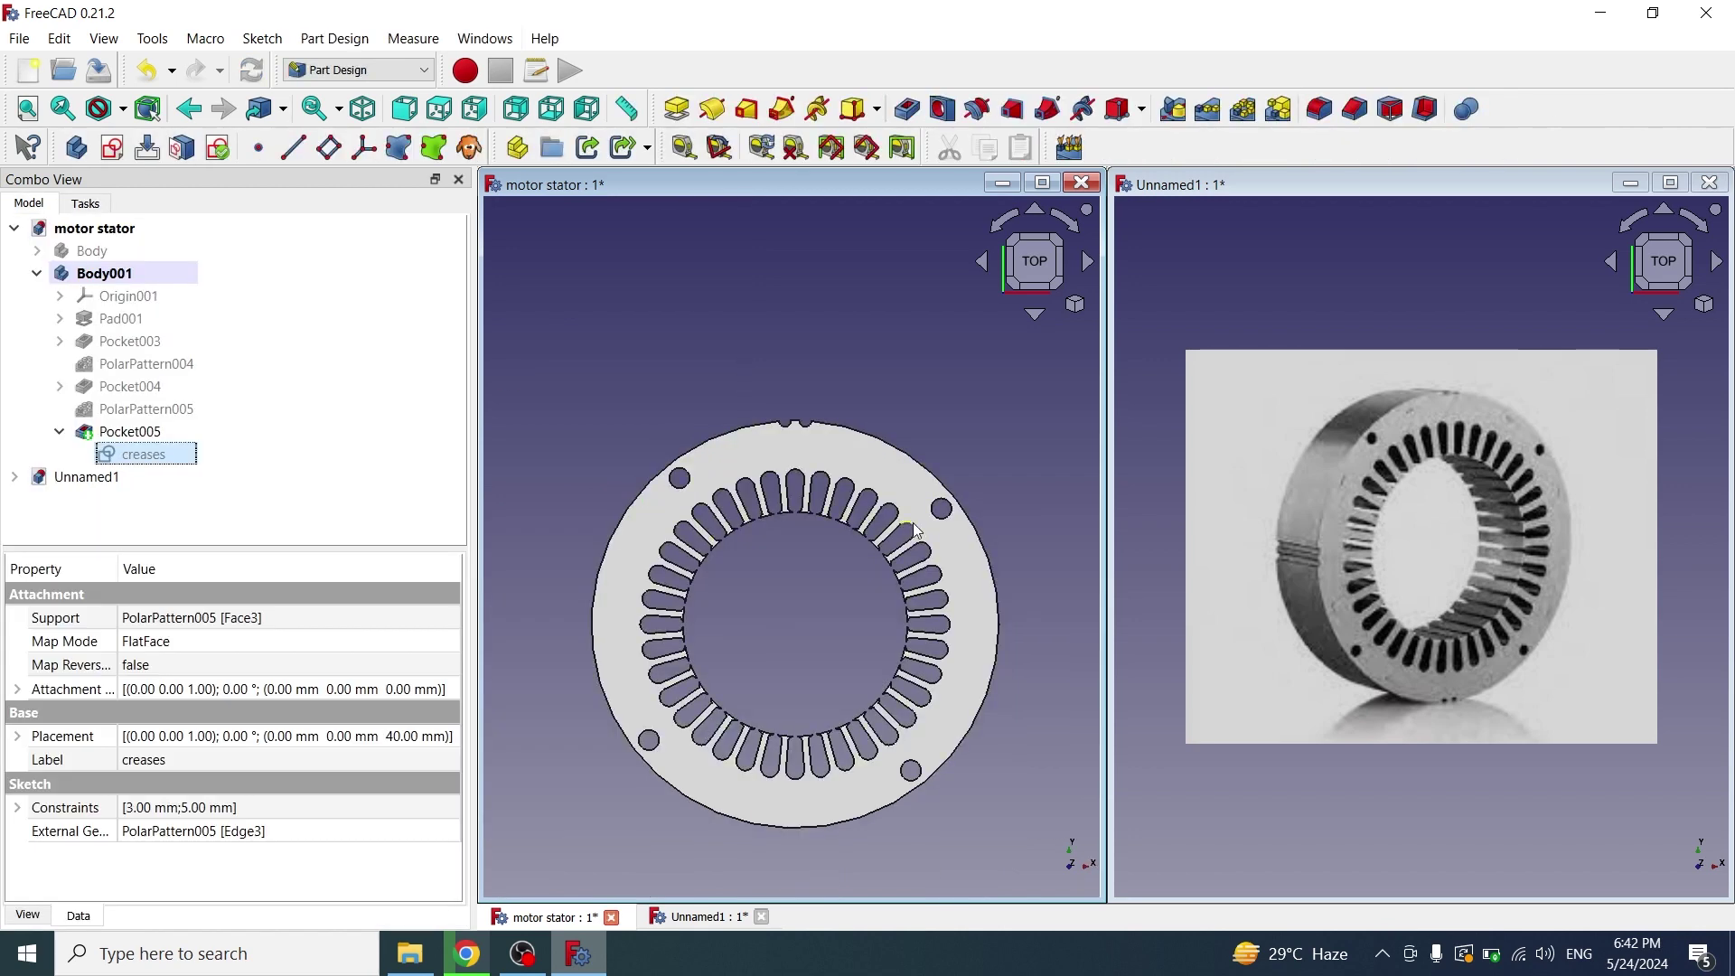
Polar-pattern the creases pocket around the normal sketch axis over 360° with 2 occurrences
scroll(866, 514, down, 3)
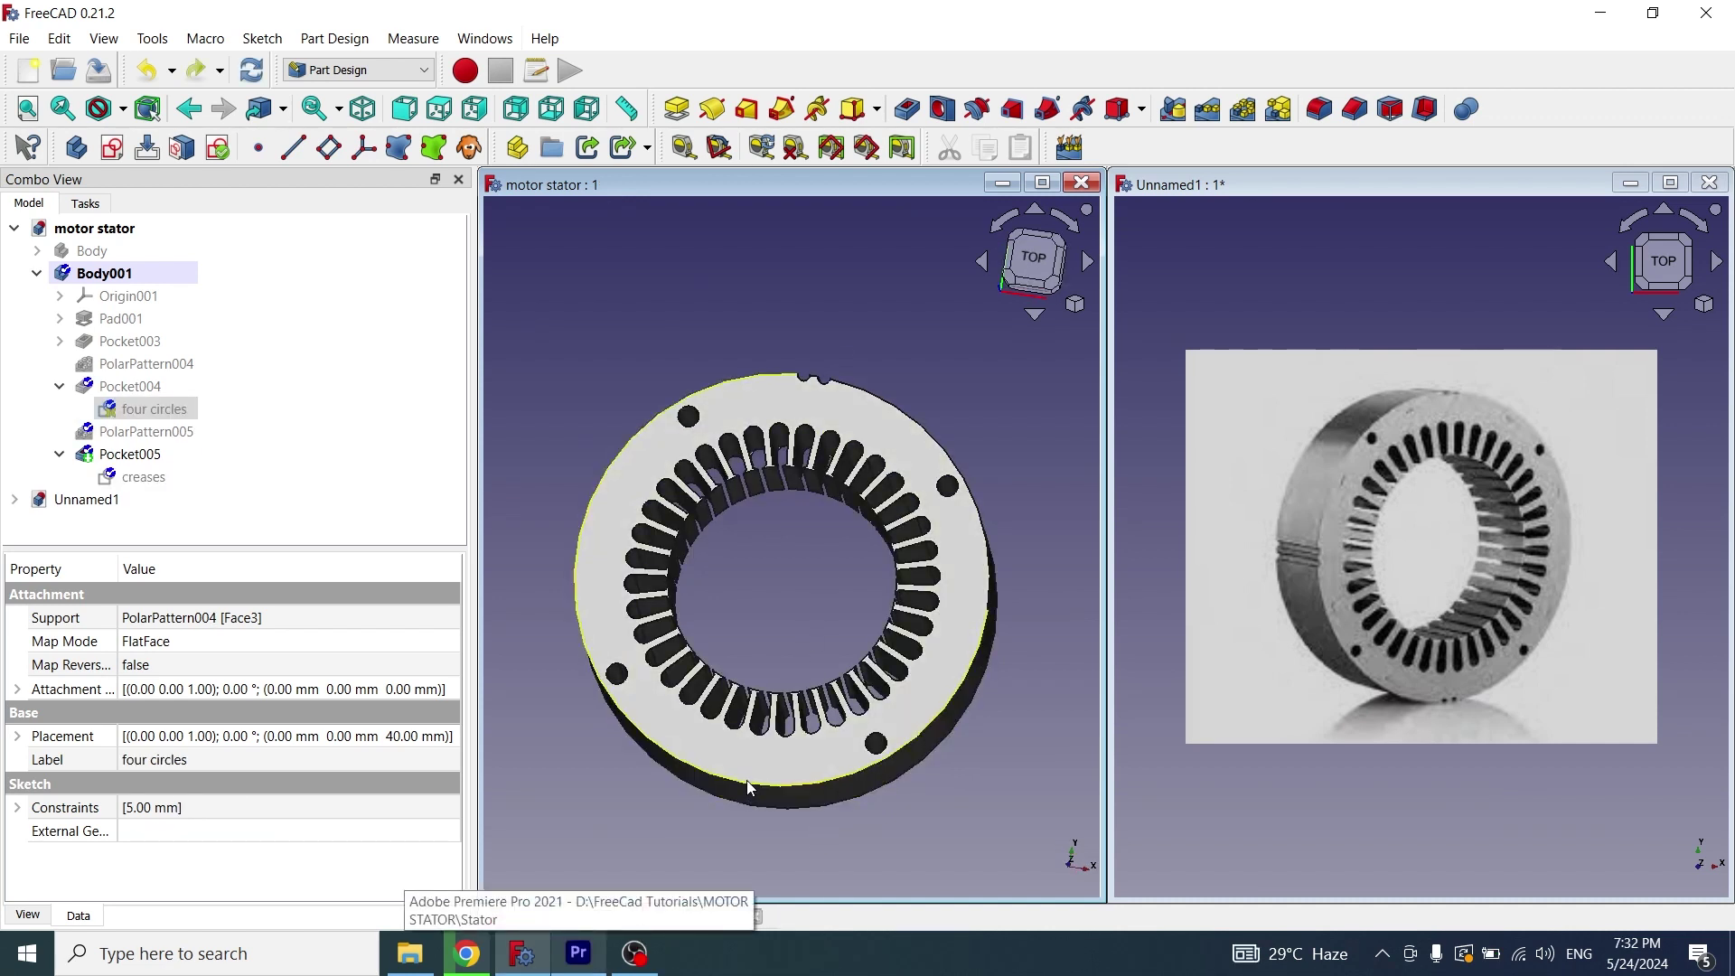
click(129, 458)
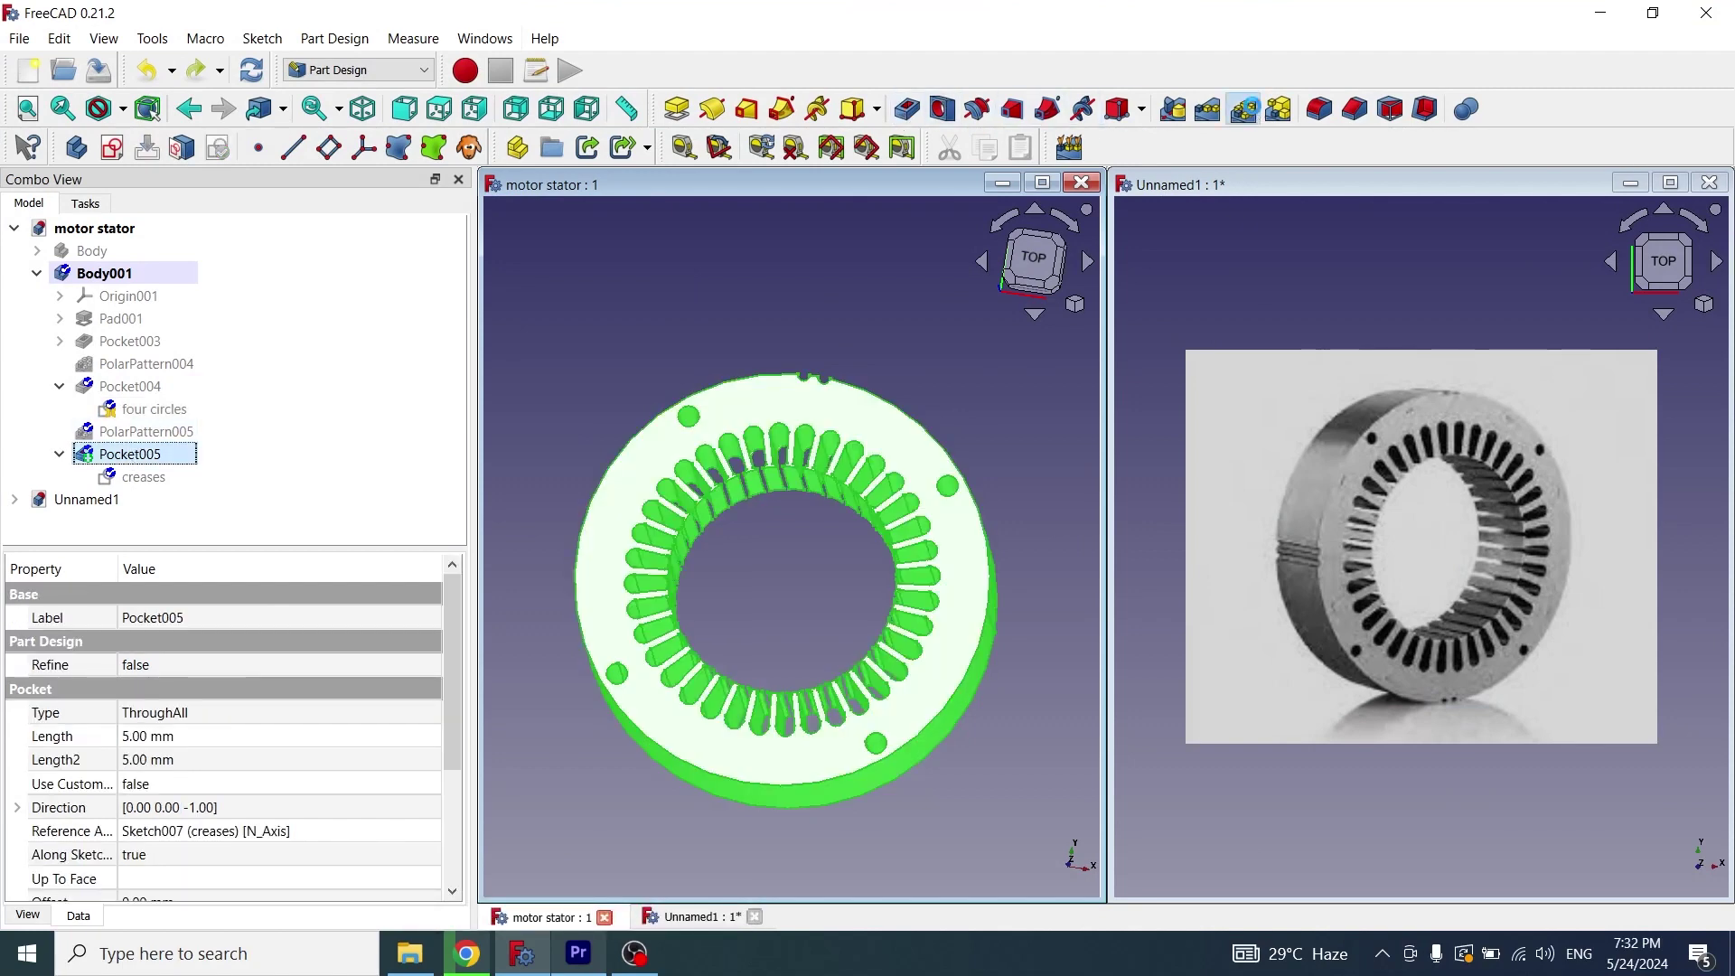
click(1244, 109)
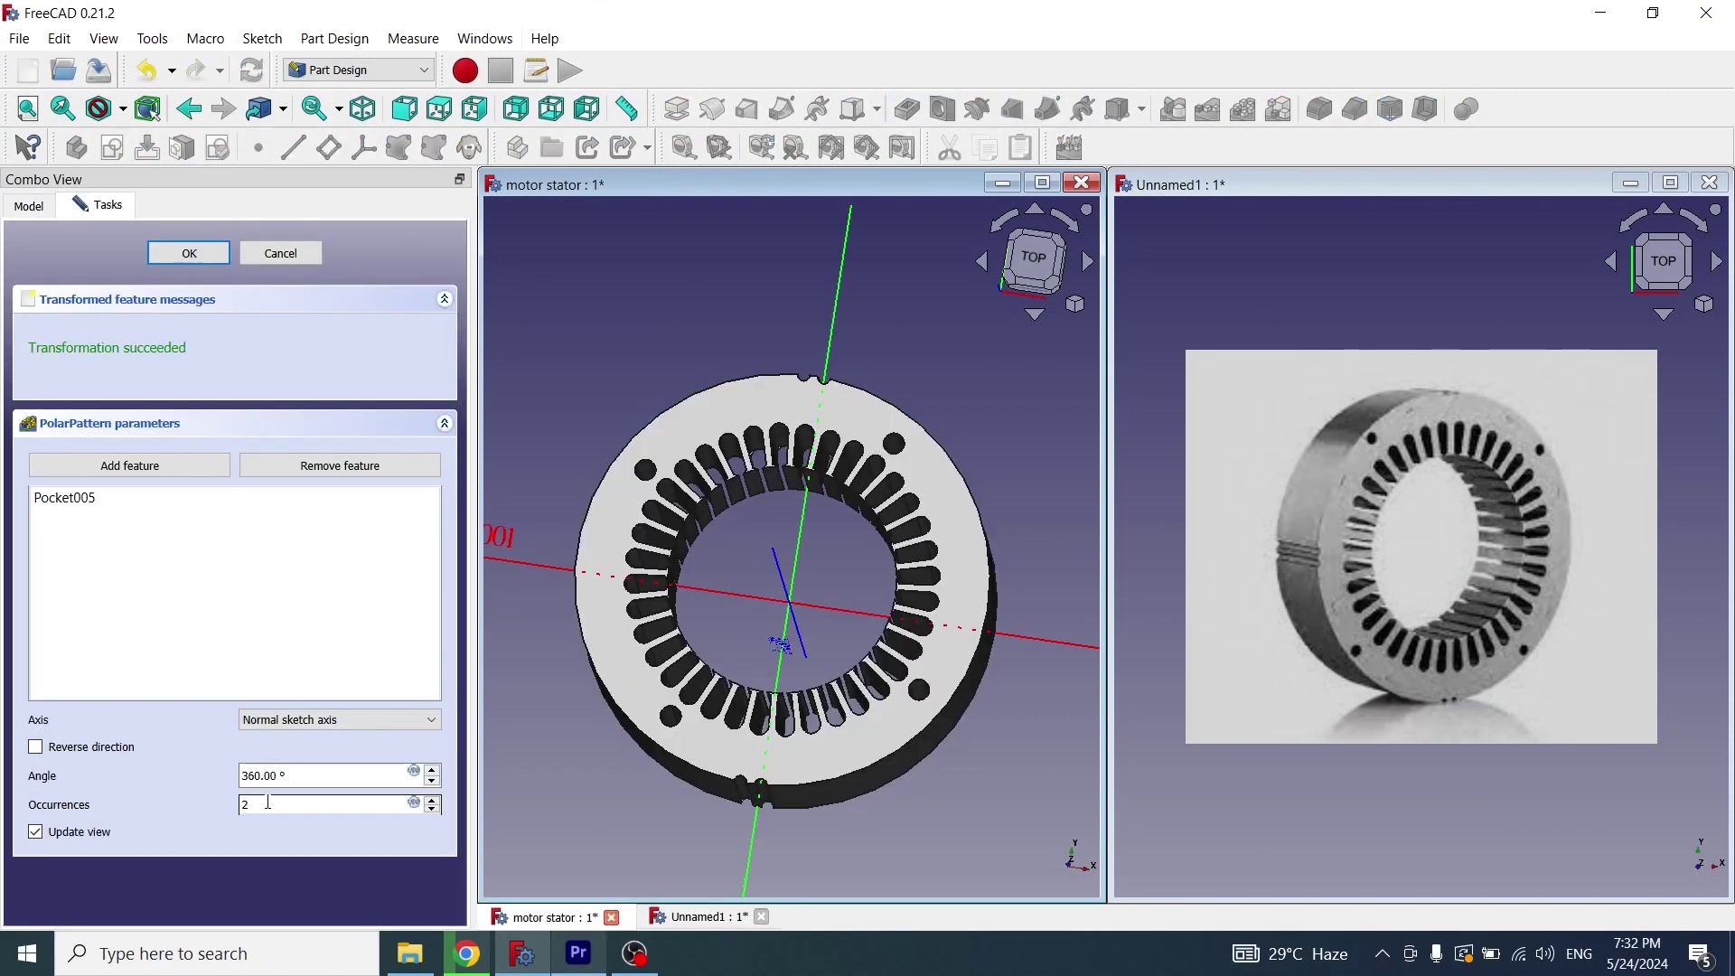
click(189, 253)
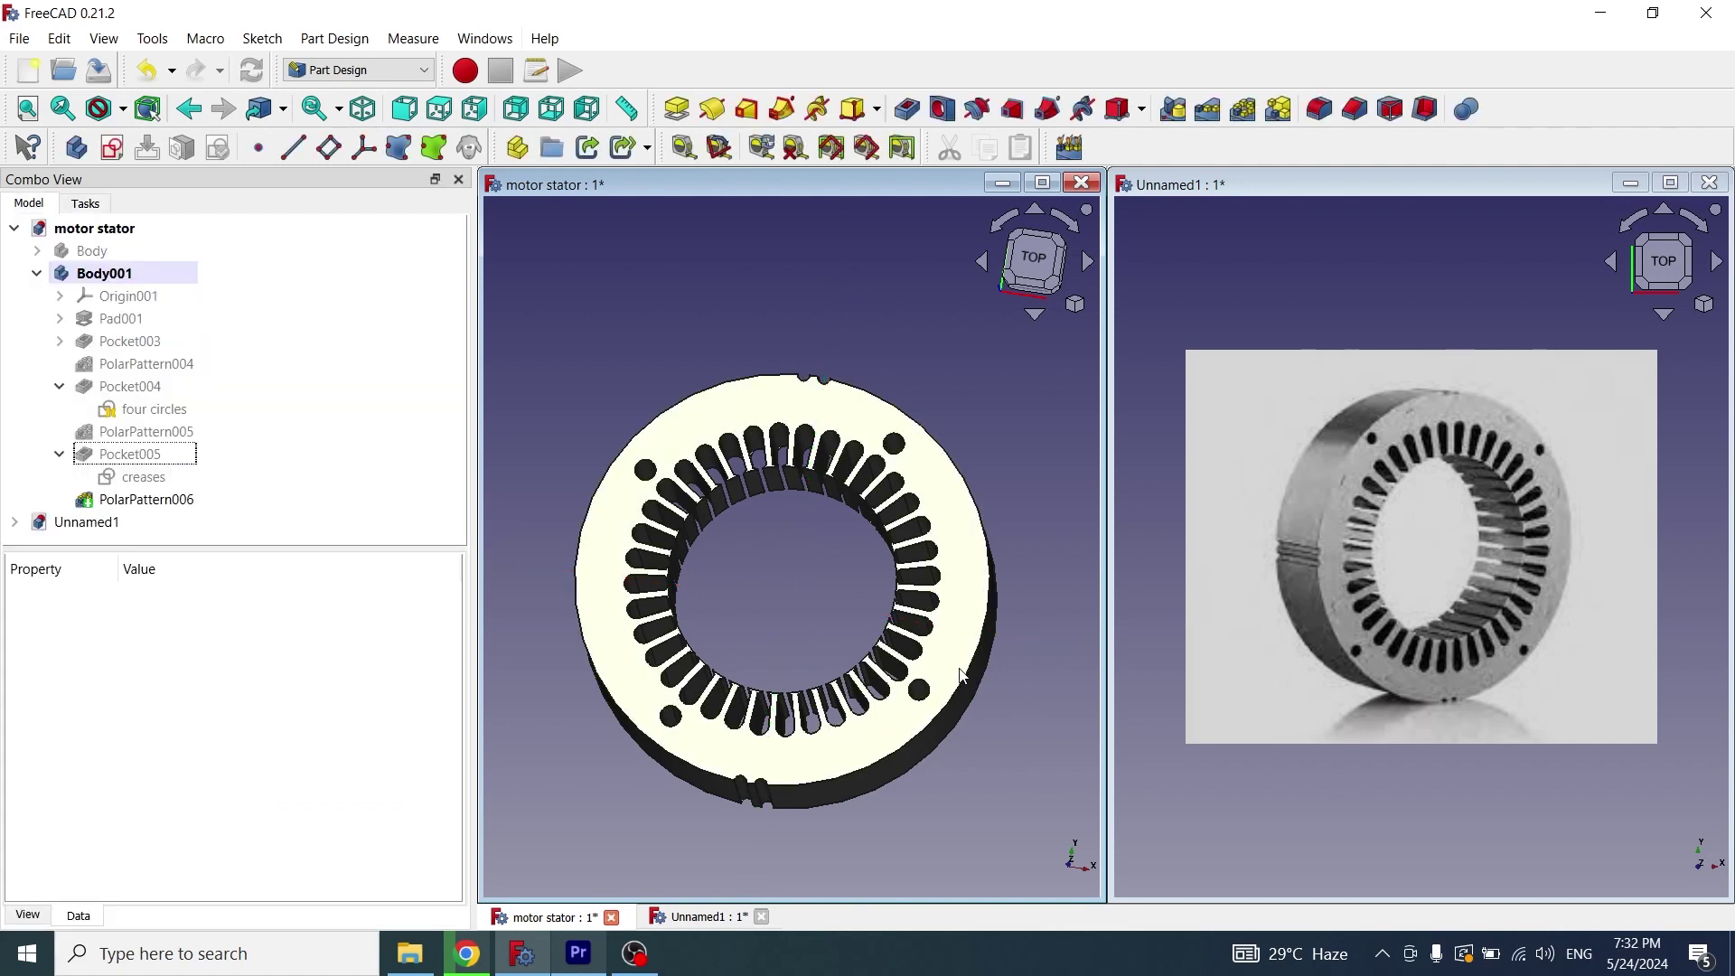
Start a sketch on the ring's front face and draw a tall, narrow rectangle overlapping the ring's right outer edge
key(2)
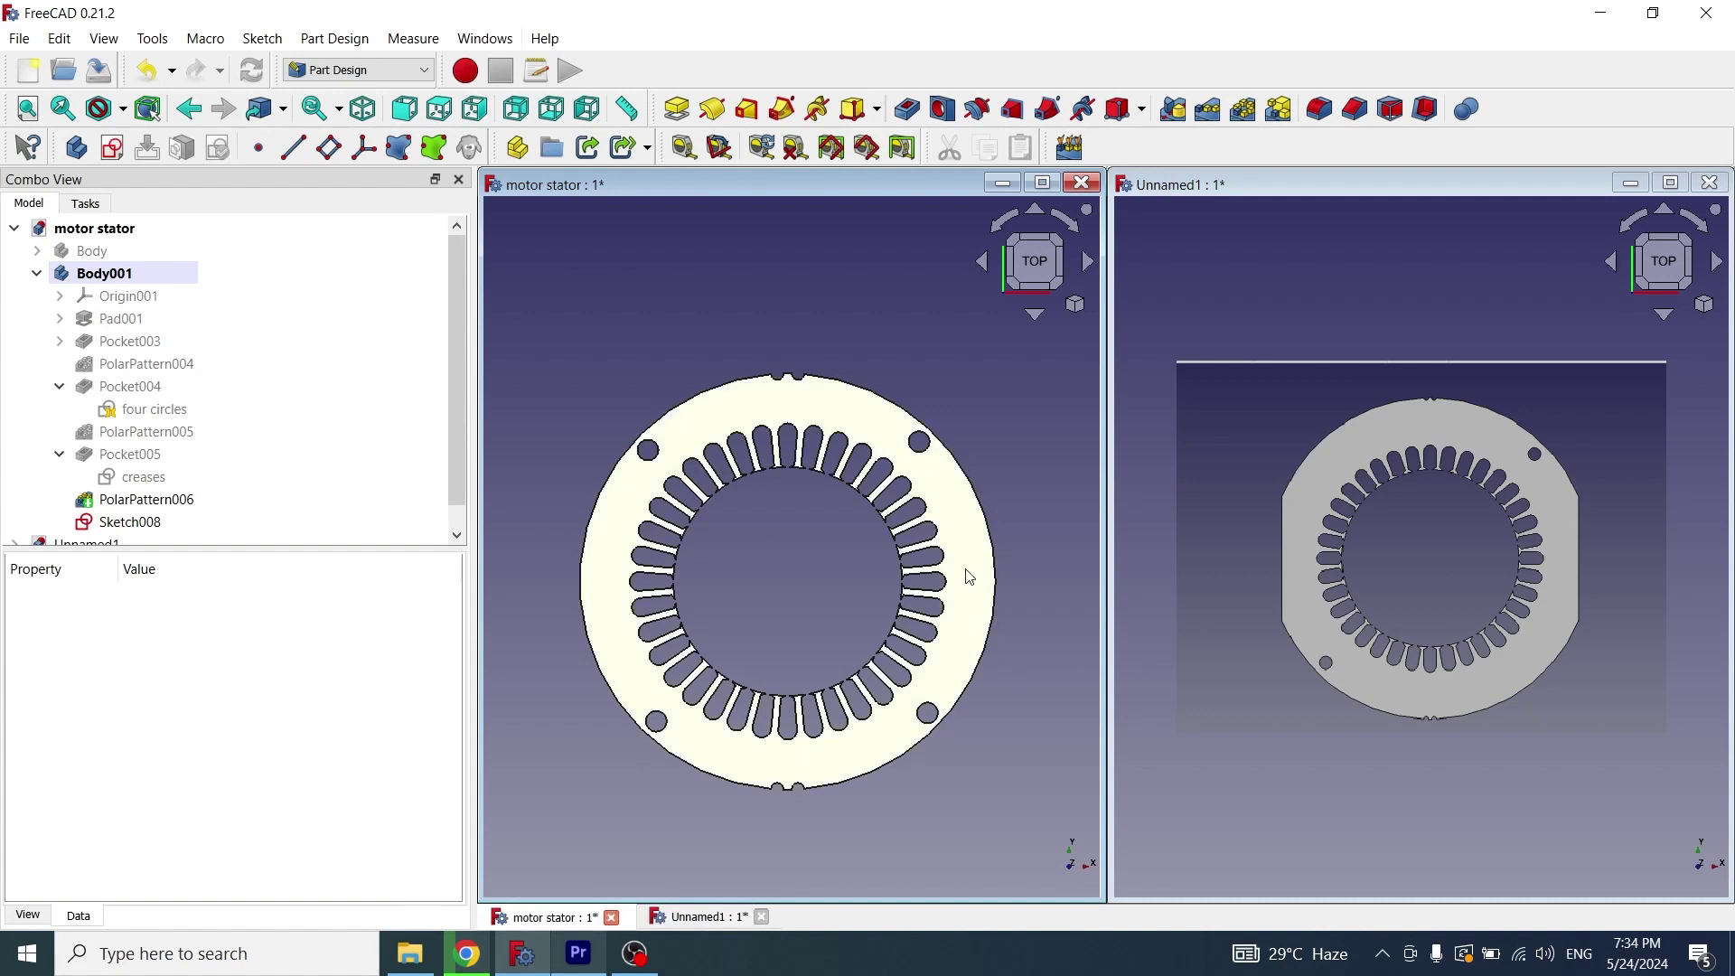
click(962, 522)
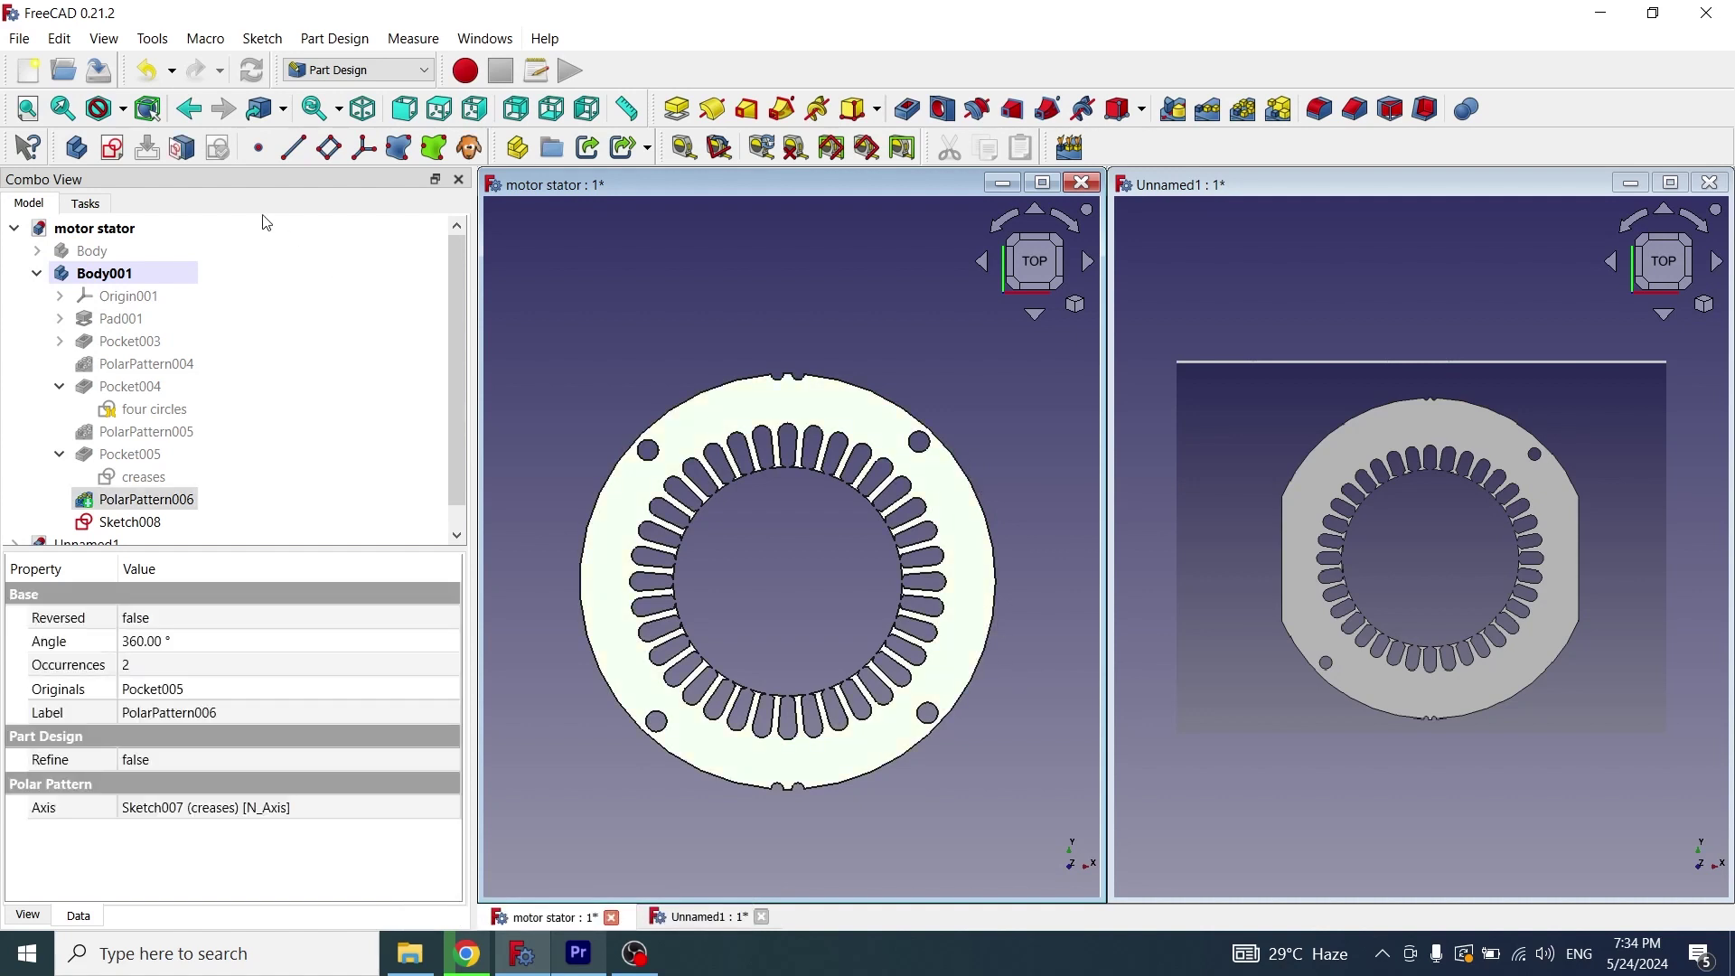
click(120, 148)
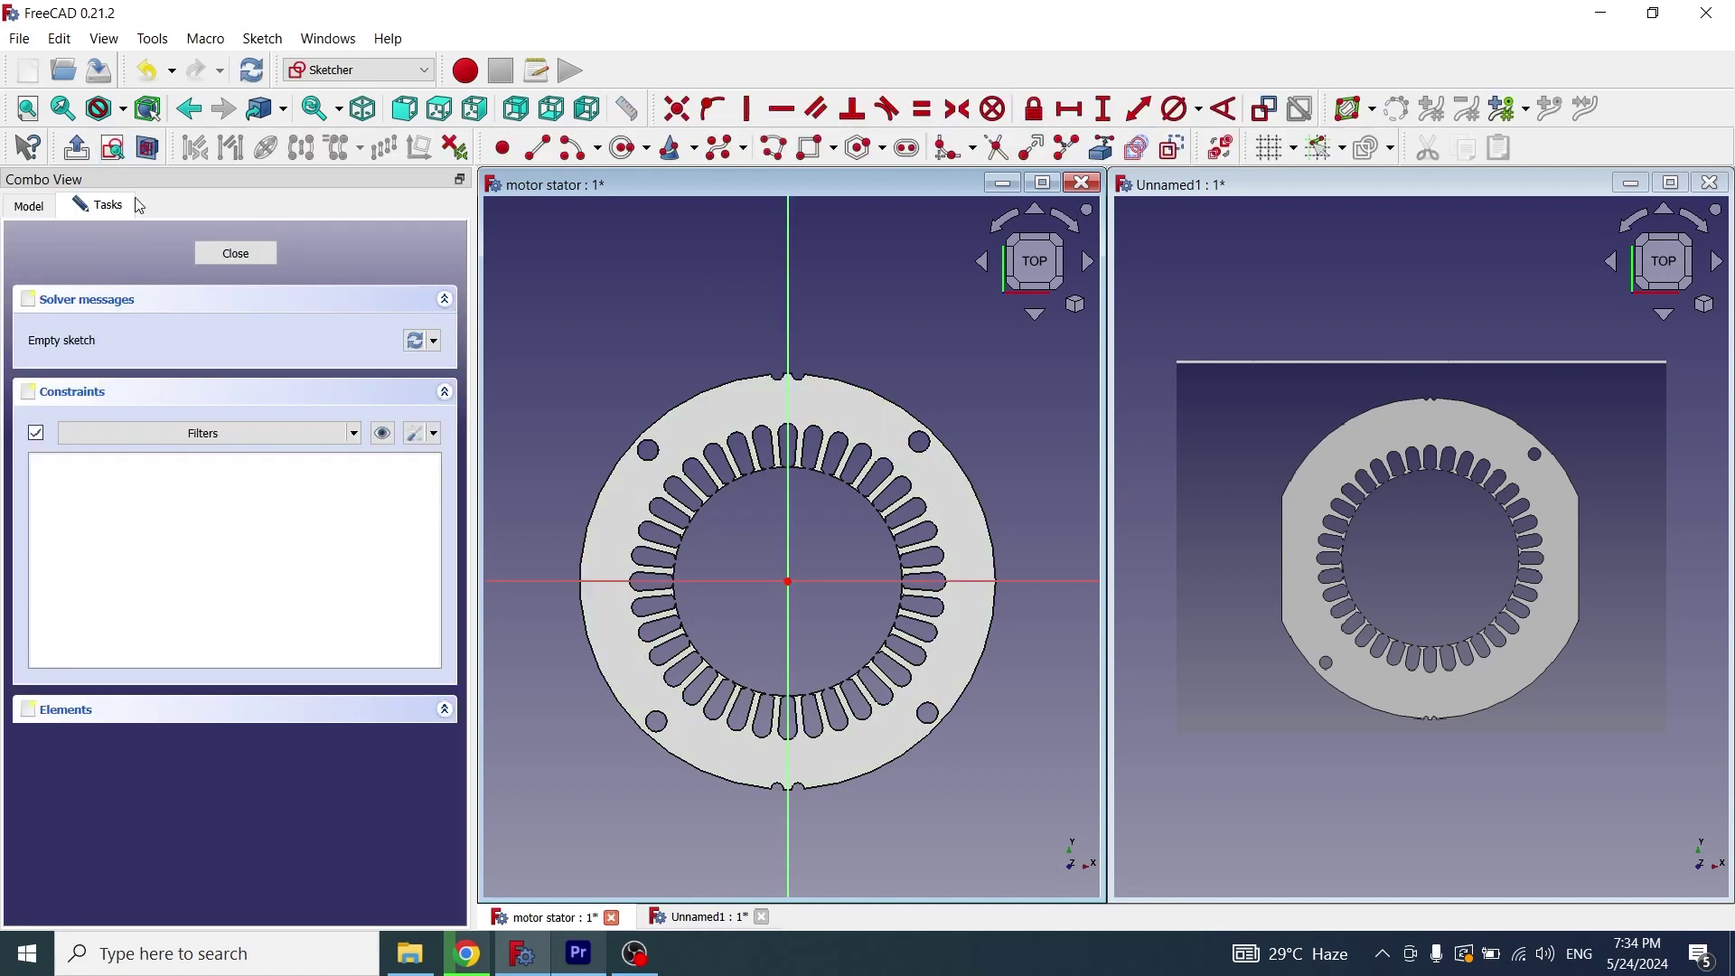
scroll(1010, 560, up, 2)
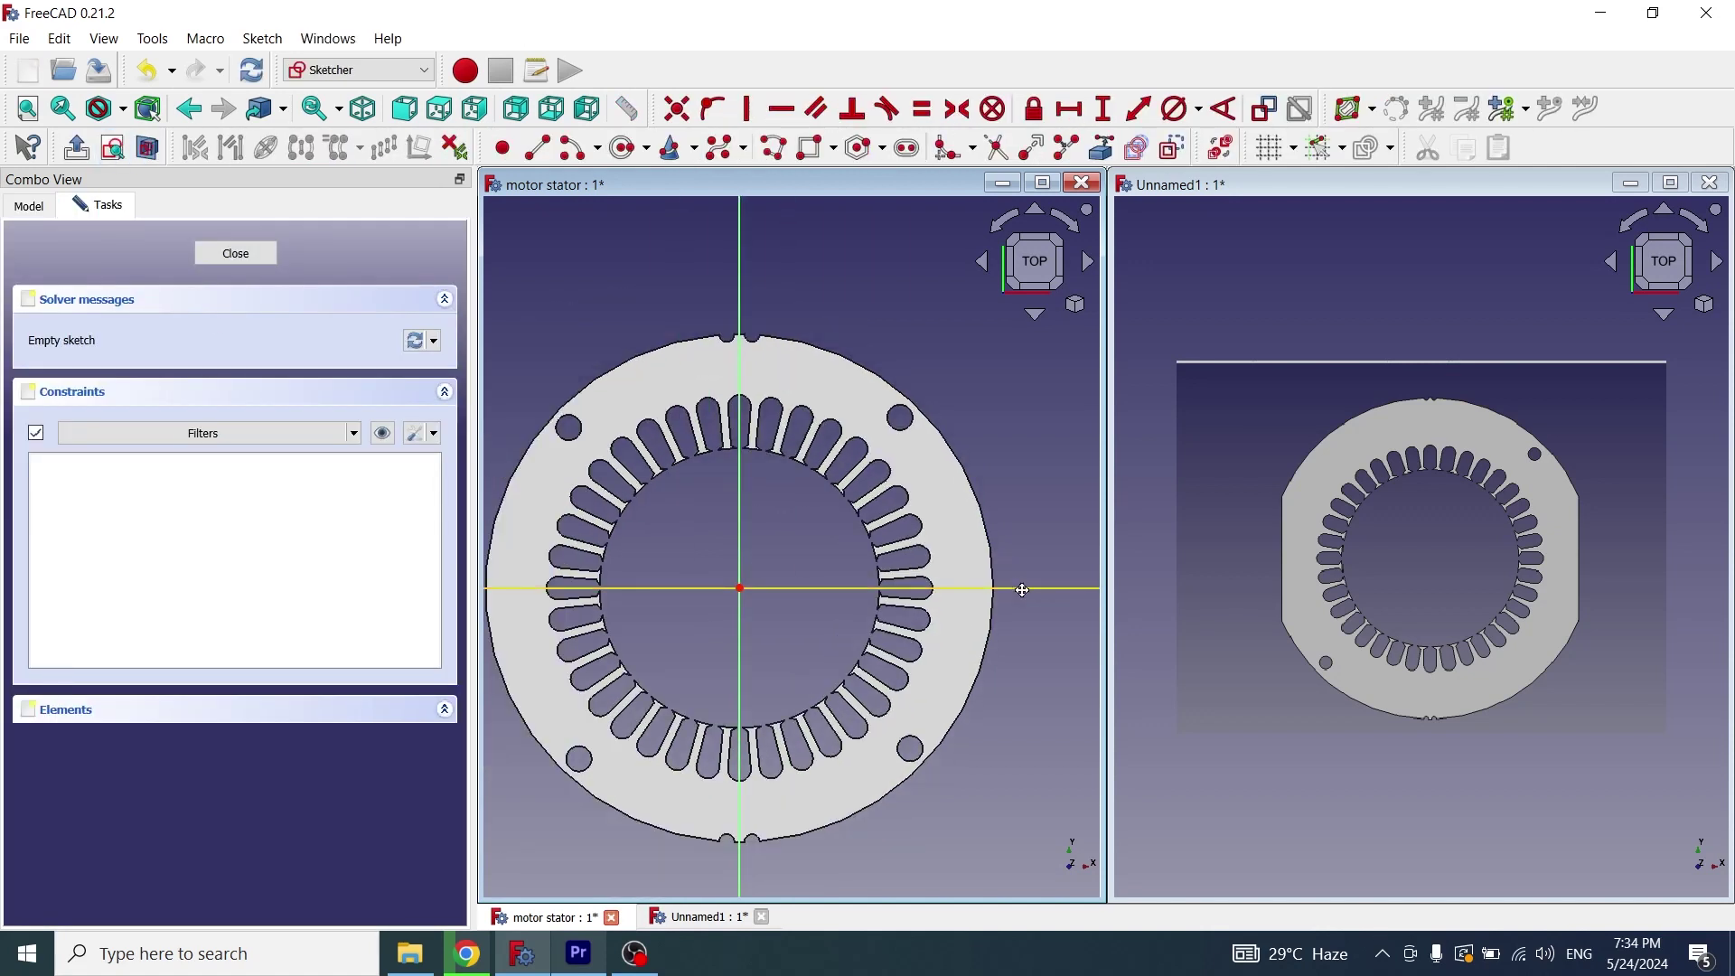
middle_drag(1008, 562, 1035, 549)
click(816, 148)
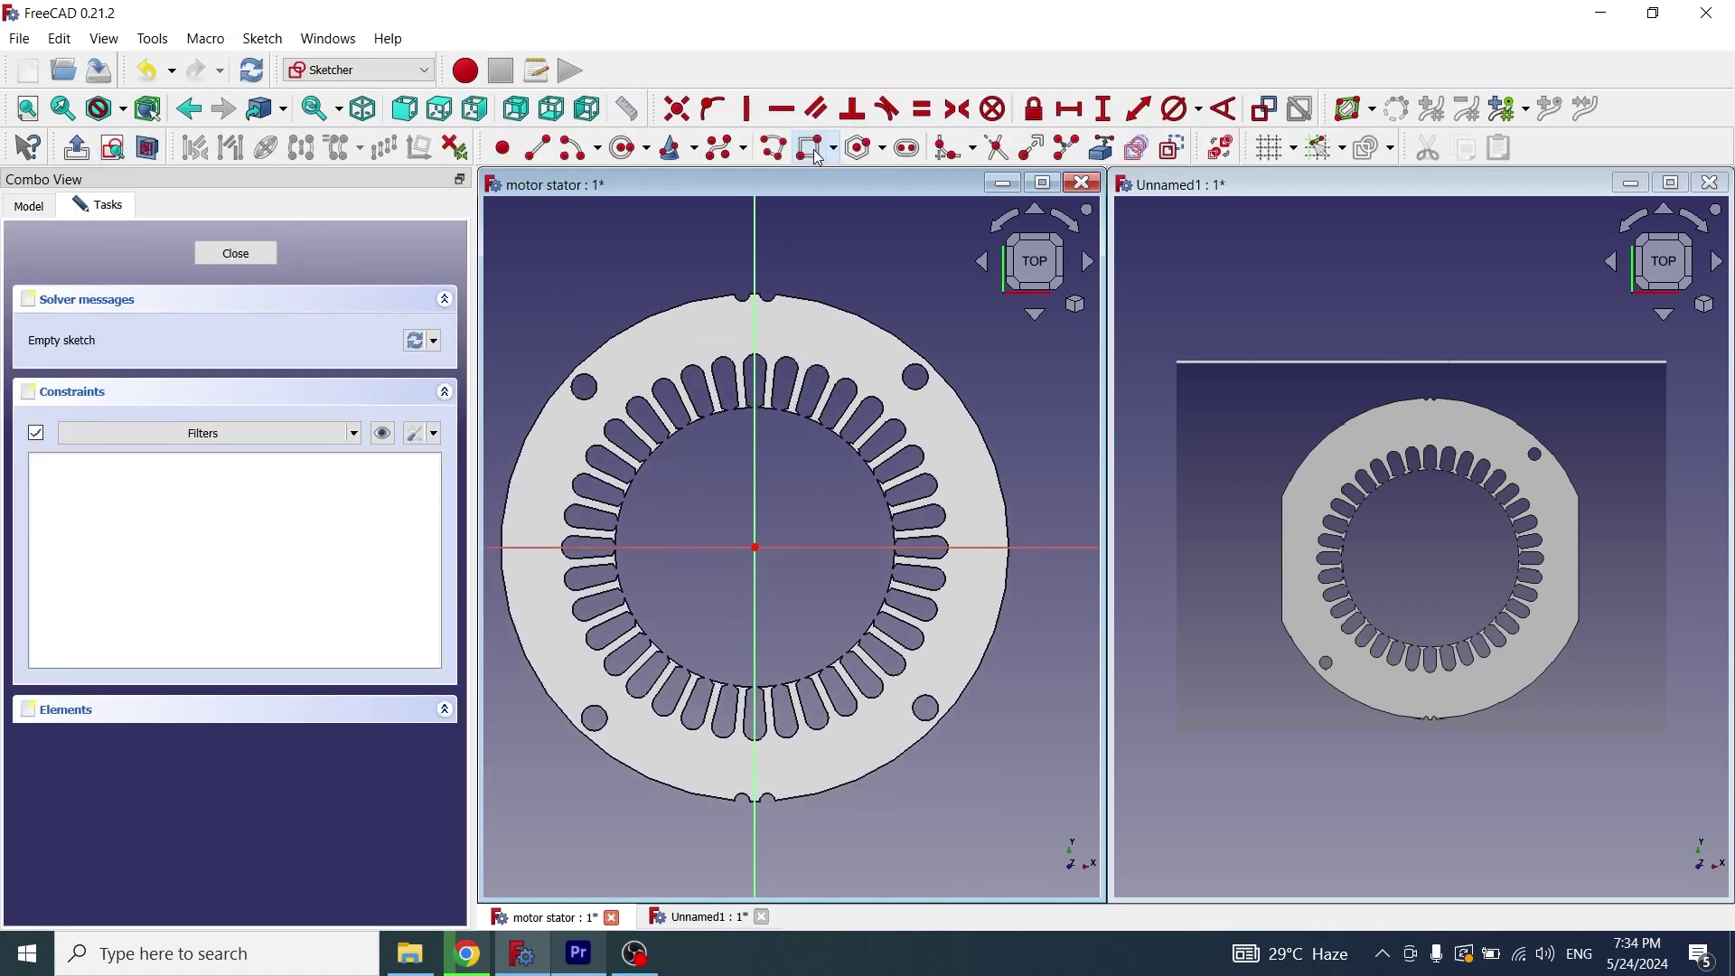
click(972, 382)
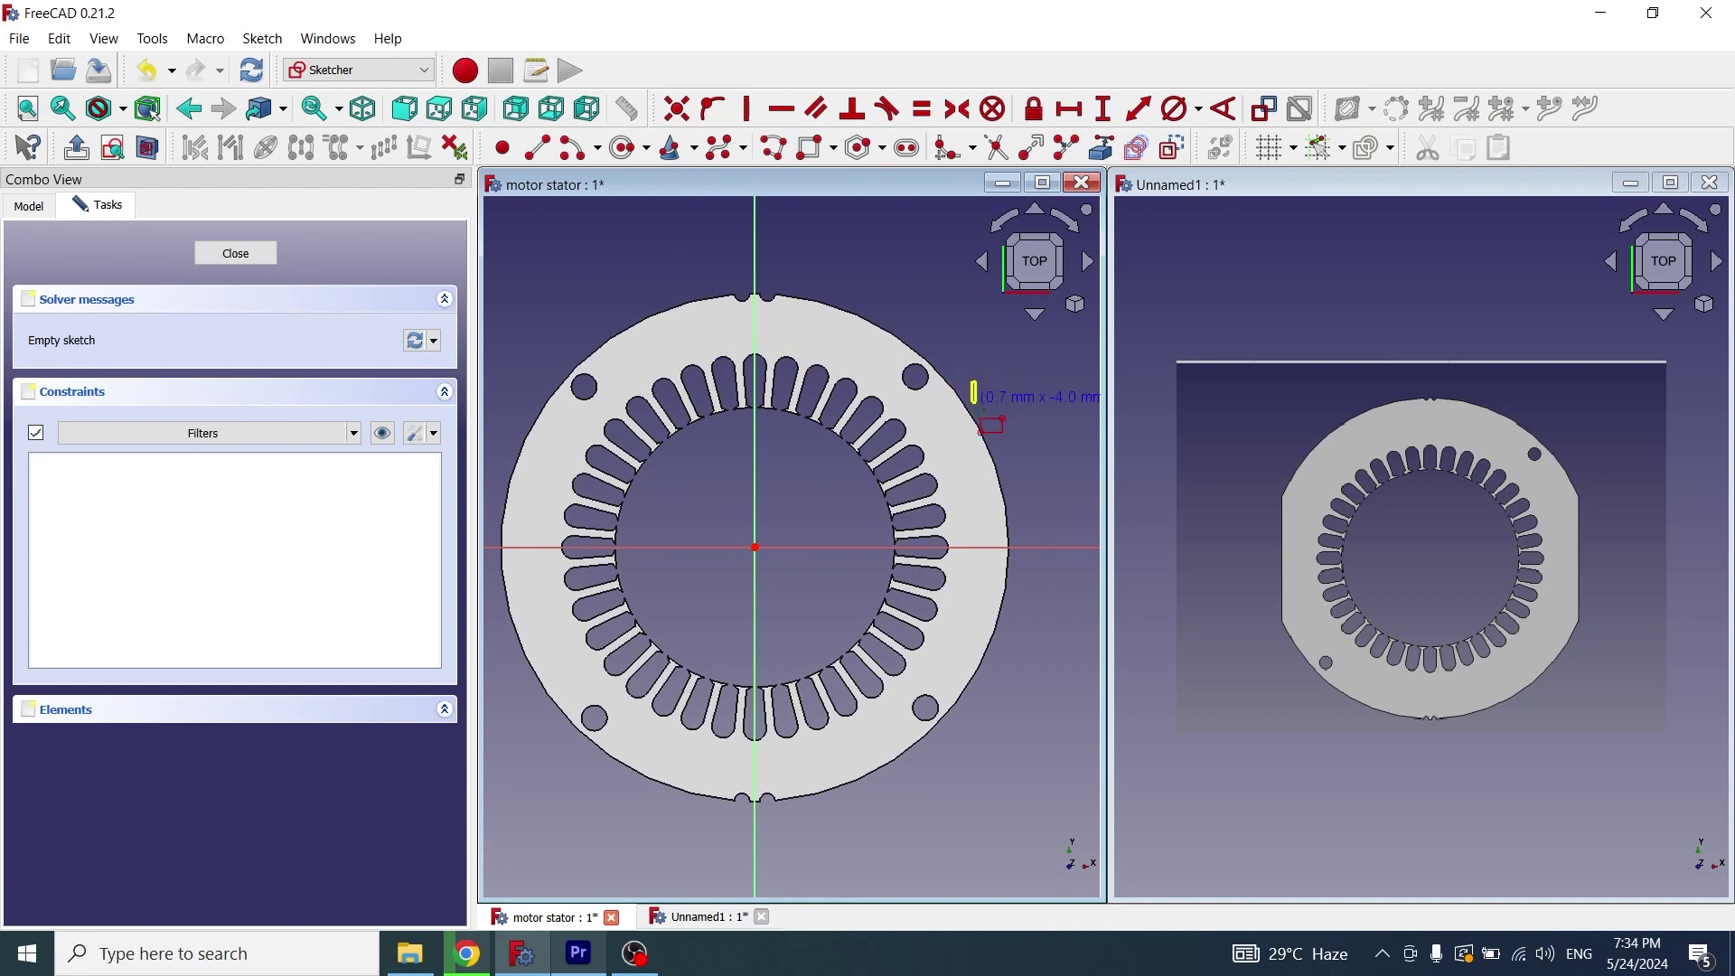
click(1050, 742)
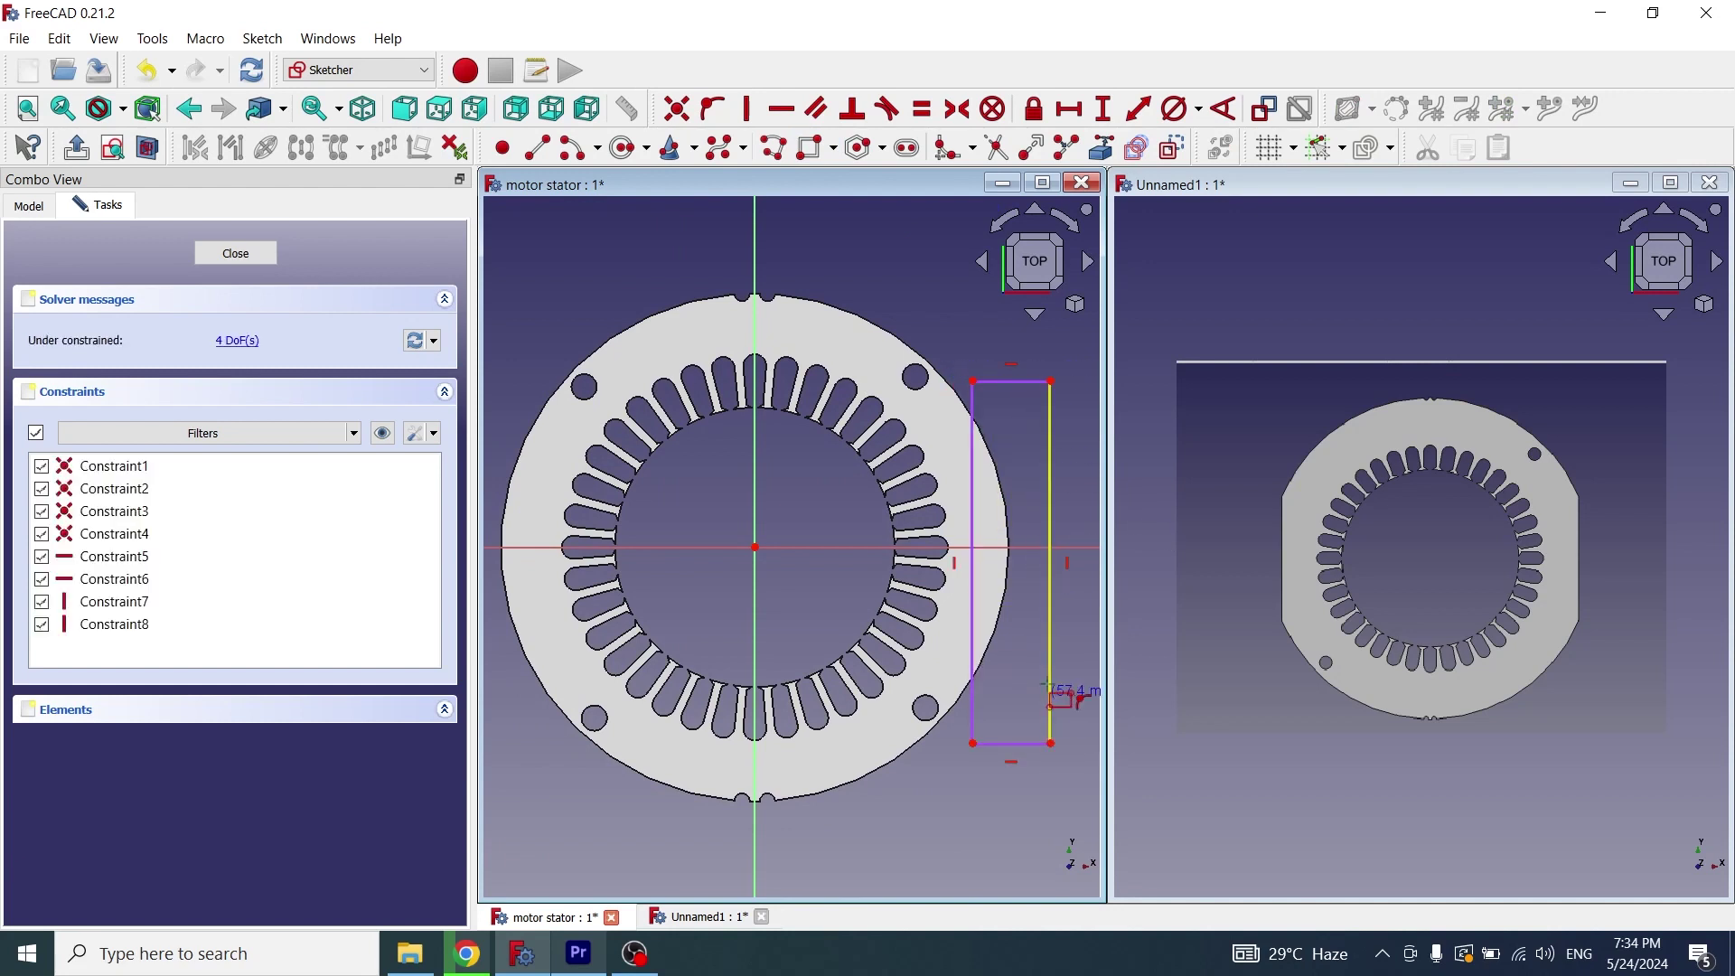
right_click(1048, 735)
click(1016, 817)
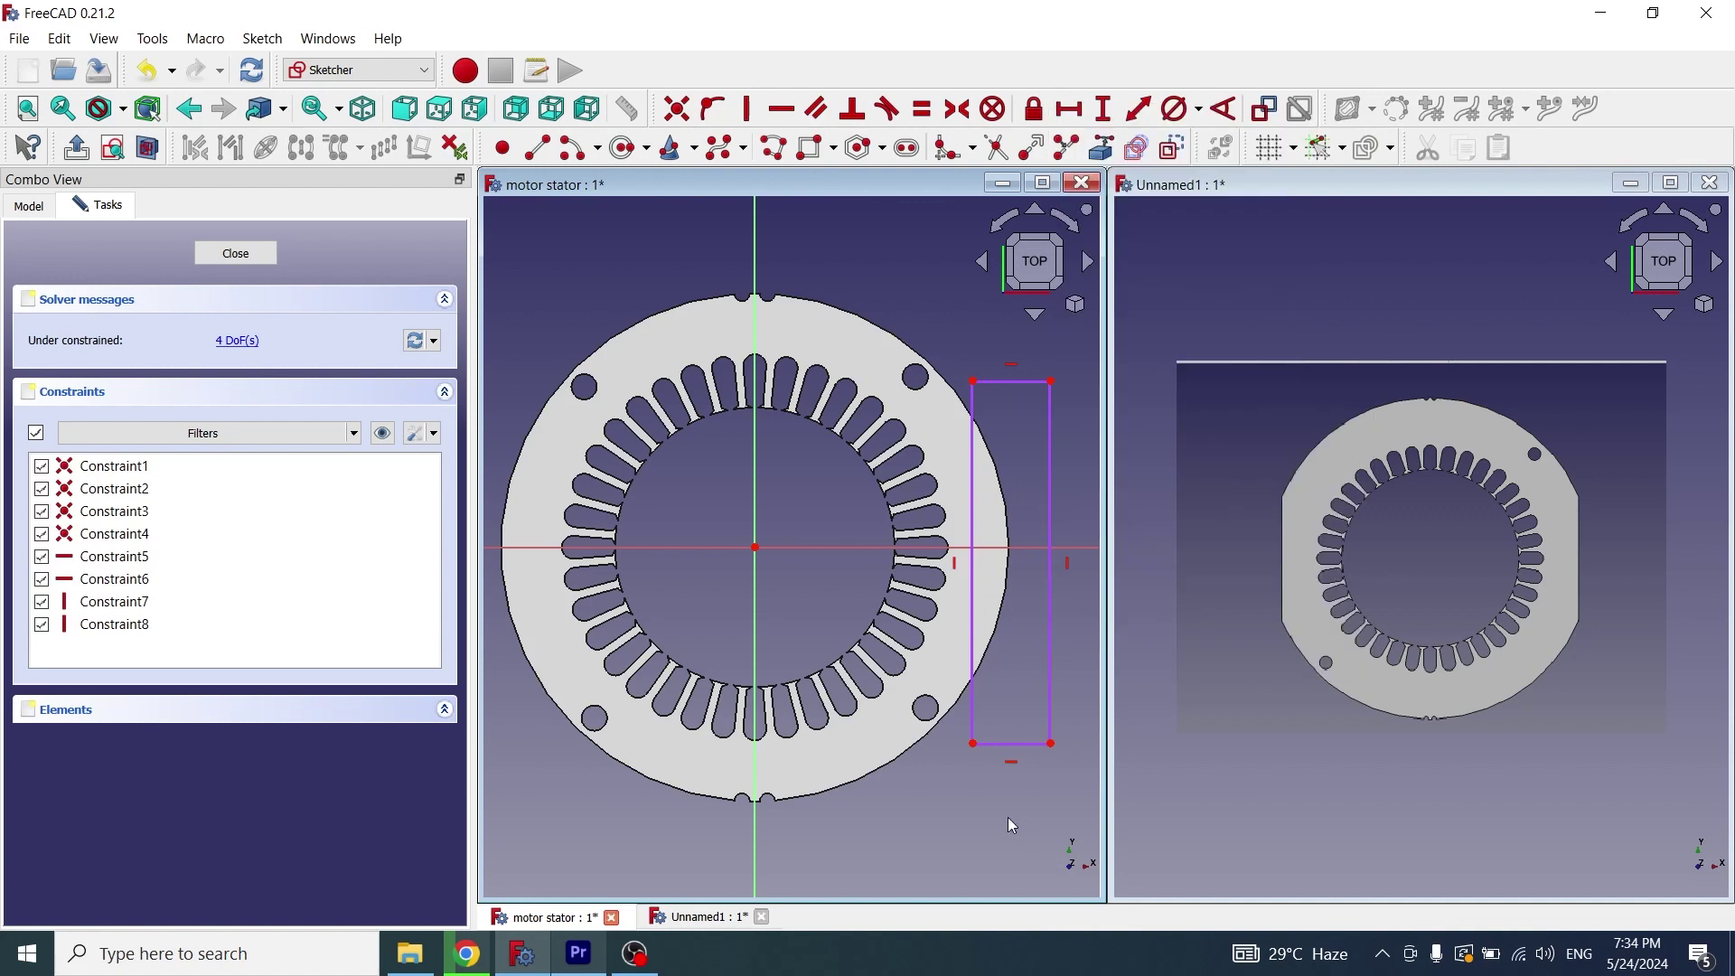
Make the rectangle's two inner corners symmetric about the horizontal axis and move its inner edge slightly outward
click(973, 746)
click(973, 381)
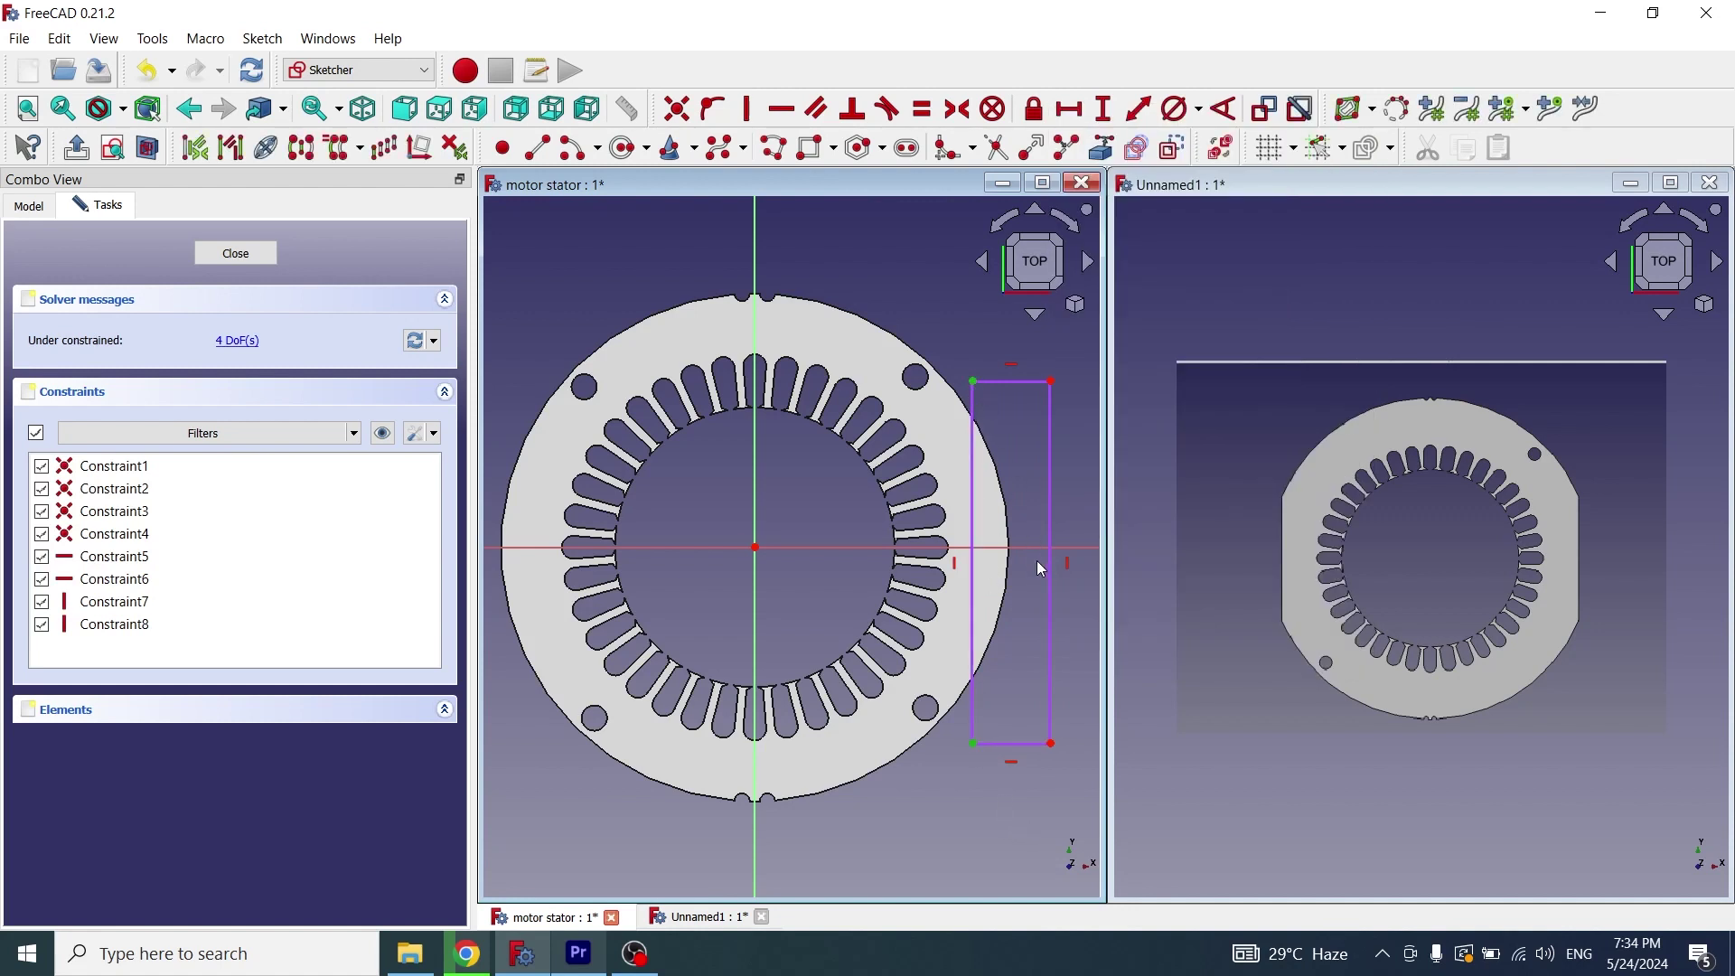
click(1032, 547)
click(960, 112)
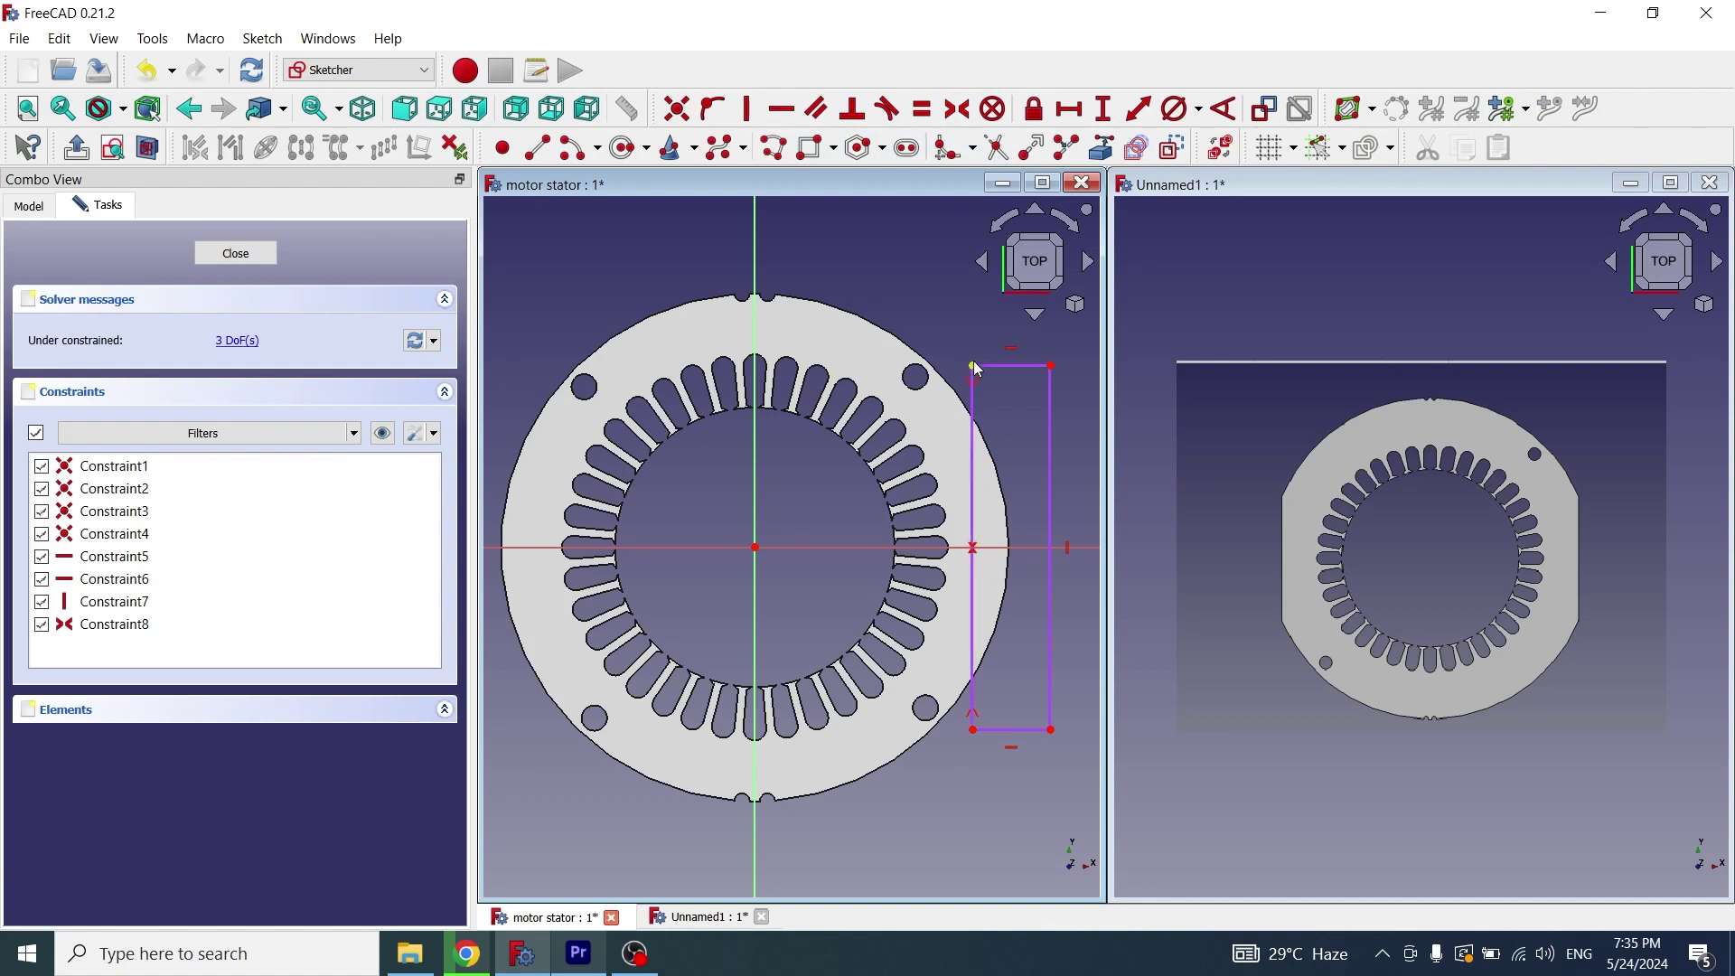
drag(980, 372, 990, 382)
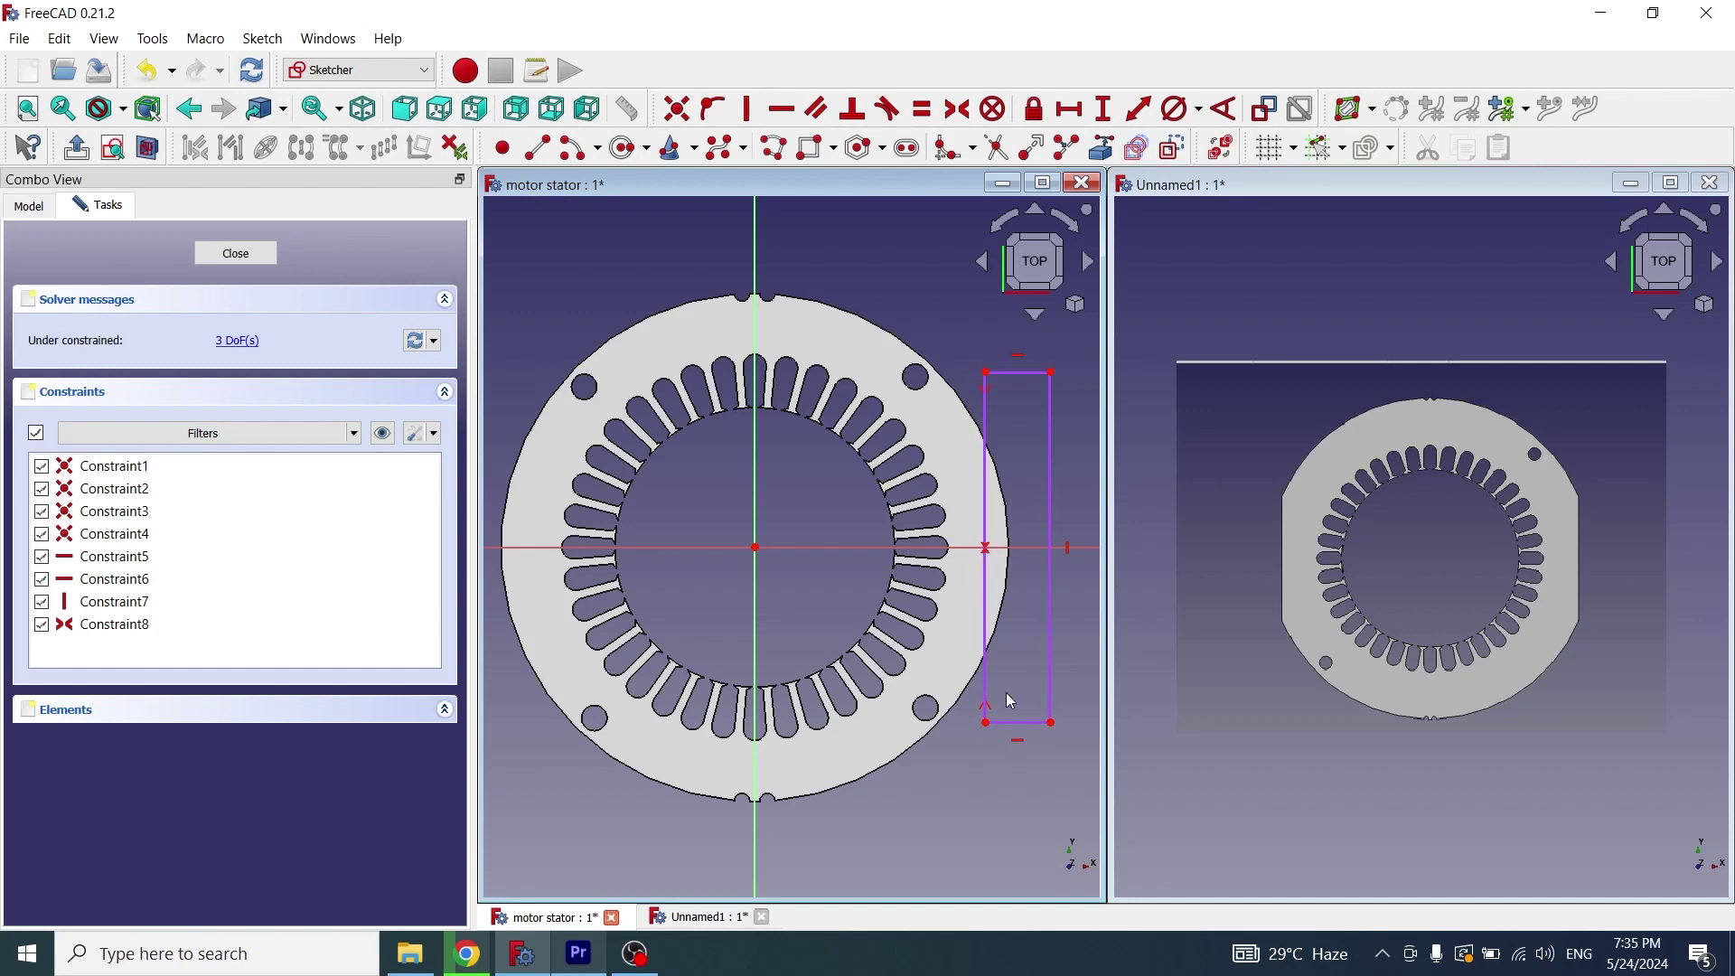
Leave the rectangle sketch and pocket it through all to cut a flat on the ring's right side
click(236, 253)
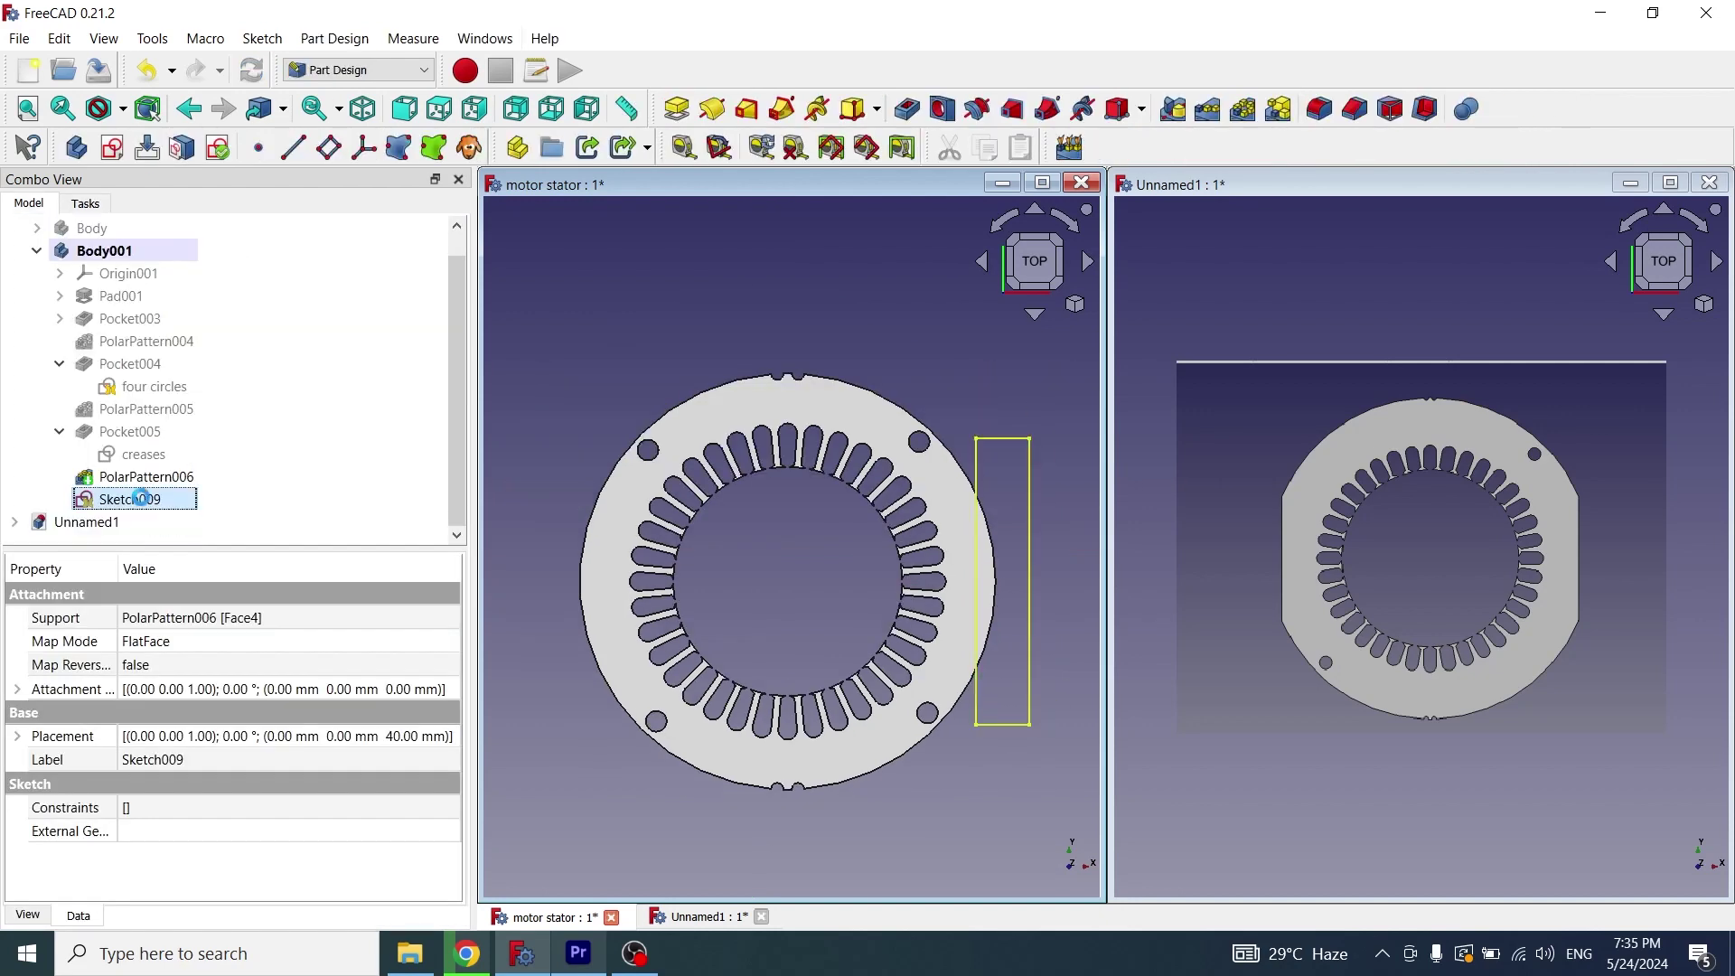
click(907, 108)
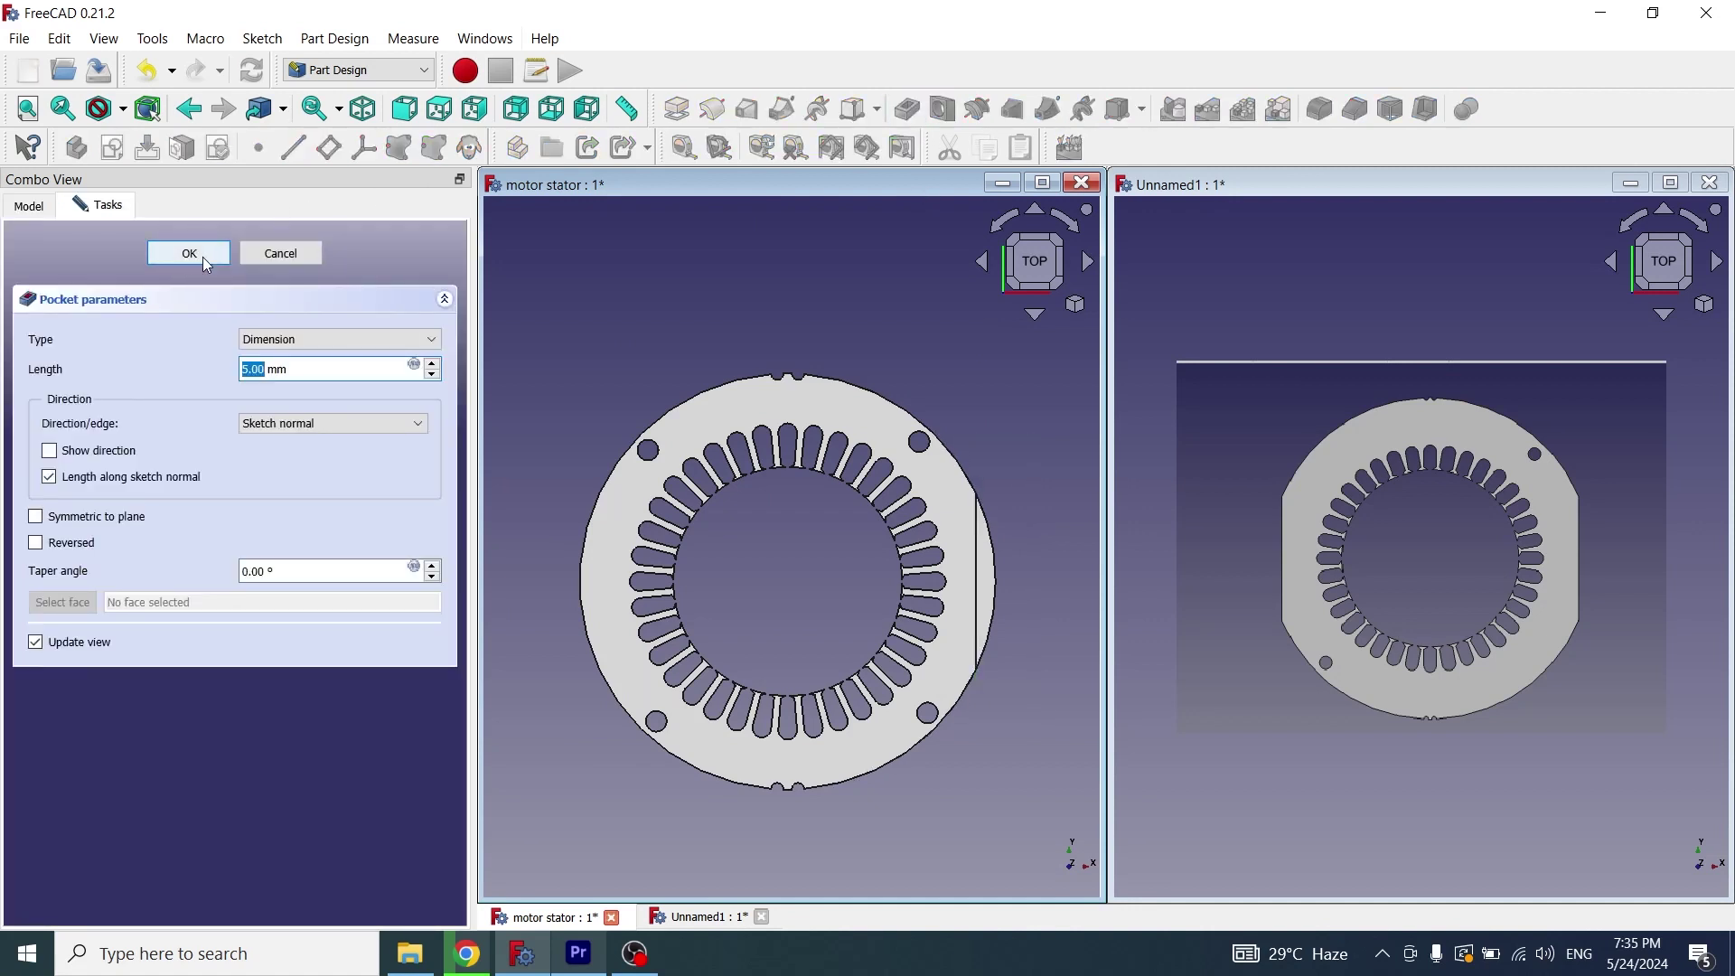
click(285, 341)
click(288, 373)
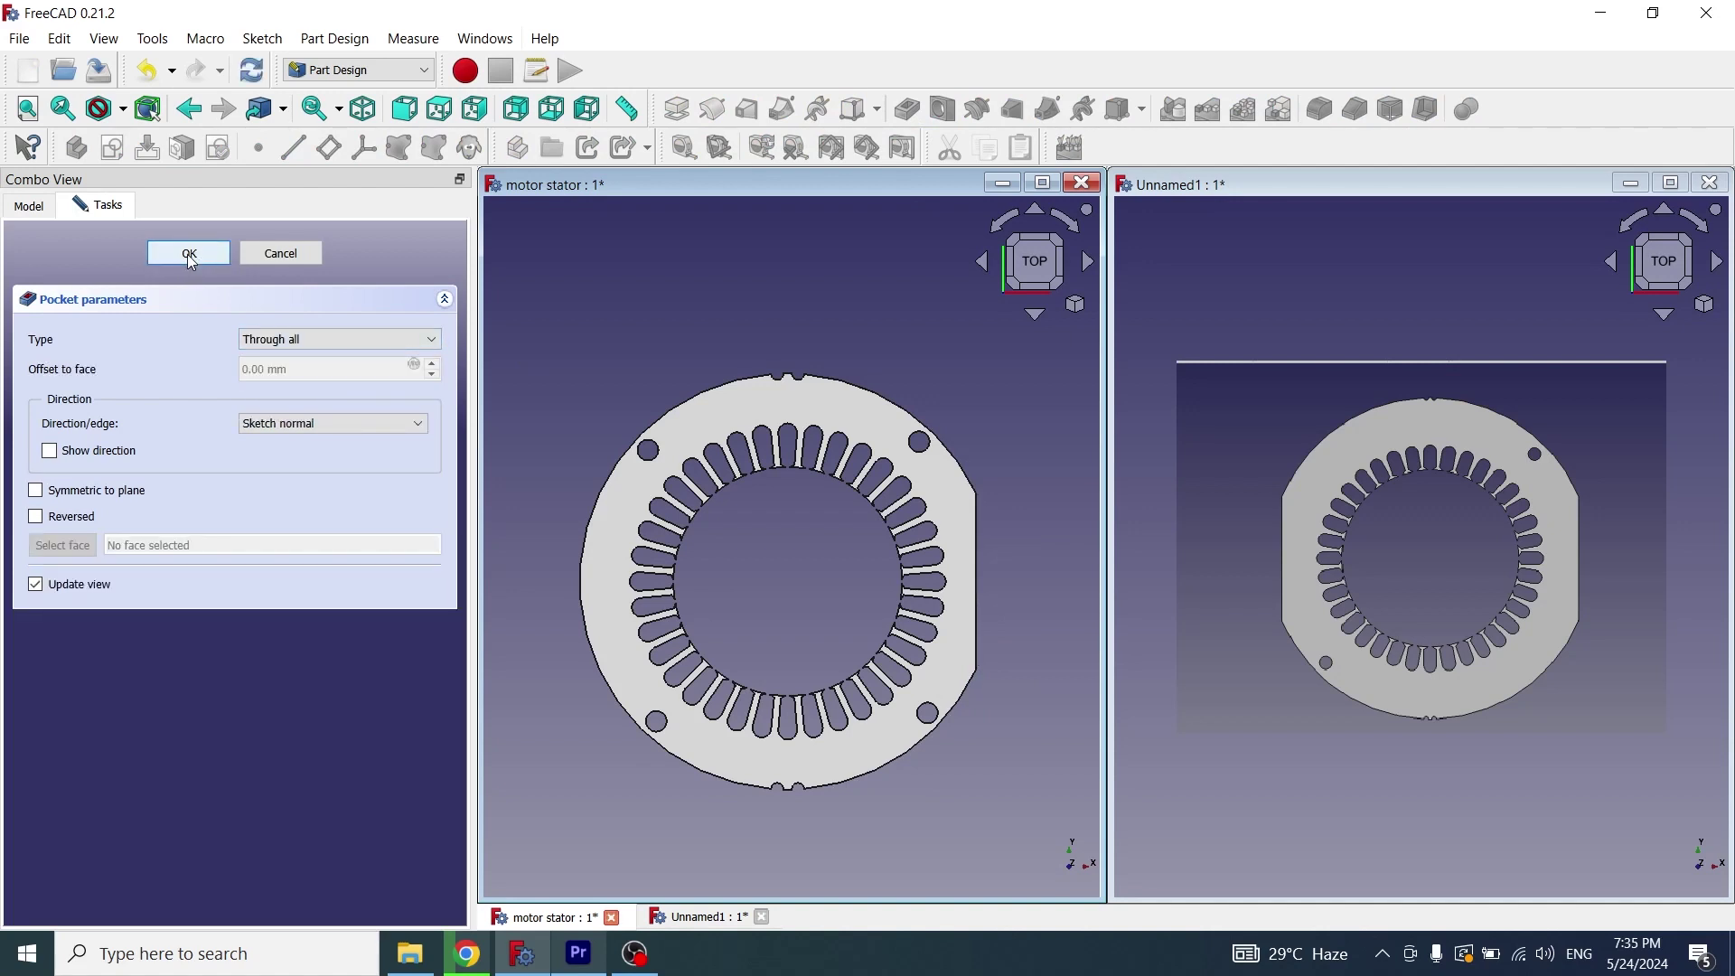
click(190, 254)
Polar-pattern the flat-side pocket around the normal sketch axis over 360° with 2 occurrences
click(152, 503)
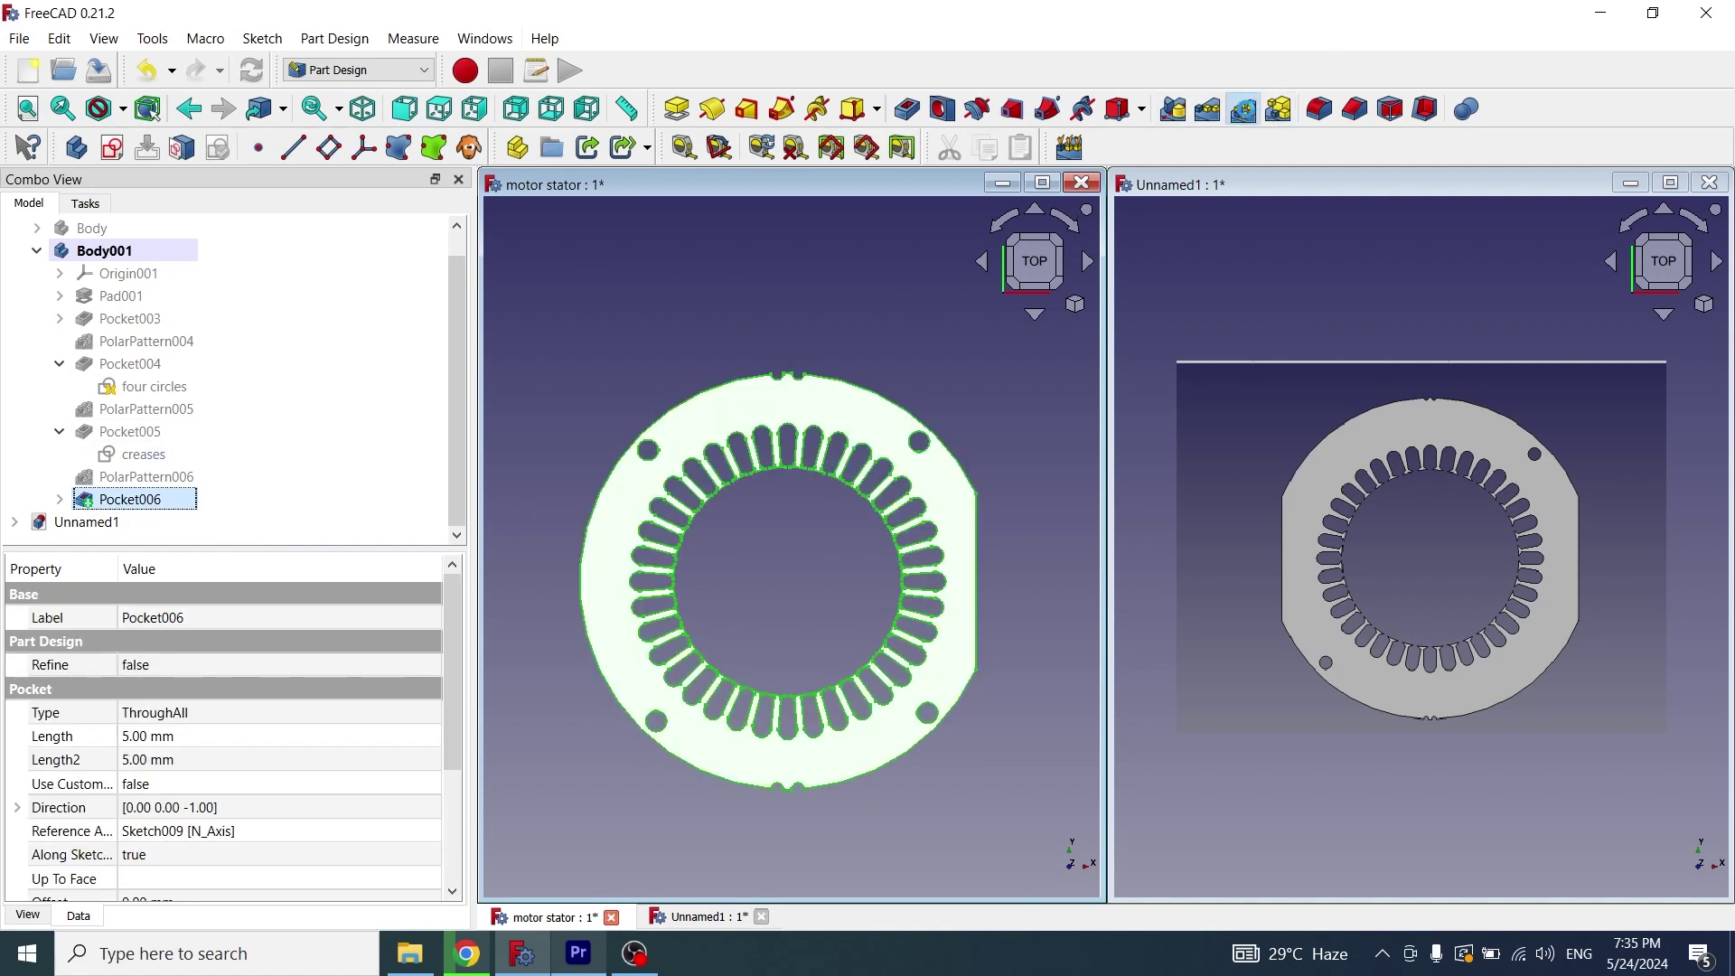
click(1243, 109)
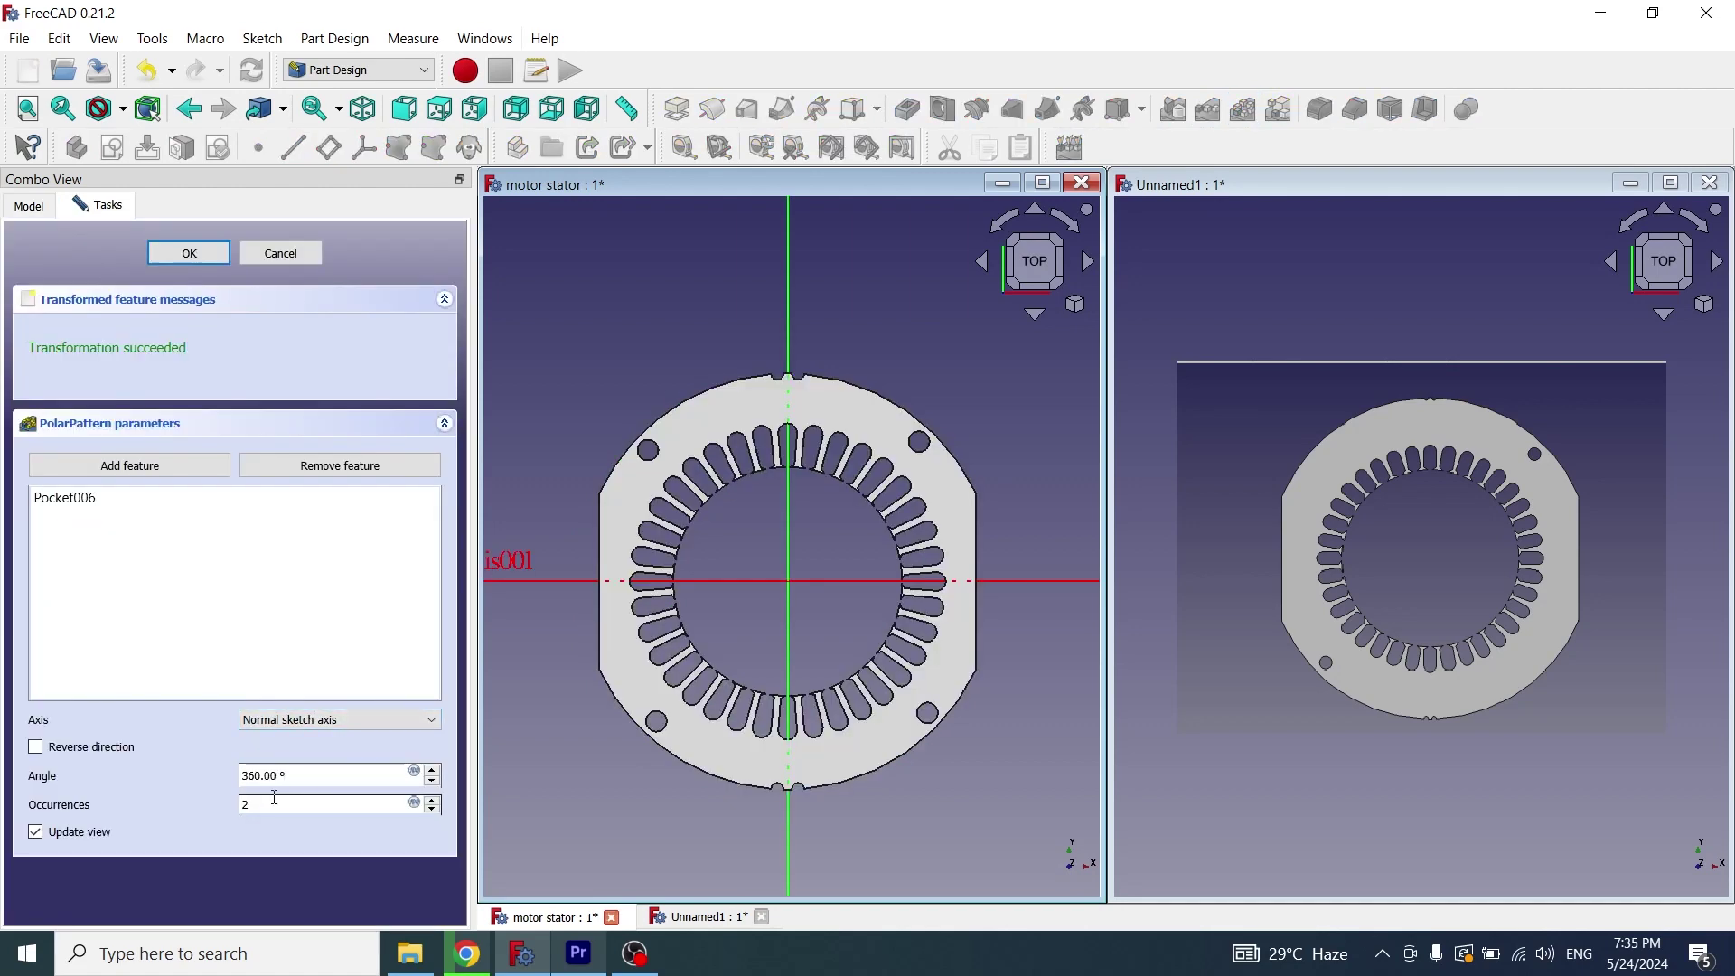
click(303, 783)
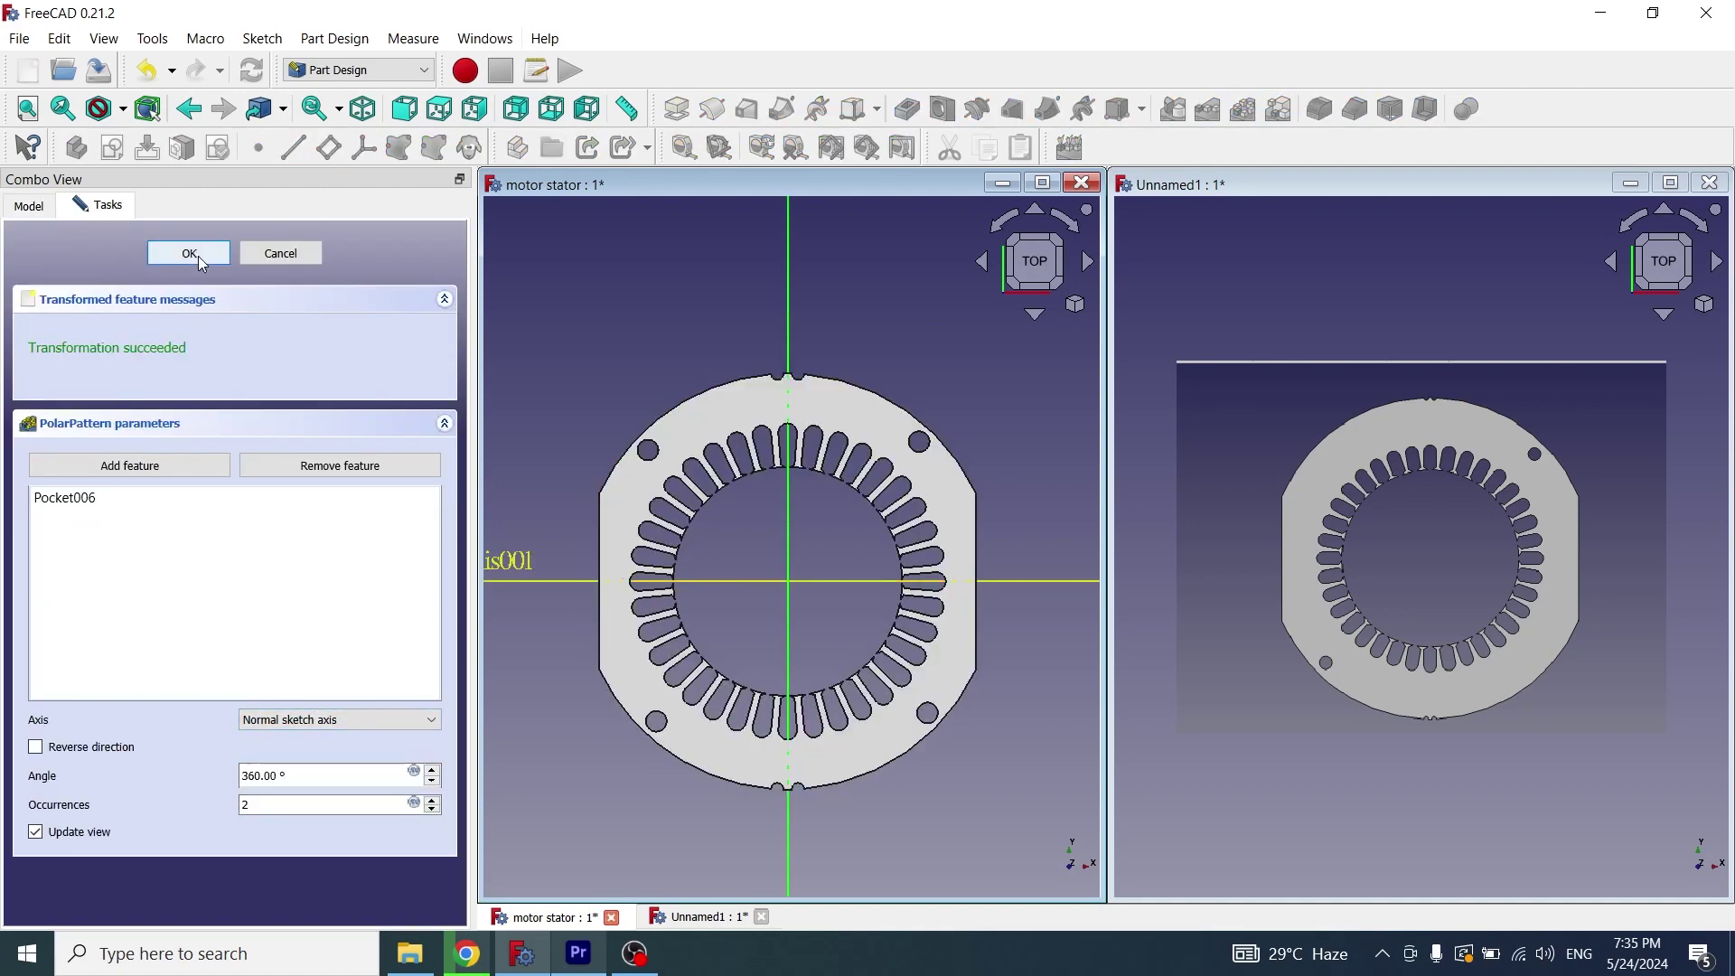
click(189, 253)
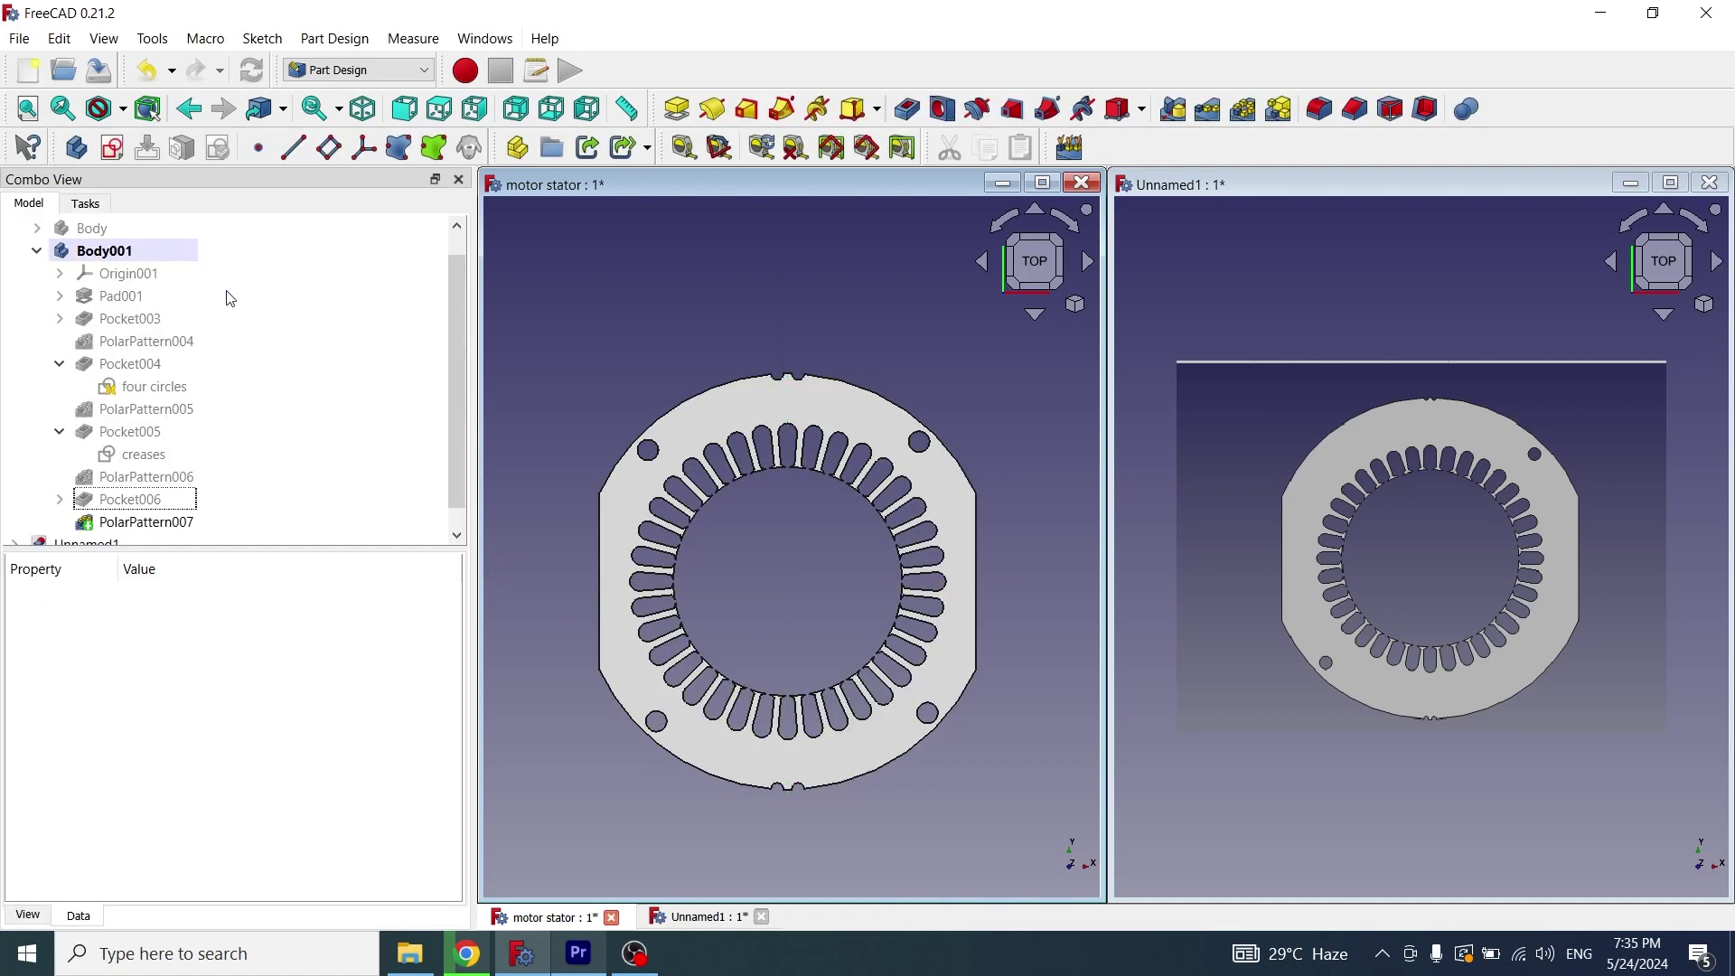
mouse_move(983, 595)
middle_down()
mouse_move(1031, 573)
mouse_move(1001, 587)
middle_up()
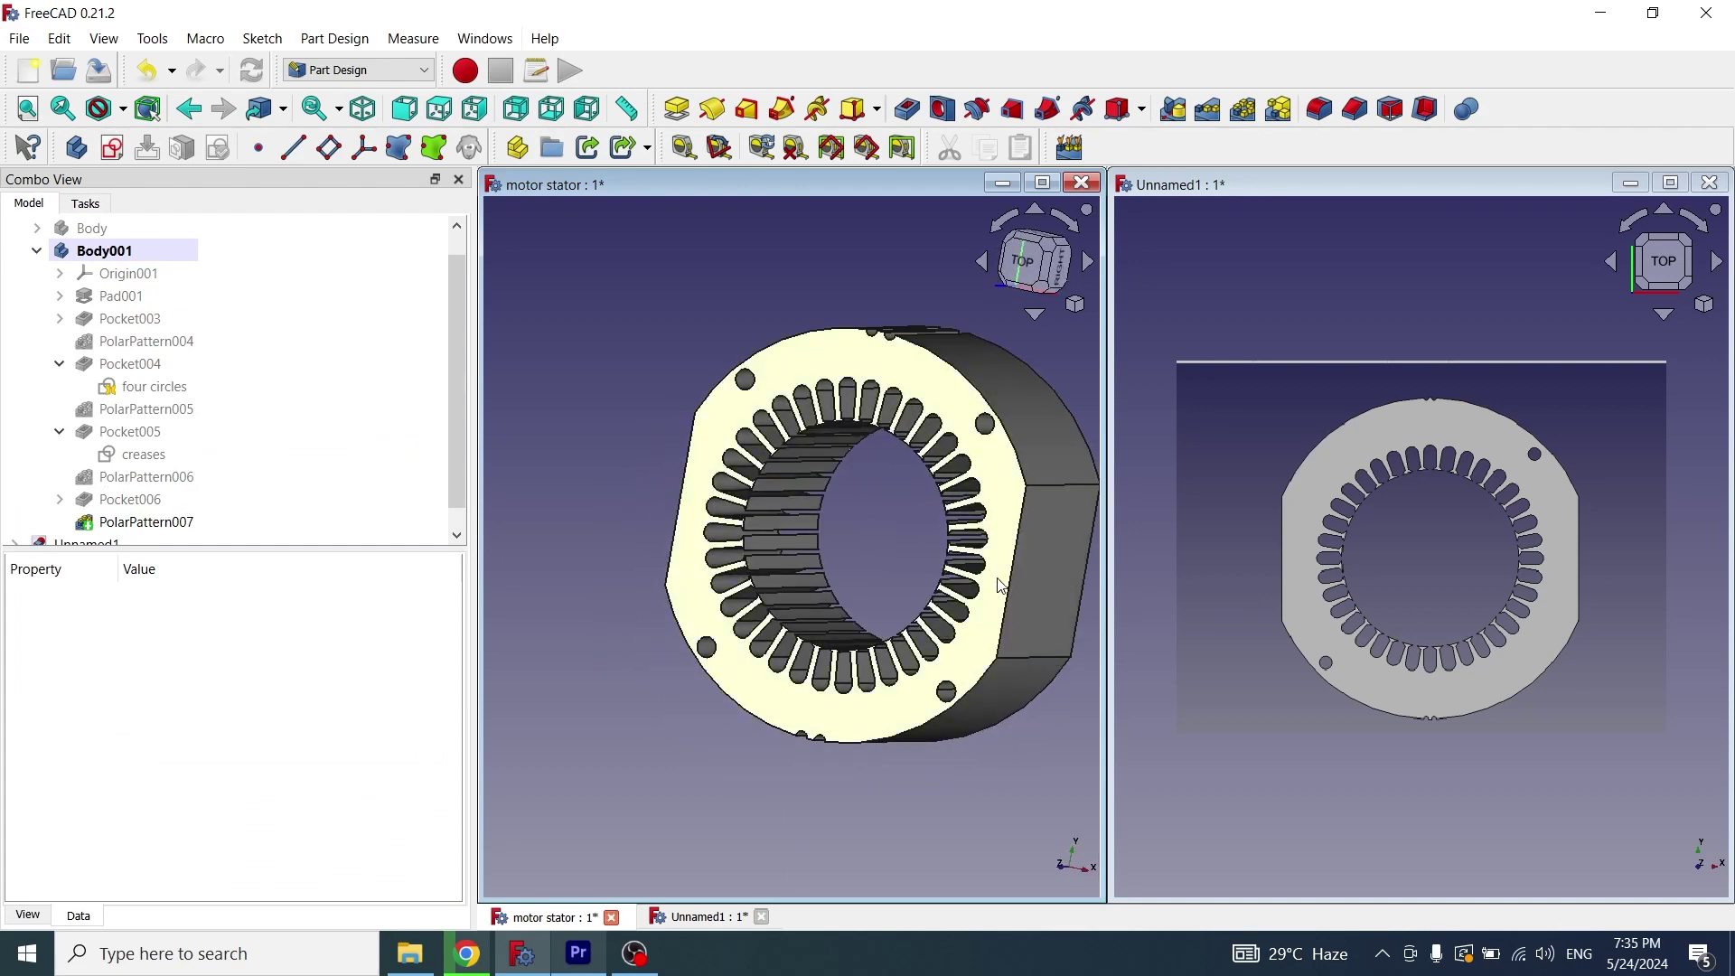
middle_drag(935, 402, 896, 463)
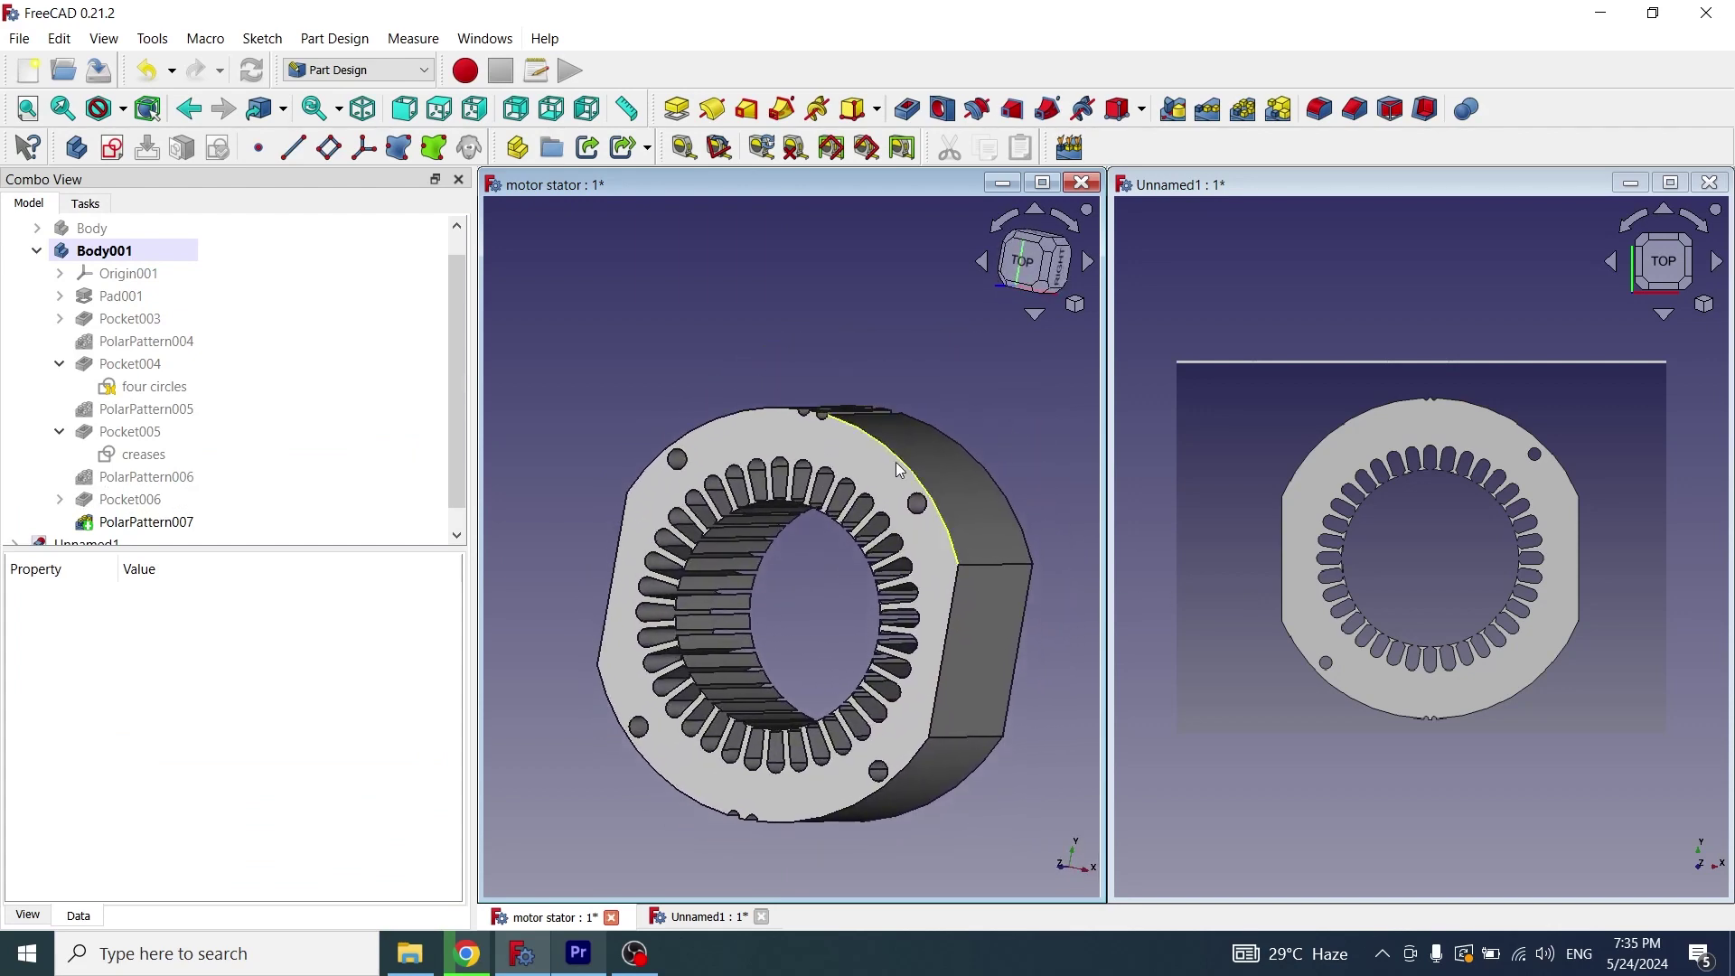